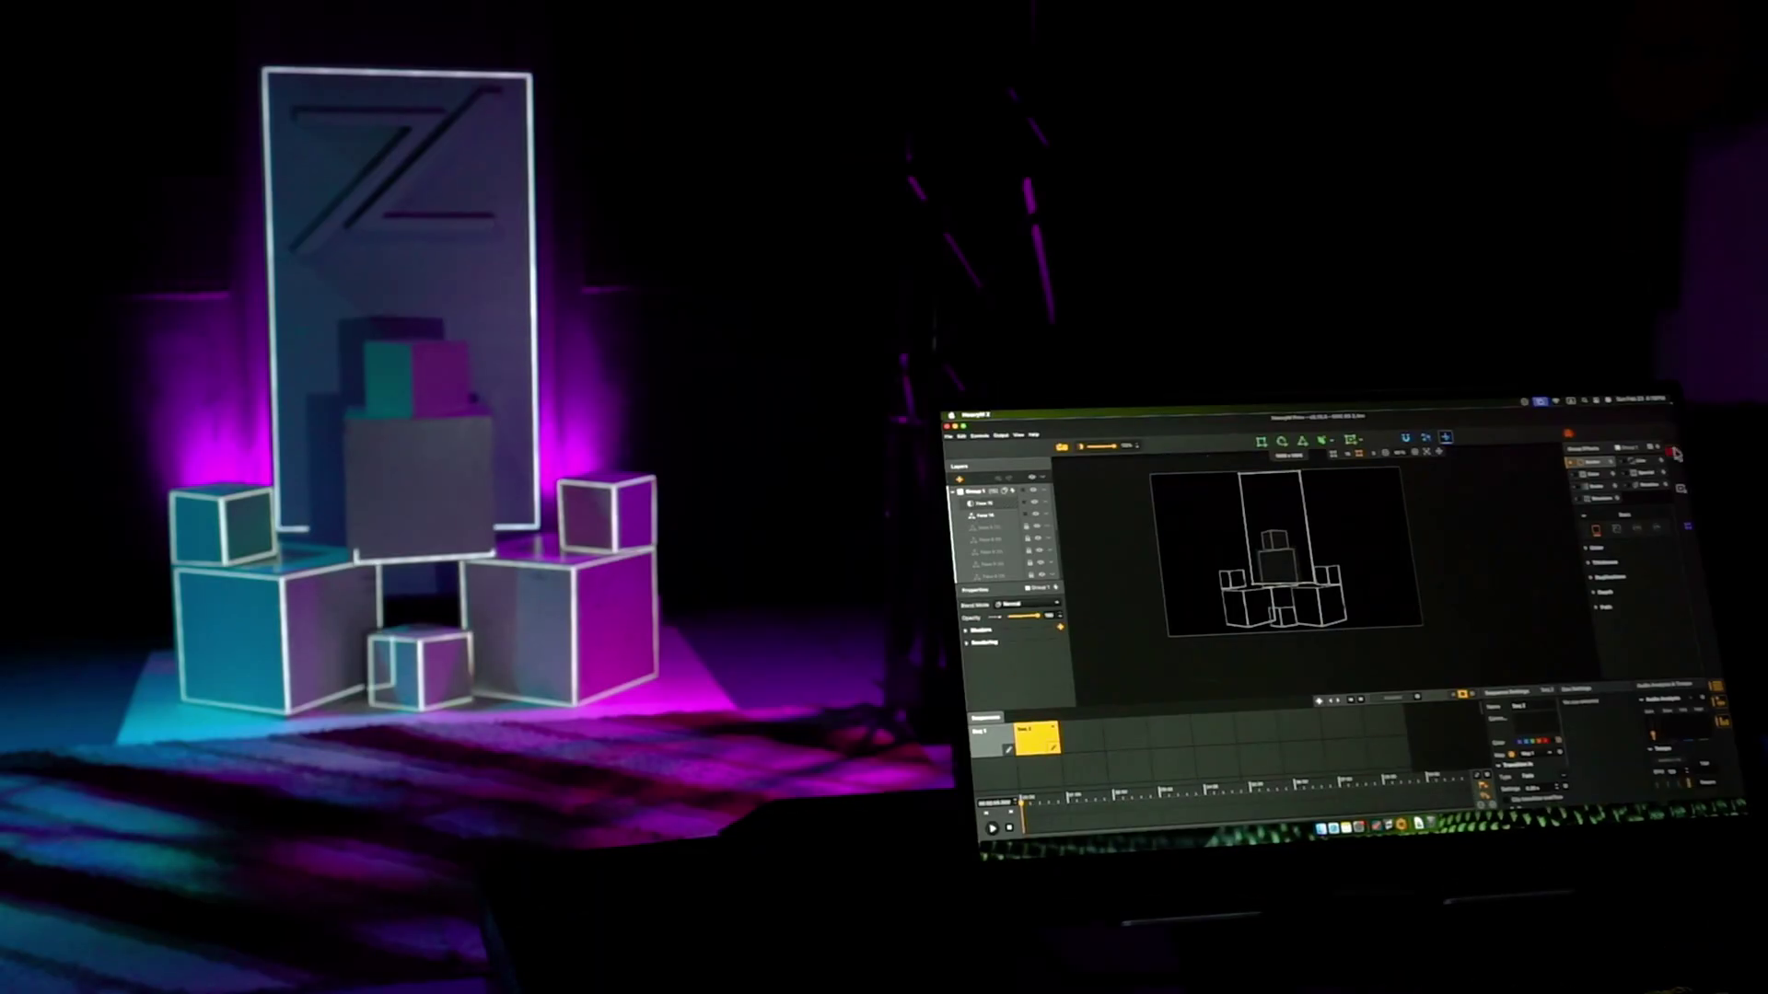
- Switch HeavyM's sequencer to an empty scene, clearing the outlines from the boxes and Z panel
click(1079, 732)
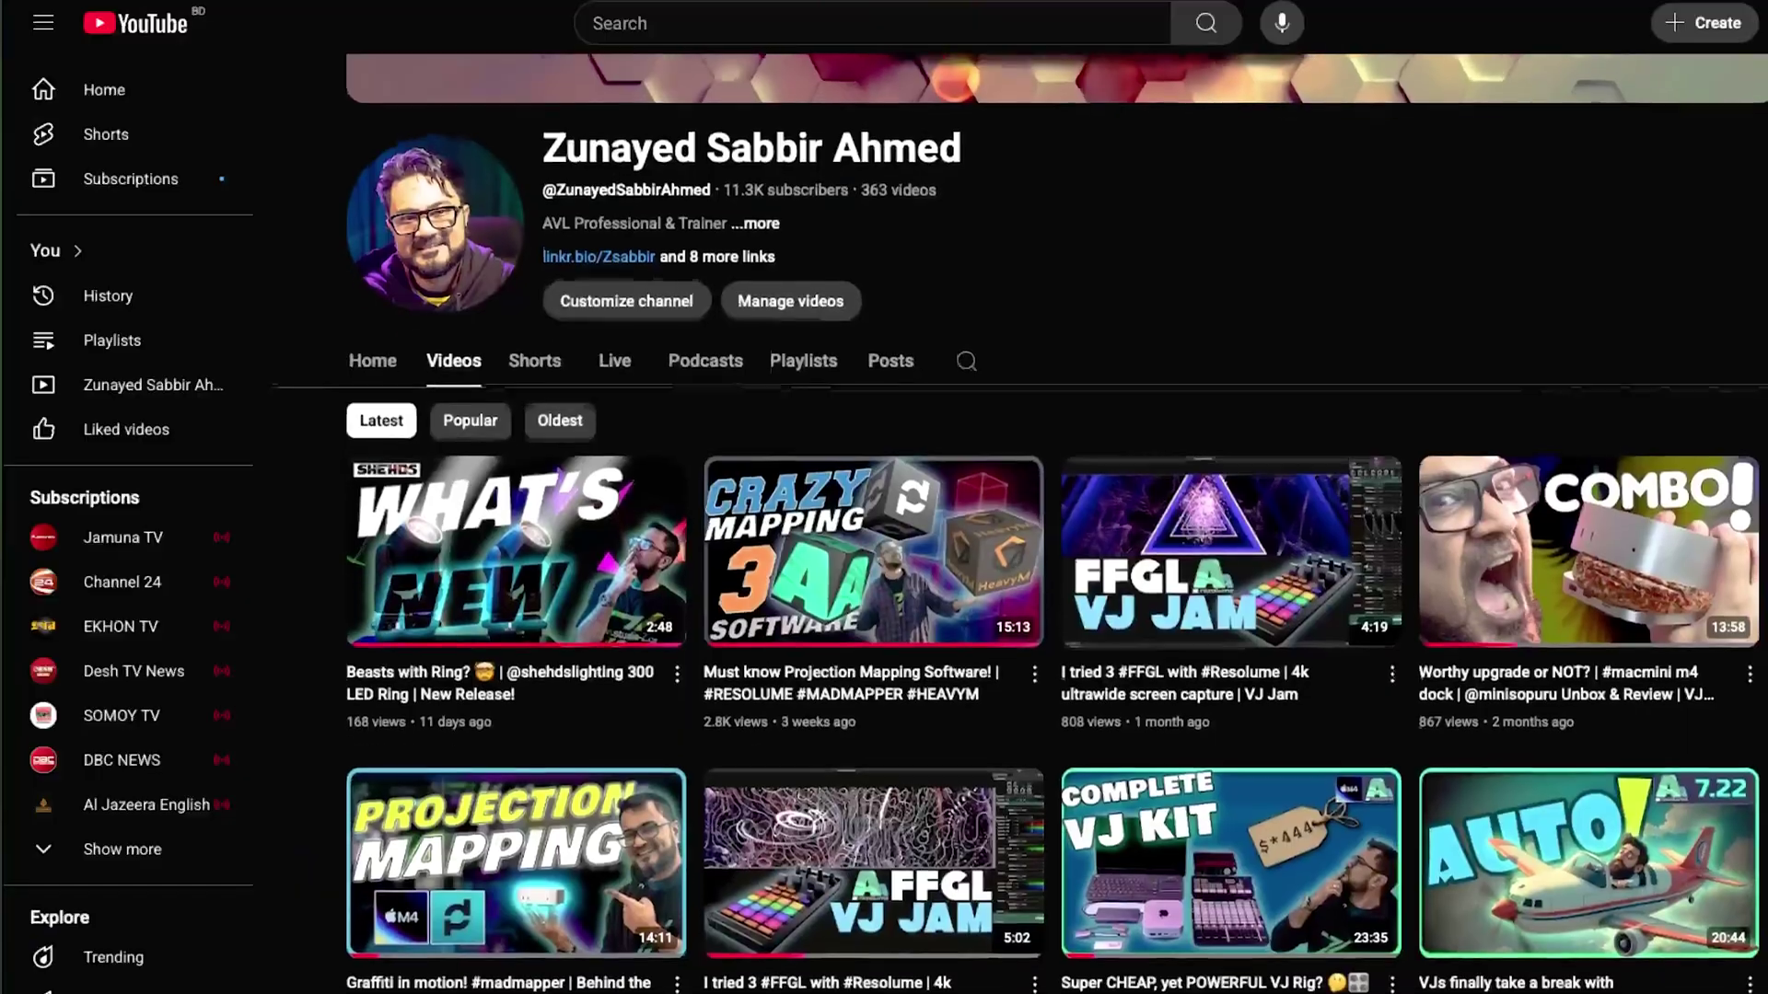
- Scroll the channel's Videos tab and play 'Must know Projection Mapping Software!'
scroll(1019, 523, down, 3)
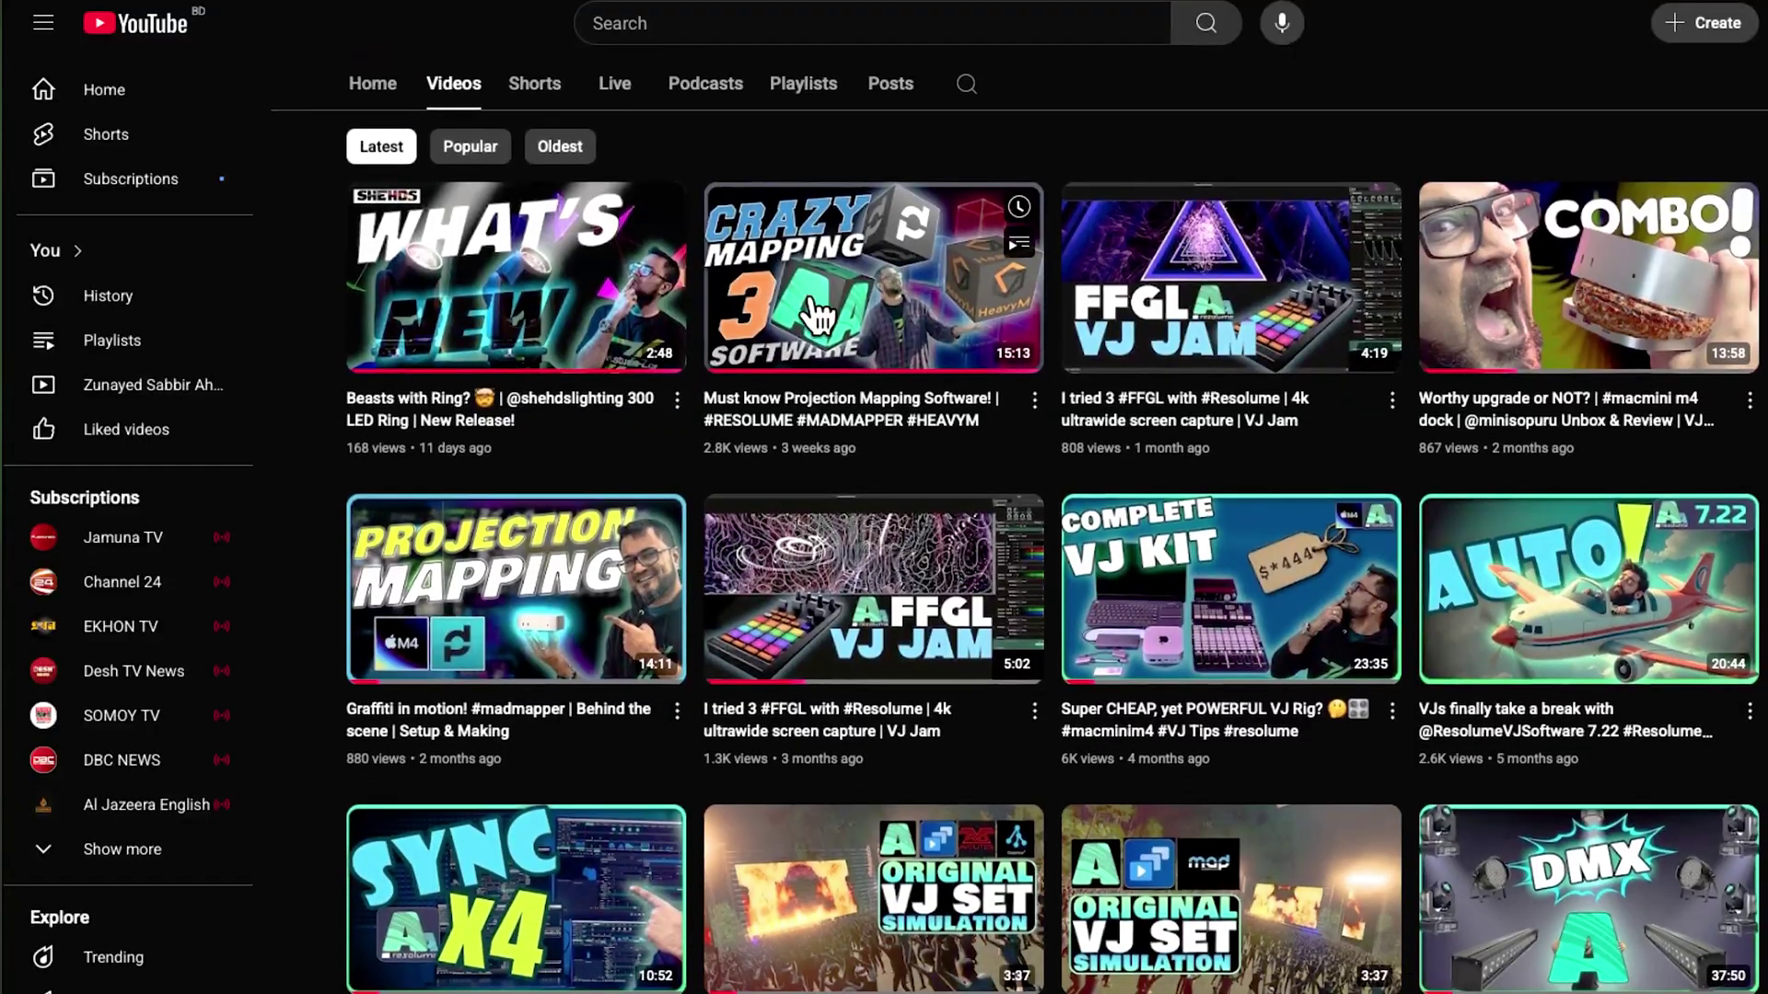
click(814, 303)
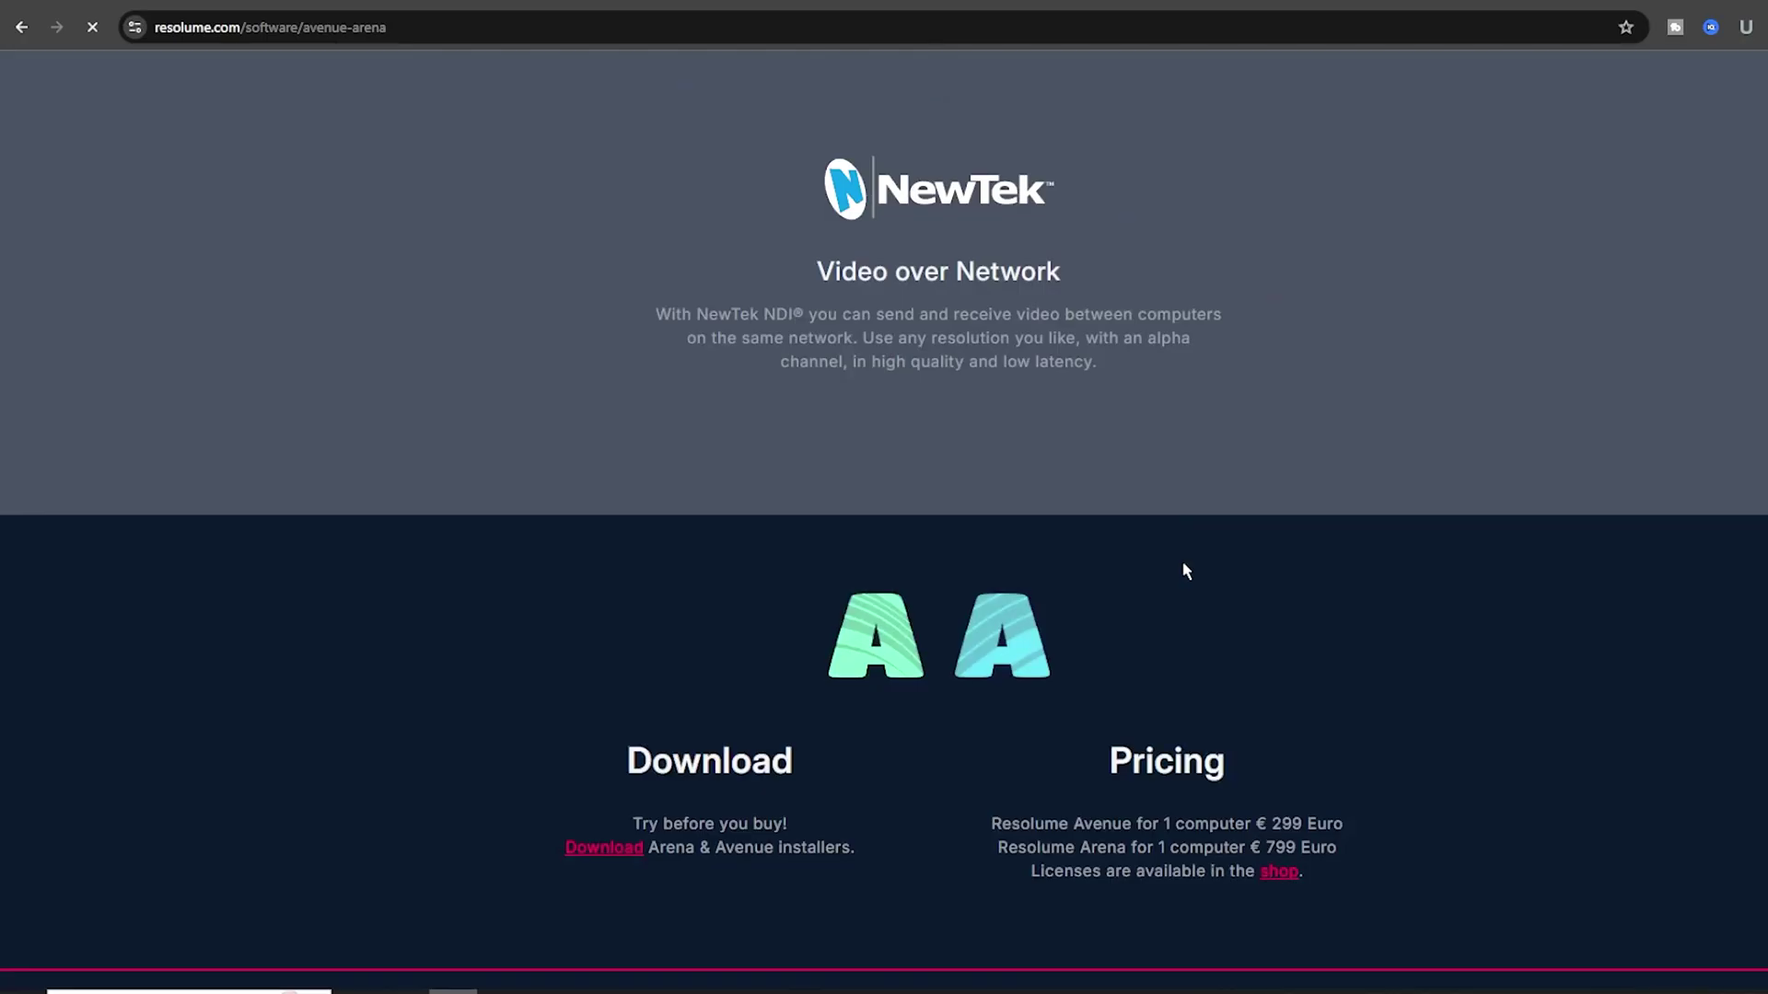
- Scroll through the HeavyM order page and Resolume's Avenue & Arena pricing (€299 / €799)
scroll(1182, 560, down, 3)
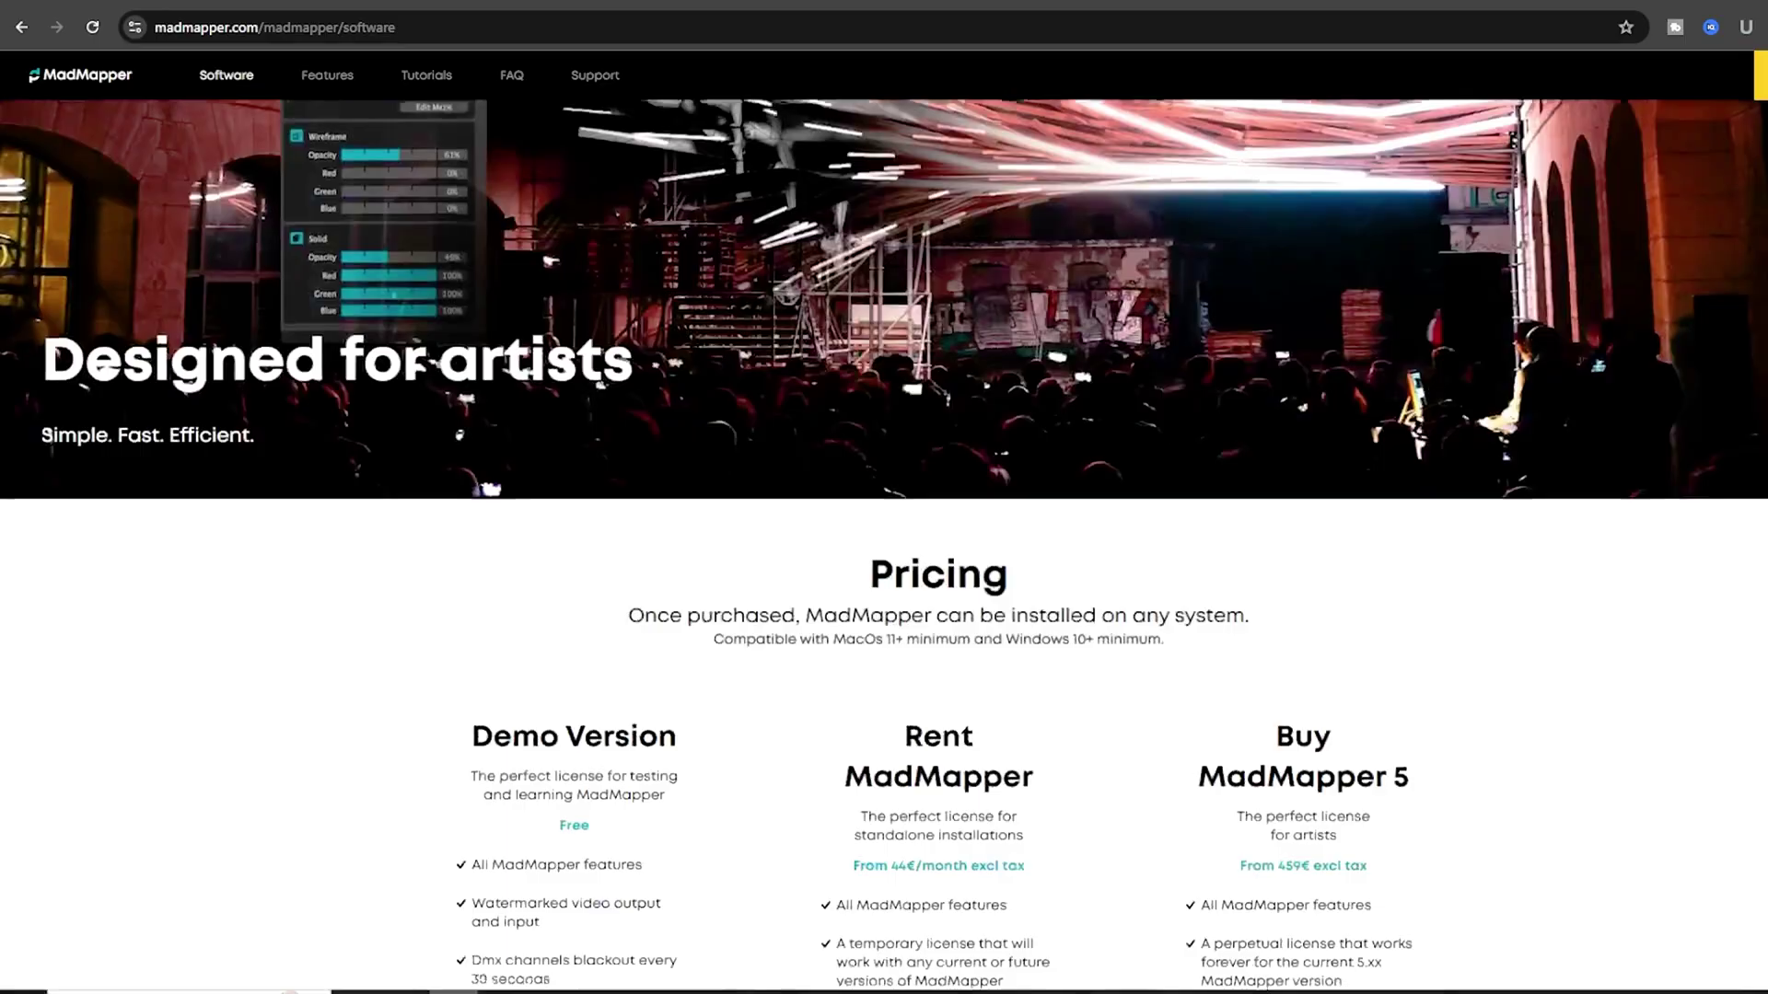
scroll(884, 543, down, 4)
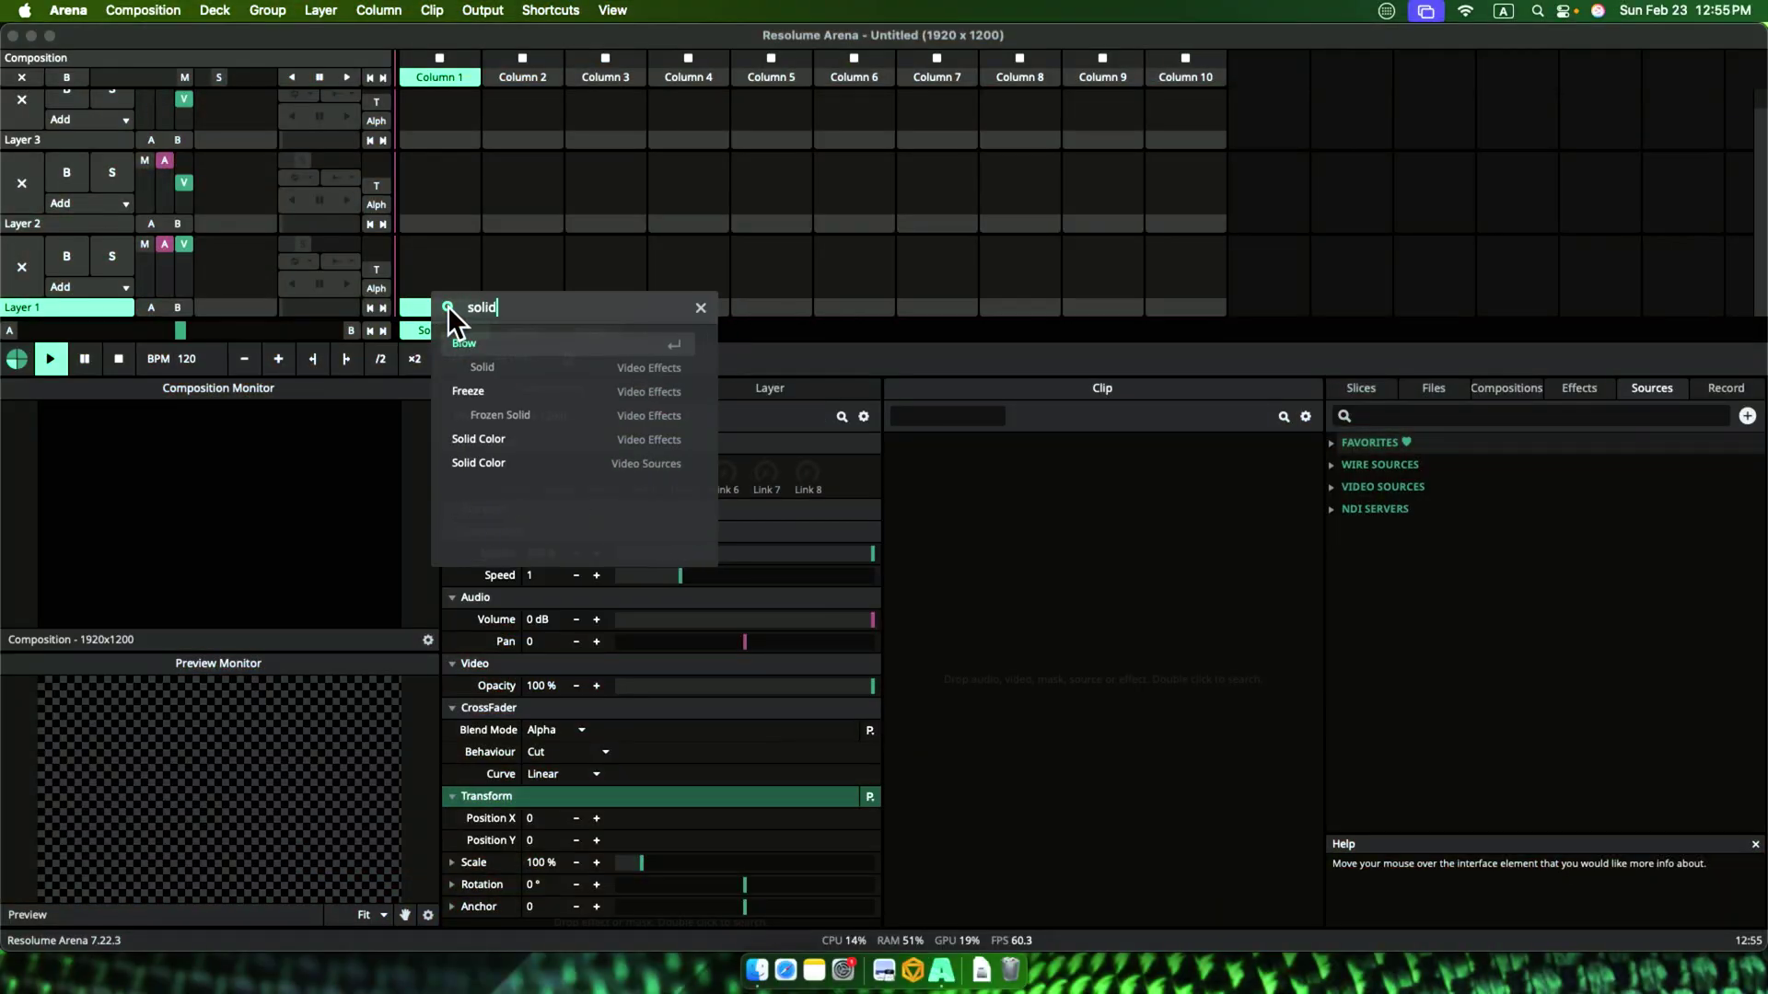
- Add a white Solid Color clip to Layer 1 and open the Advanced Output device list
click(457, 437)
click(480, 13)
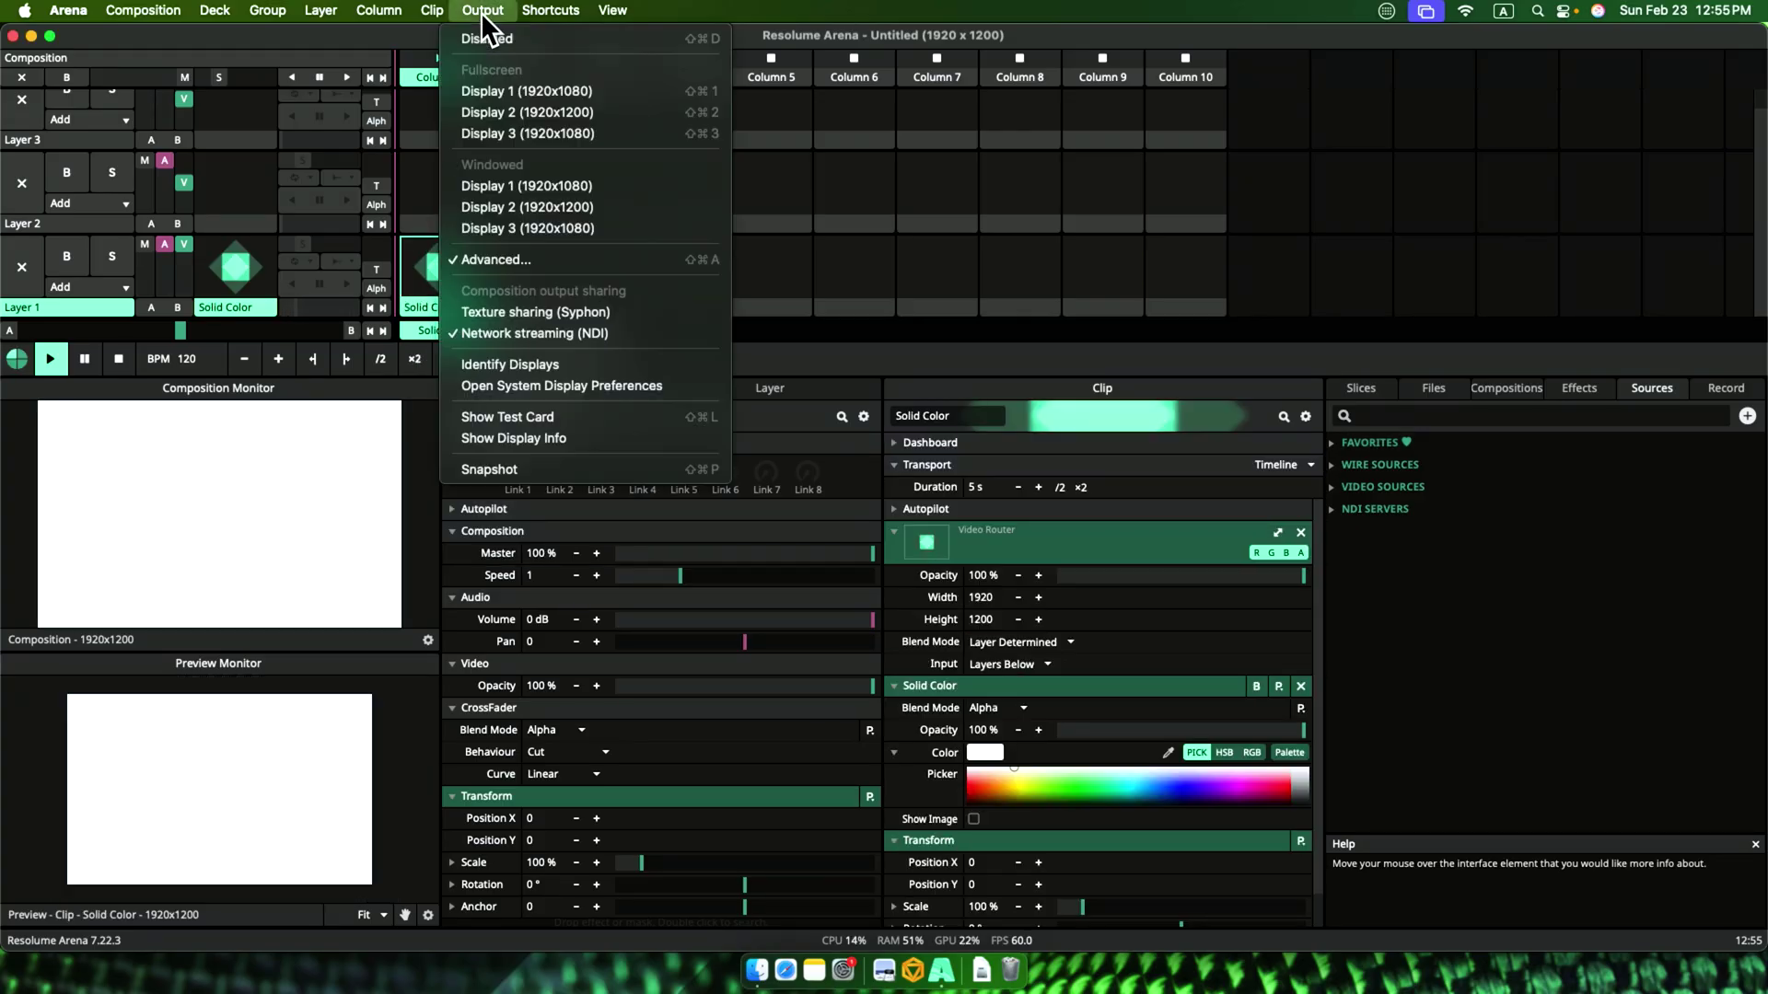
click(483, 261)
click(1510, 161)
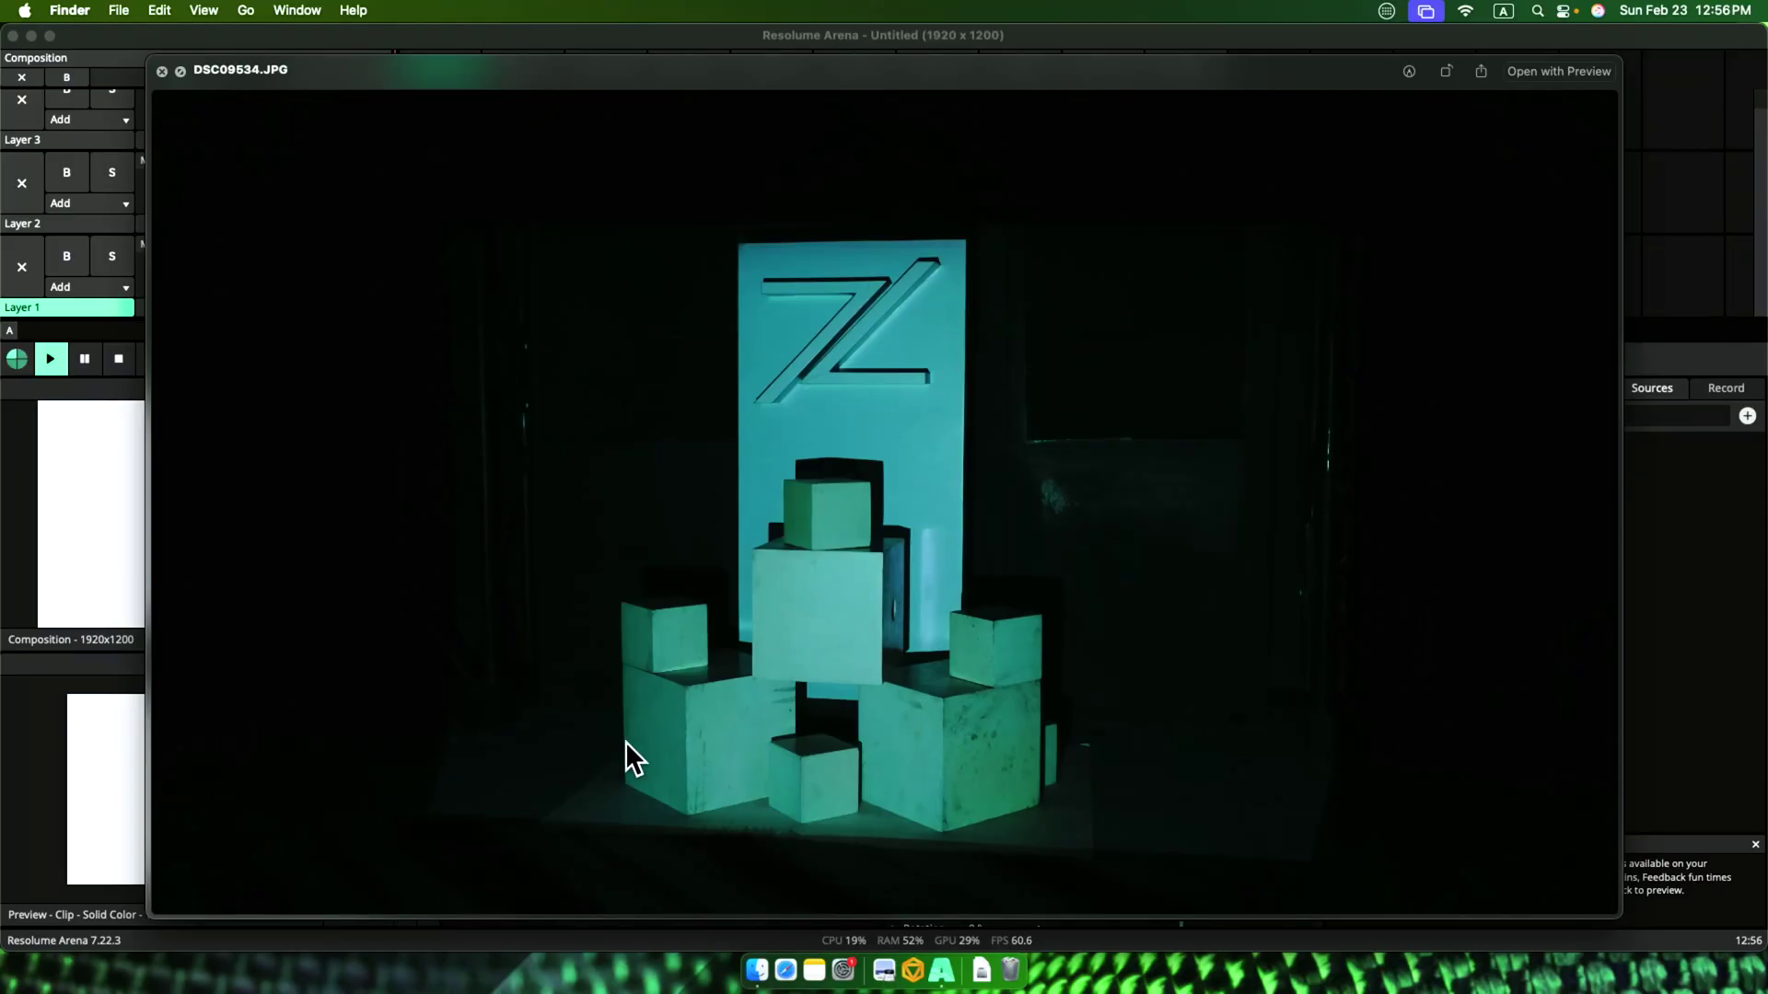
- Load DSC09534.JPG into Layer 1 Column 2, play it, and open Advanced Output
key(space)
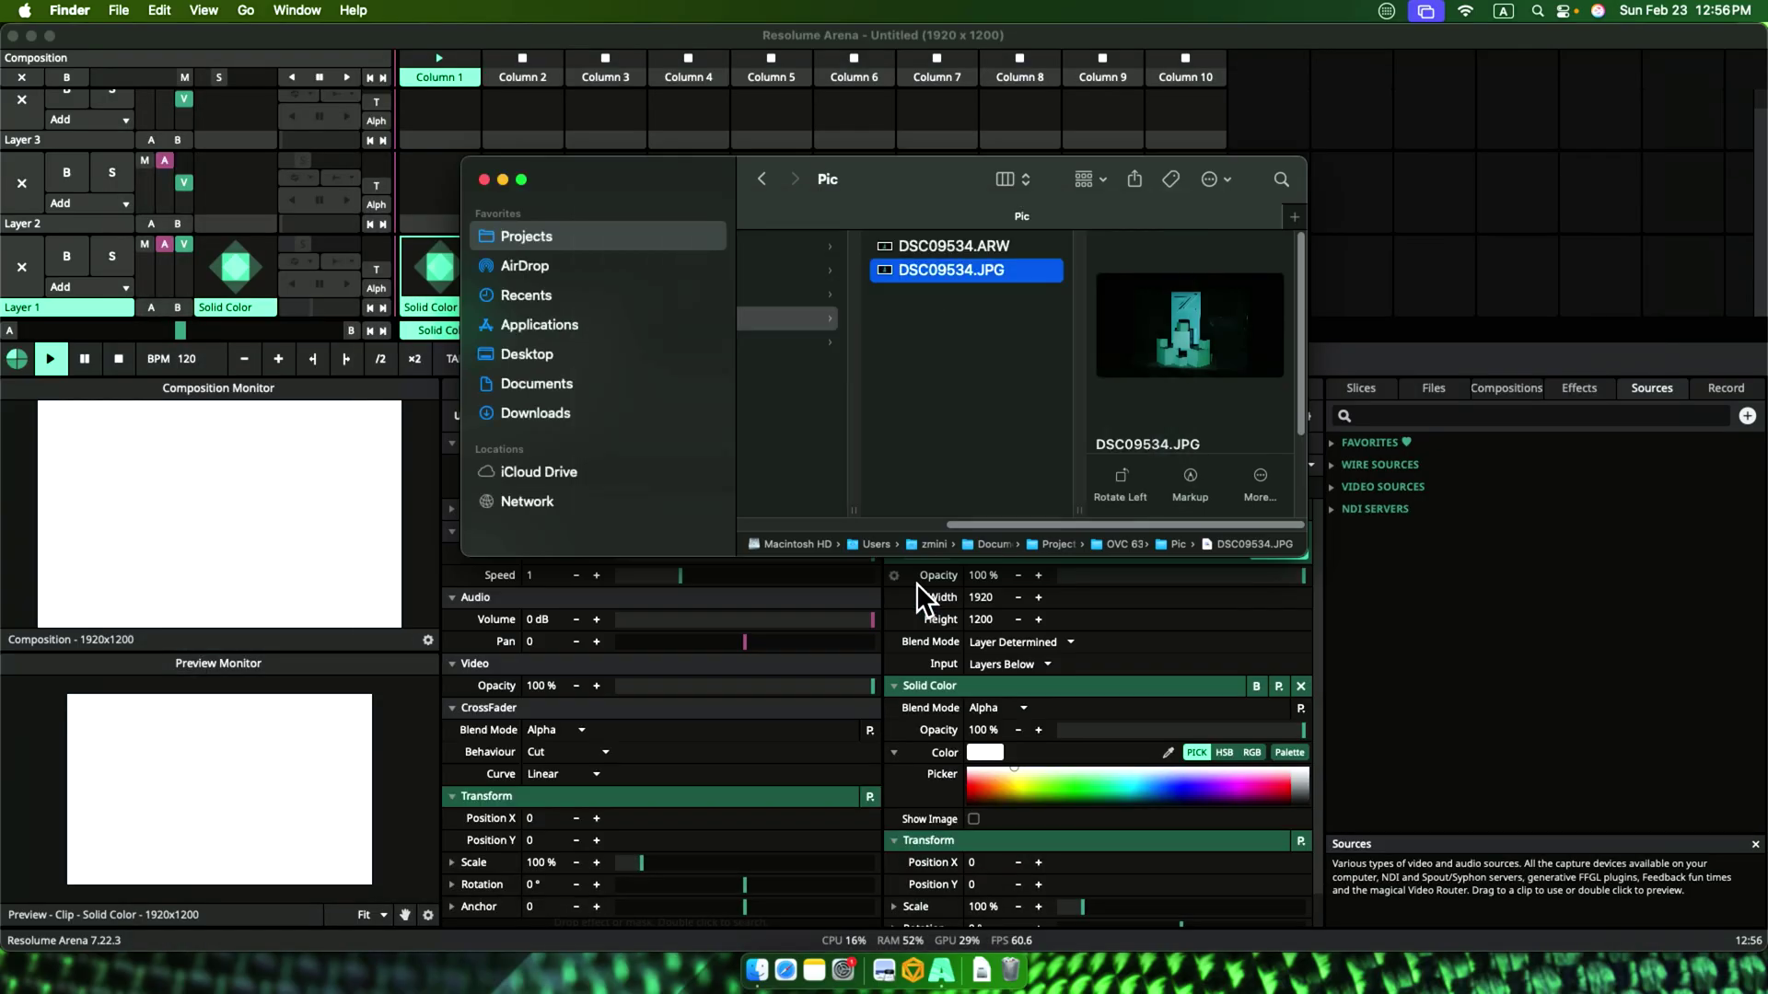
drag(910, 273, 529, 269)
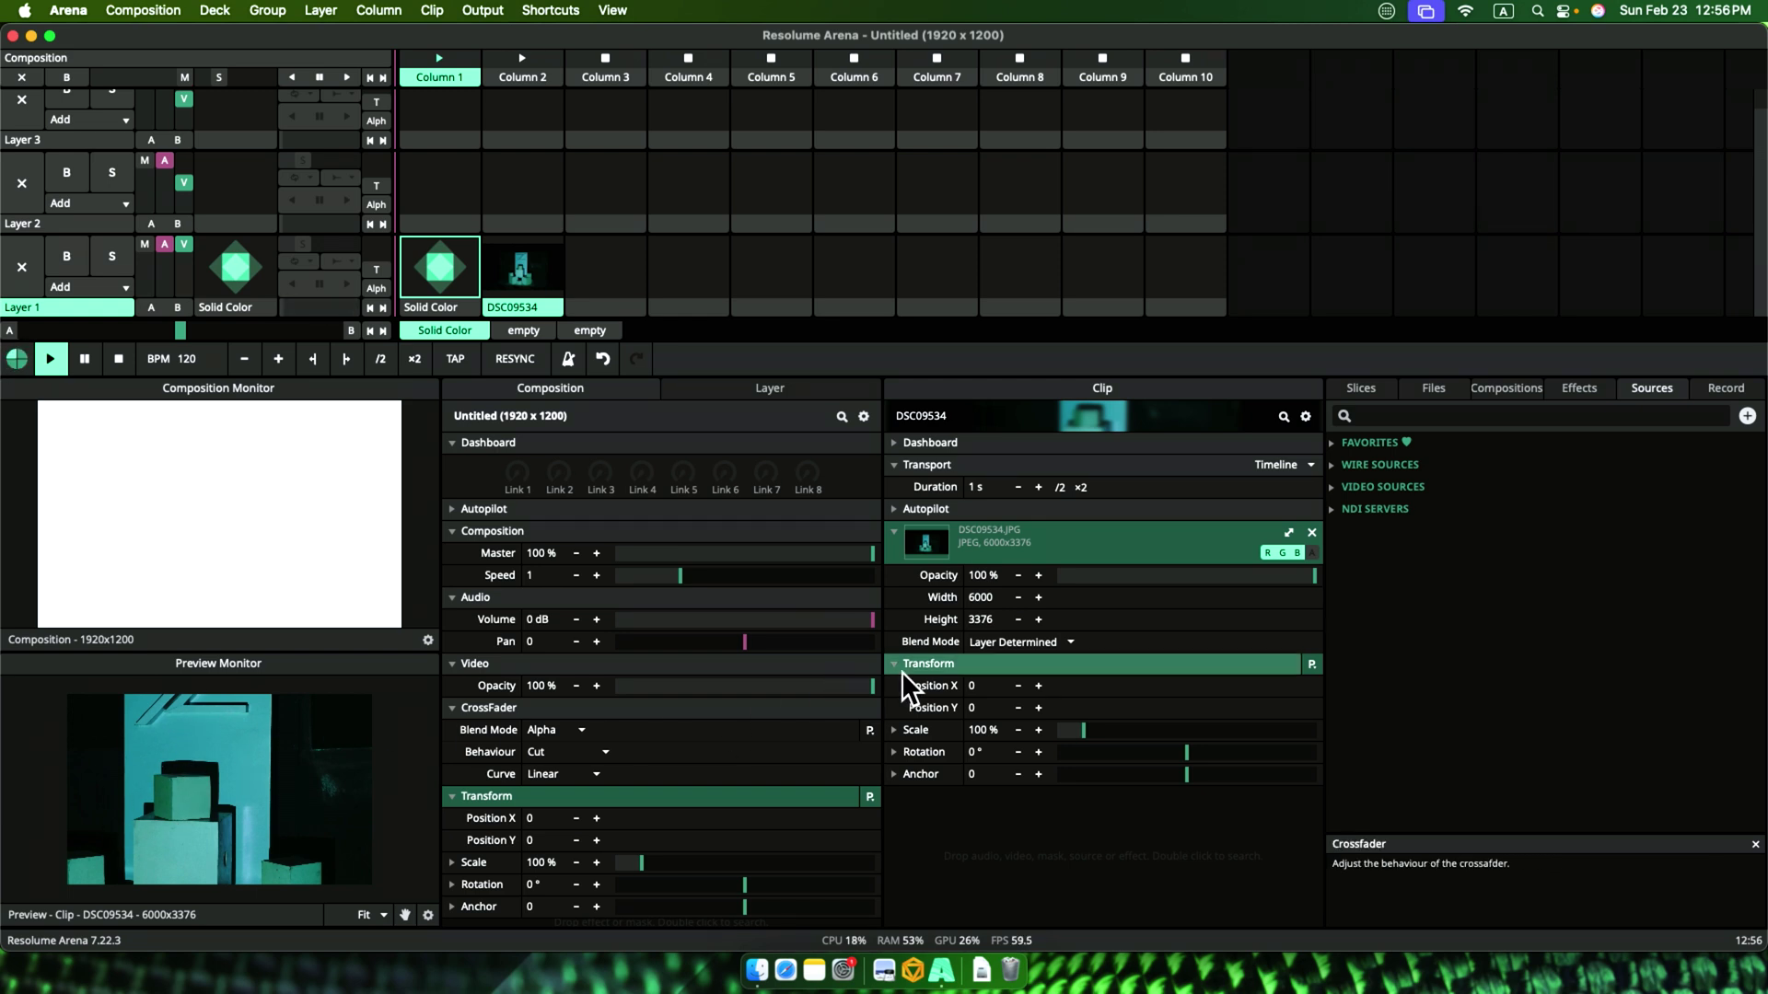
click(147, 784)
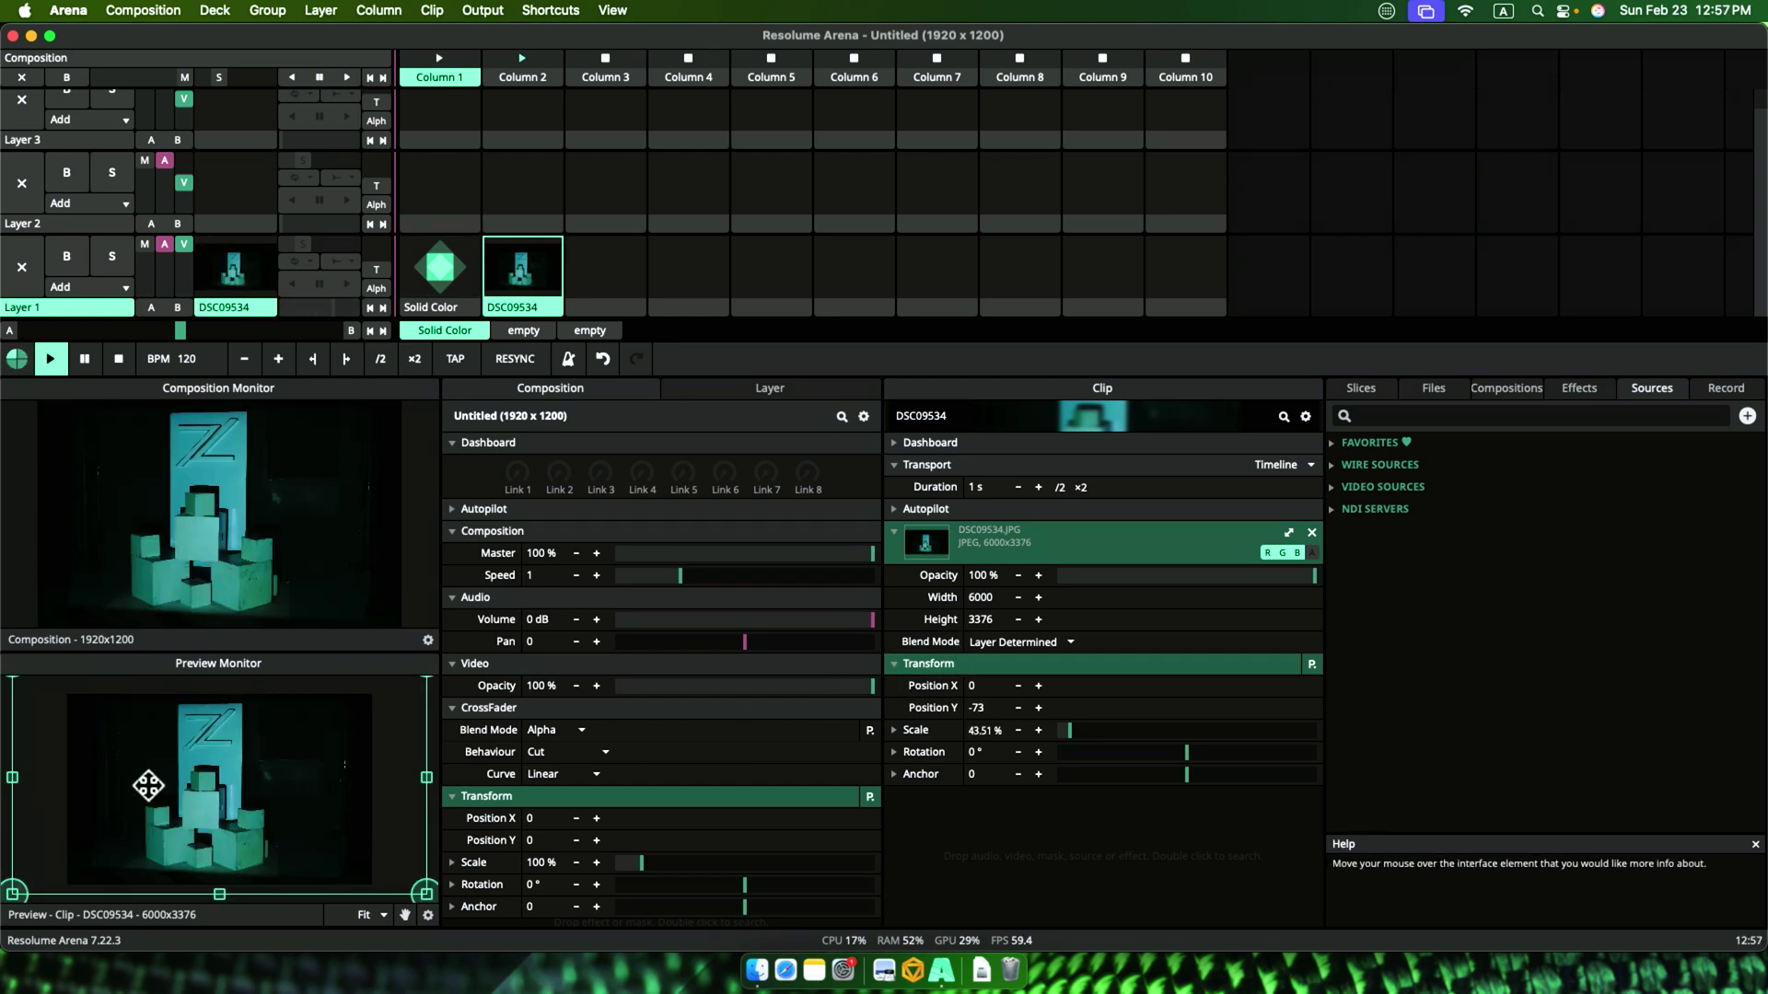
key(super+shift+a)
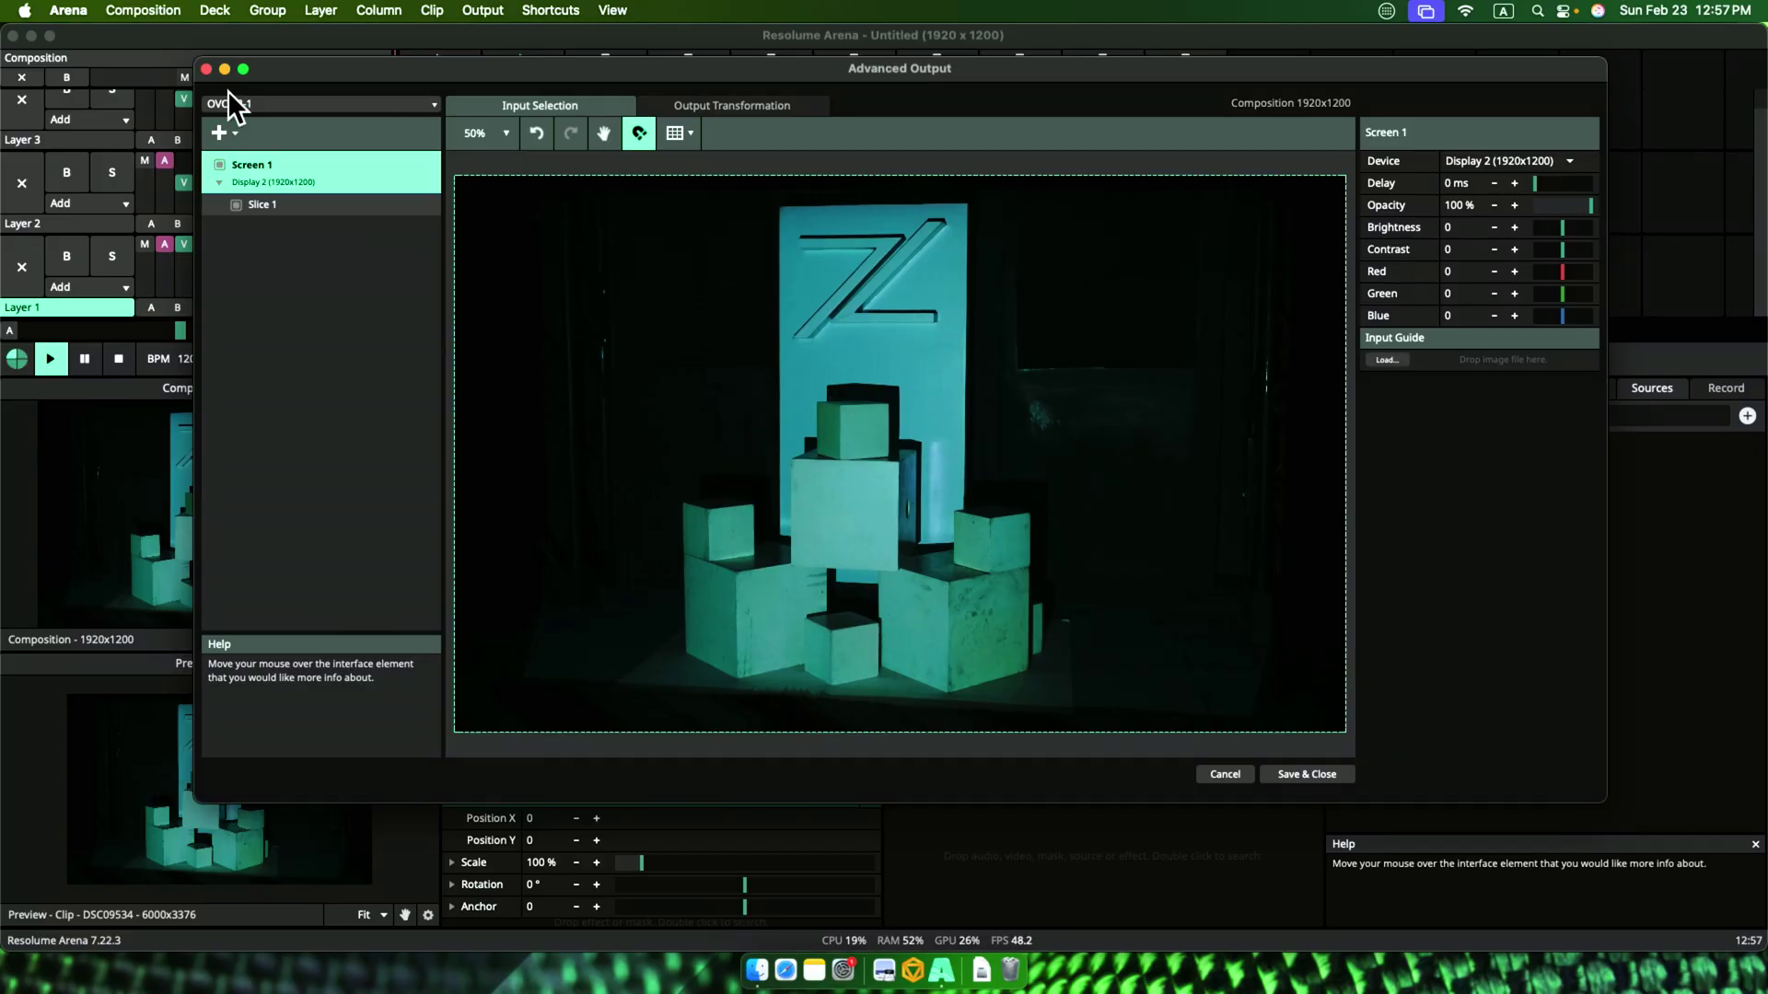
- Maximize Advanced Output and rename Slice 1 to 'Lazy Way'
click(242, 70)
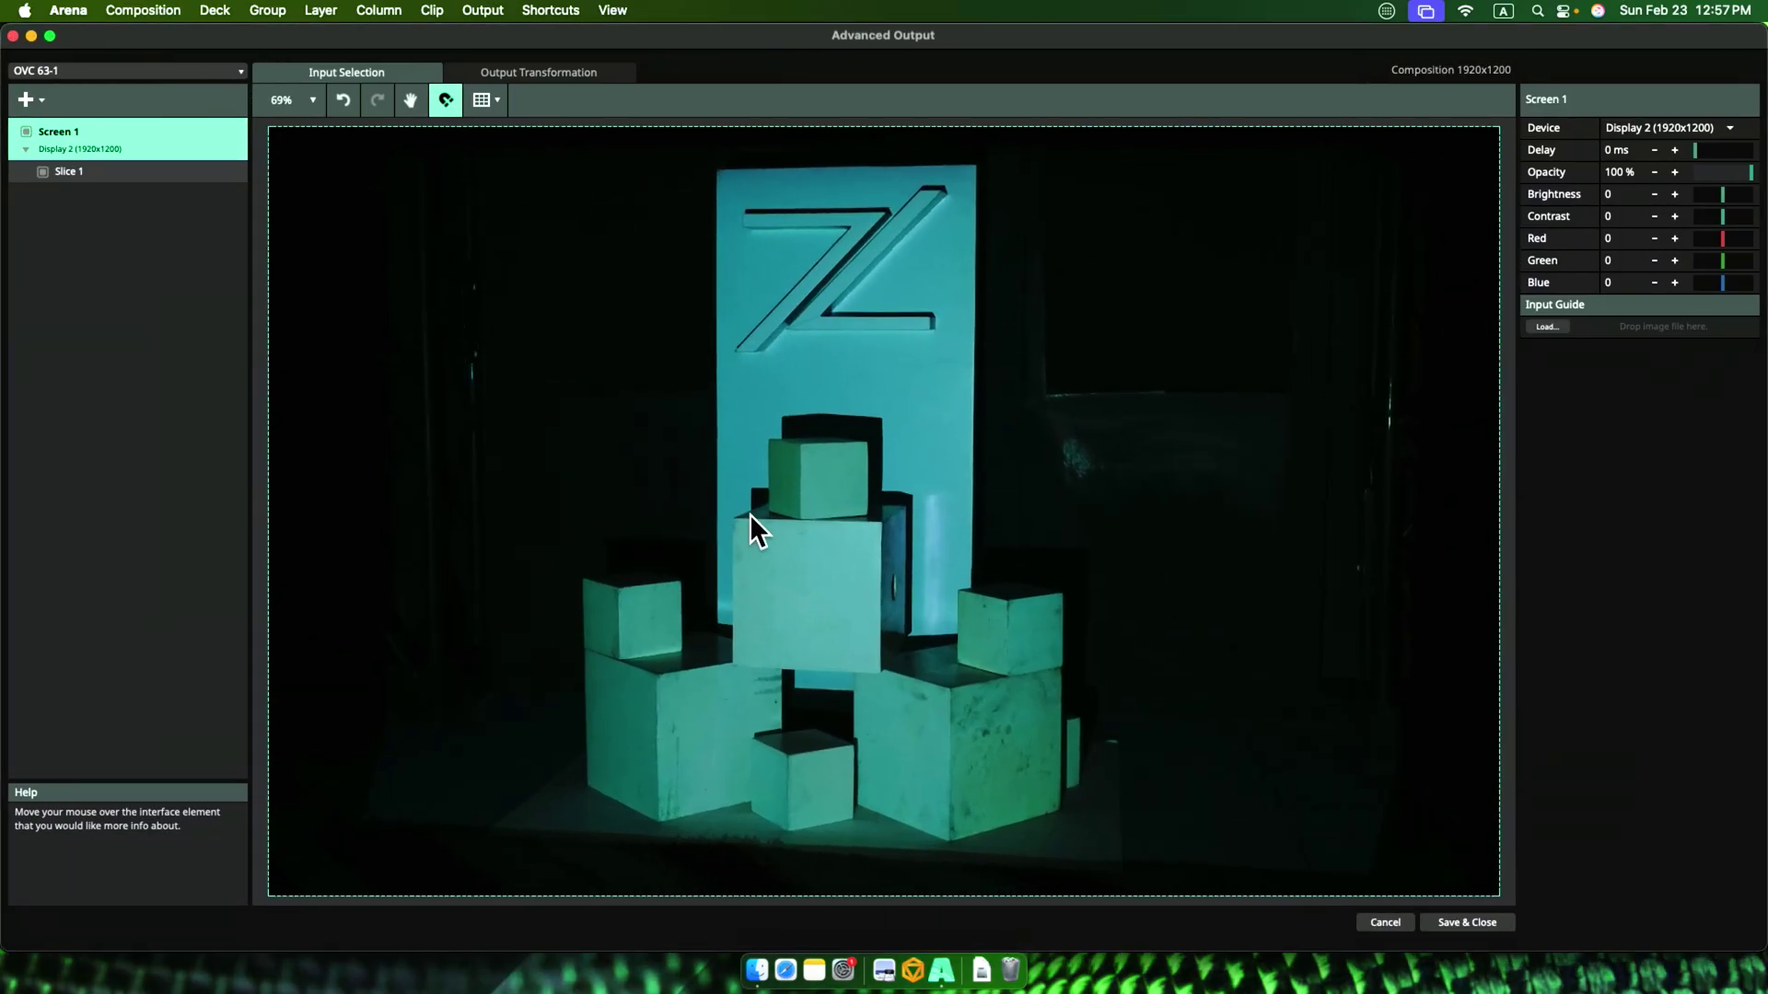
click(73, 175)
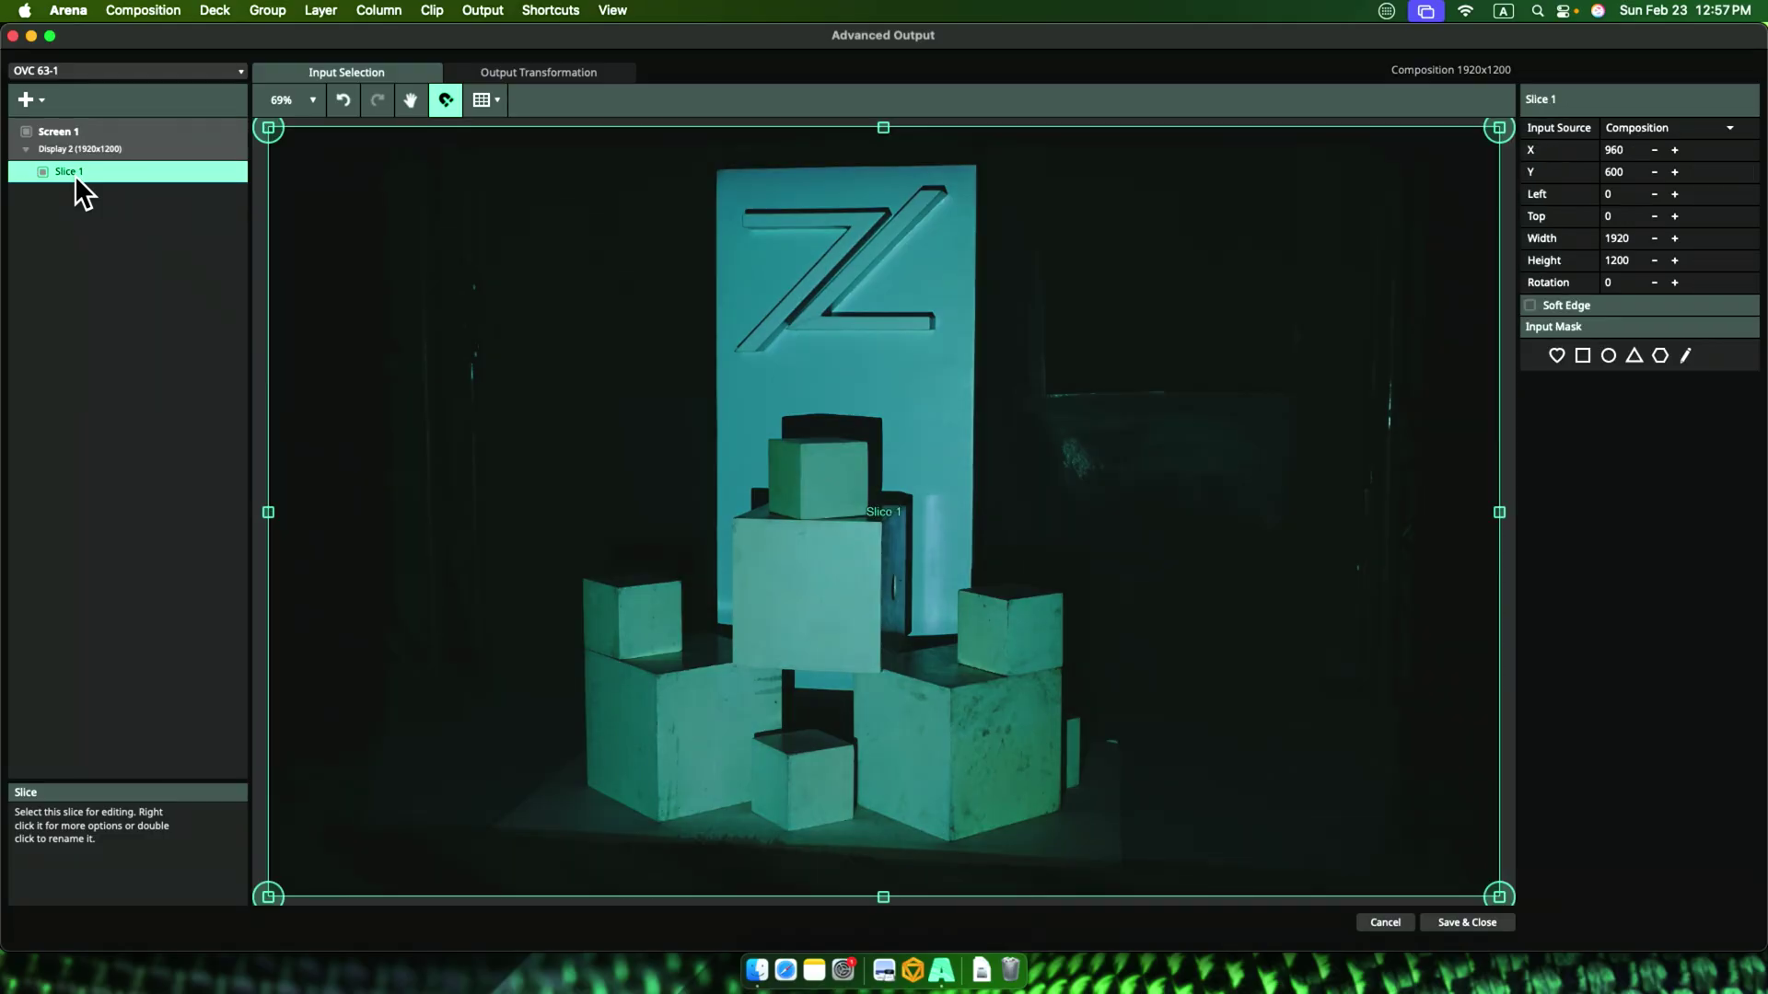
text(Lazy Way)
key(Return)
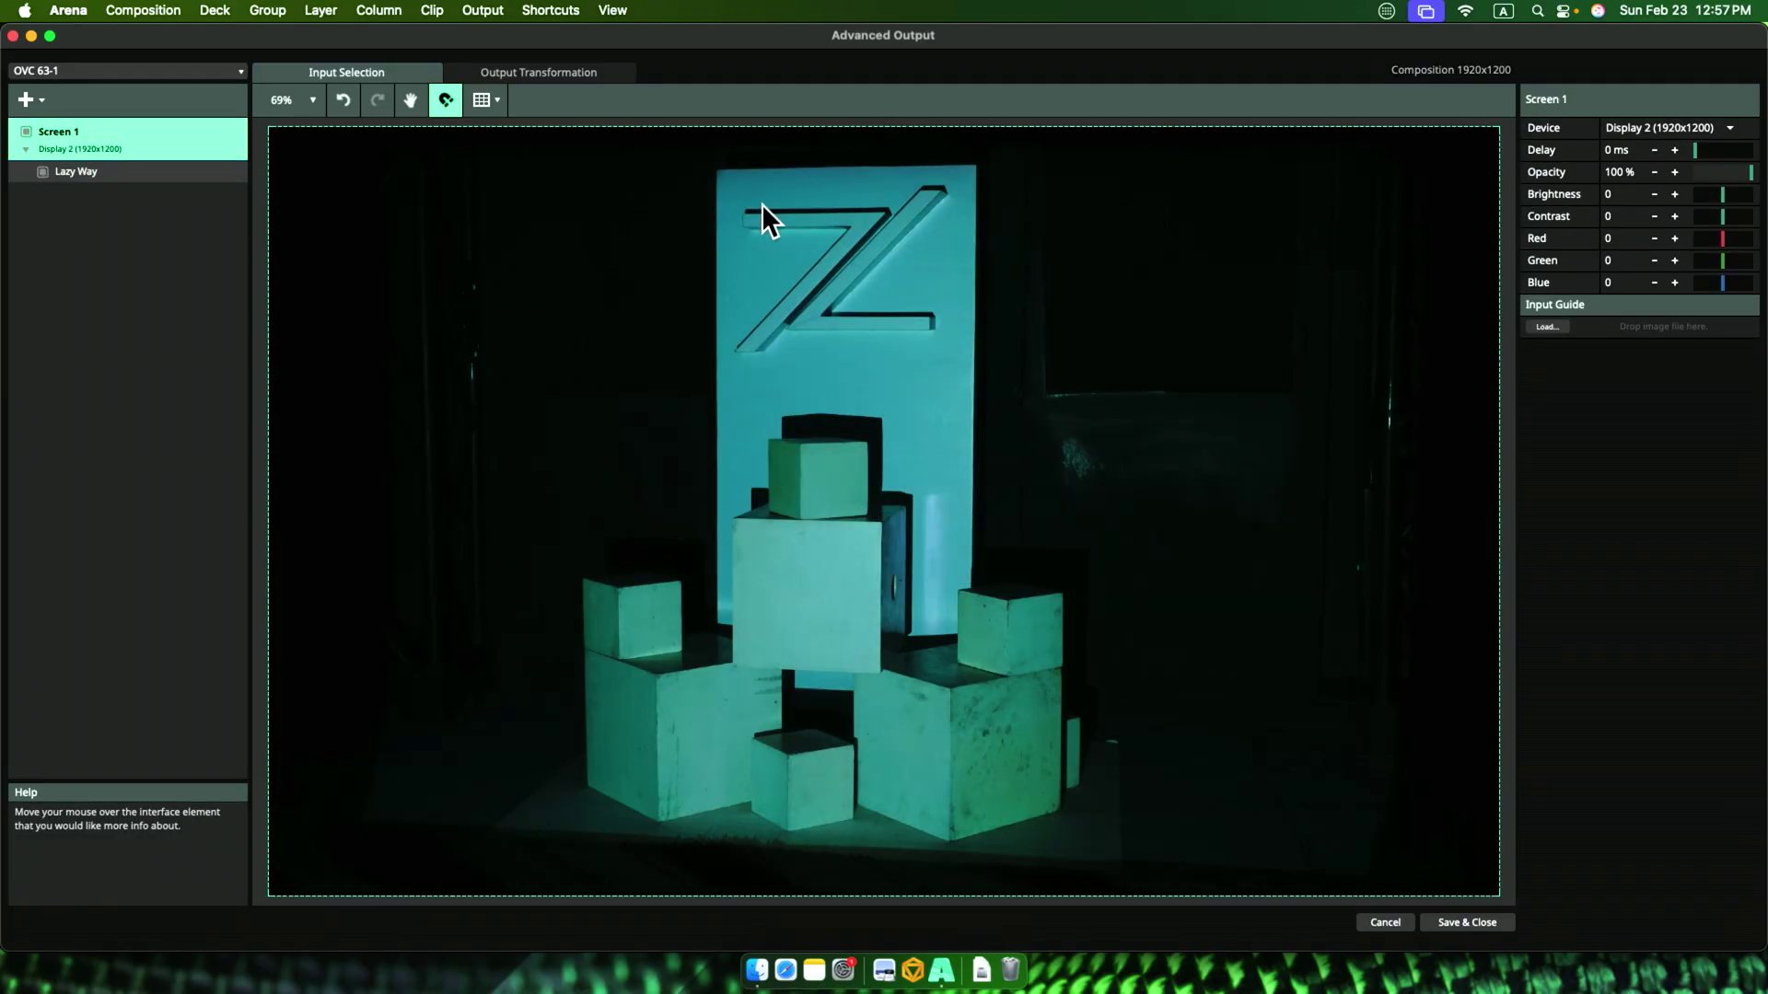
- Crop the Lazy Way slice's left and right edges in to the installation, 817 wide
click(59, 172)
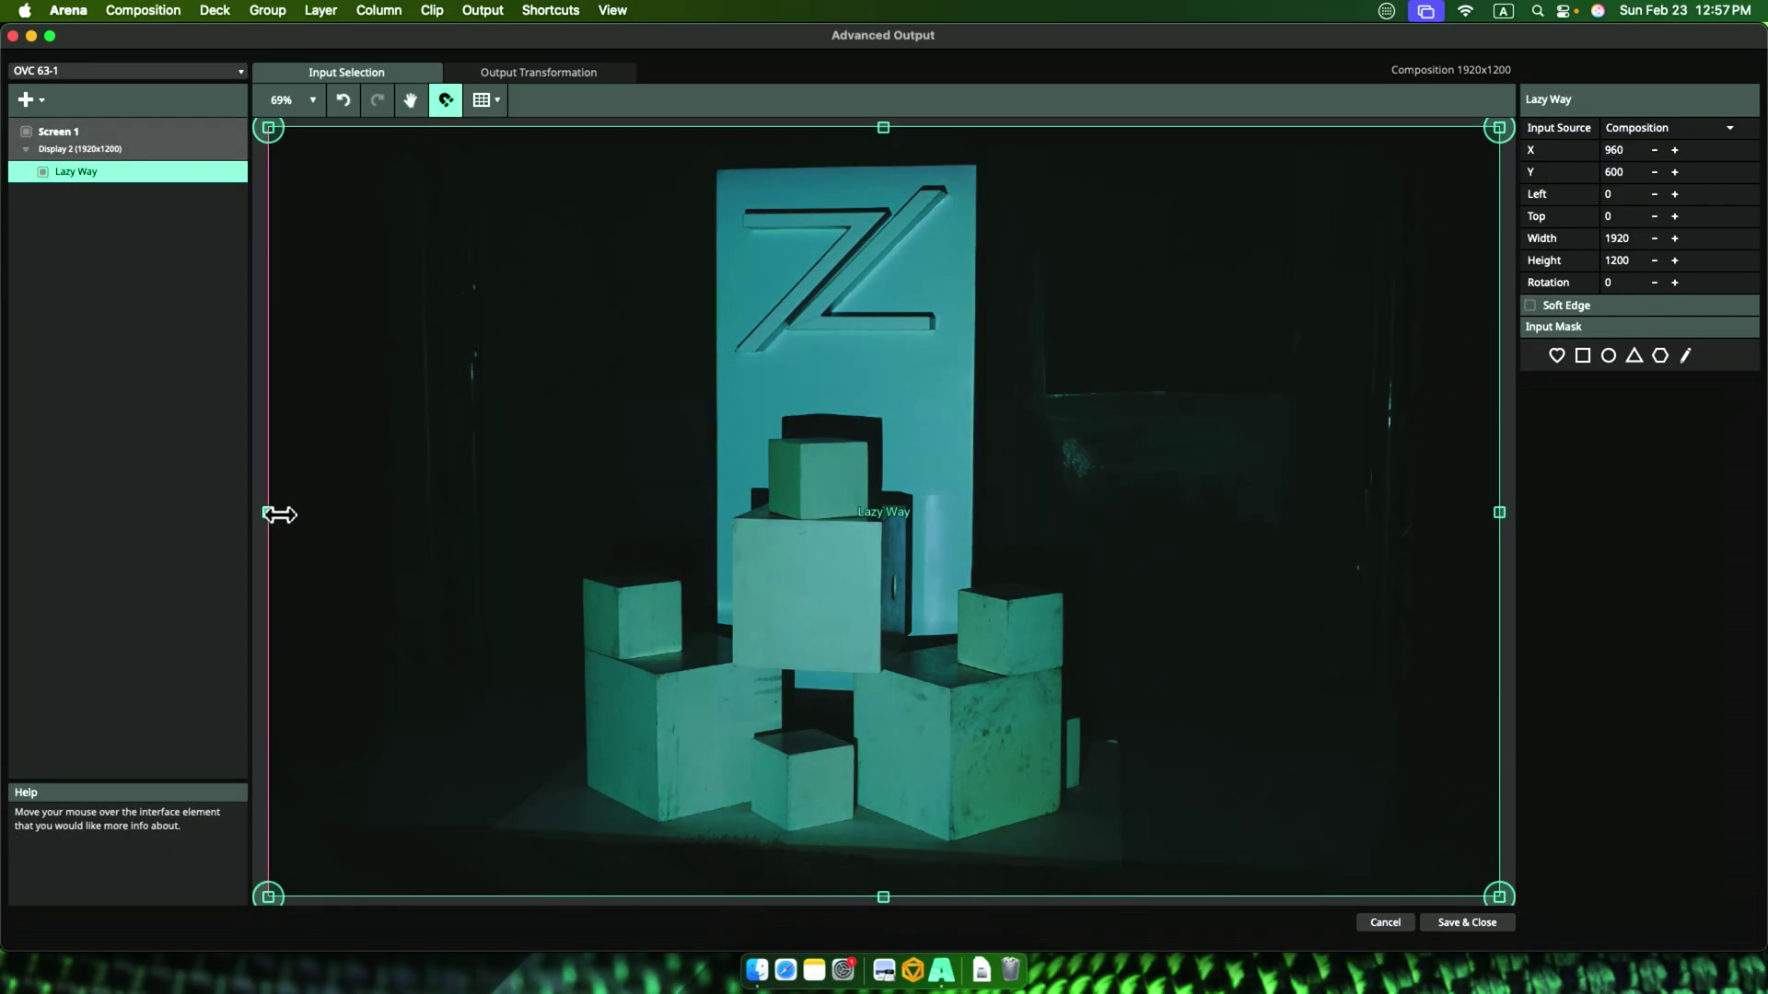
drag(279, 515, 575, 549)
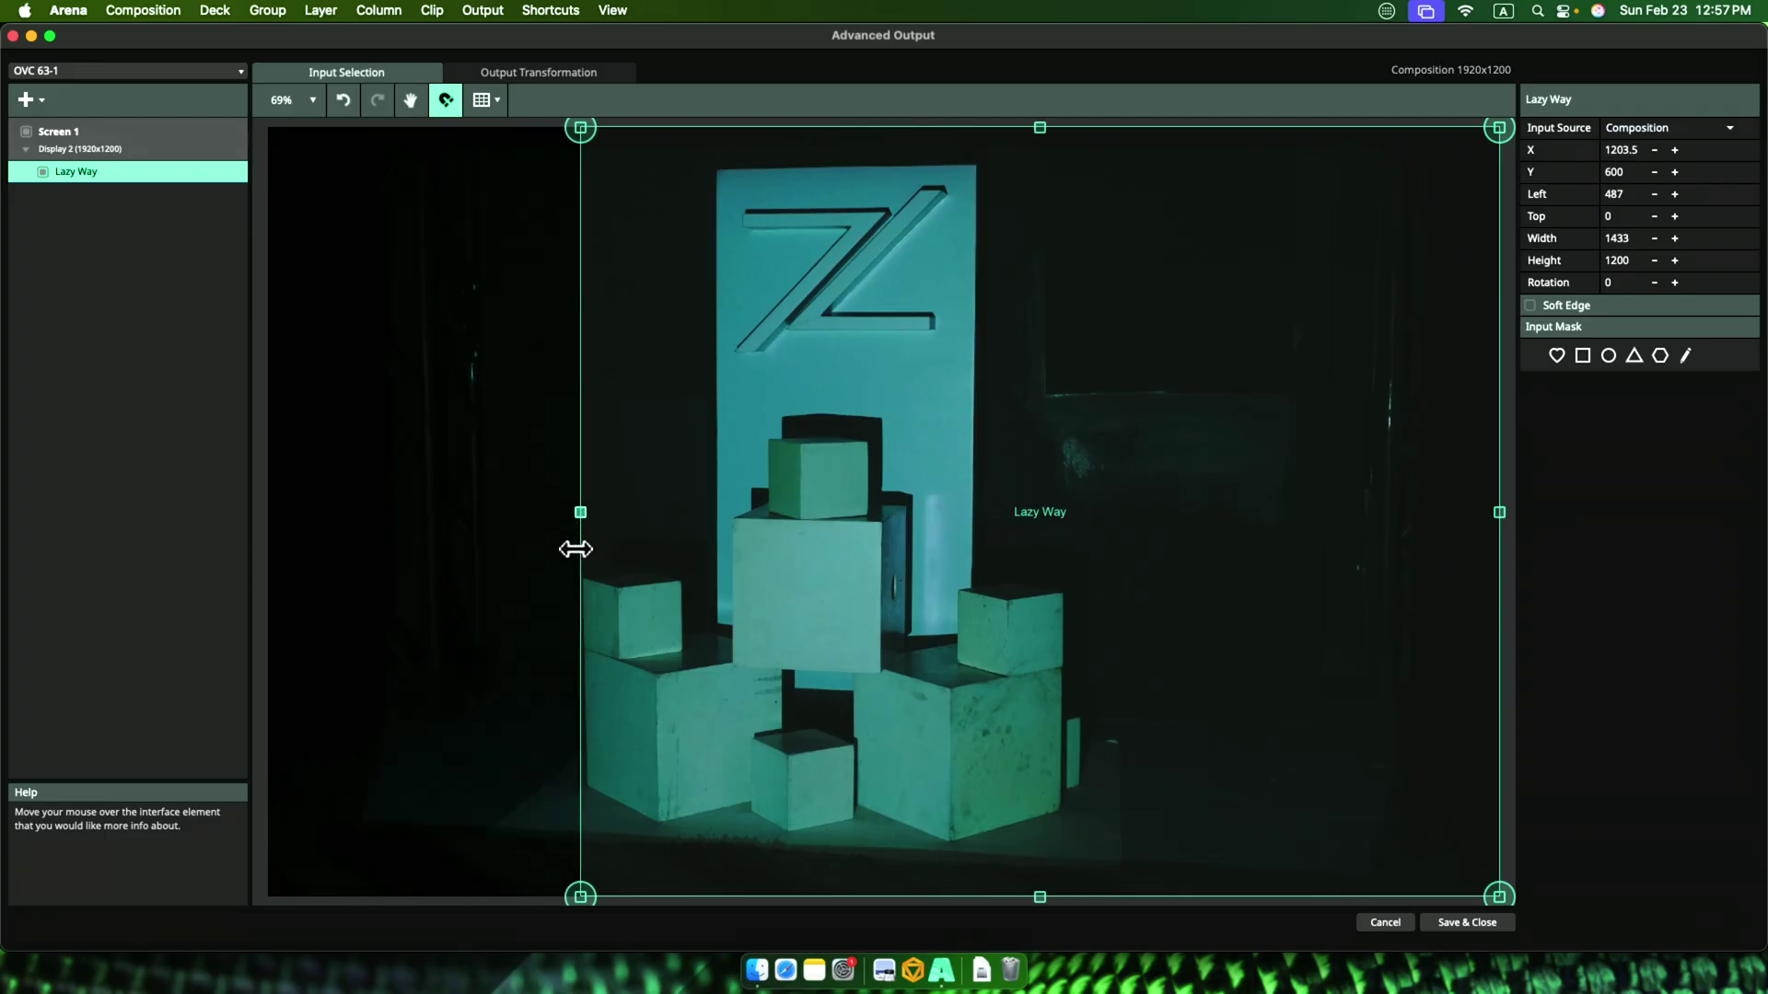
drag(1497, 514, 1102, 500)
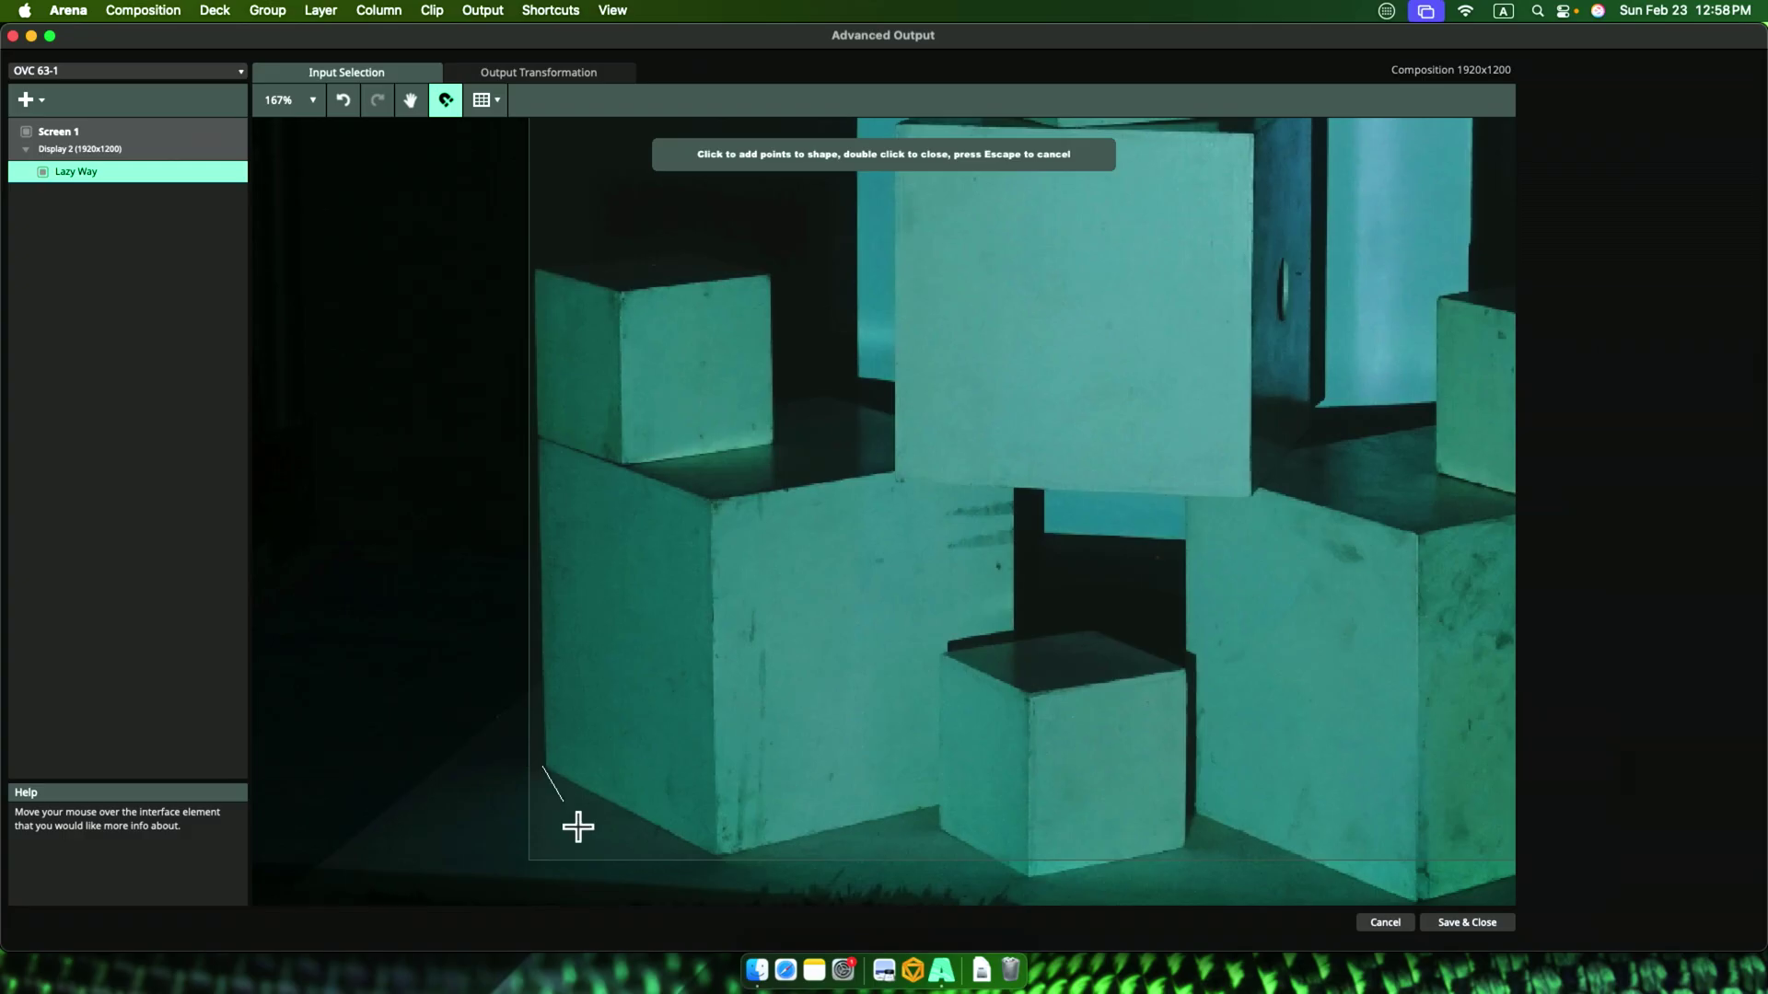
- Place pen-tool mask points along the base of the stacked boxes
click(934, 807)
scroll(935, 829, up, 5)
click(943, 821)
scroll(943, 820, down, 5)
click(1030, 876)
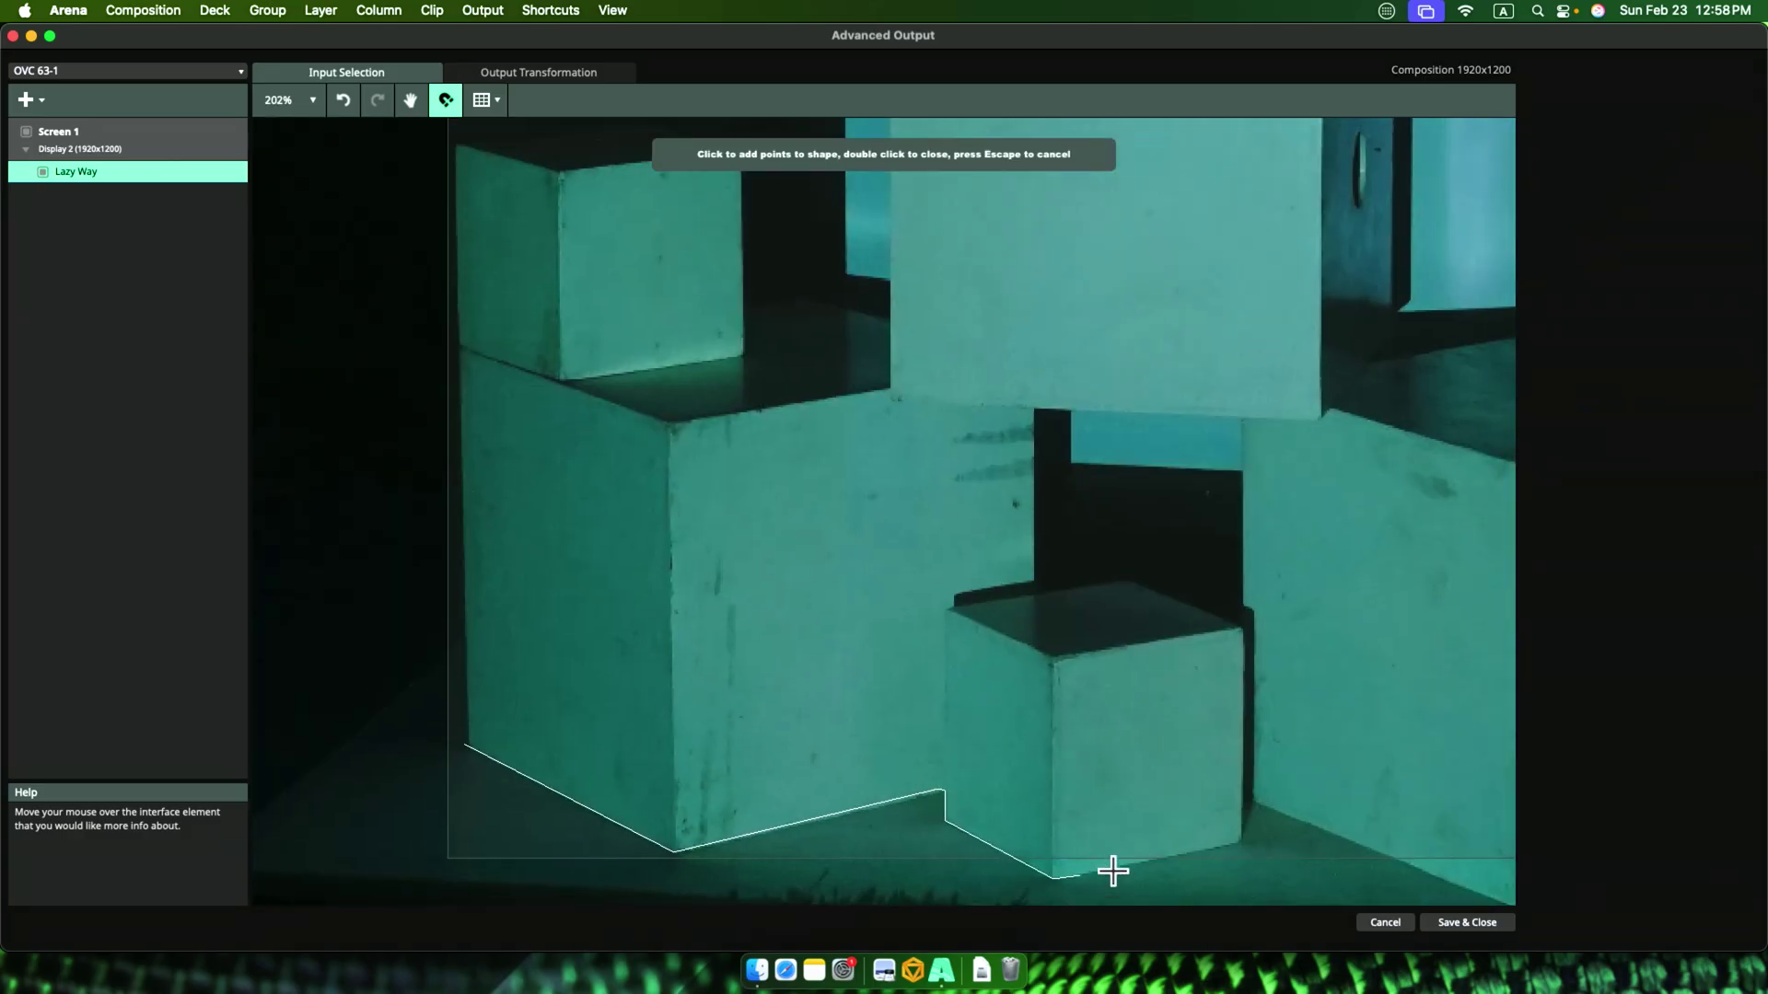
scroll(1244, 799, right, 10)
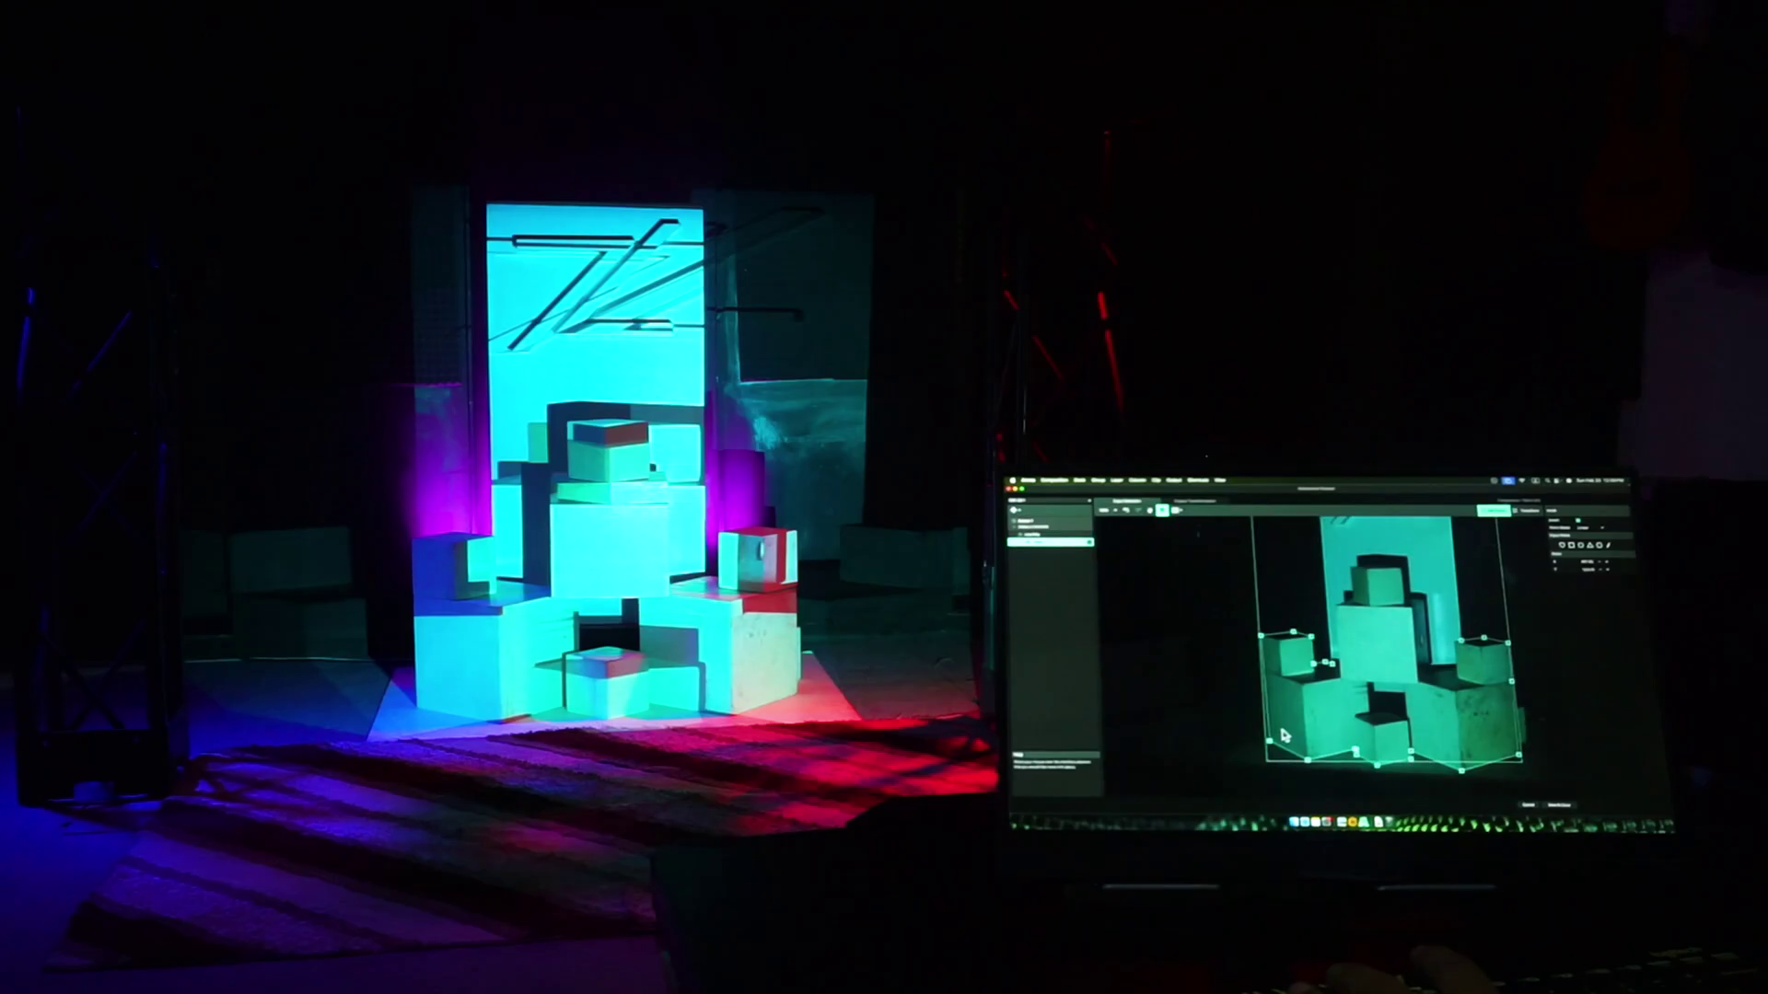
scroll(1285, 735, down, 3)
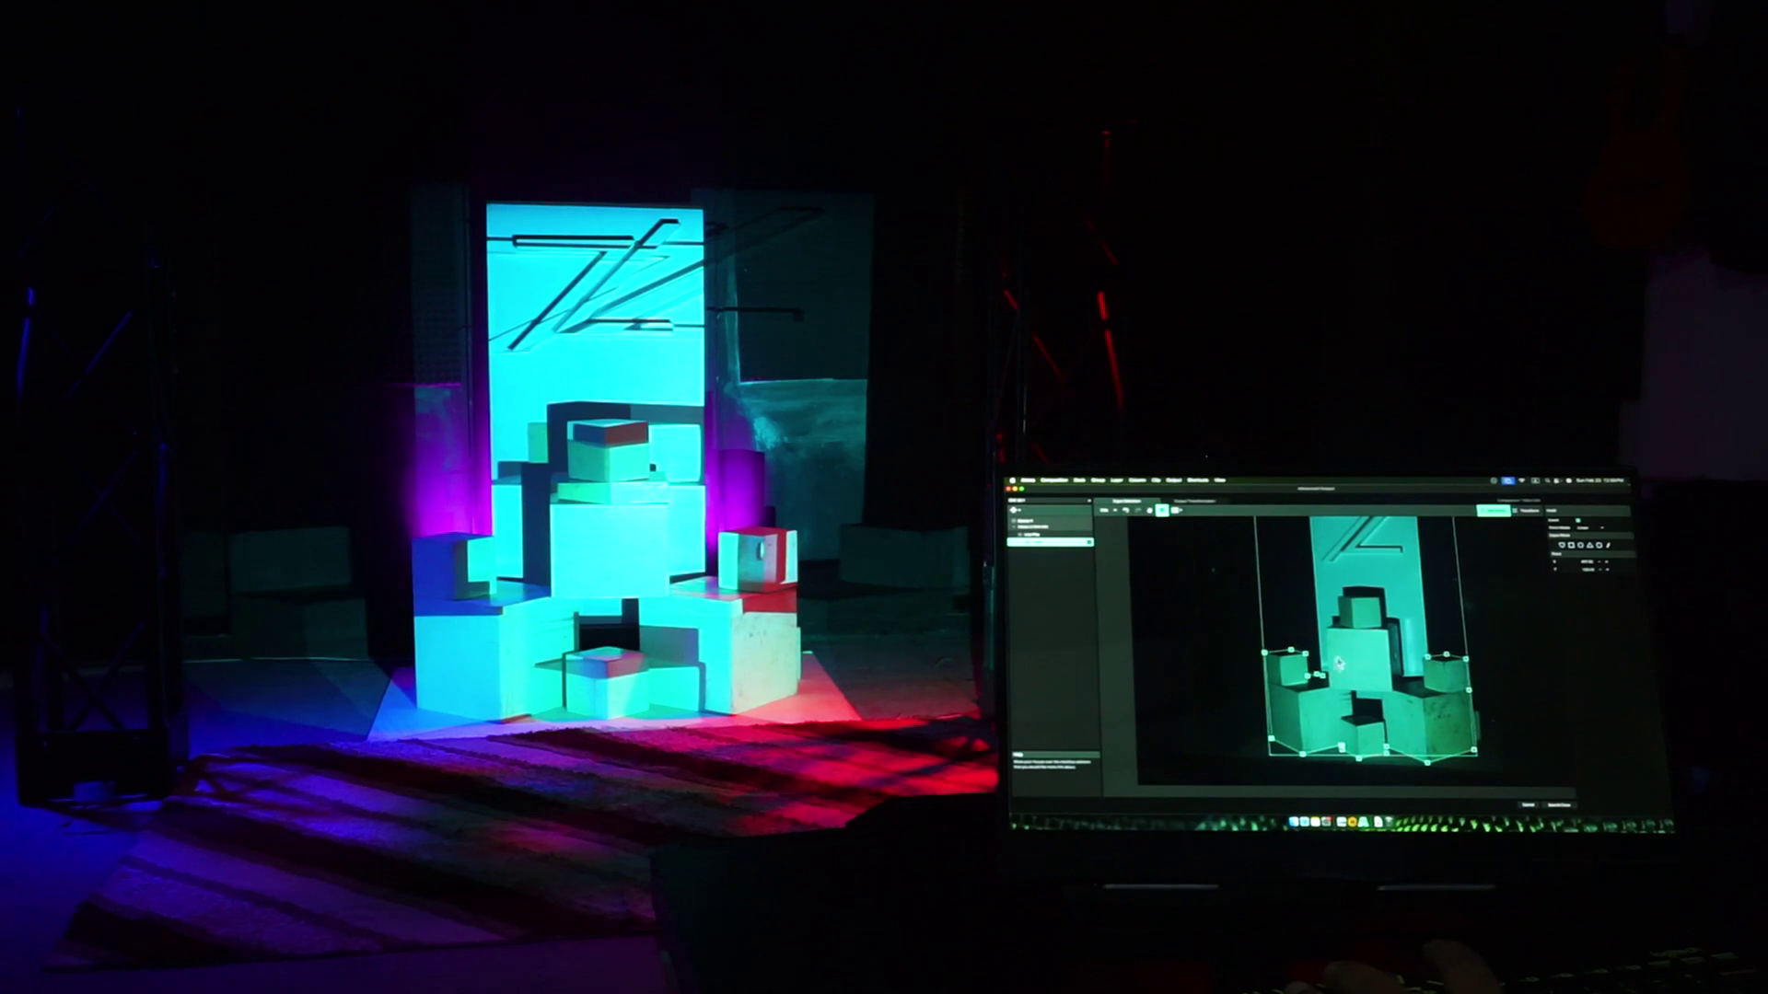
- In Output Transformation, fit the slice corner to a single box (150 × 286, rotated 4)
click(1194, 501)
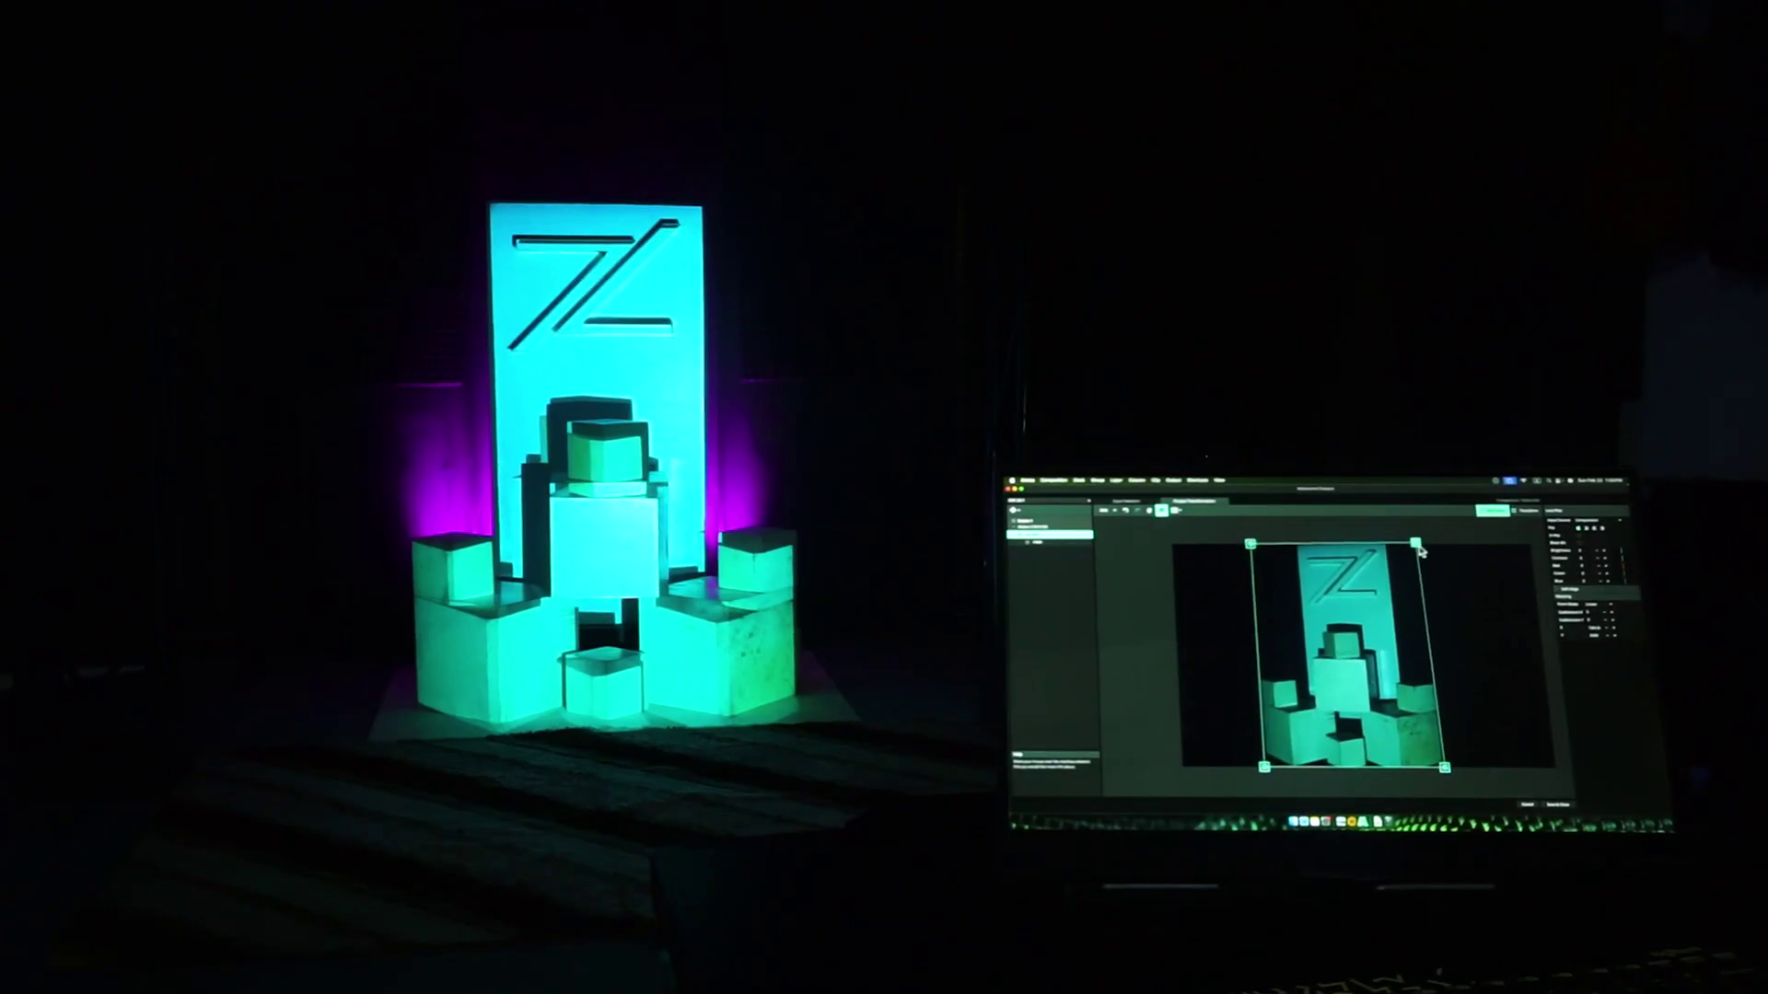
scroll(821, 604, down, 3)
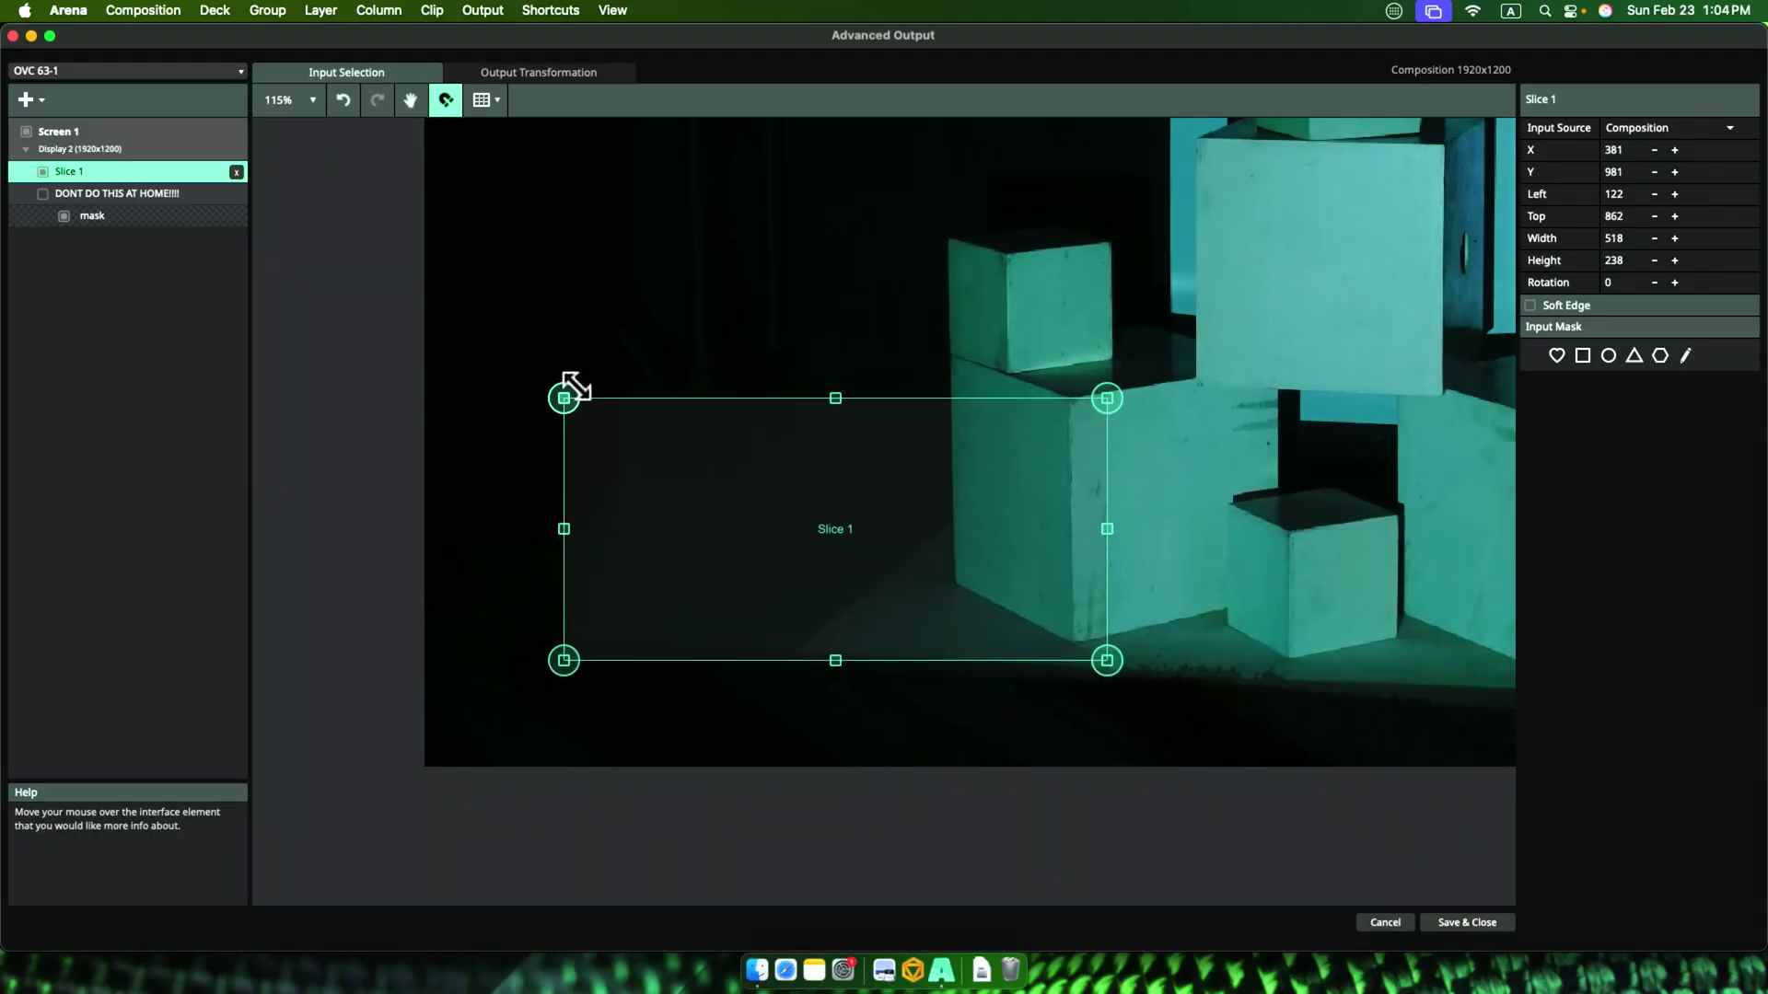
drag(564, 392, 939, 355)
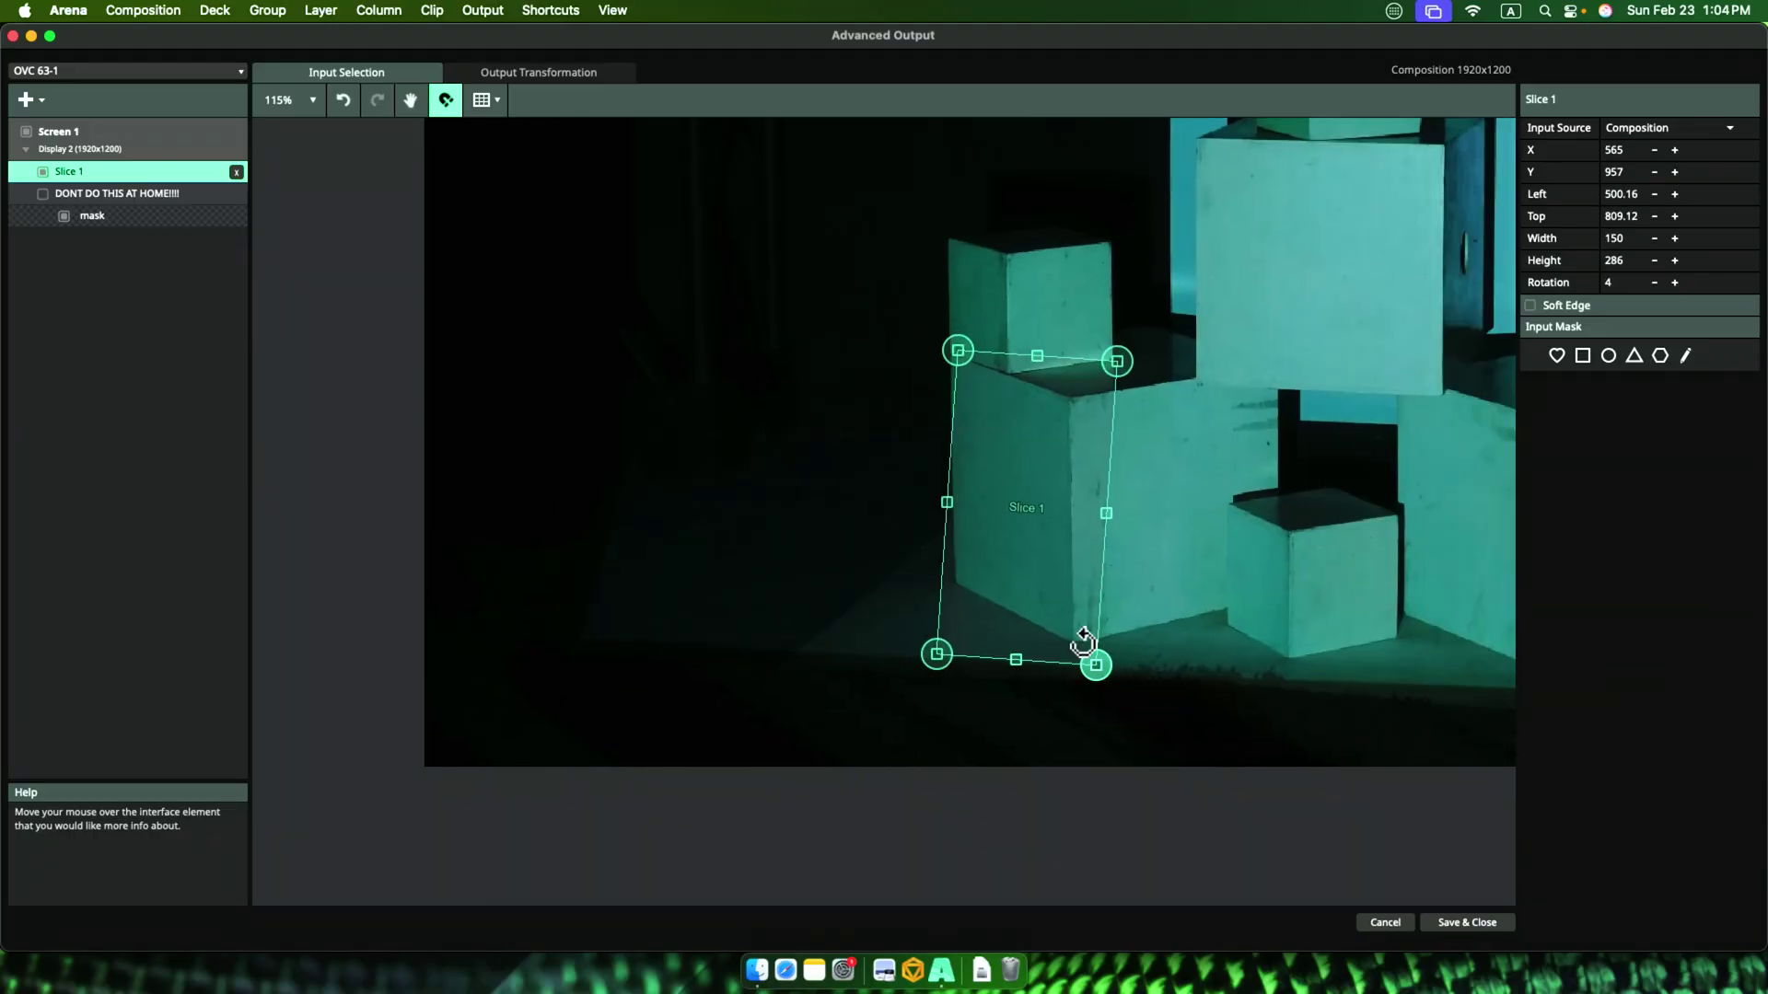
- Fit Slice 2 to one box face, then duplicate it as Slice 3 onto the next box
drag(1105, 668, 1078, 636)
scroll(988, 551, right, 3)
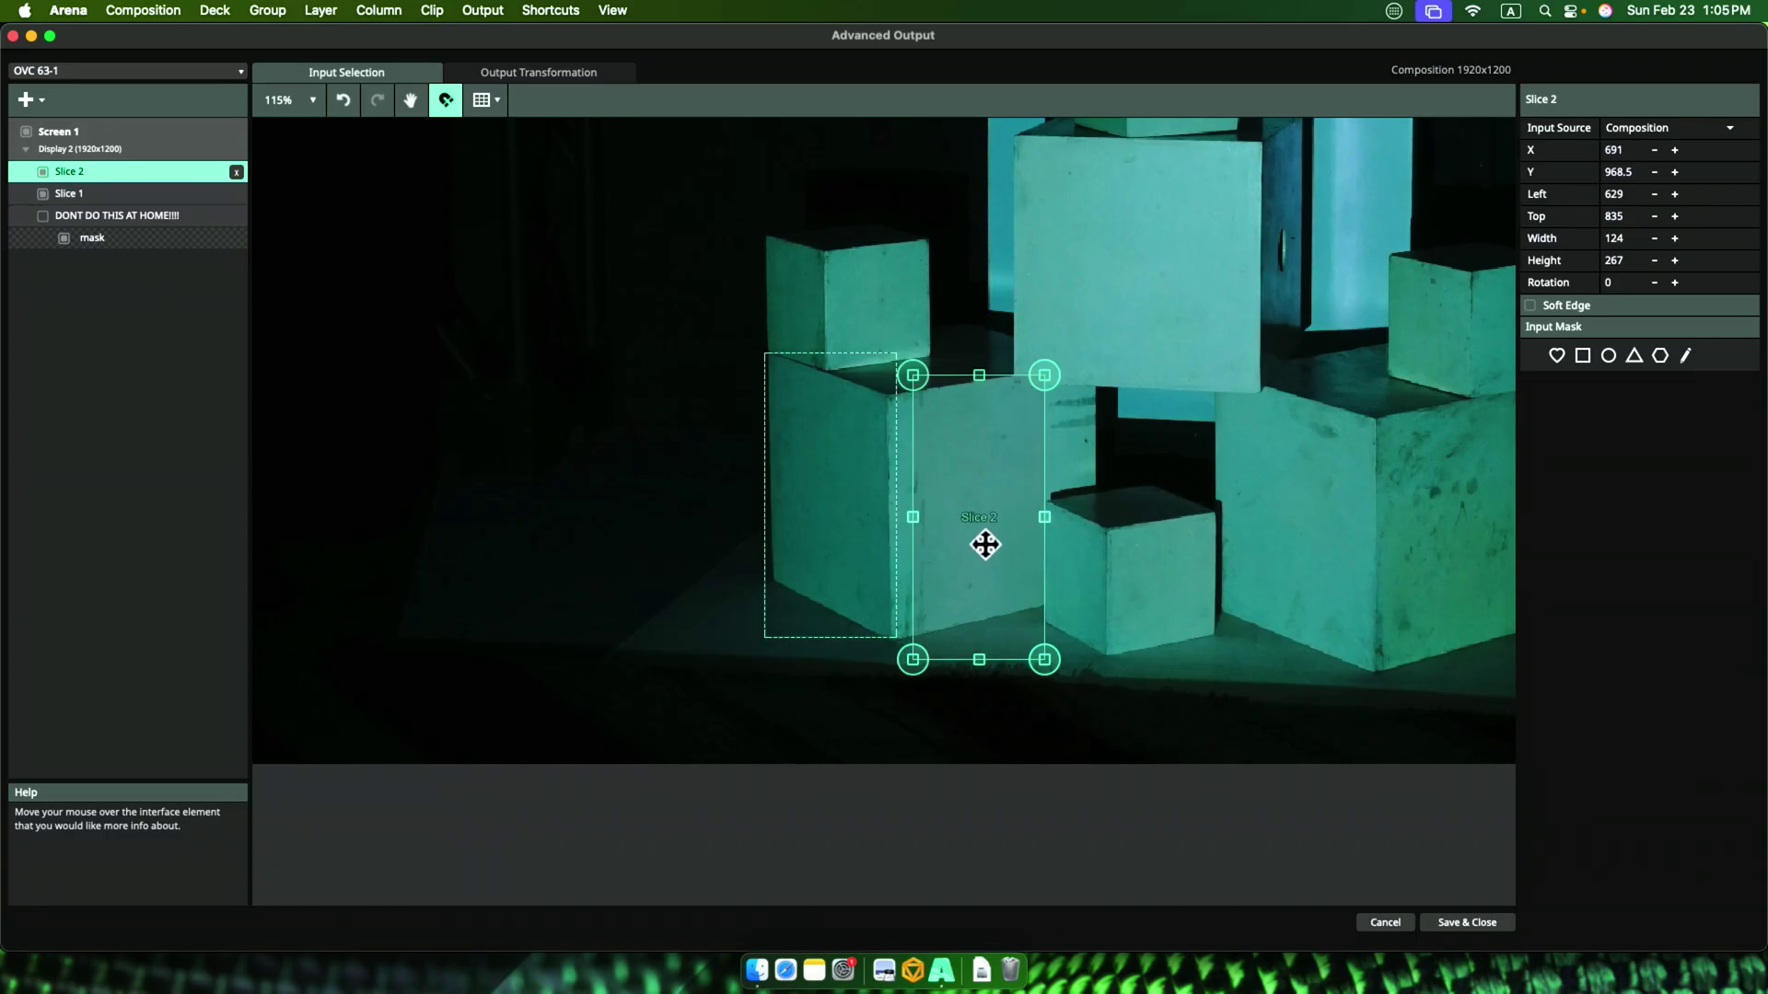
drag(983, 540, 967, 541)
drag(1034, 379, 1095, 362)
key(super+d)
scroll(757, 528, right, 5)
drag(757, 529, 892, 445)
drag(975, 583, 948, 589)
scroll(844, 454, right, 5)
- Duplicate into Slices 4 and 5 and fit Slice 5 over its box
key(super+d)
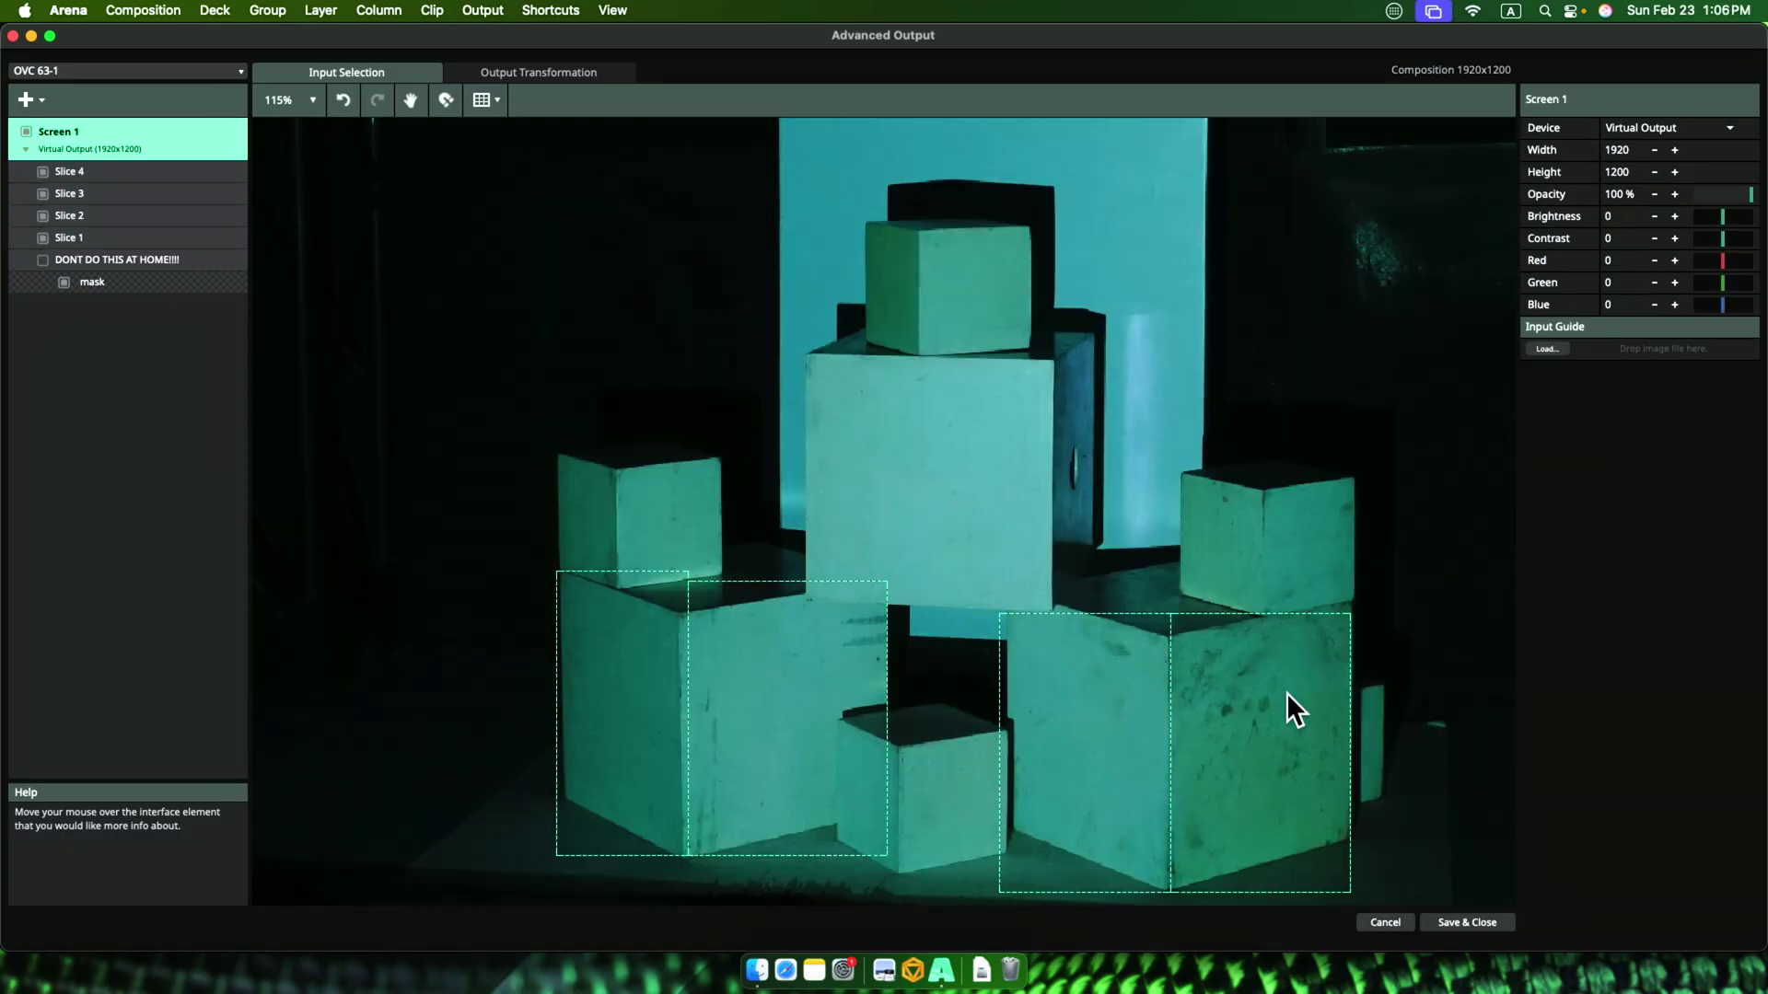
key(super+d)
drag(1207, 446, 900, 457)
drag(982, 638, 1059, 615)
key(space)
drag(1037, 405, 1022, 528)
- Select the box slices, create Slice 6 from Slice 5, and reselect Slices 1–5
shift+click(70, 258)
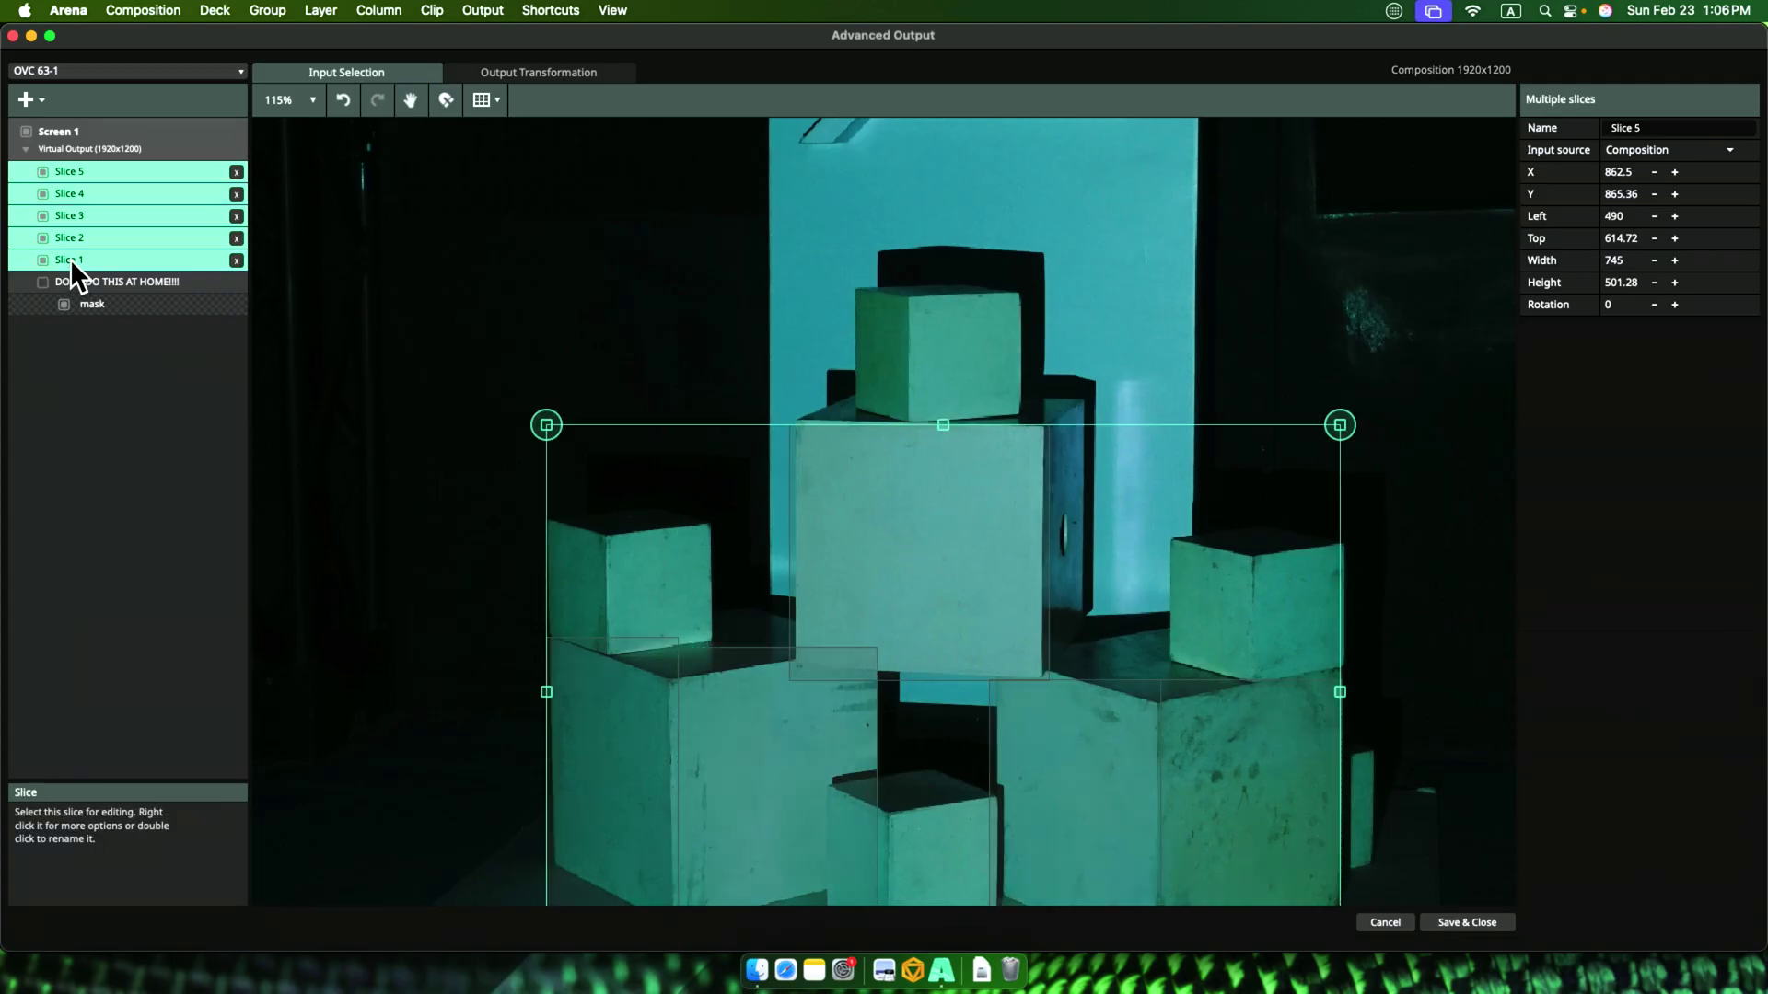
right_click(70, 258)
click(143, 197)
click(92, 172)
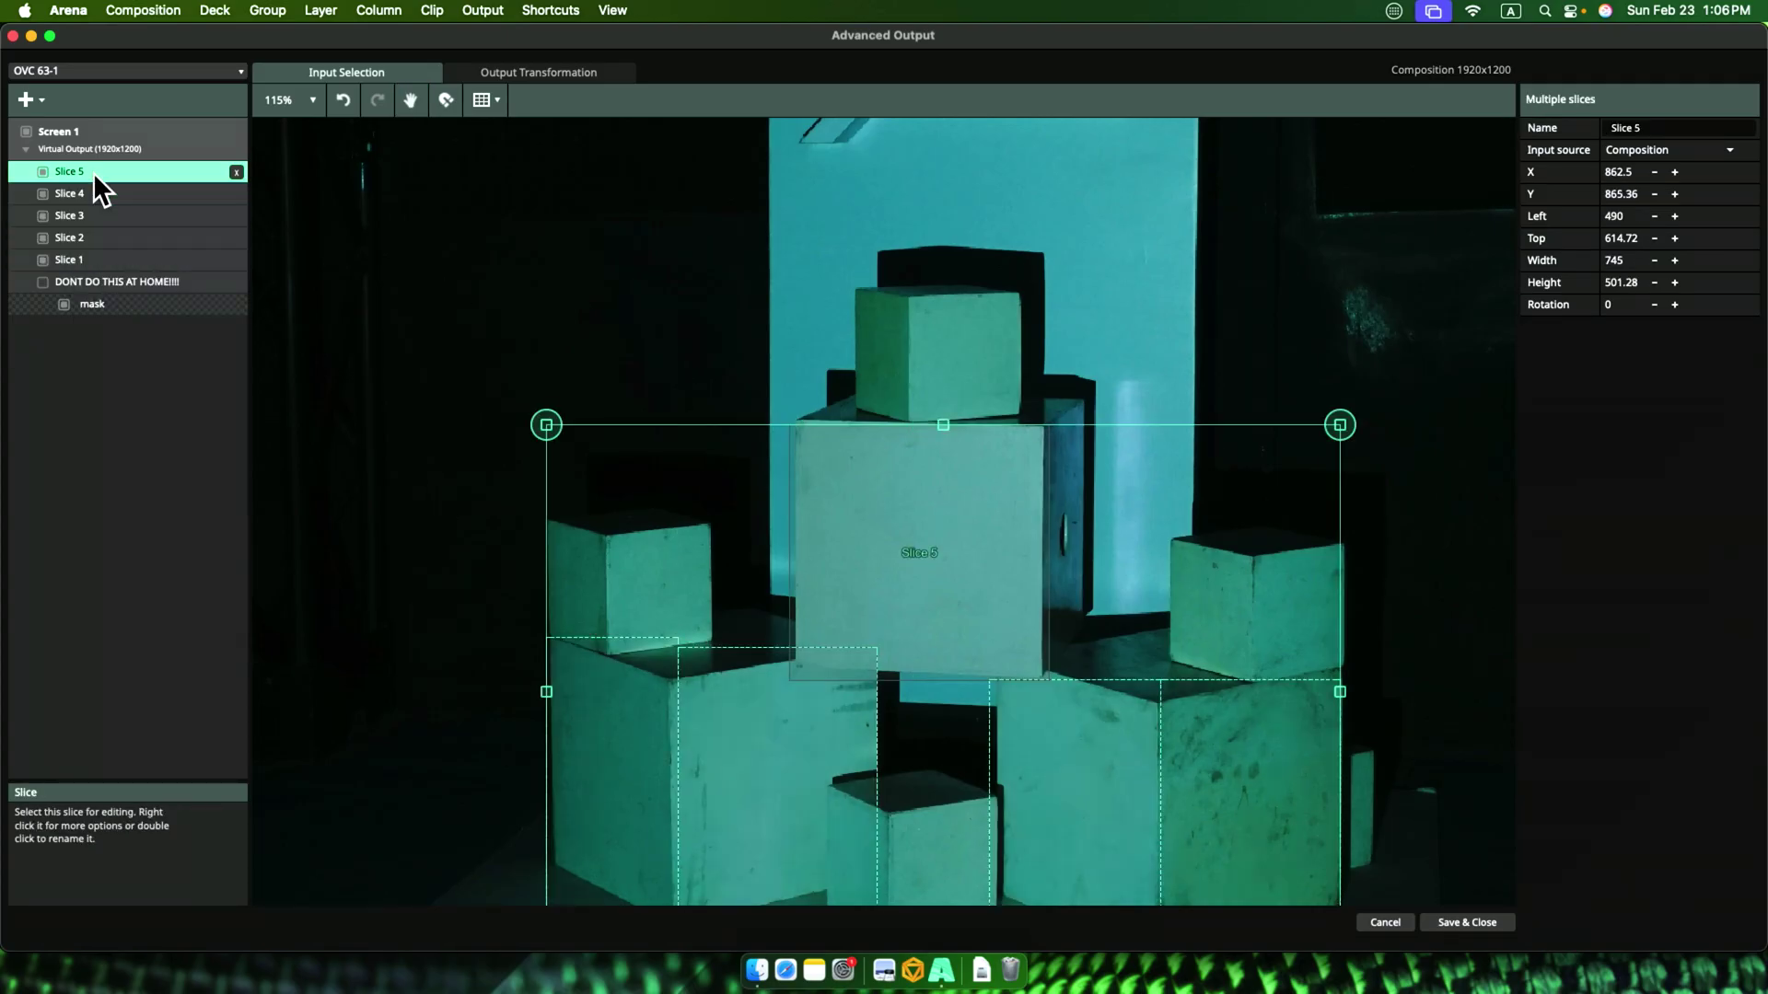
key(super+d)
click(54, 190)
shift+click(75, 277)
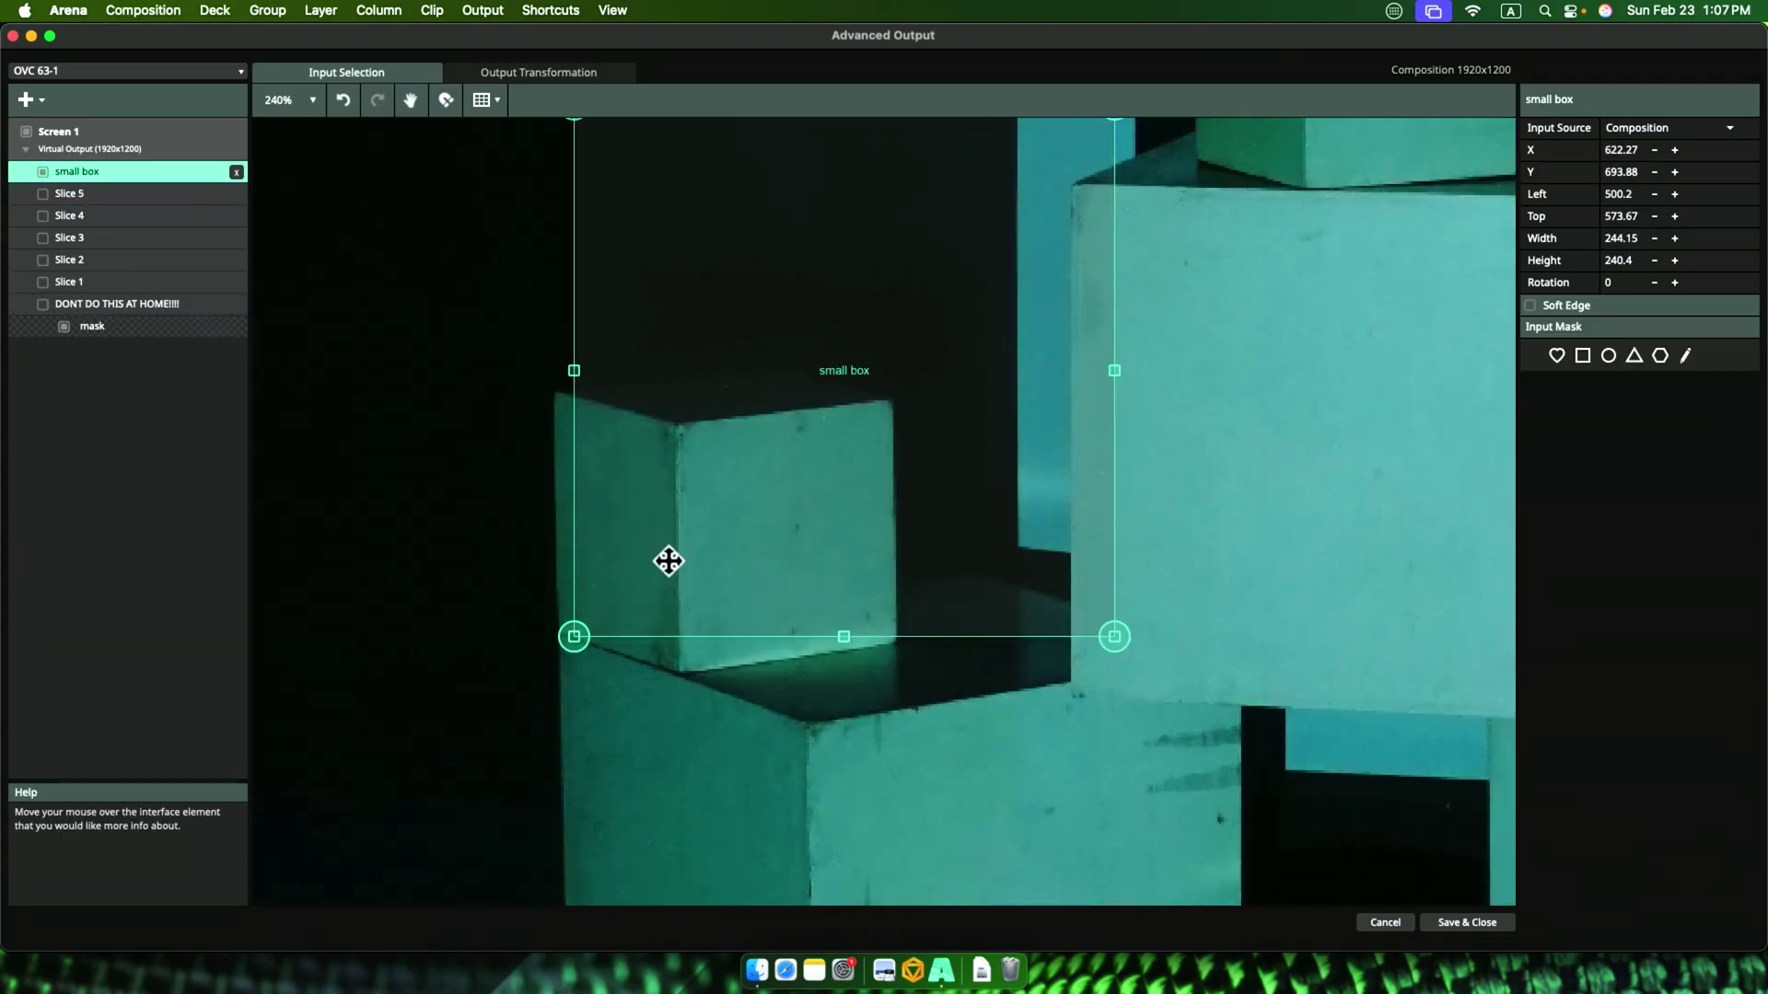
- Fit the small box slice over the small cube and duplicate it onto the cube's right face
drag(671, 560, 659, 564)
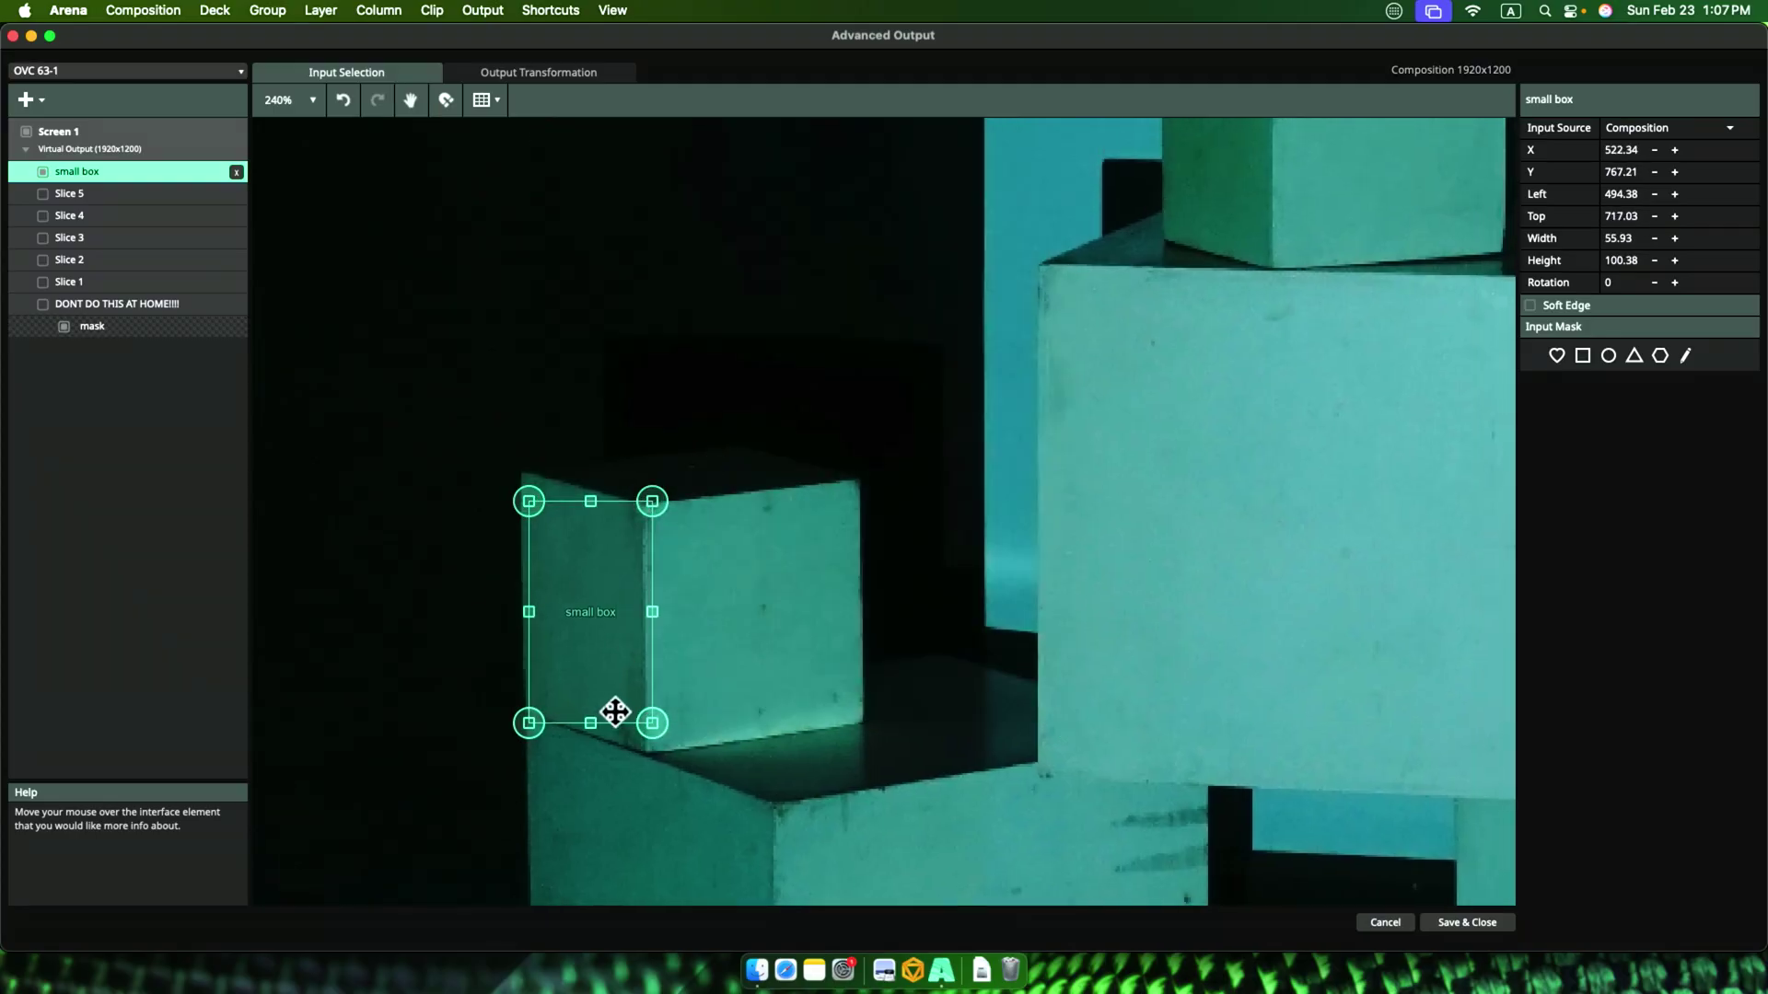
drag(652, 724, 654, 754)
key(super+d)
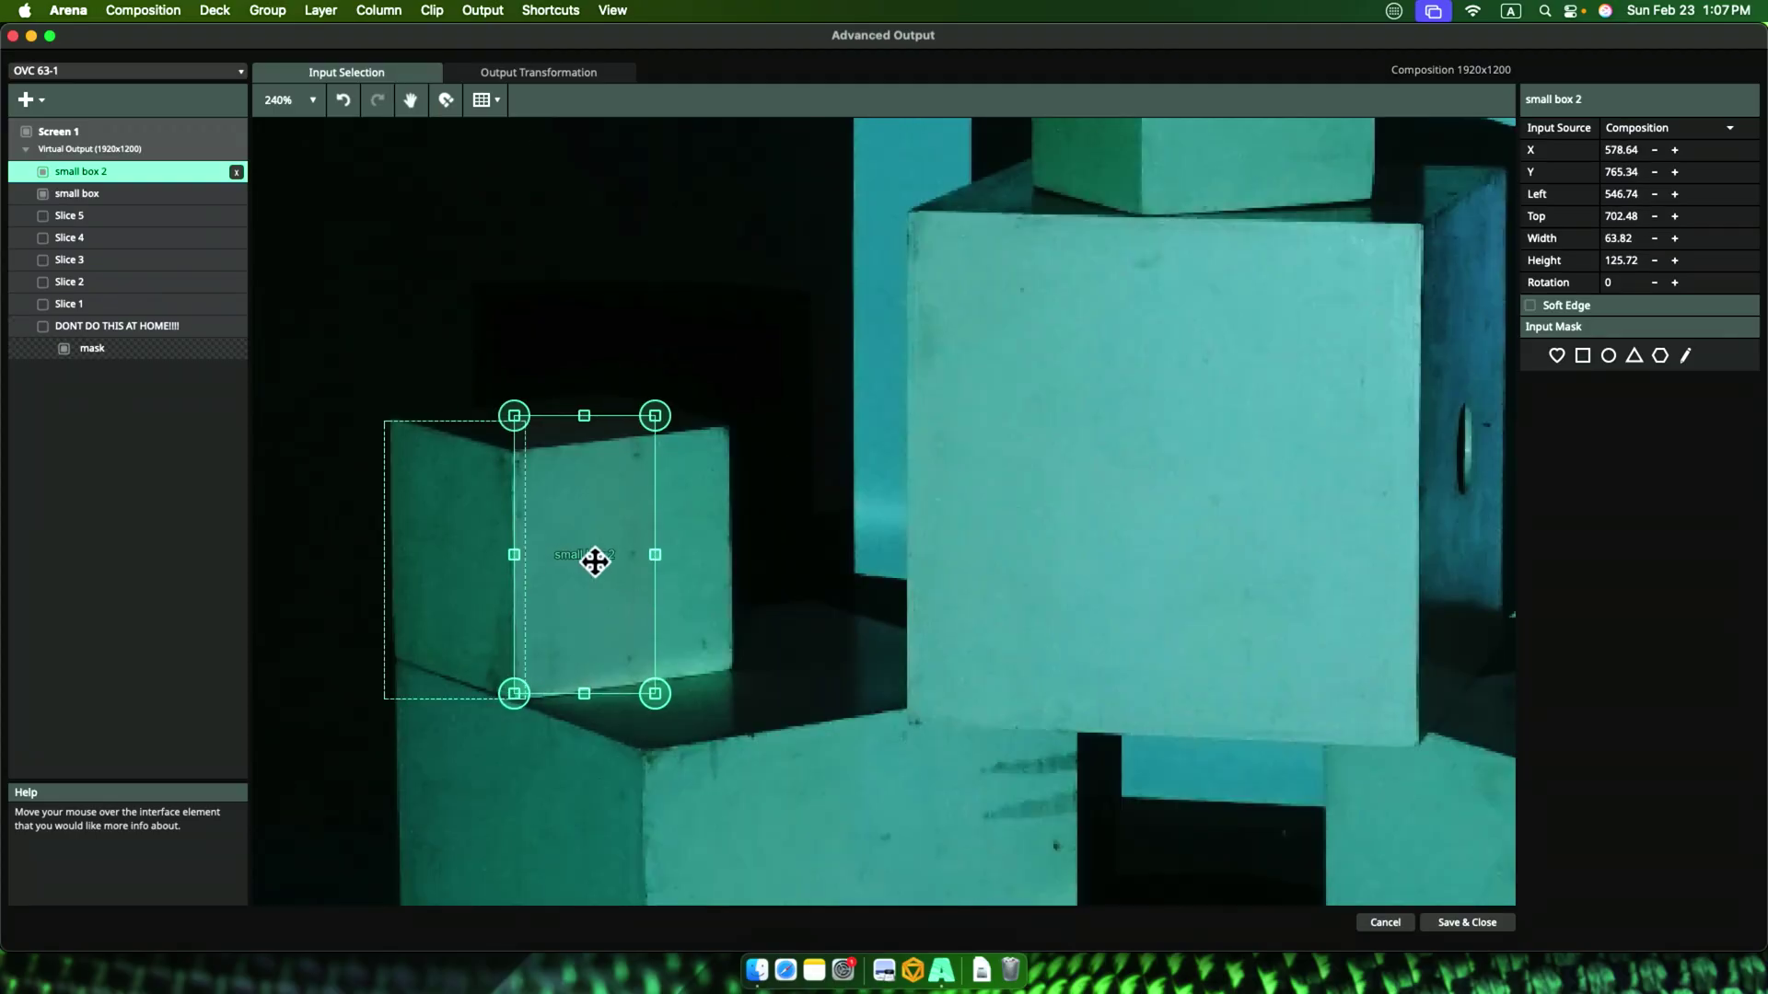
drag(592, 564, 730, 567)
scroll(813, 371, down, 5)
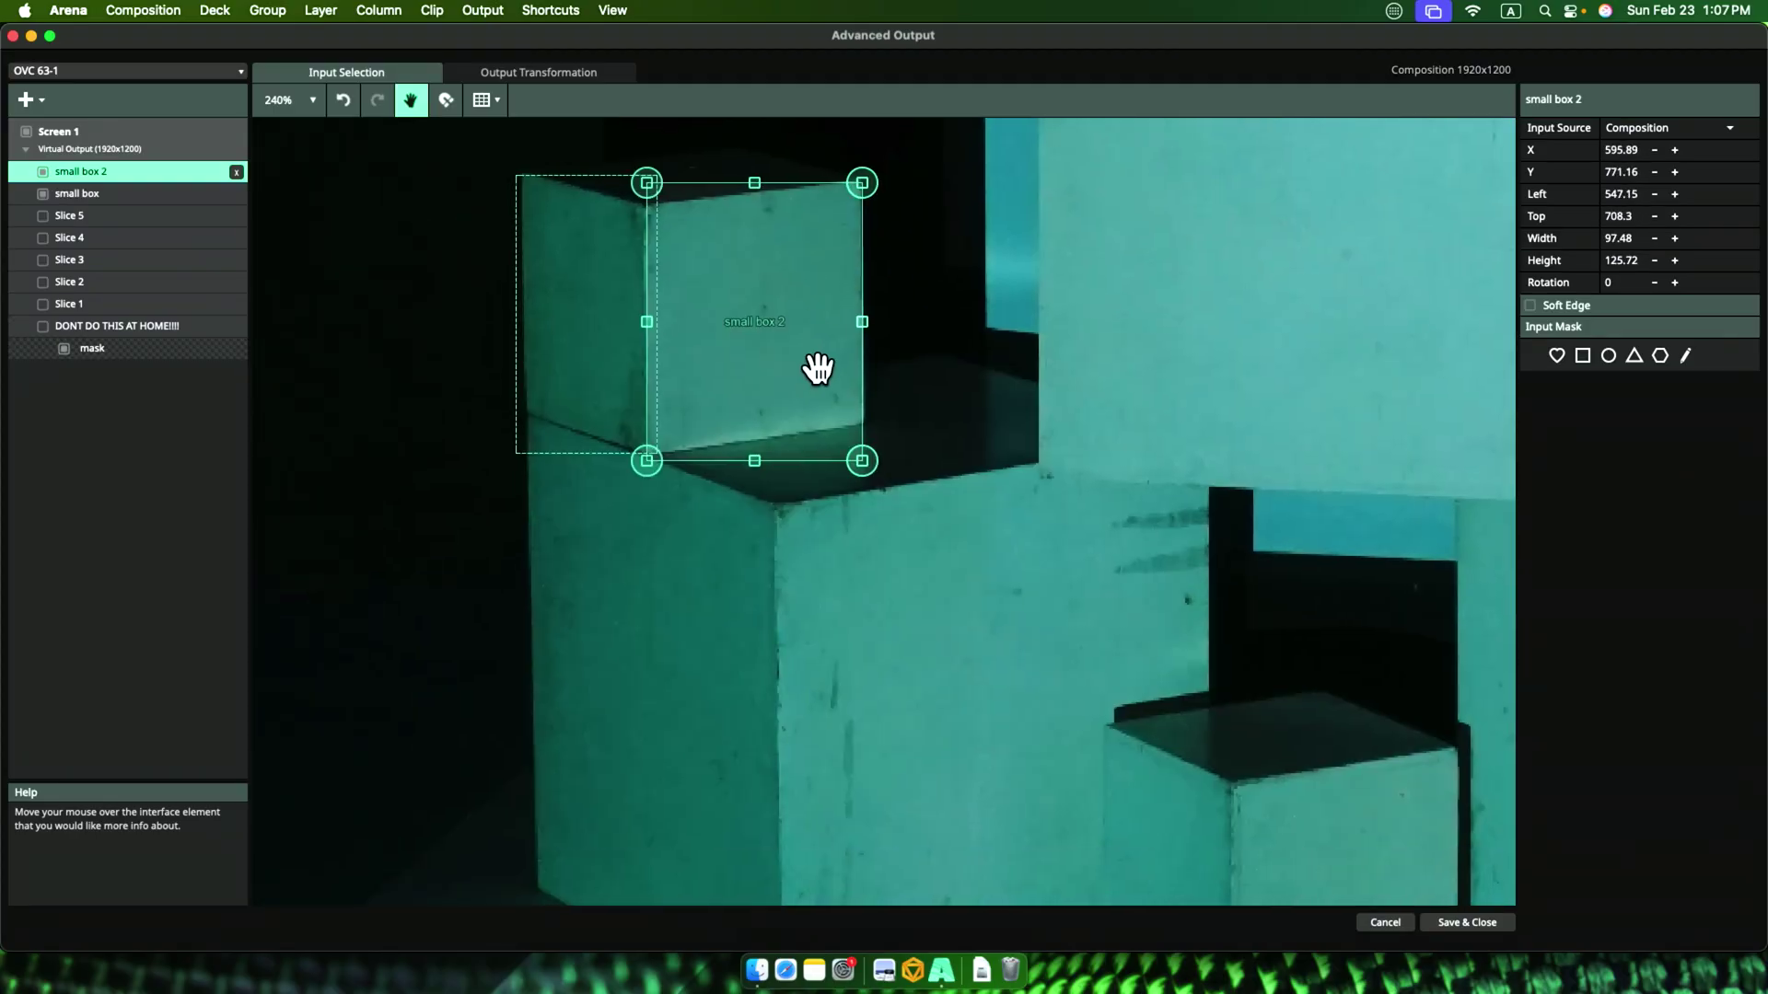
- Move the small box pair onto the lower small cube, duplicate it, and narrow small box 4
shift+click(613, 433)
drag(658, 450, 919, 714)
key(super+d)
scroll(911, 715, up, 5)
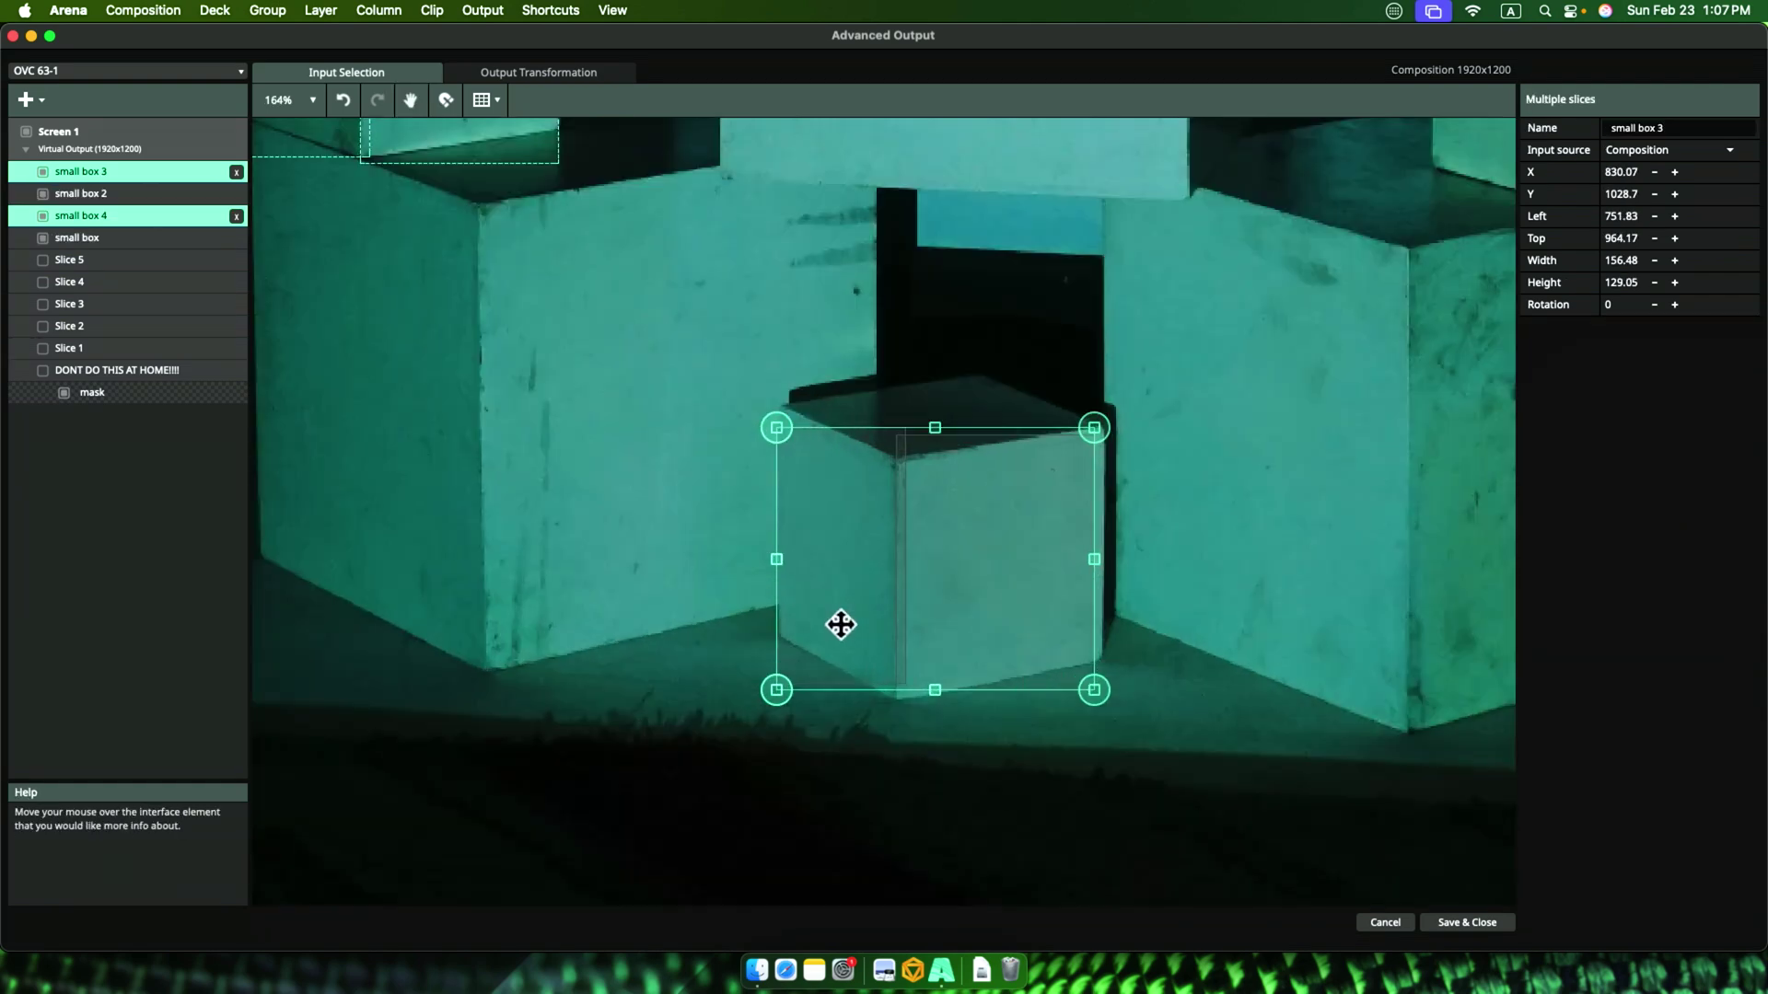
drag(1093, 699, 910, 692)
click(953, 661)
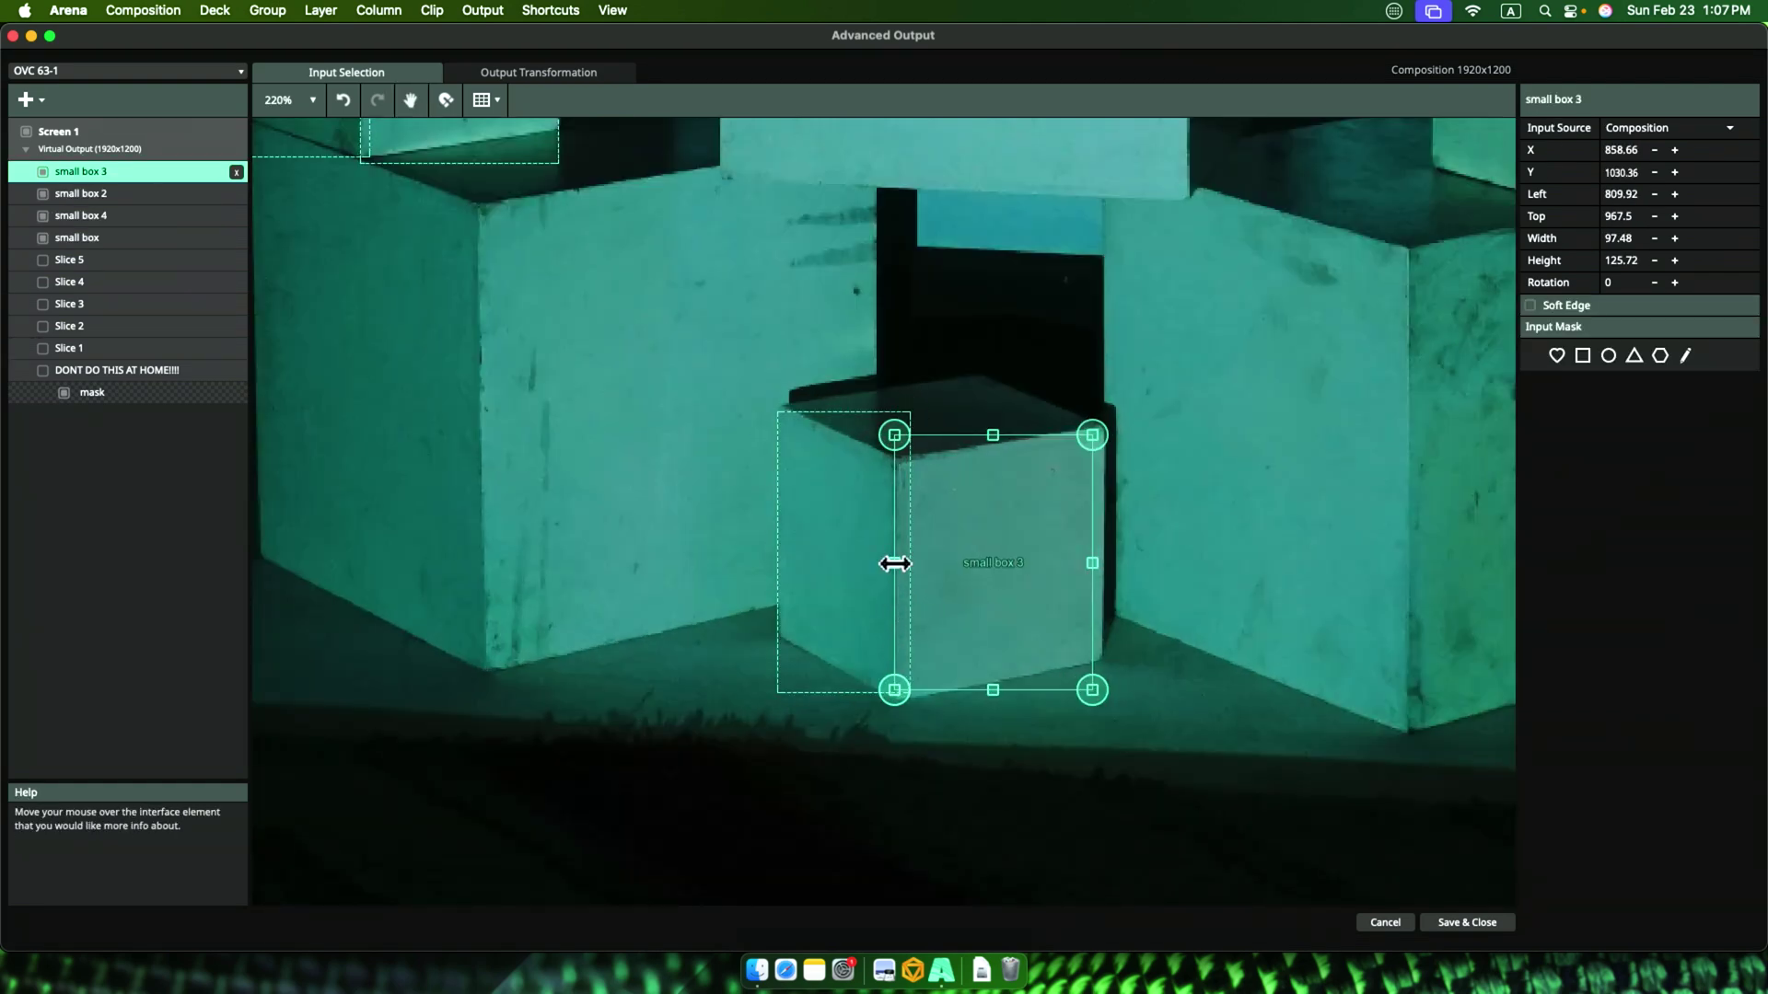
- Move small boxes 3 and 4 onto the upper-right cube and duplicate them as small box 5 and 6
scroll(920, 490, down, 7)
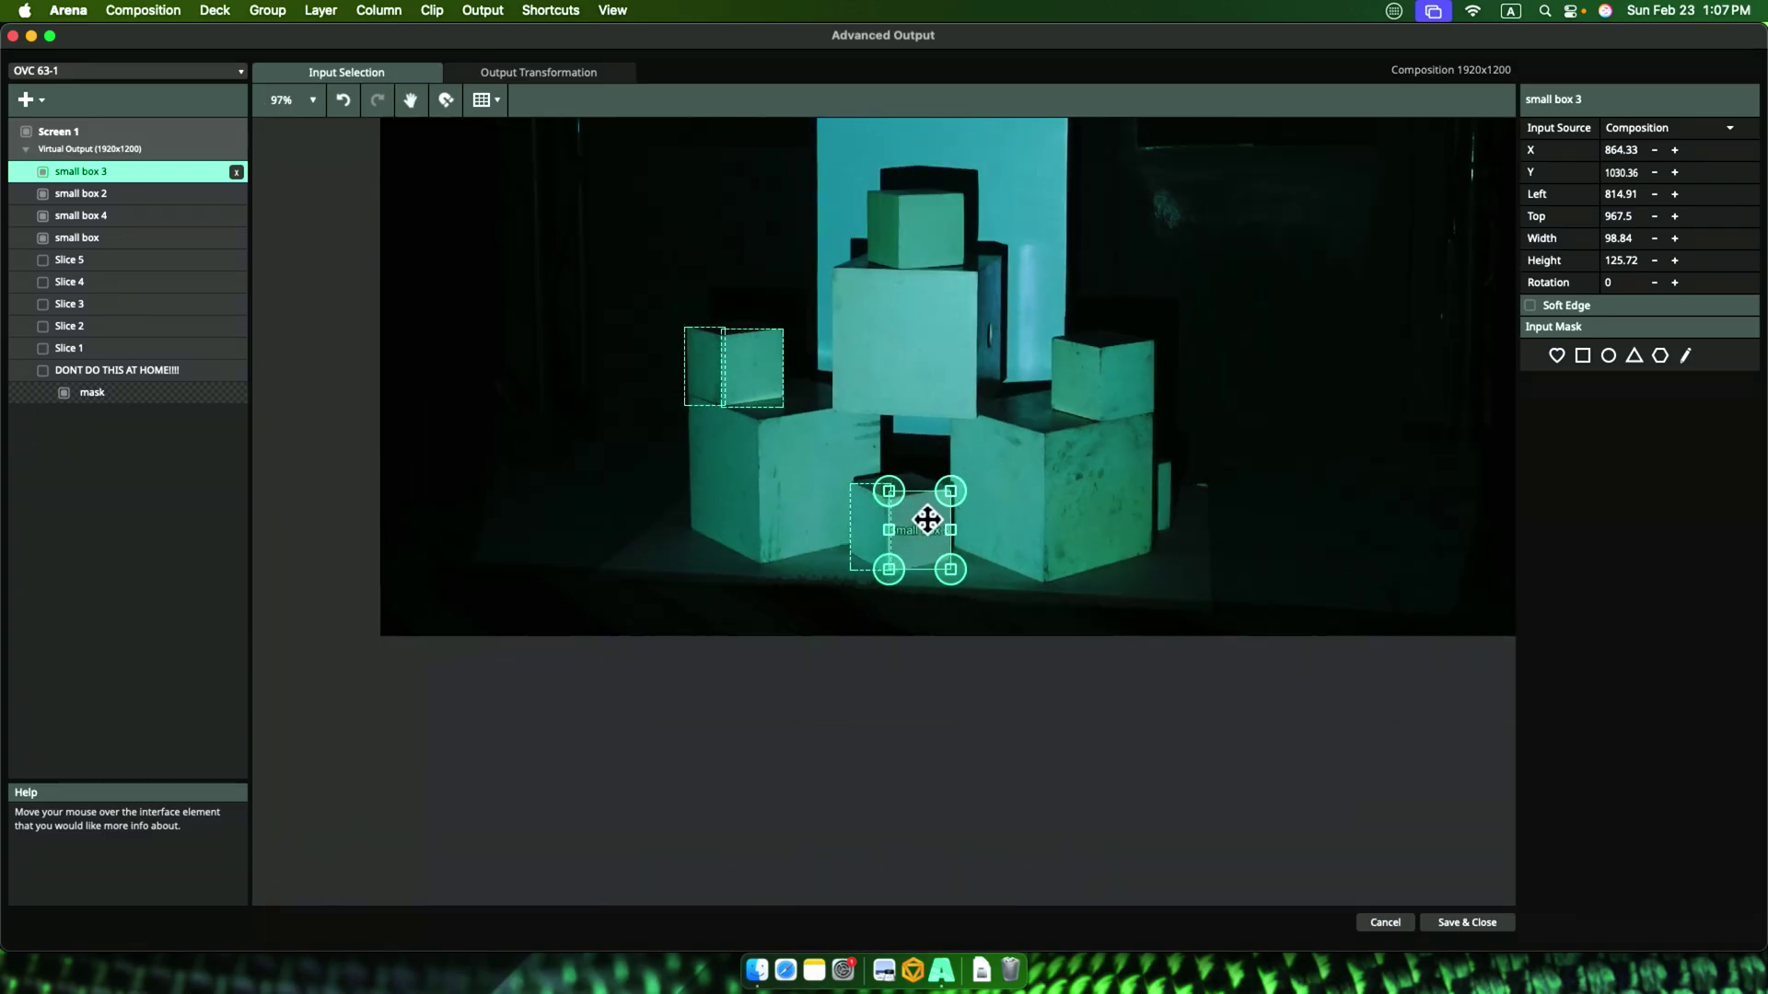
shift+click(1059, 443)
drag(1059, 443, 1129, 383)
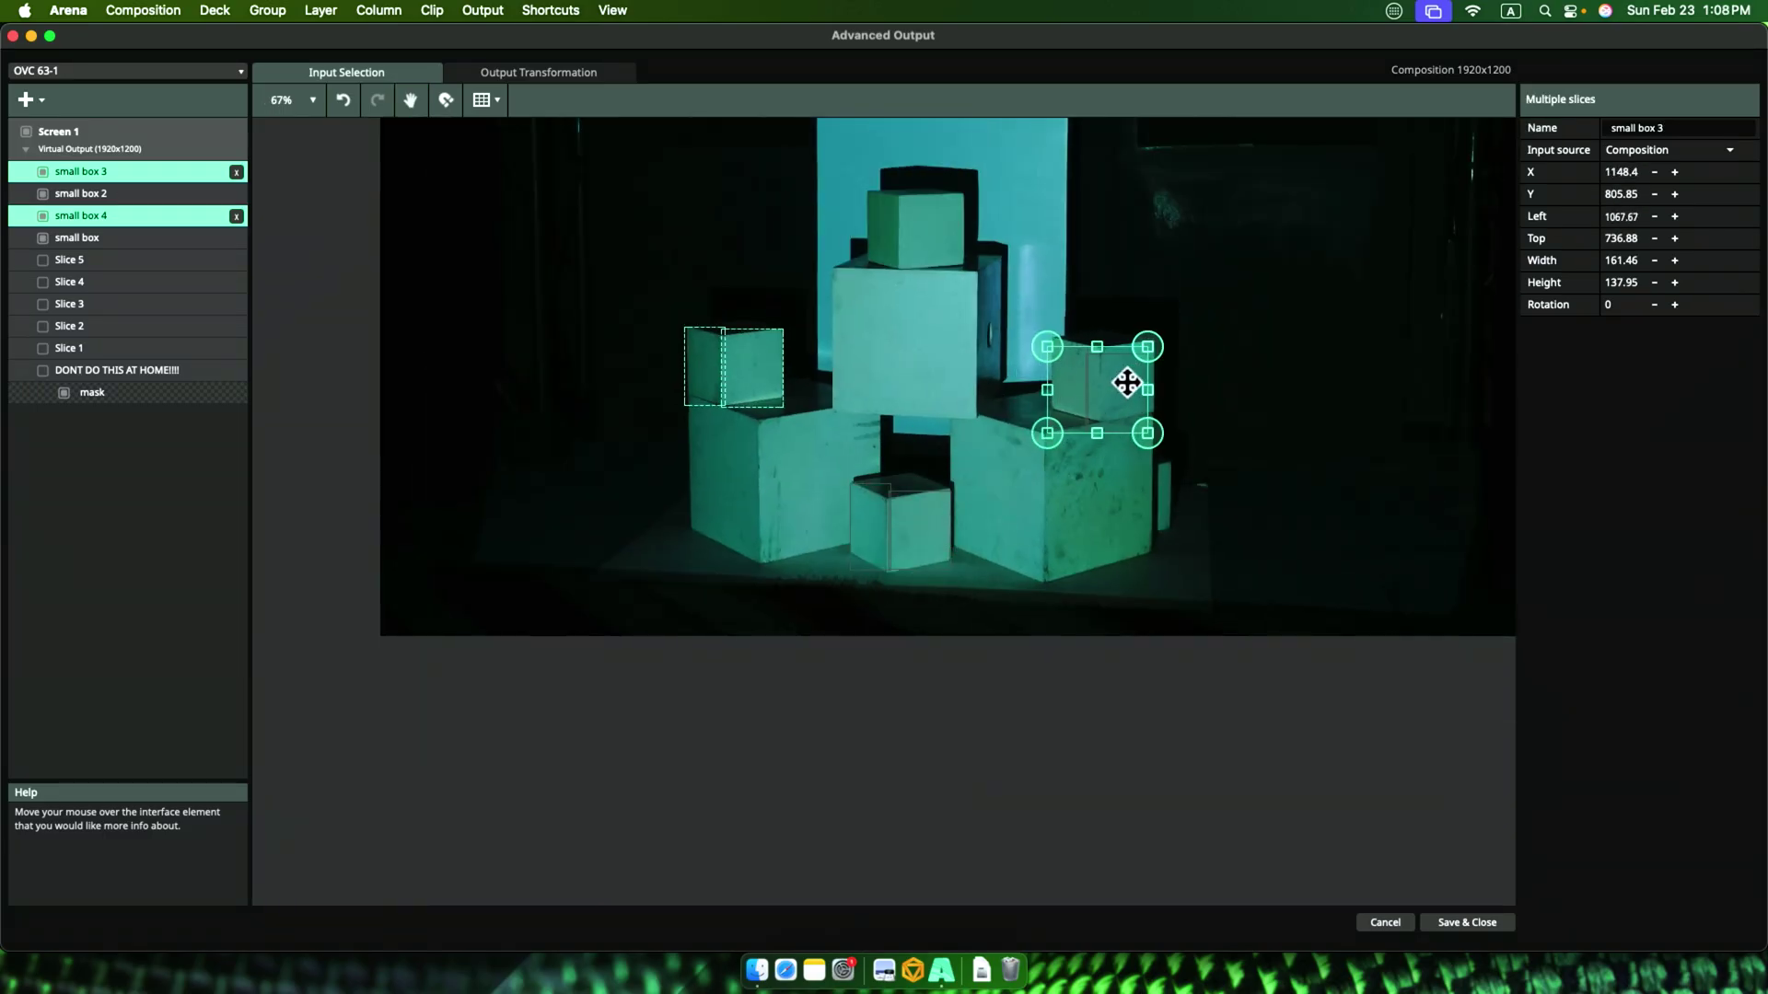
key(super+d)
scroll(1128, 383, up, 8)
scroll(910, 478, up, 2)
click(909, 479)
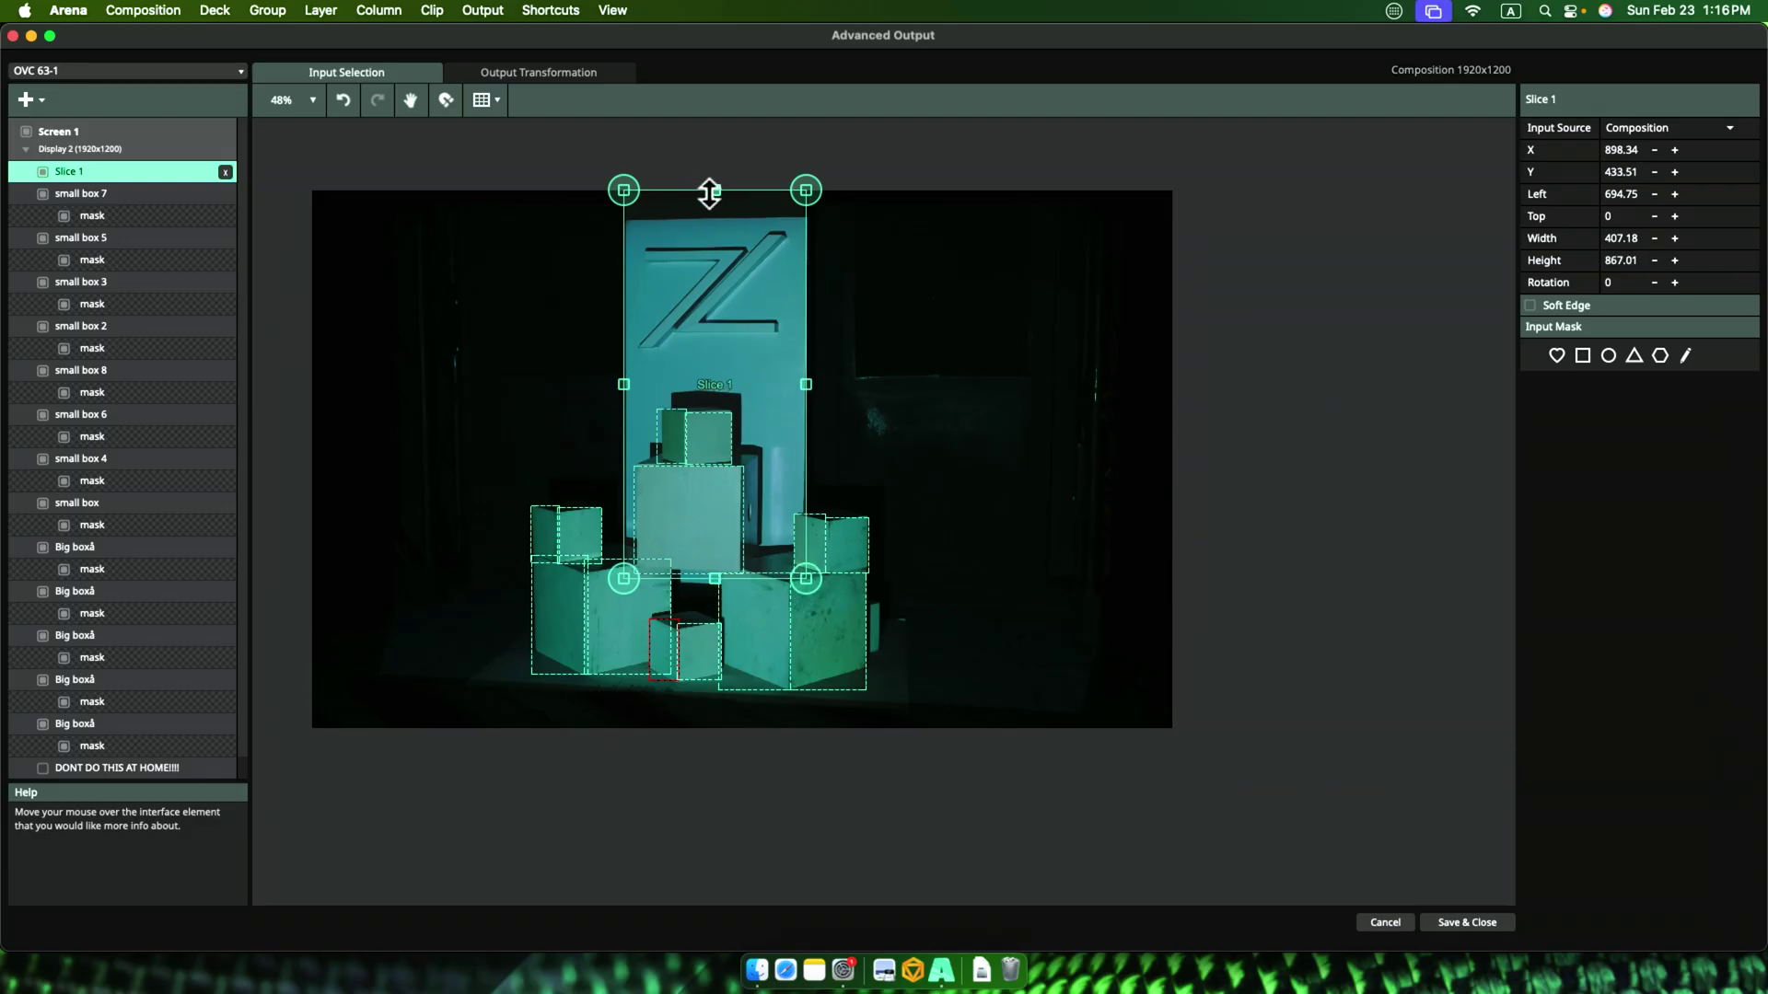
- Trace an input mask around the boxes on the tall background slice
click(1660, 355)
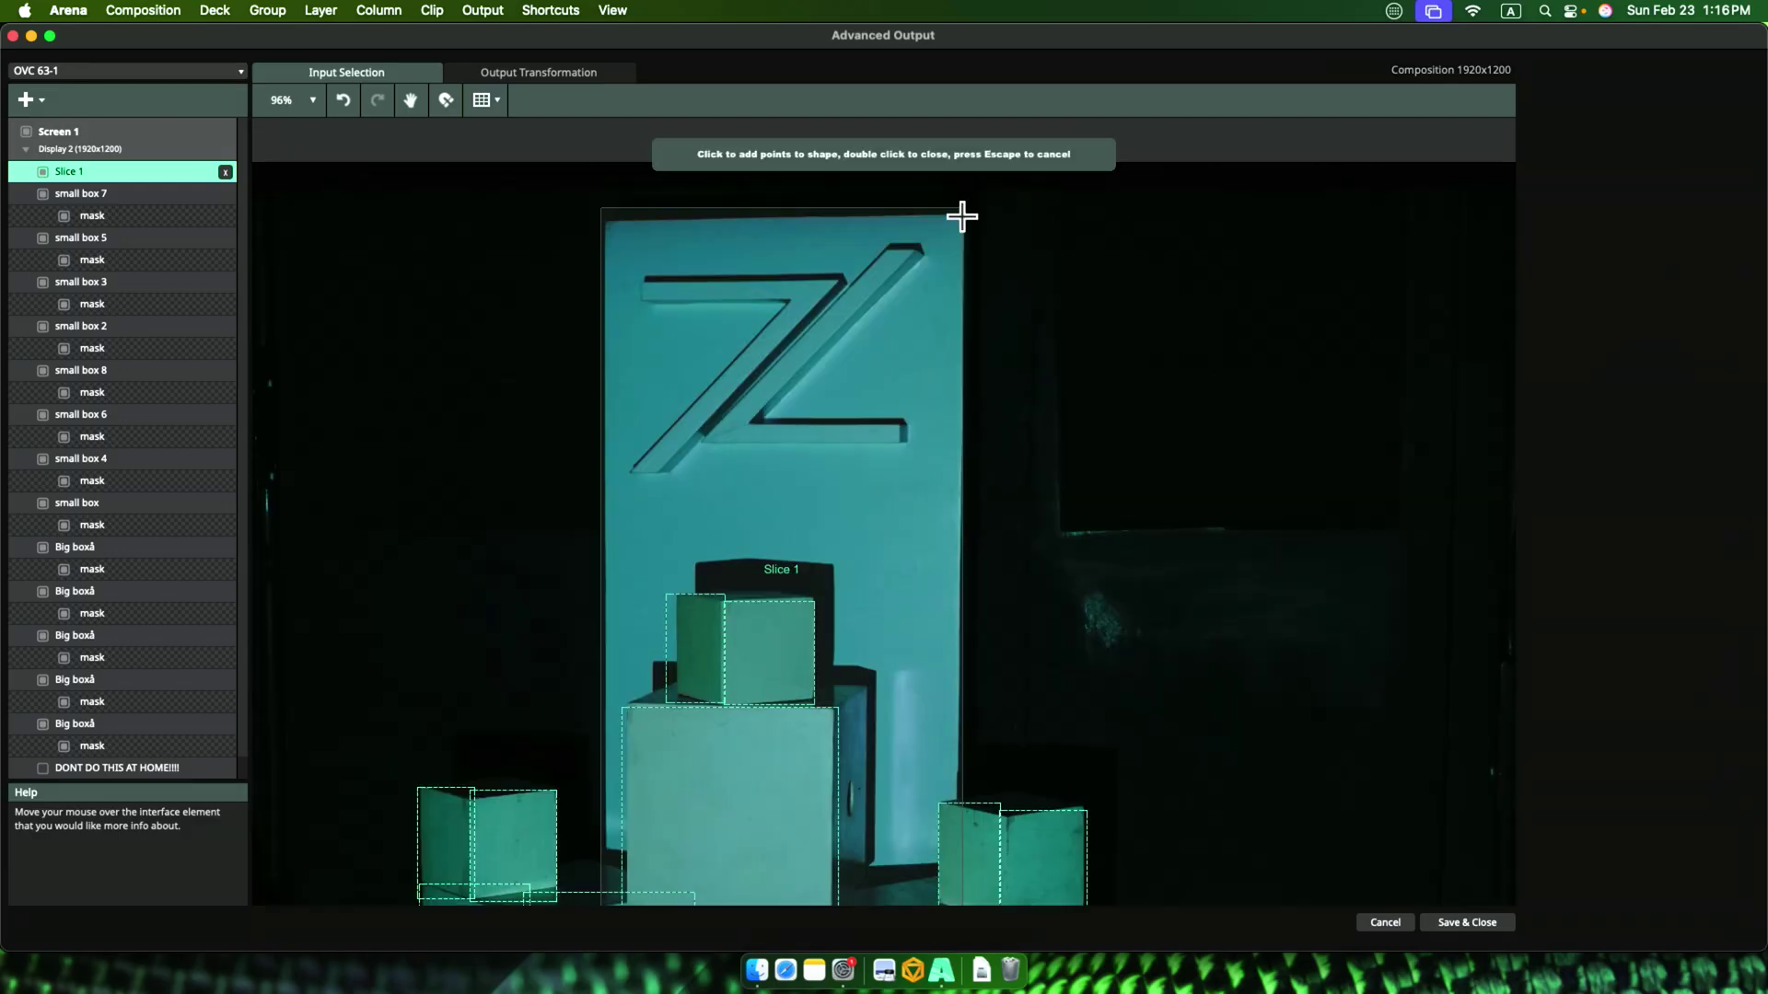
scroll(941, 799, up, 4)
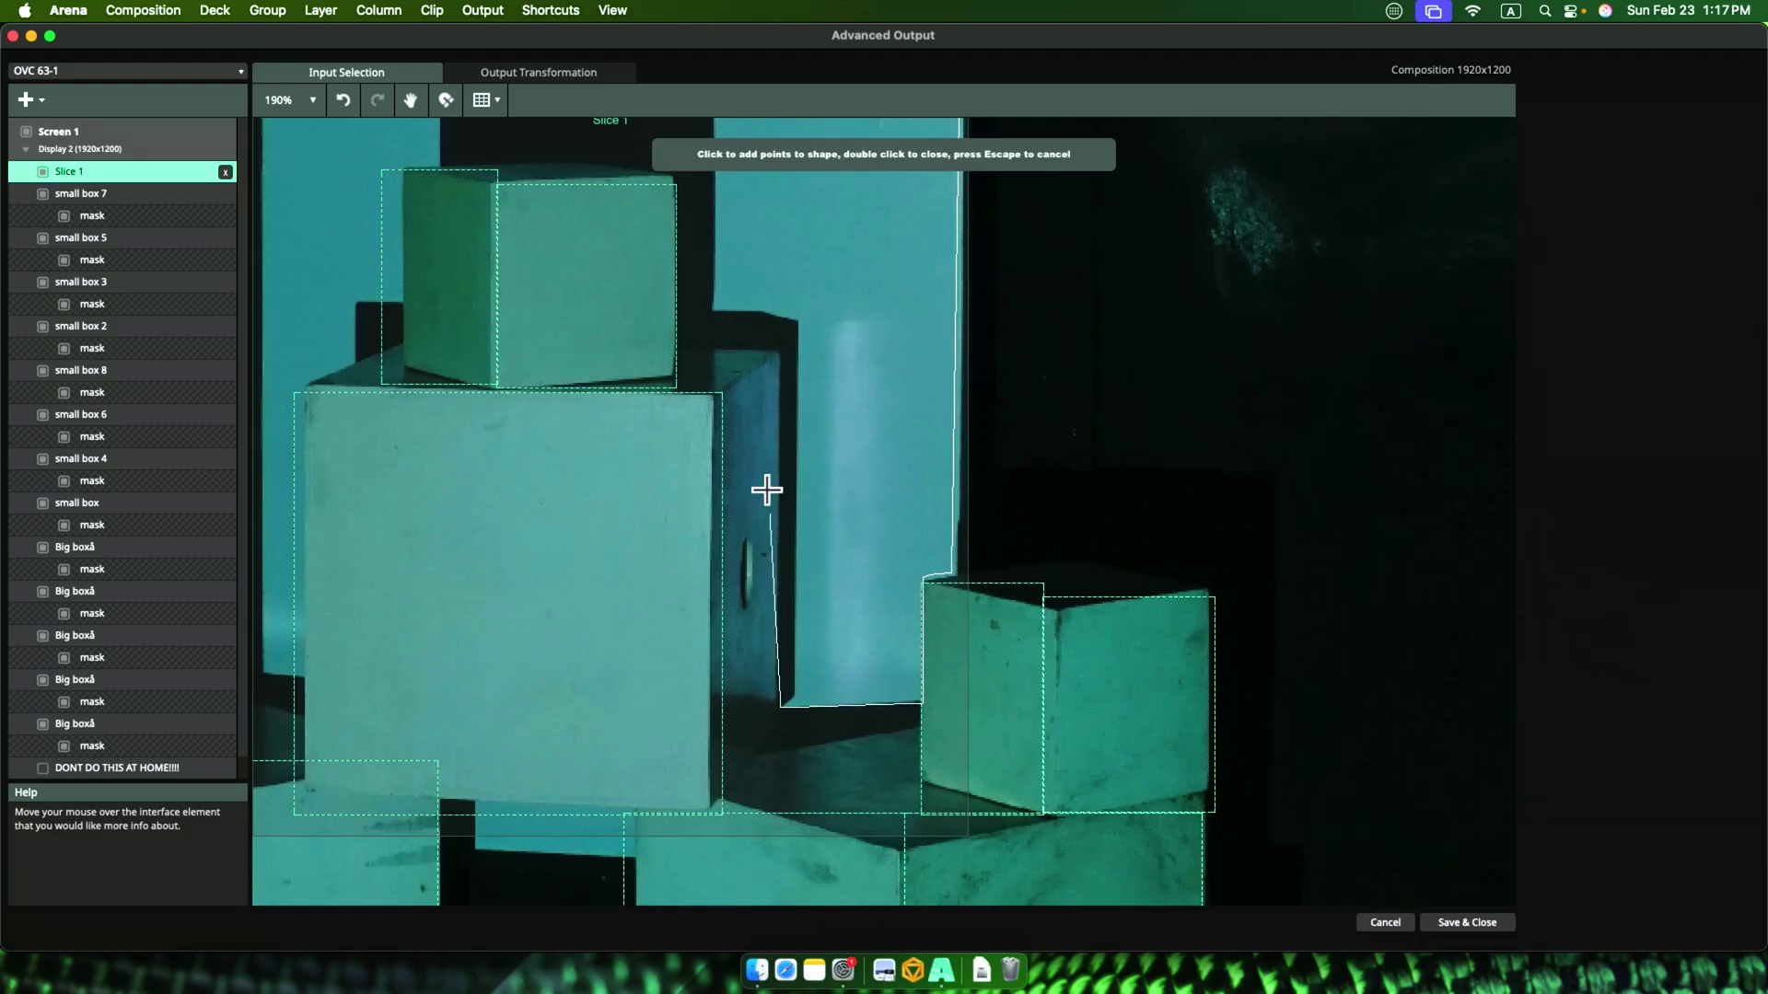
click(778, 354)
scroll(782, 521, up, 3)
click(765, 533)
scroll(964, 409, left, 3)
scroll(700, 645, up, 10)
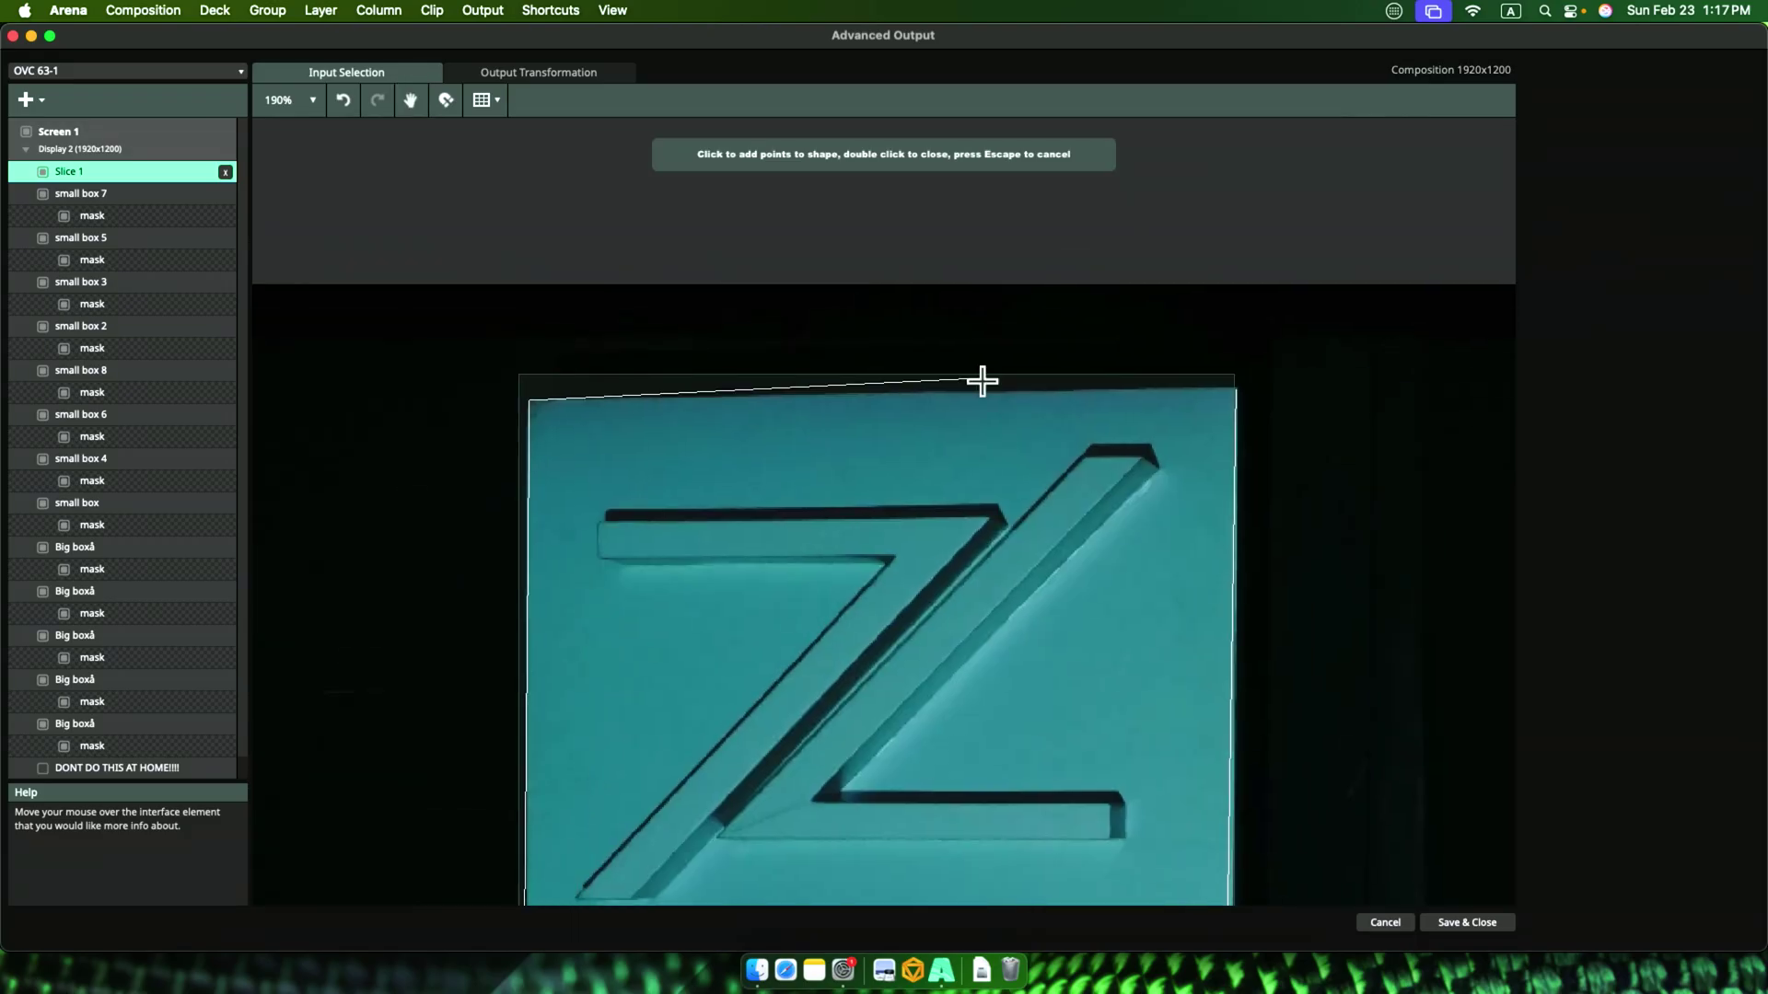
double_click(983, 382)
- Add a new slice and resize it to frame the Z logo
click(75, 174)
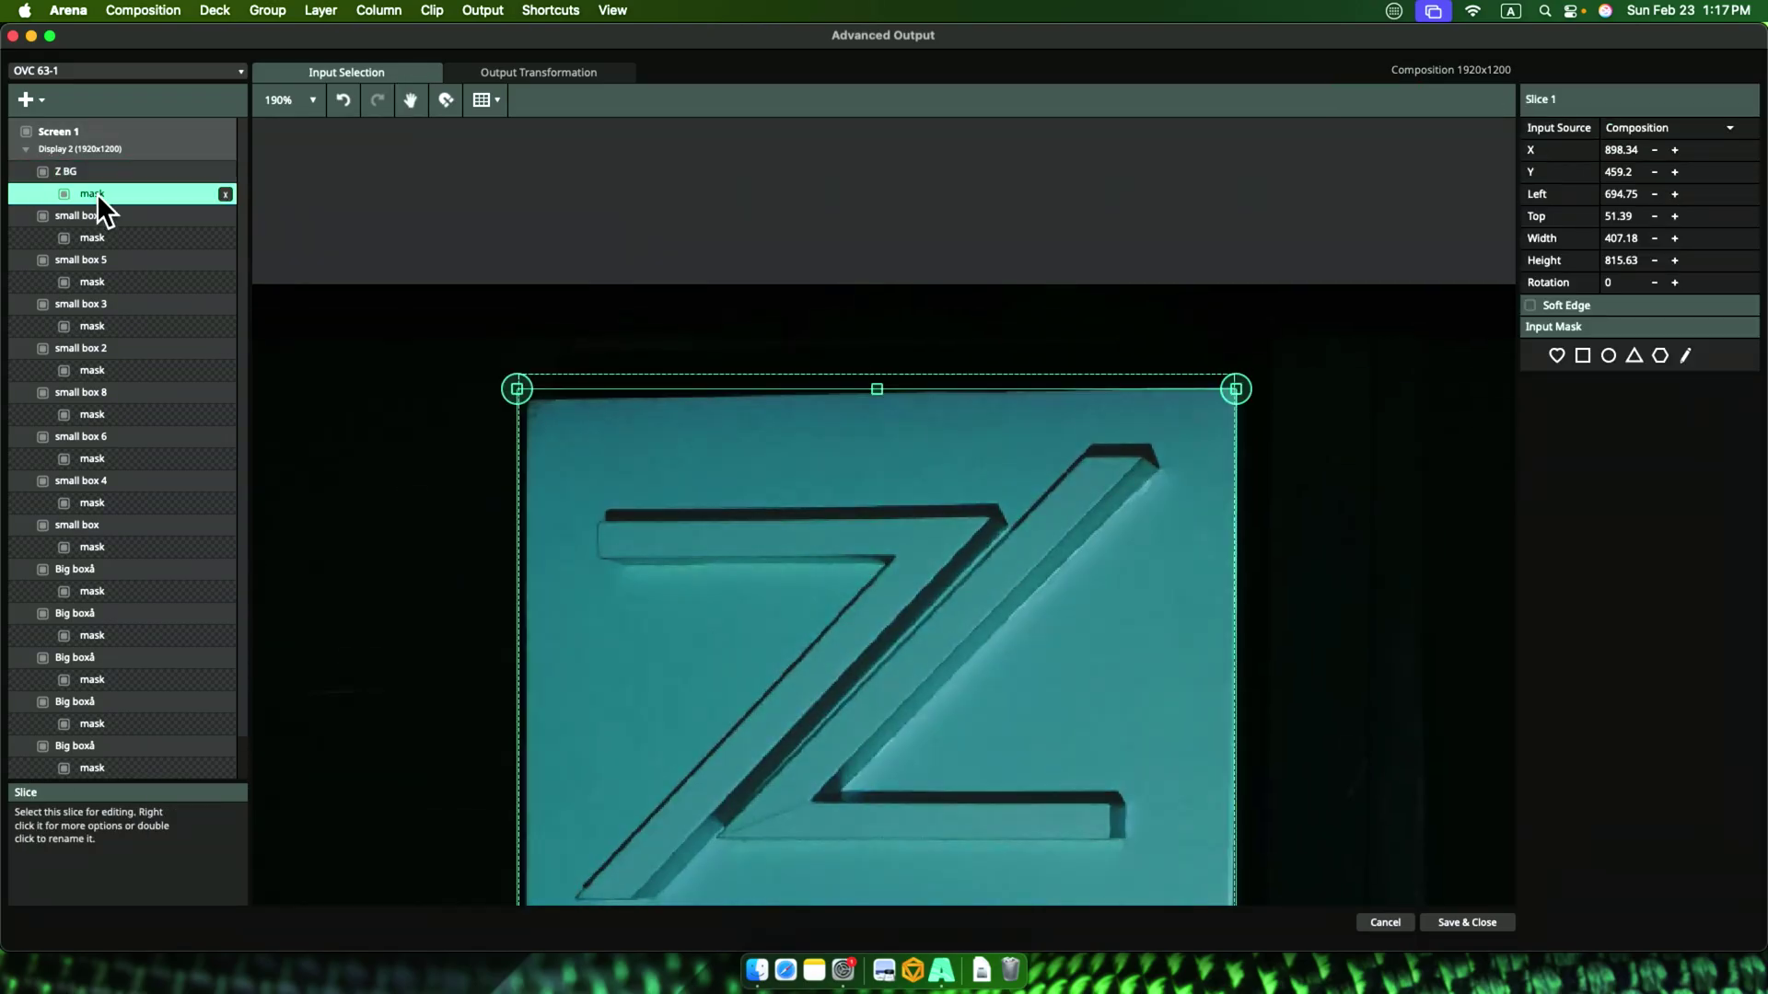
click(30, 96)
click(50, 154)
drag(1499, 896, 935, 367)
drag(268, 127, 734, 154)
scroll(834, 359, up, 8)
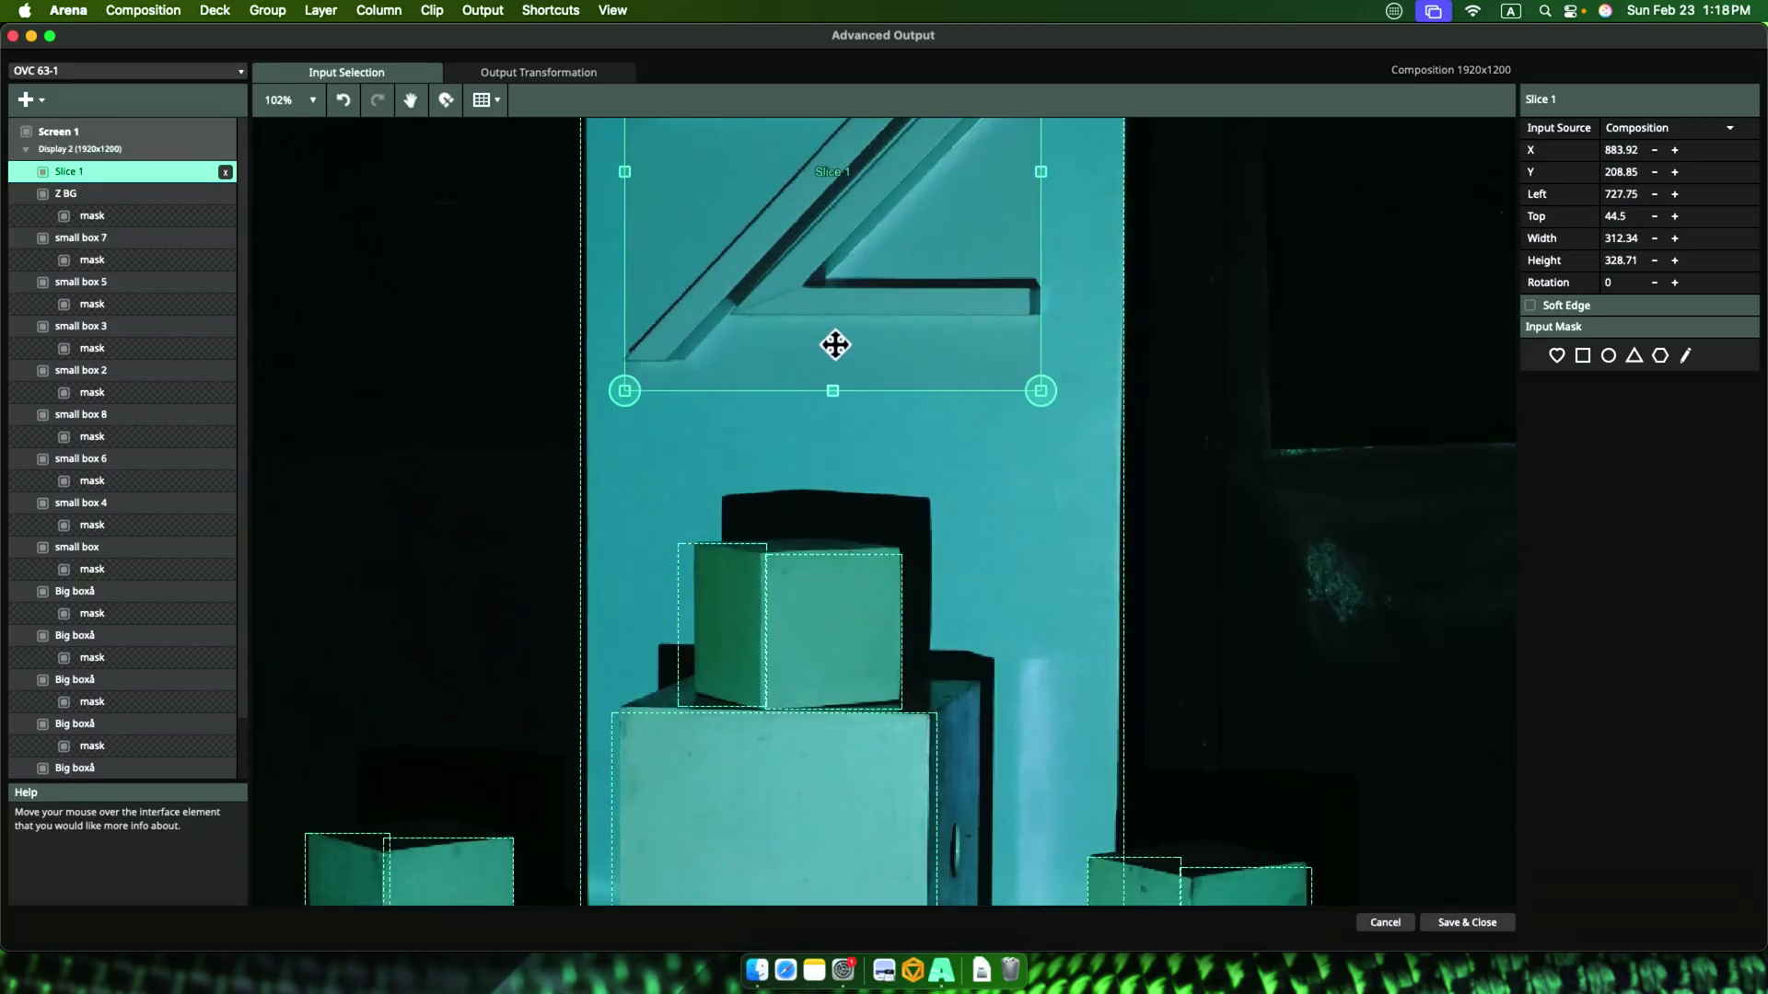
drag(836, 431, 836, 885)
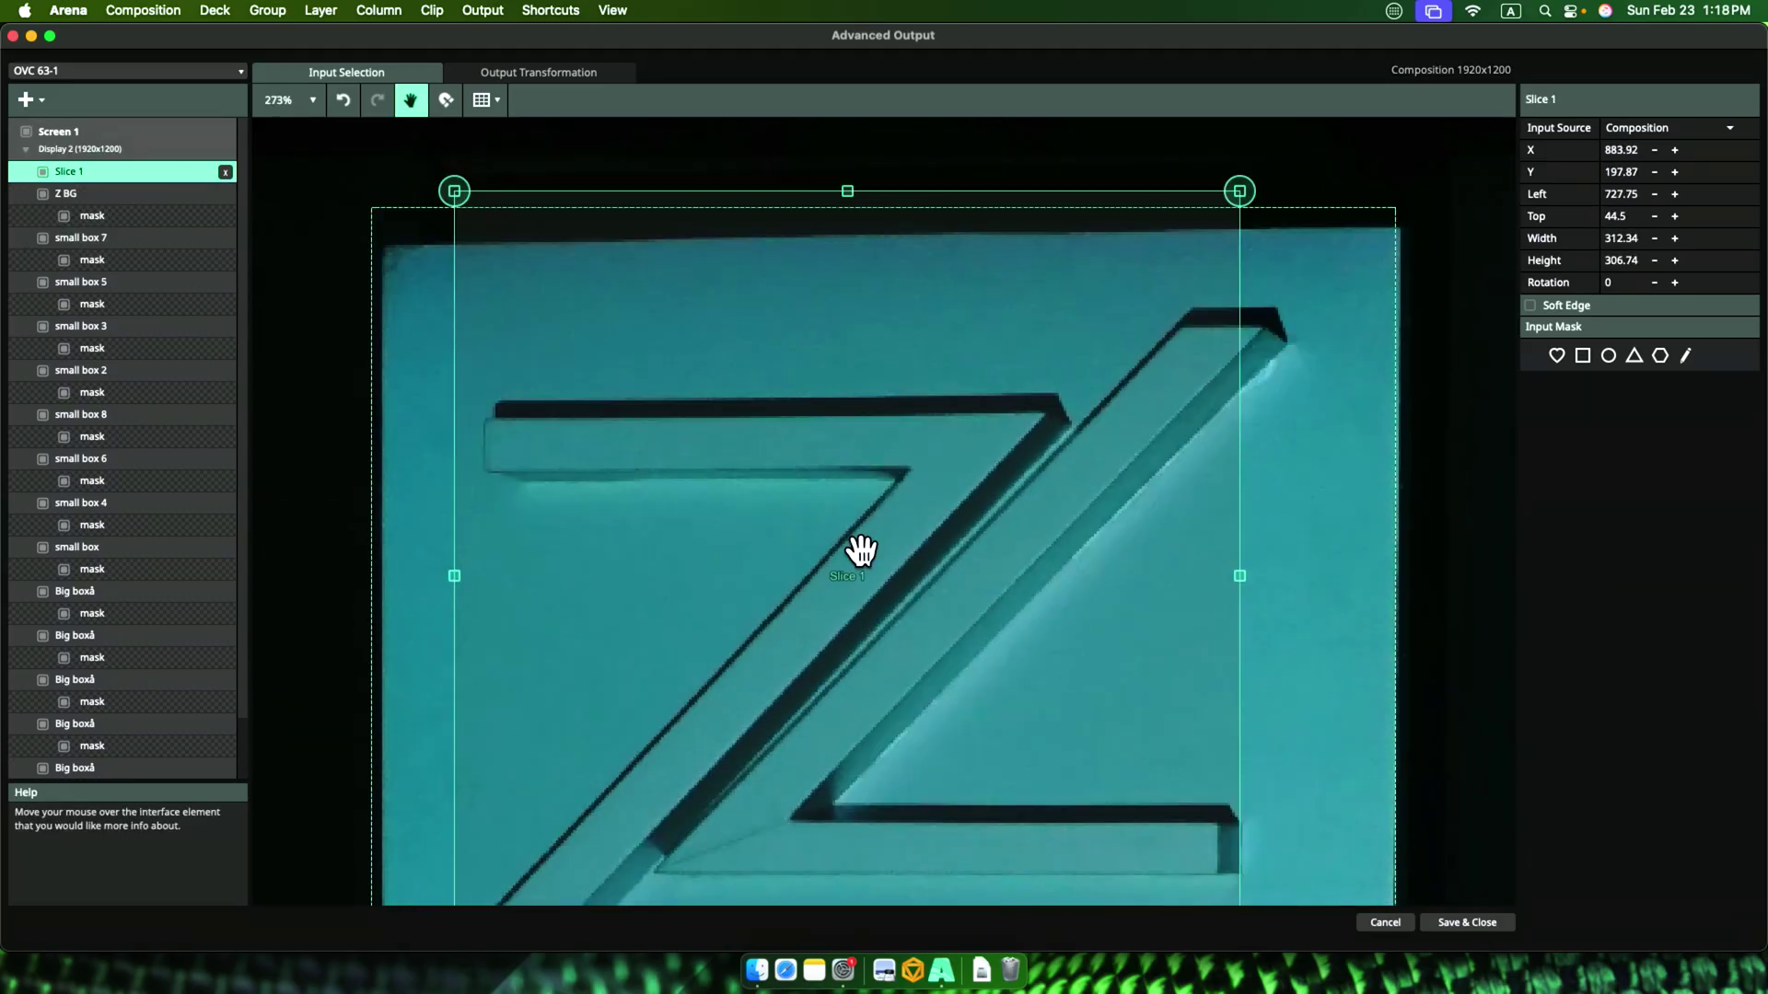
drag(849, 190, 863, 323)
drag(1241, 642, 1281, 652)
- Draw a mask on the new slice tracing the Z letter
click(1686, 355)
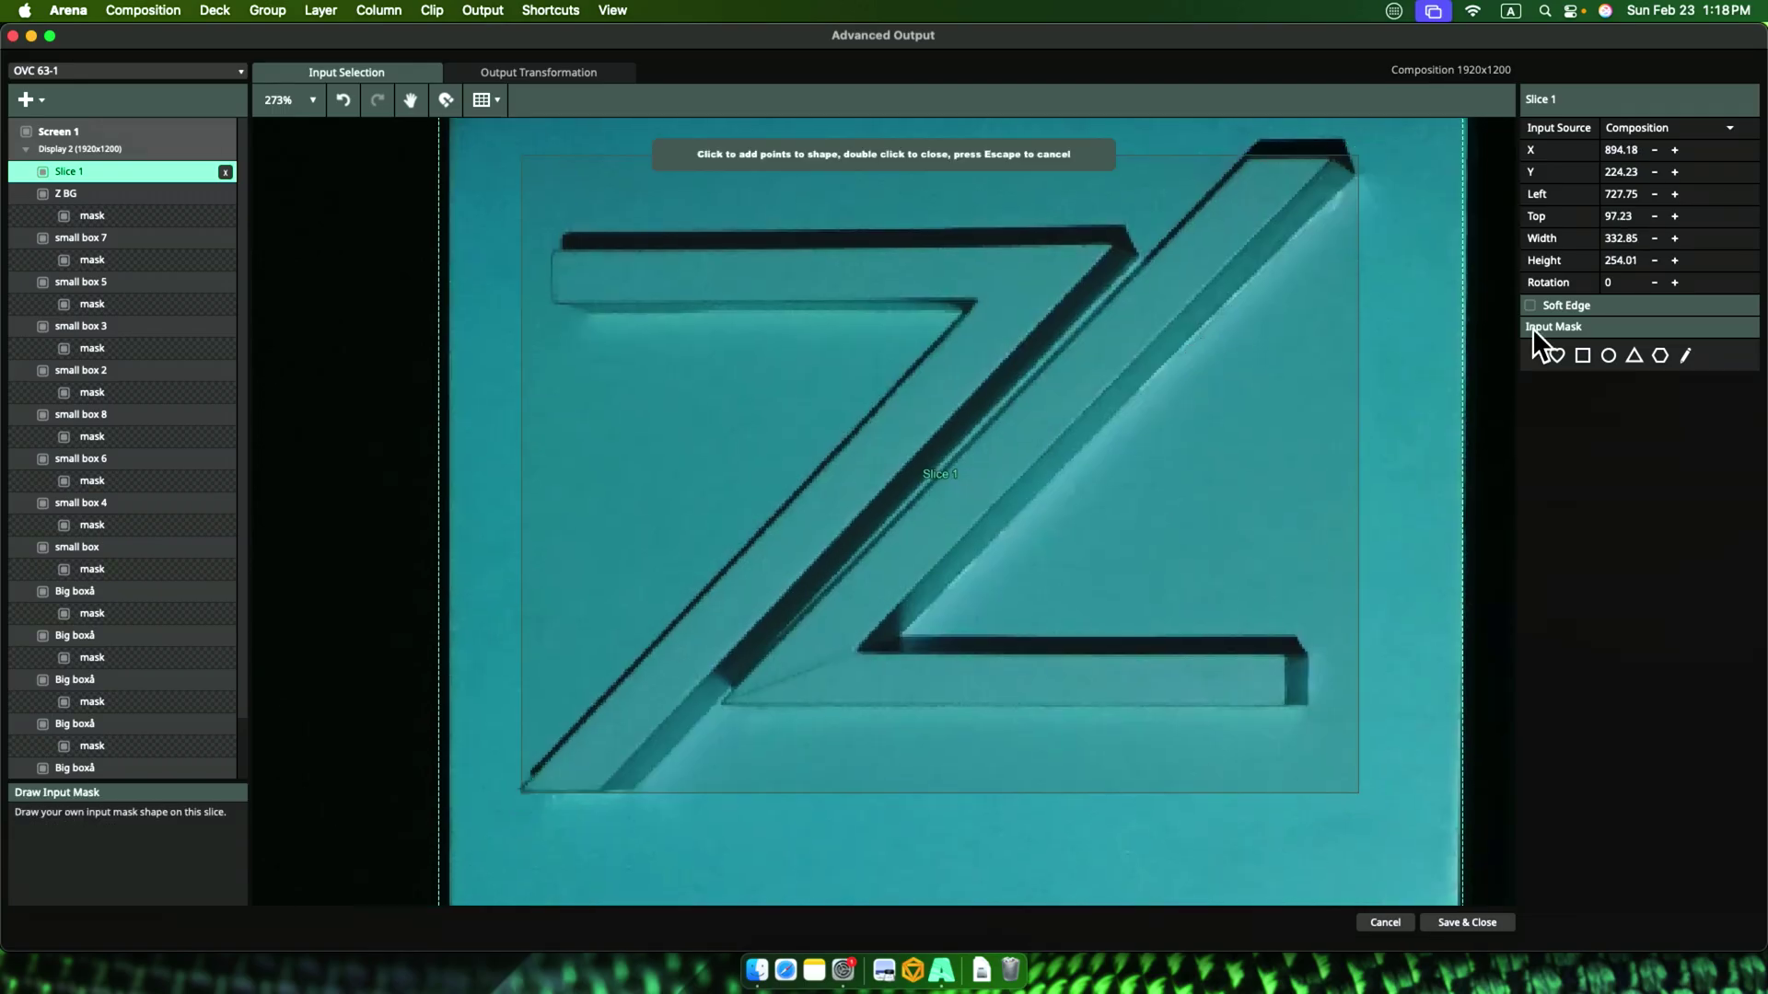
click(555, 250)
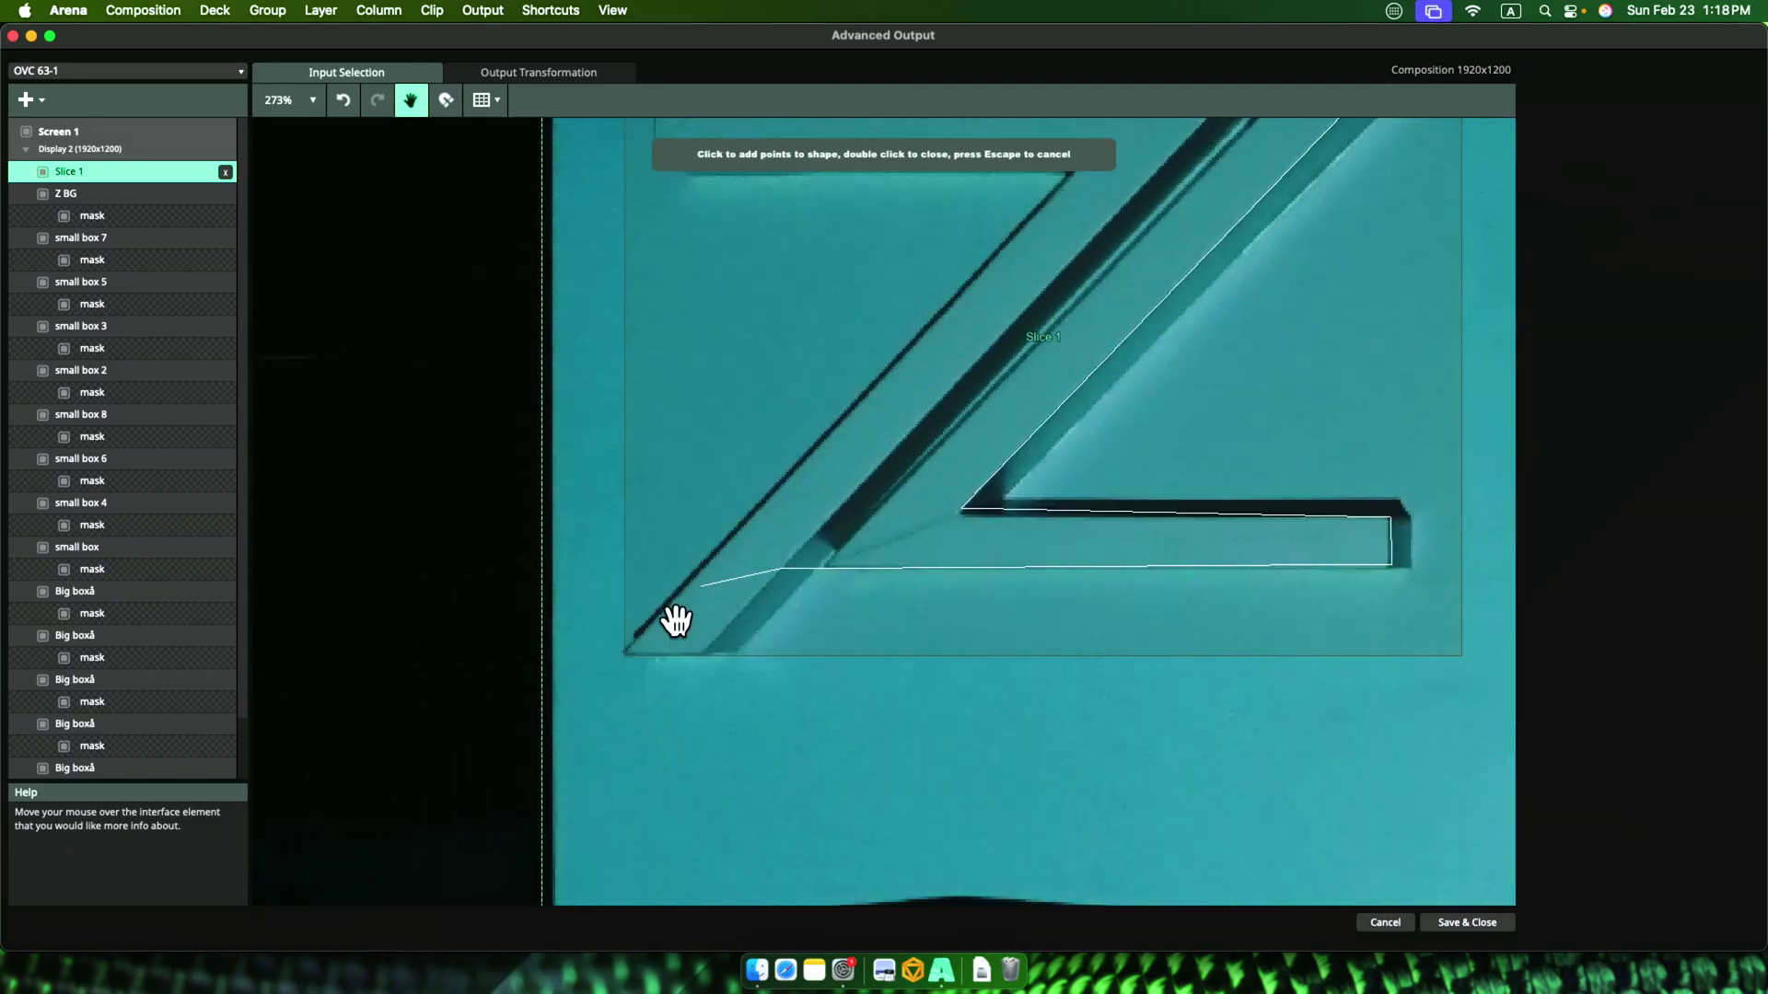
click(621, 318)
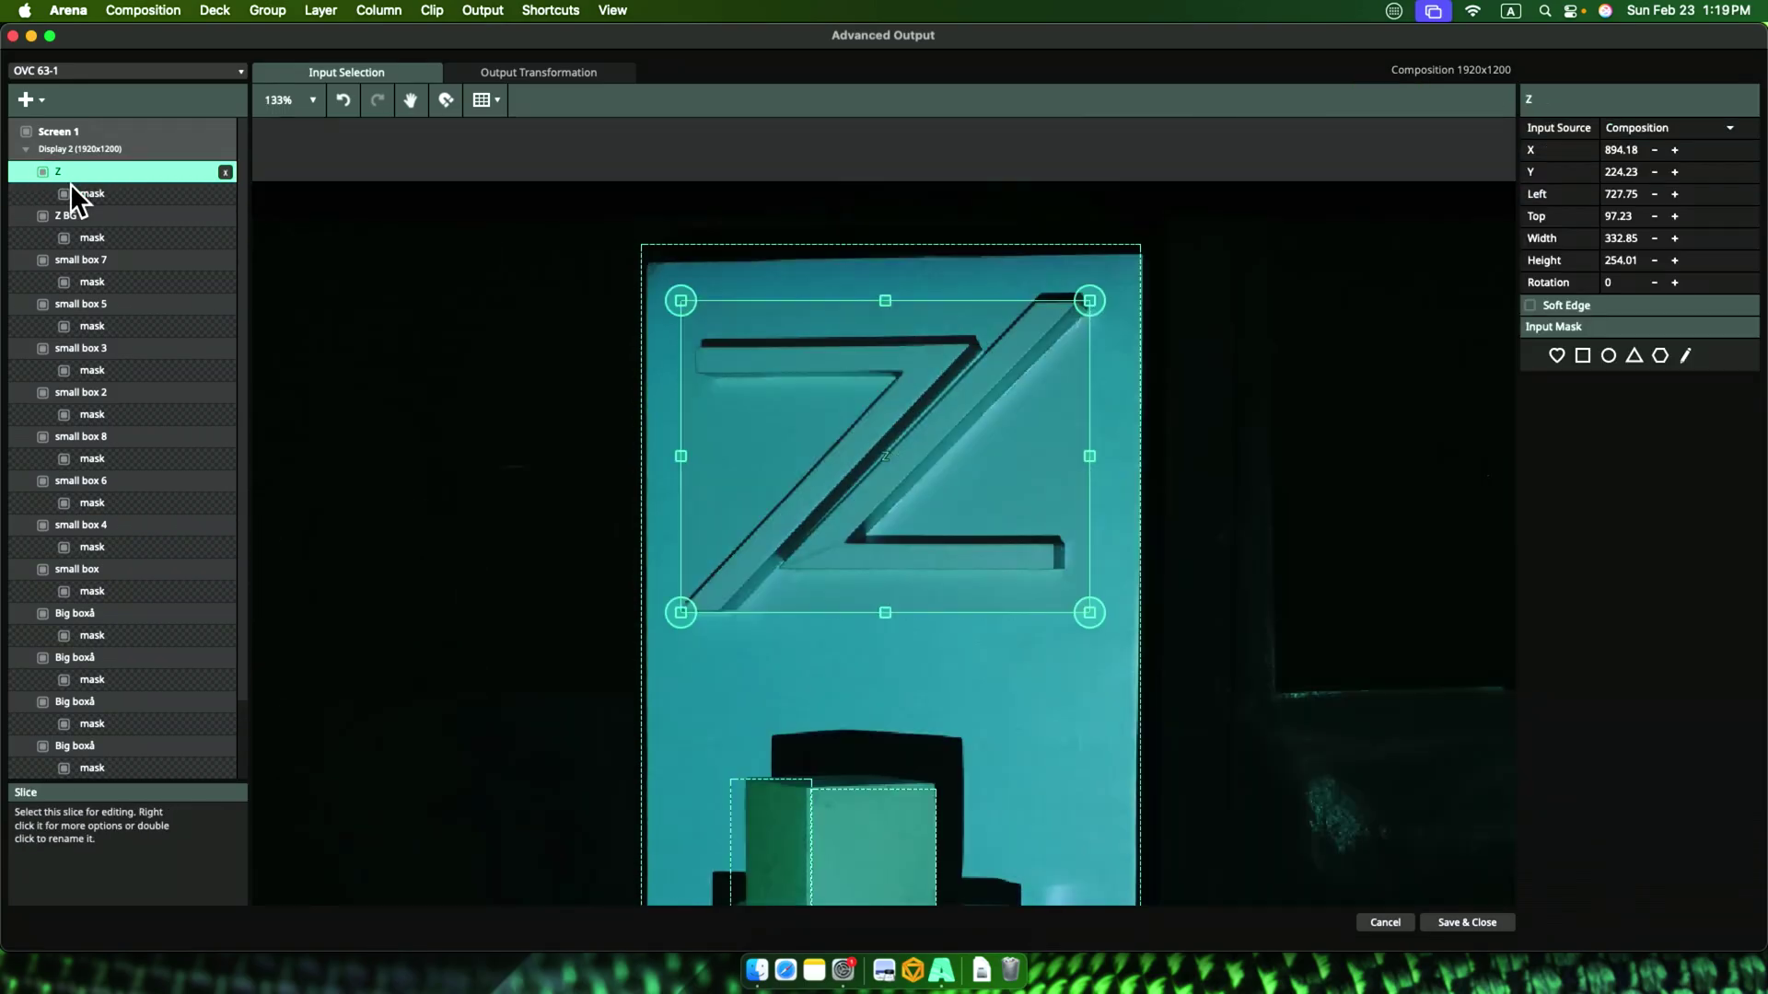
- Select all slices and apply Match Input in the Output Transformation tab
click(95, 699)
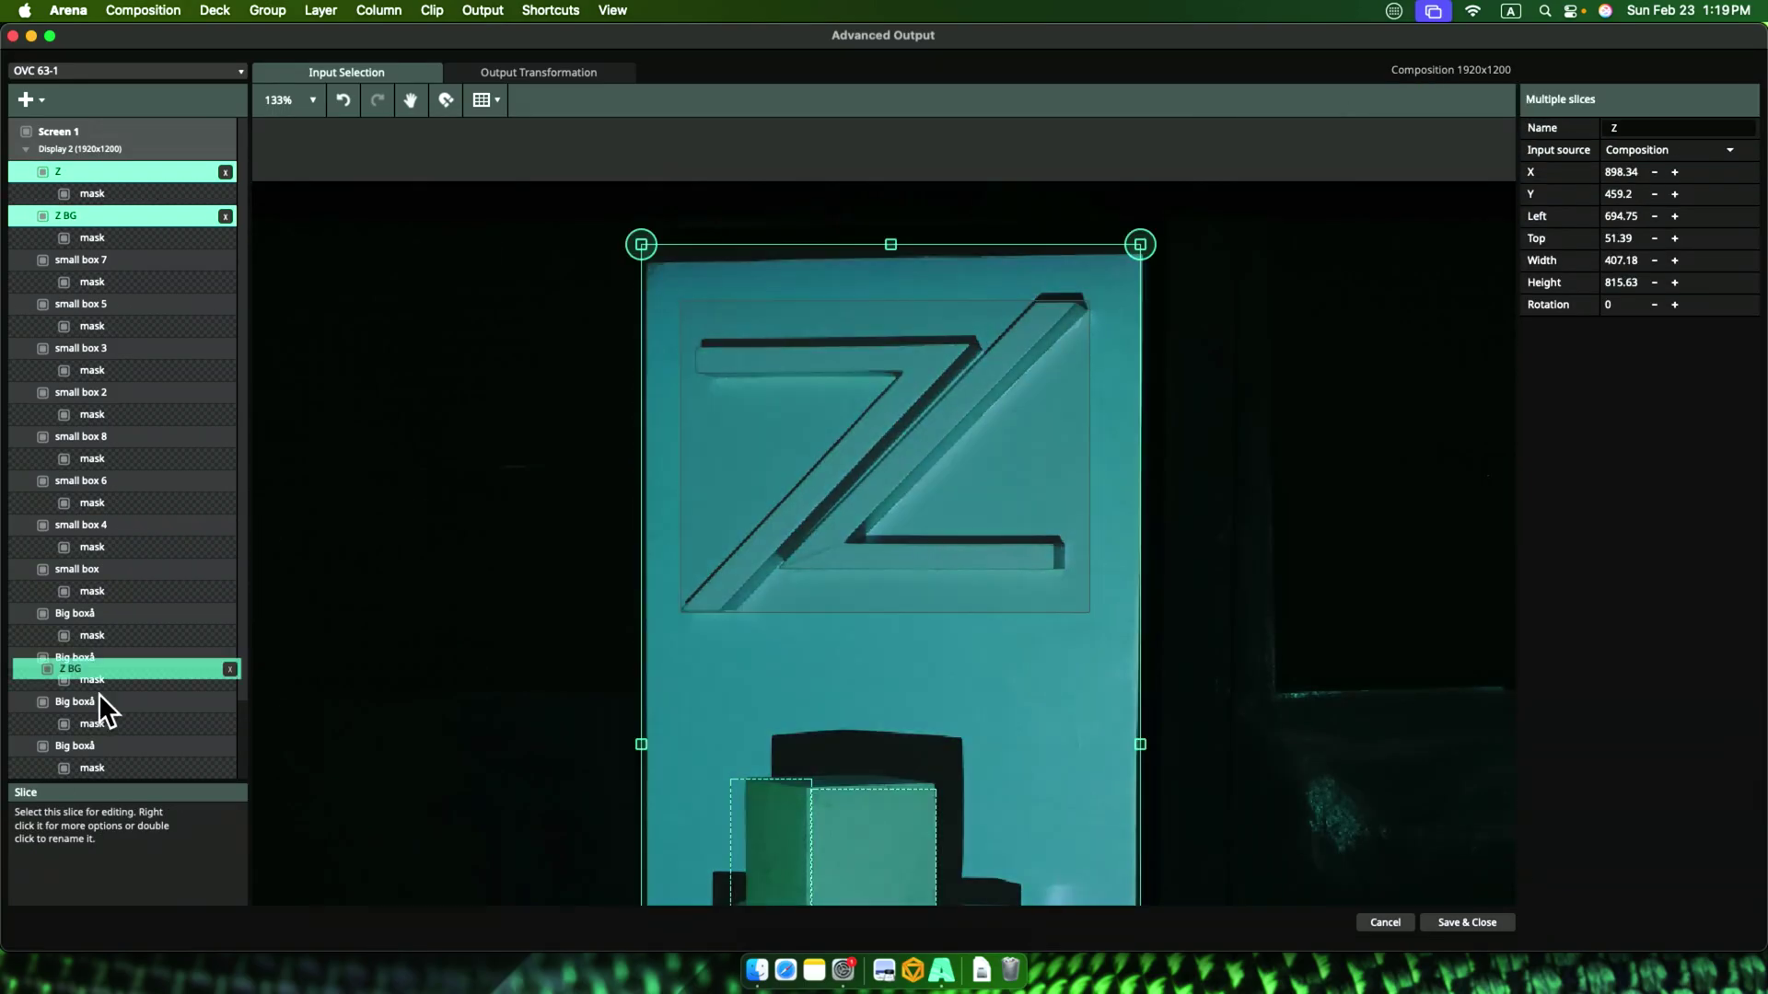
shift+click(73, 174)
click(508, 72)
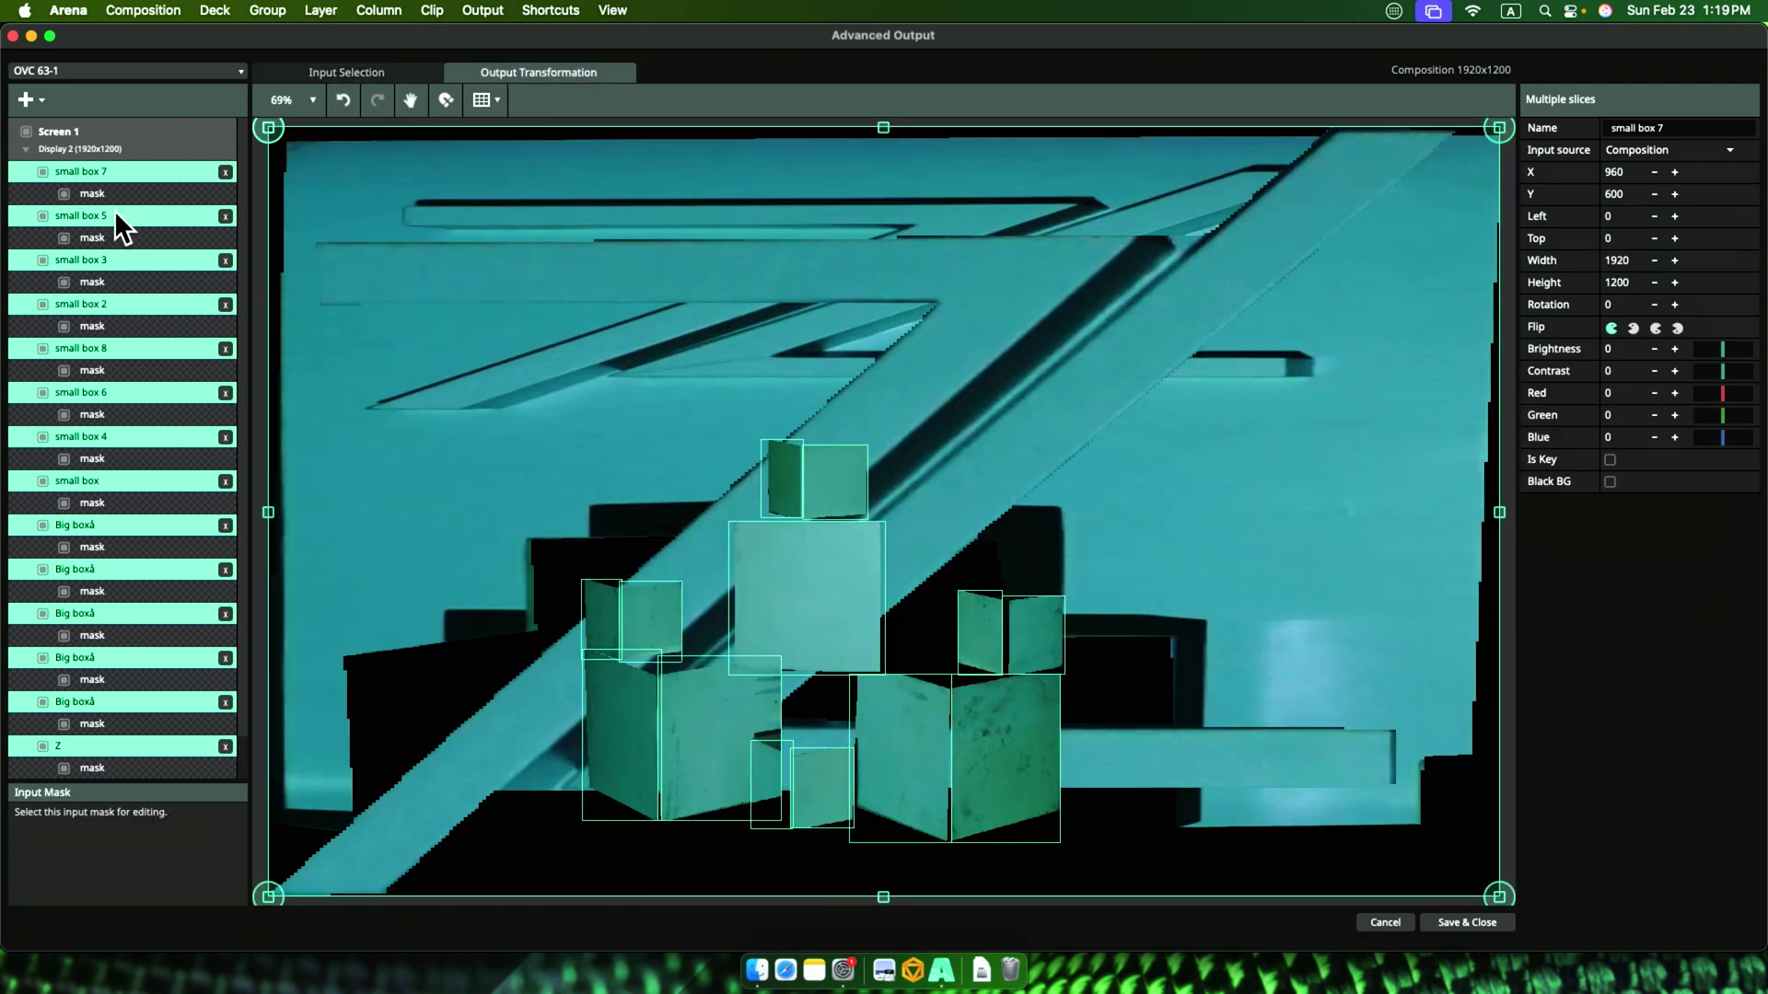
right_click(114, 210)
click(163, 435)
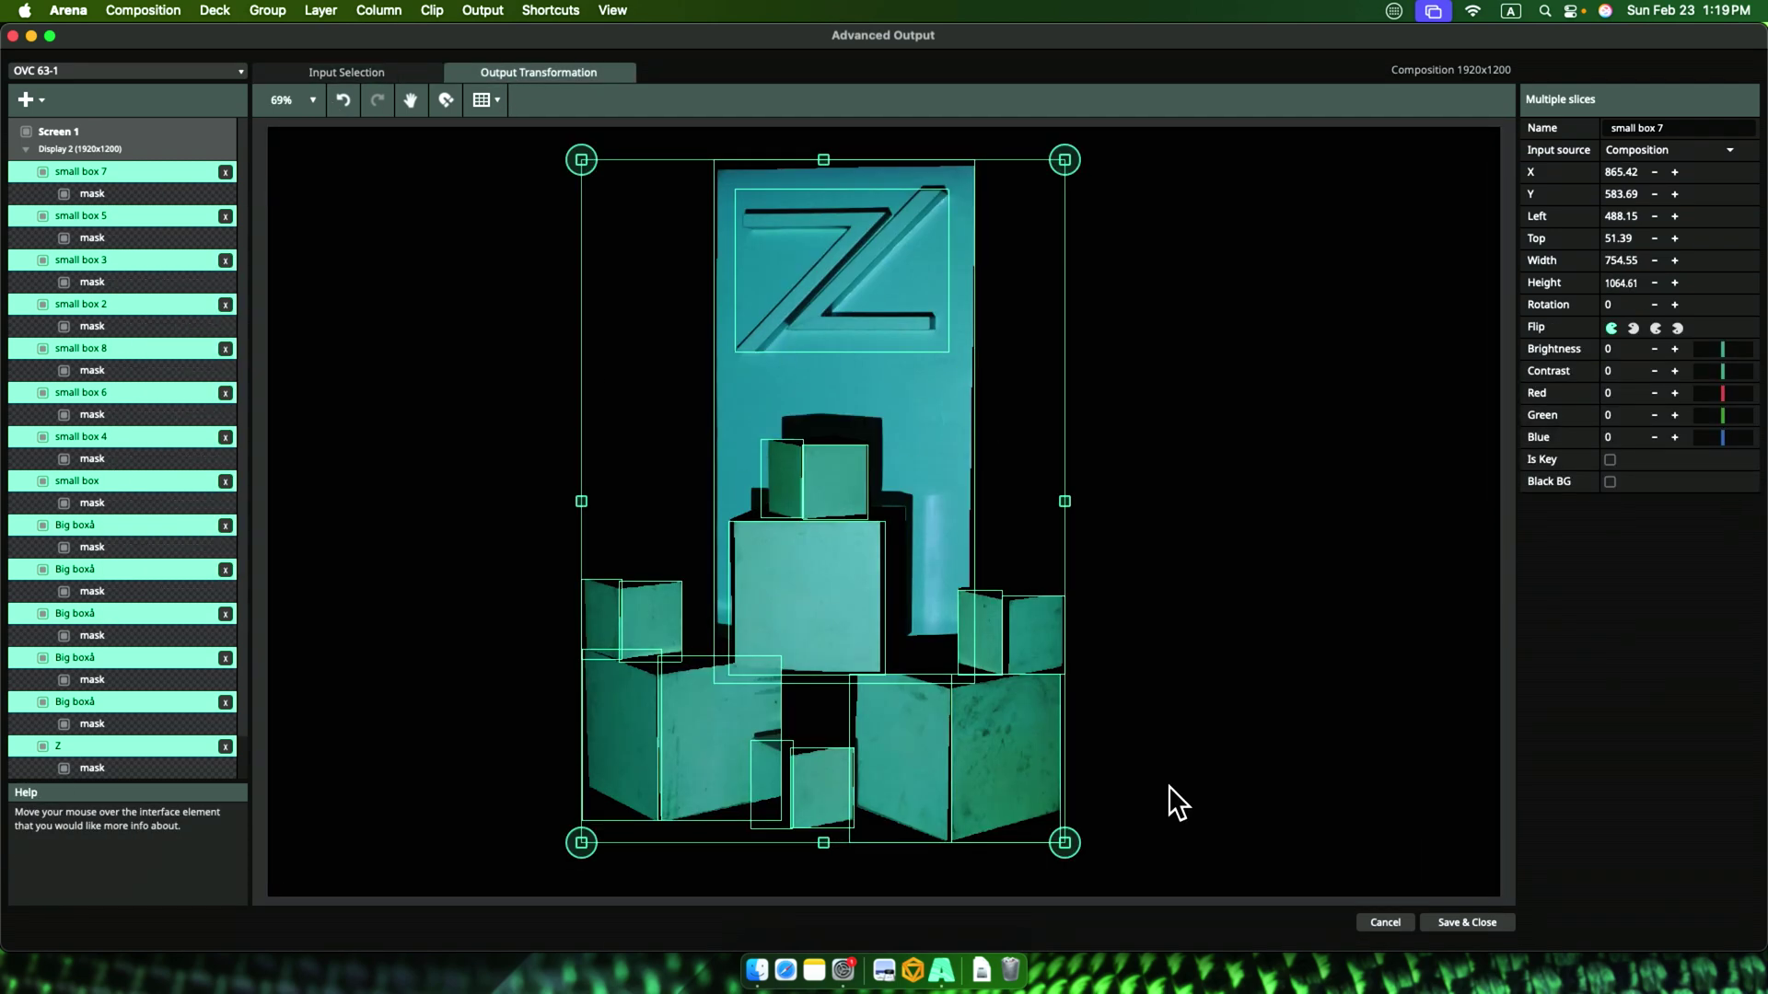
- Add Z BG to the selection and stretch the slice group wider on both sides and taller
scroll(118, 651, down, 1)
shift+click(87, 755)
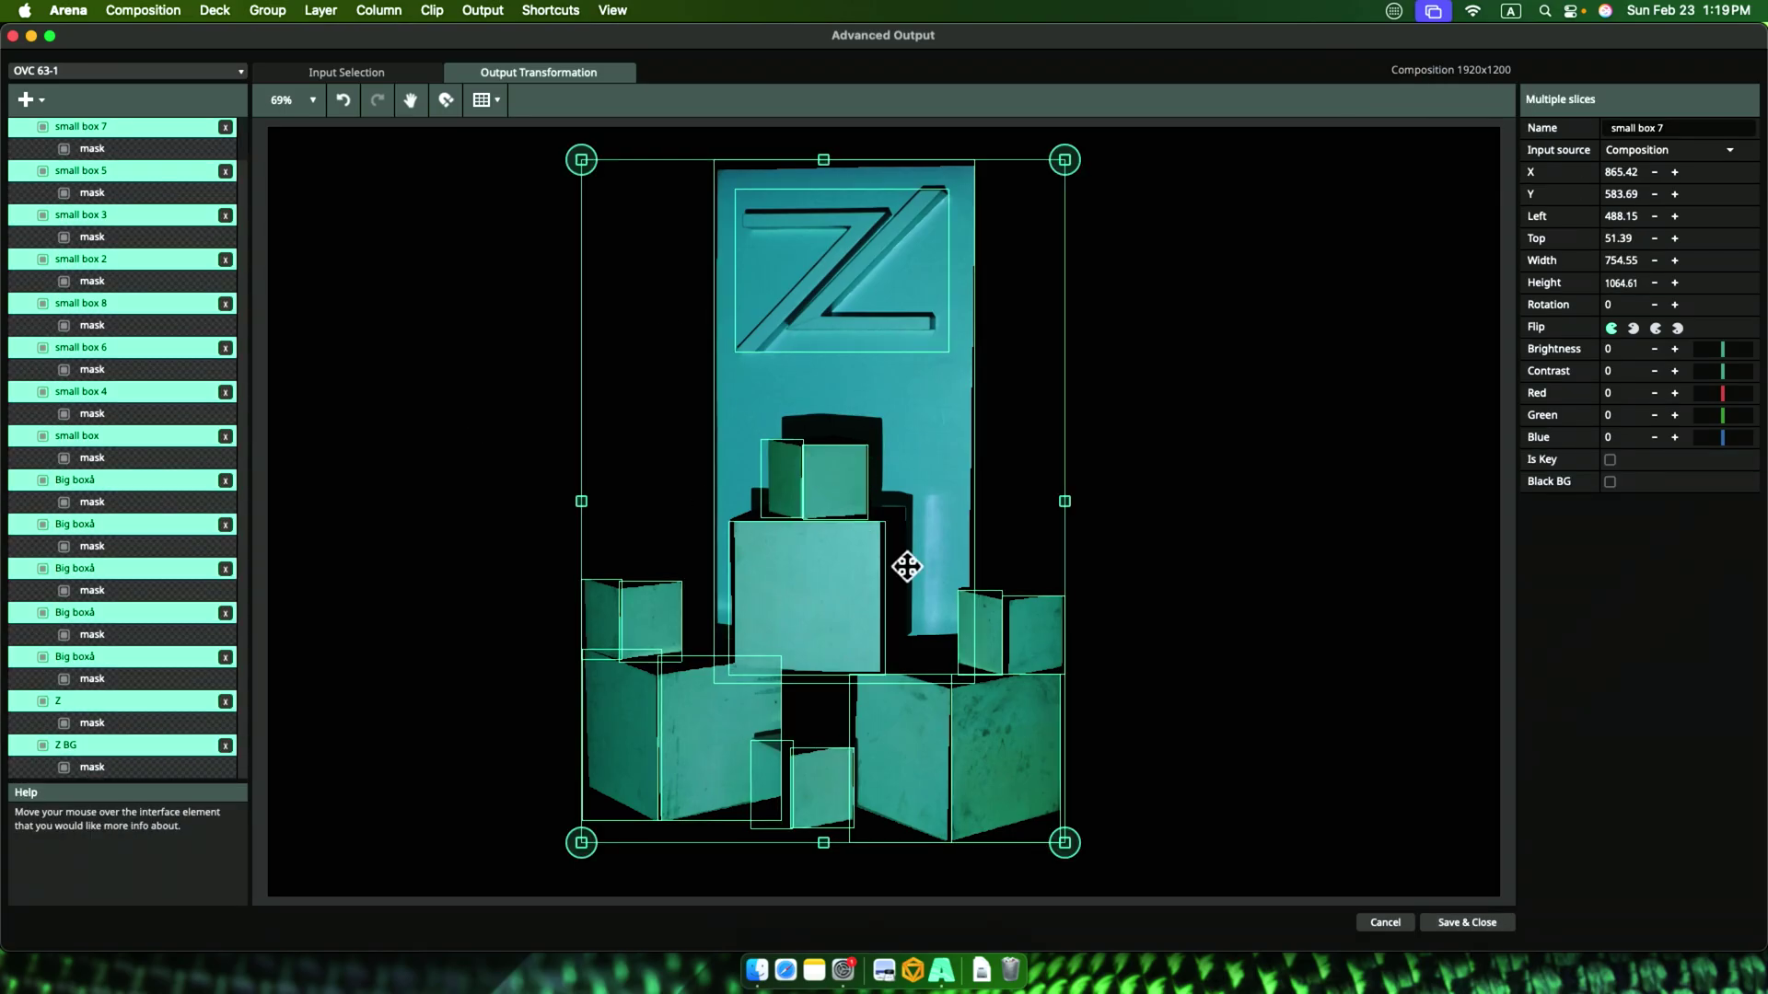
drag(1065, 502, 1092, 505)
drag(581, 502, 536, 490)
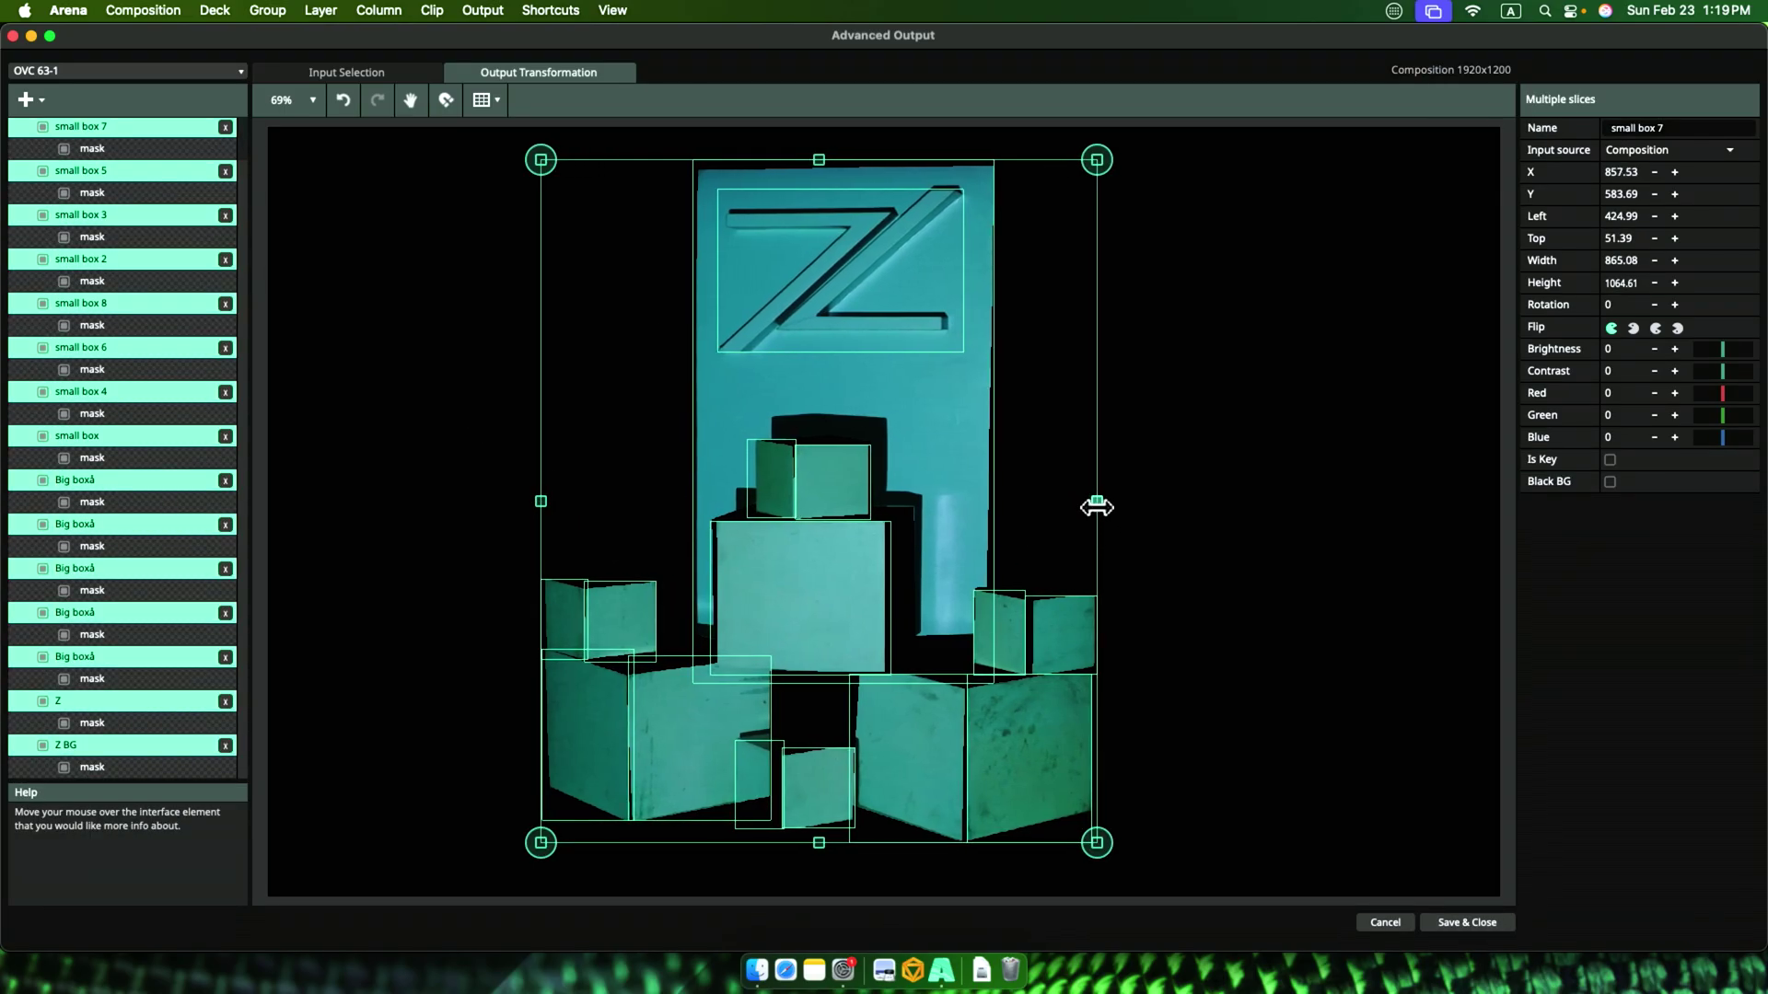
drag(1090, 501, 1115, 516)
drag(542, 497, 521, 497)
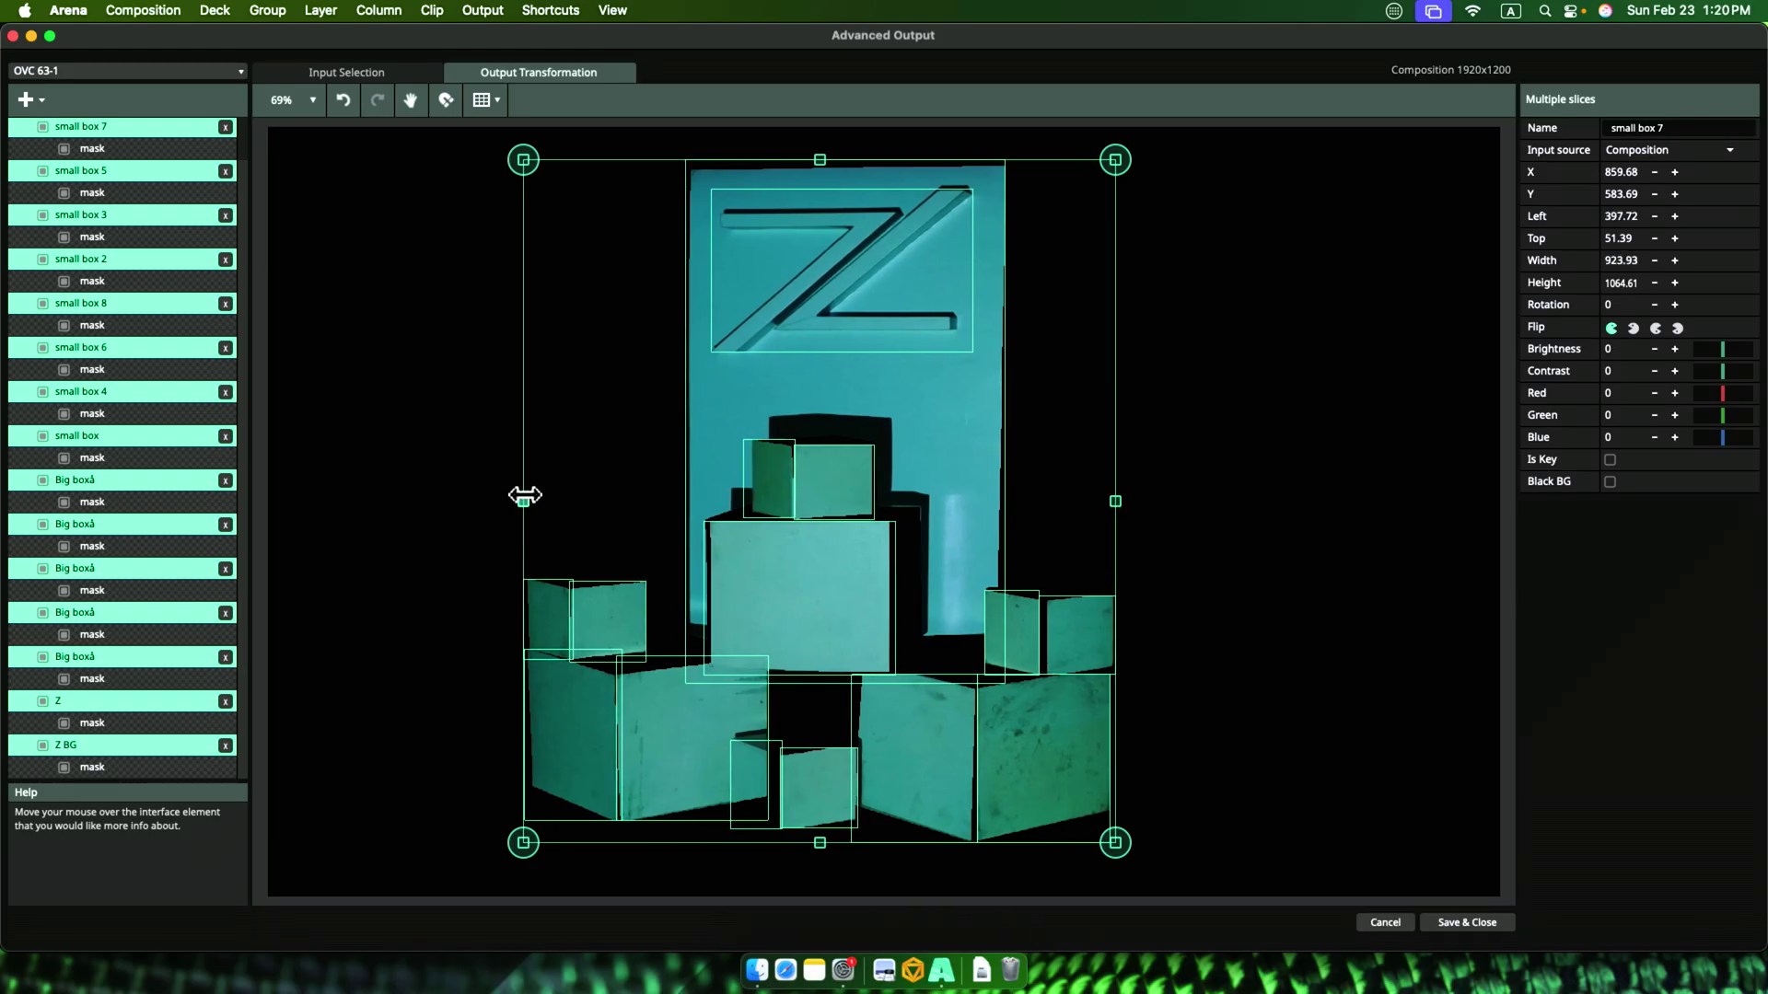
scroll(761, 446, down, 2)
drag(805, 234, 805, 209)
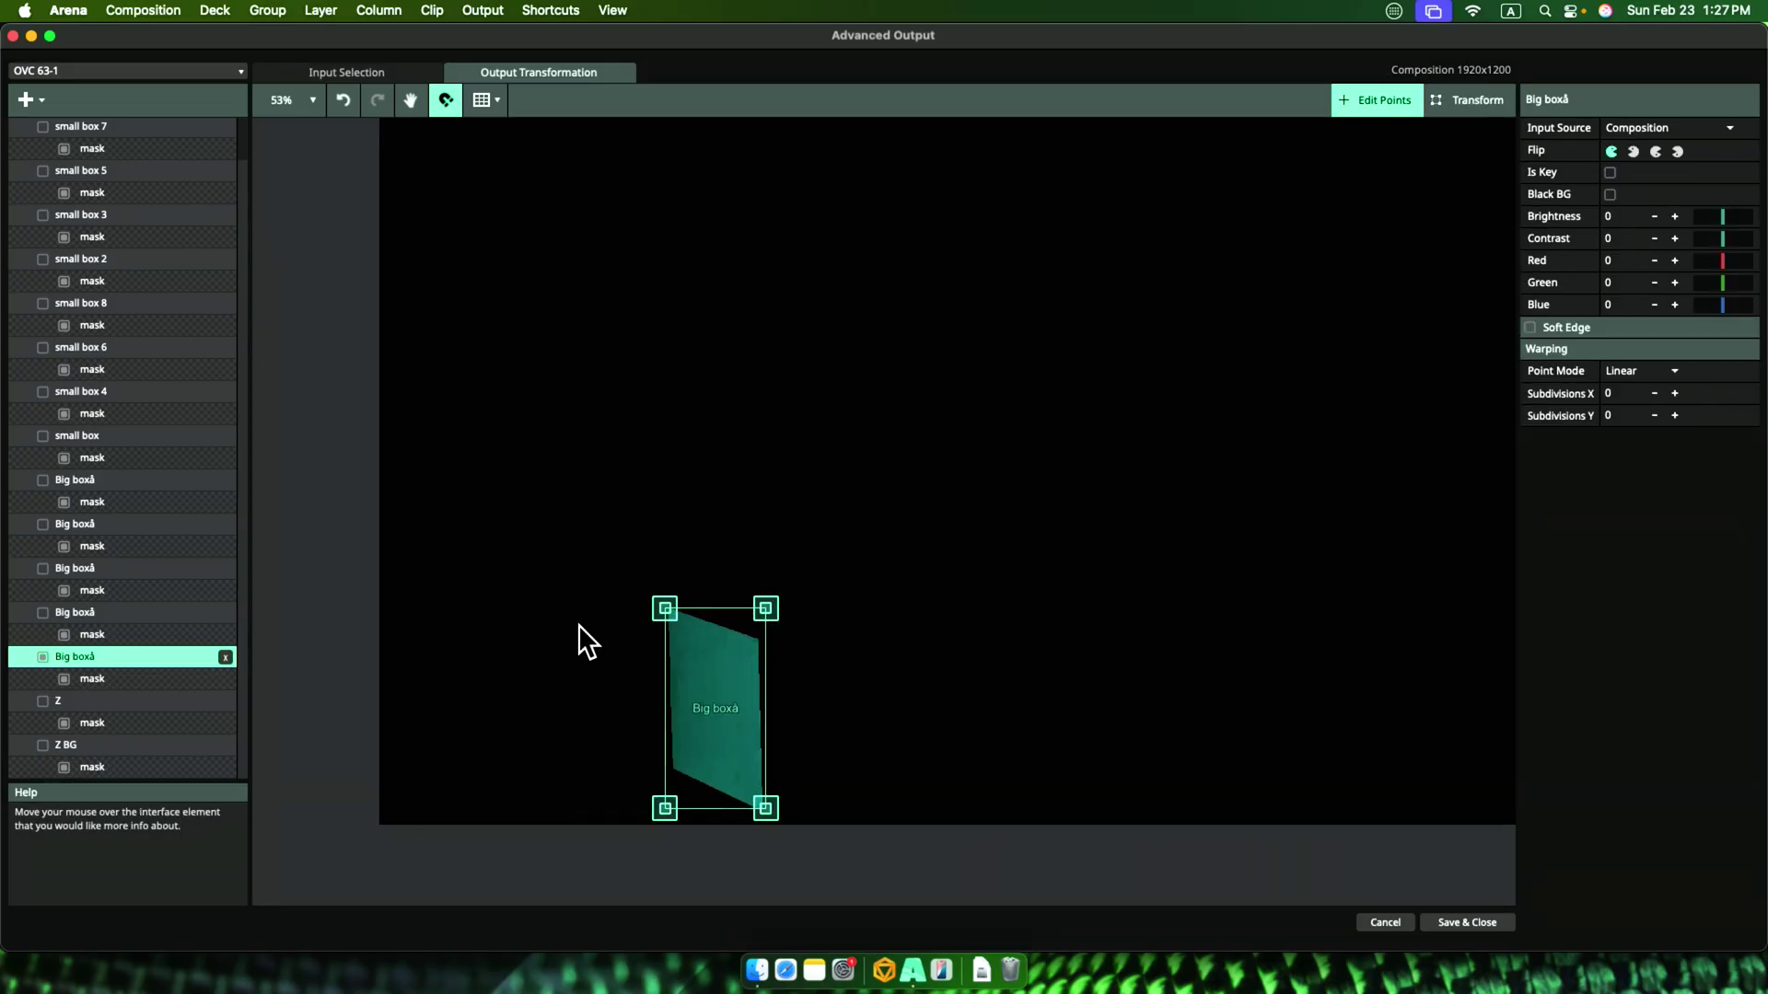
- Enable corner-point warping on the other Big boxå slice so it matches the box face
click(692, 601)
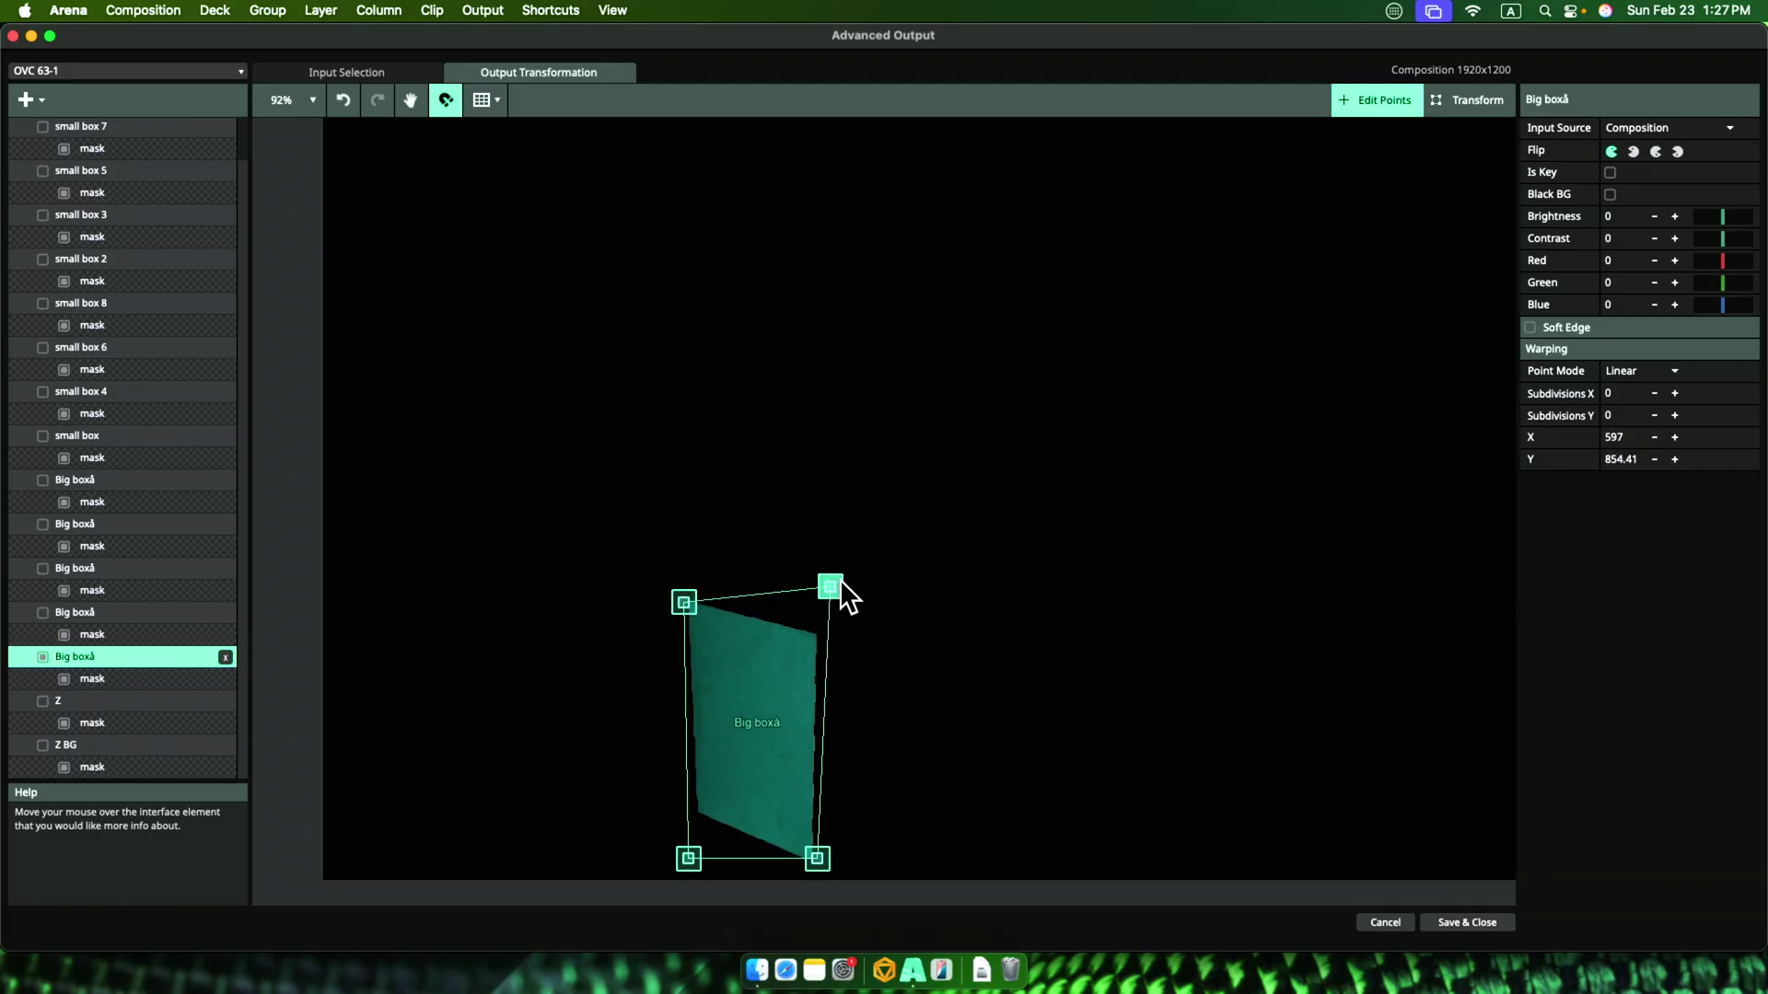
click(958, 707)
click(1374, 99)
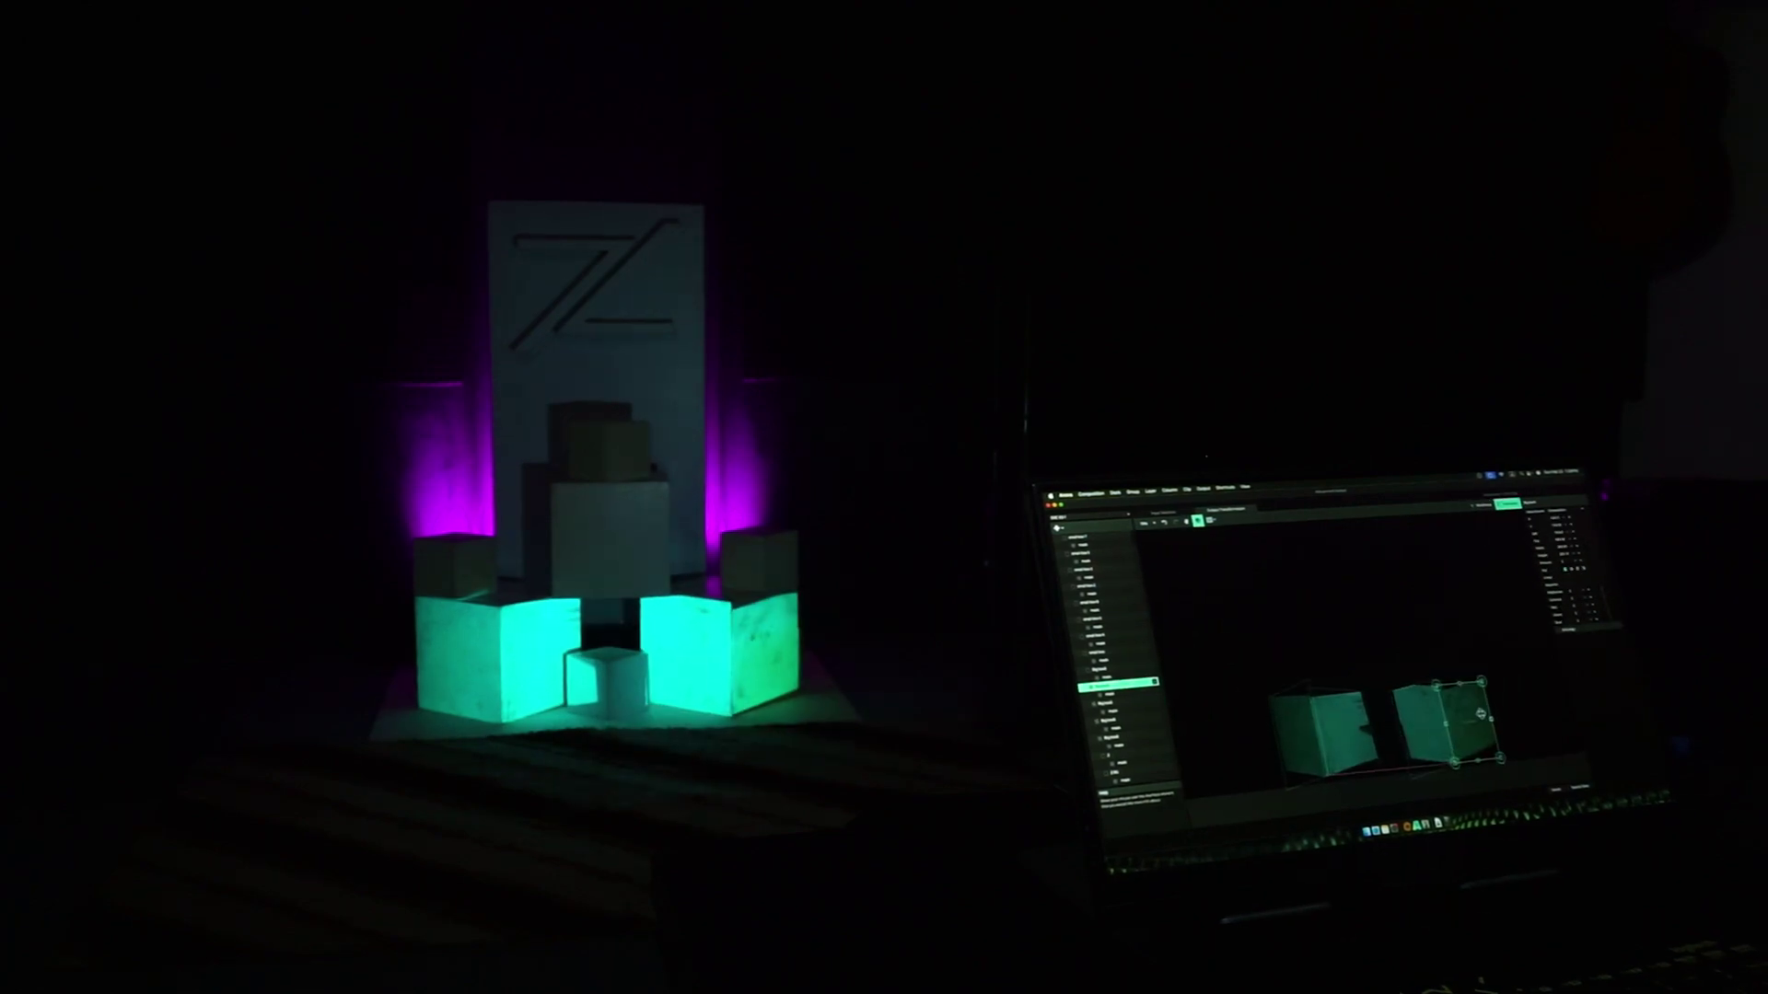
- Add surfaces and fit them onto the top centre box and the bottom small box
key(super+d)
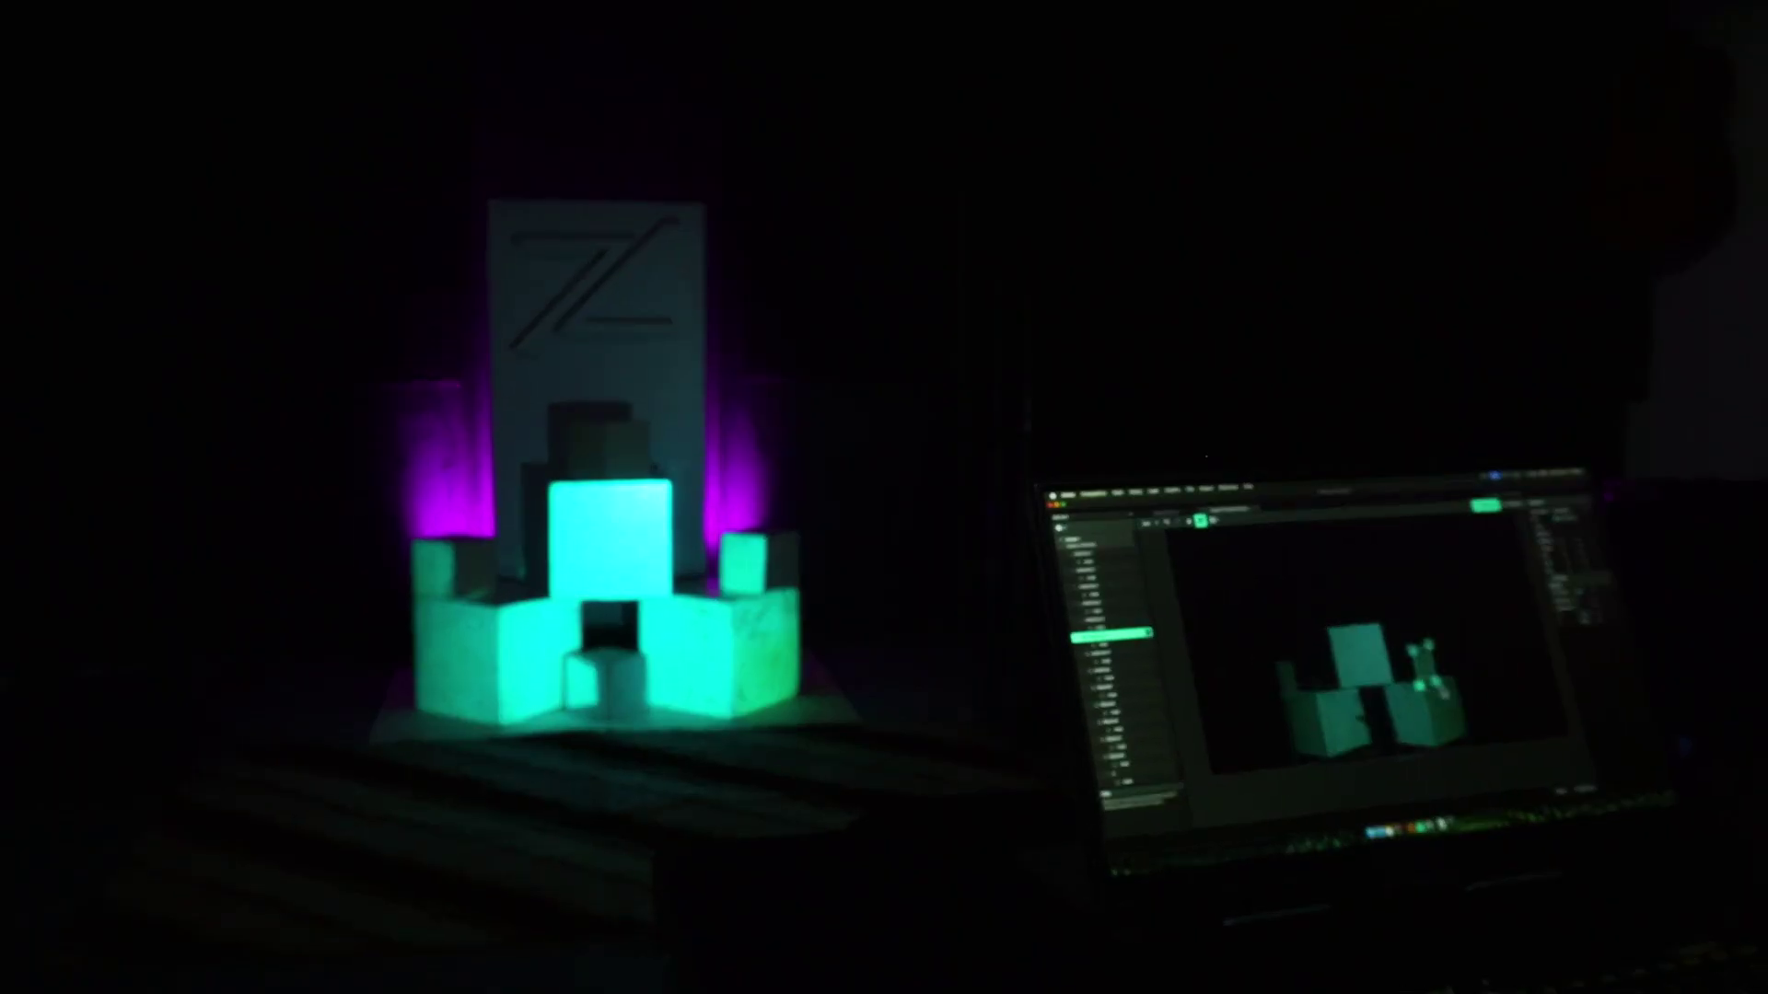
drag(1286, 712, 1324, 597)
key(super+d)
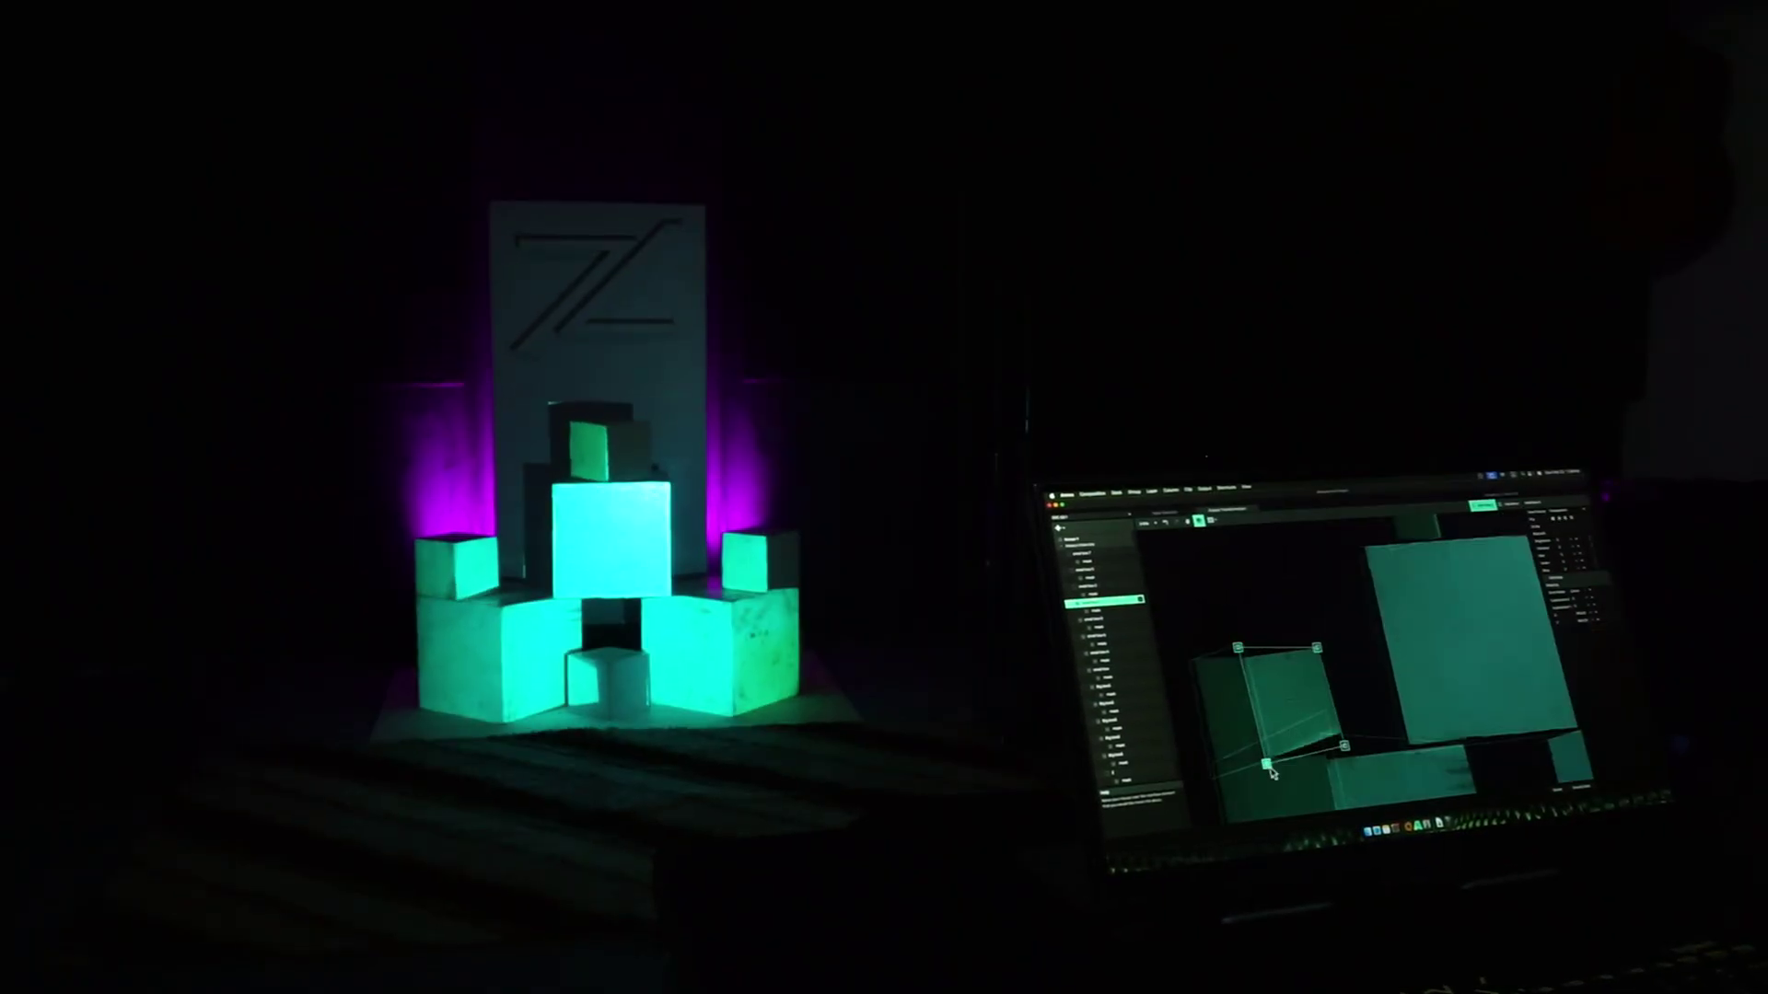
drag(1198, 723, 1378, 751)
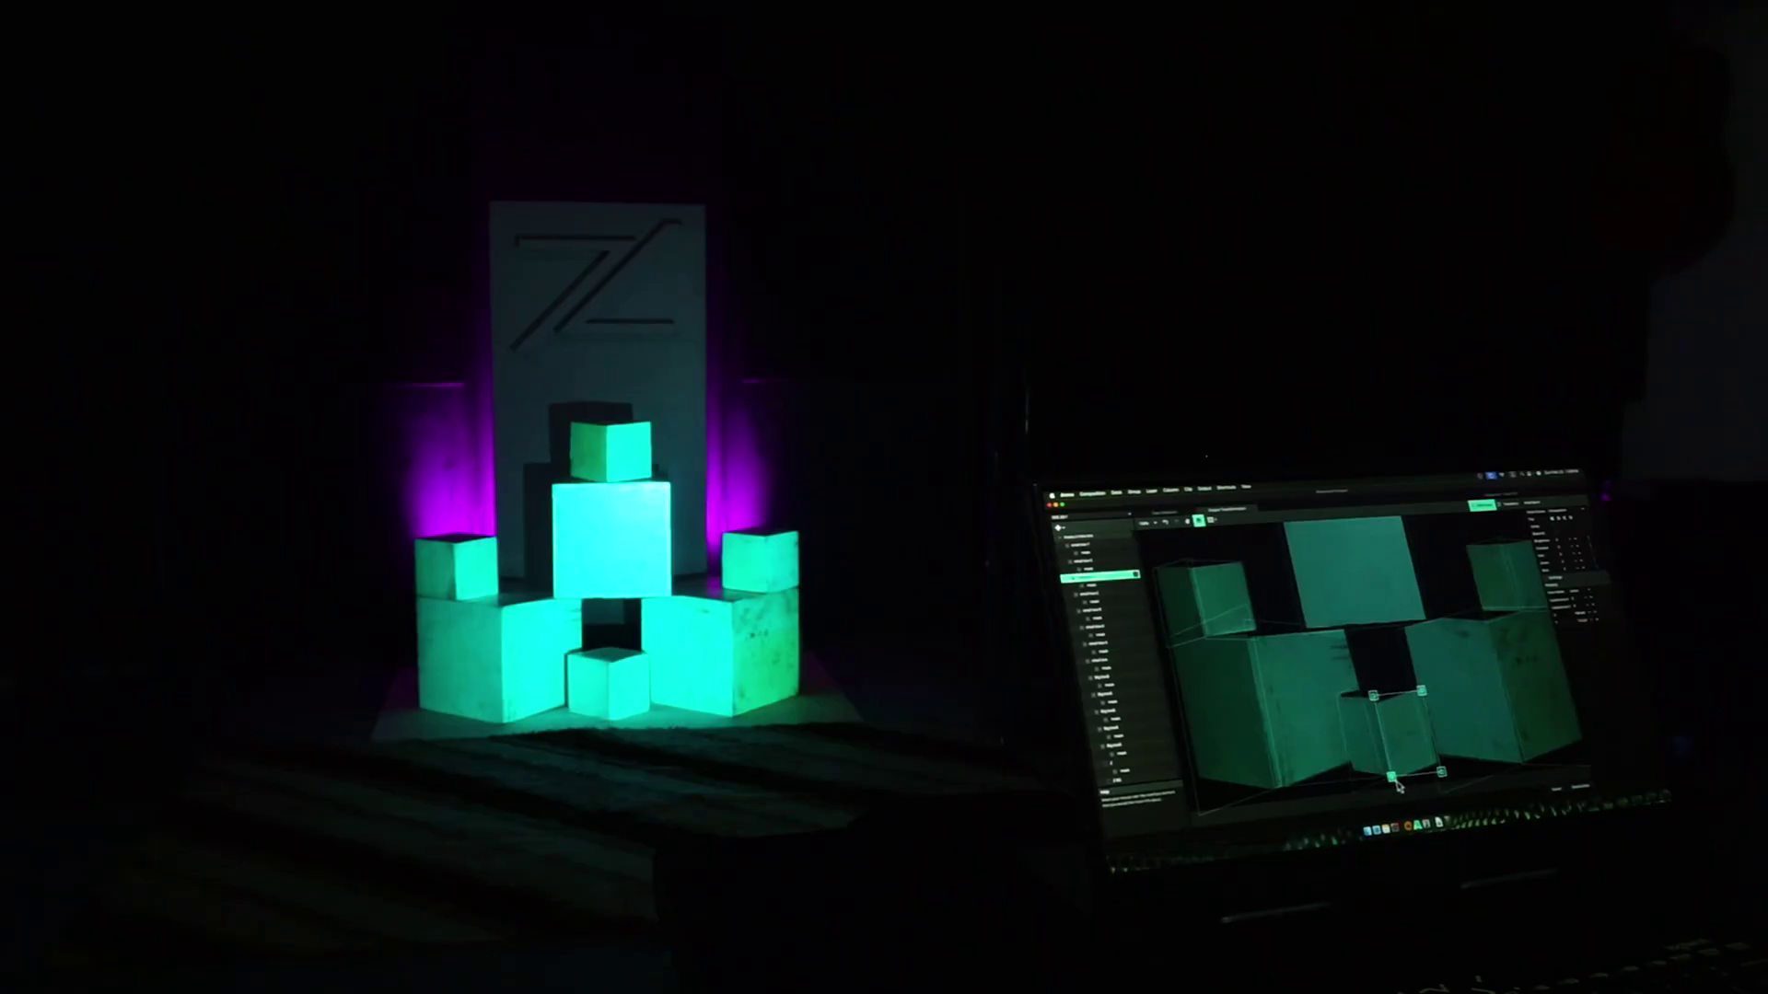
- Widen both sides of the cube-stack slice to match the real boxes
click(1577, 792)
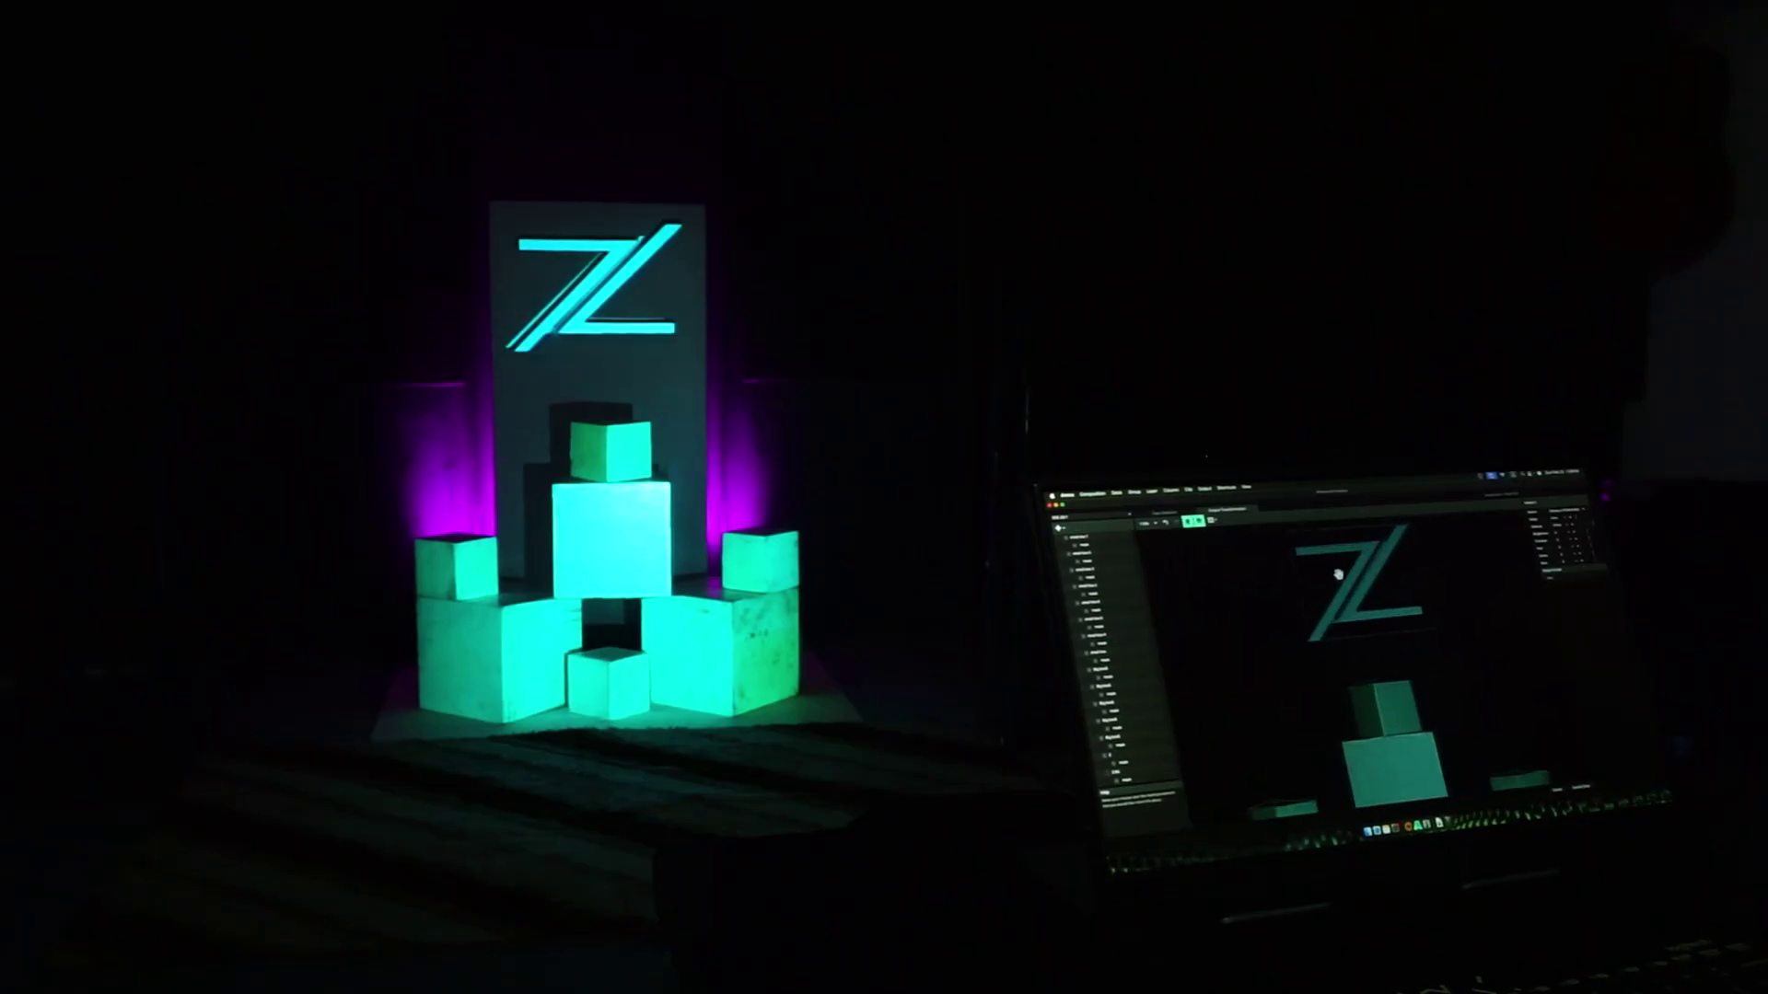
click(1116, 664)
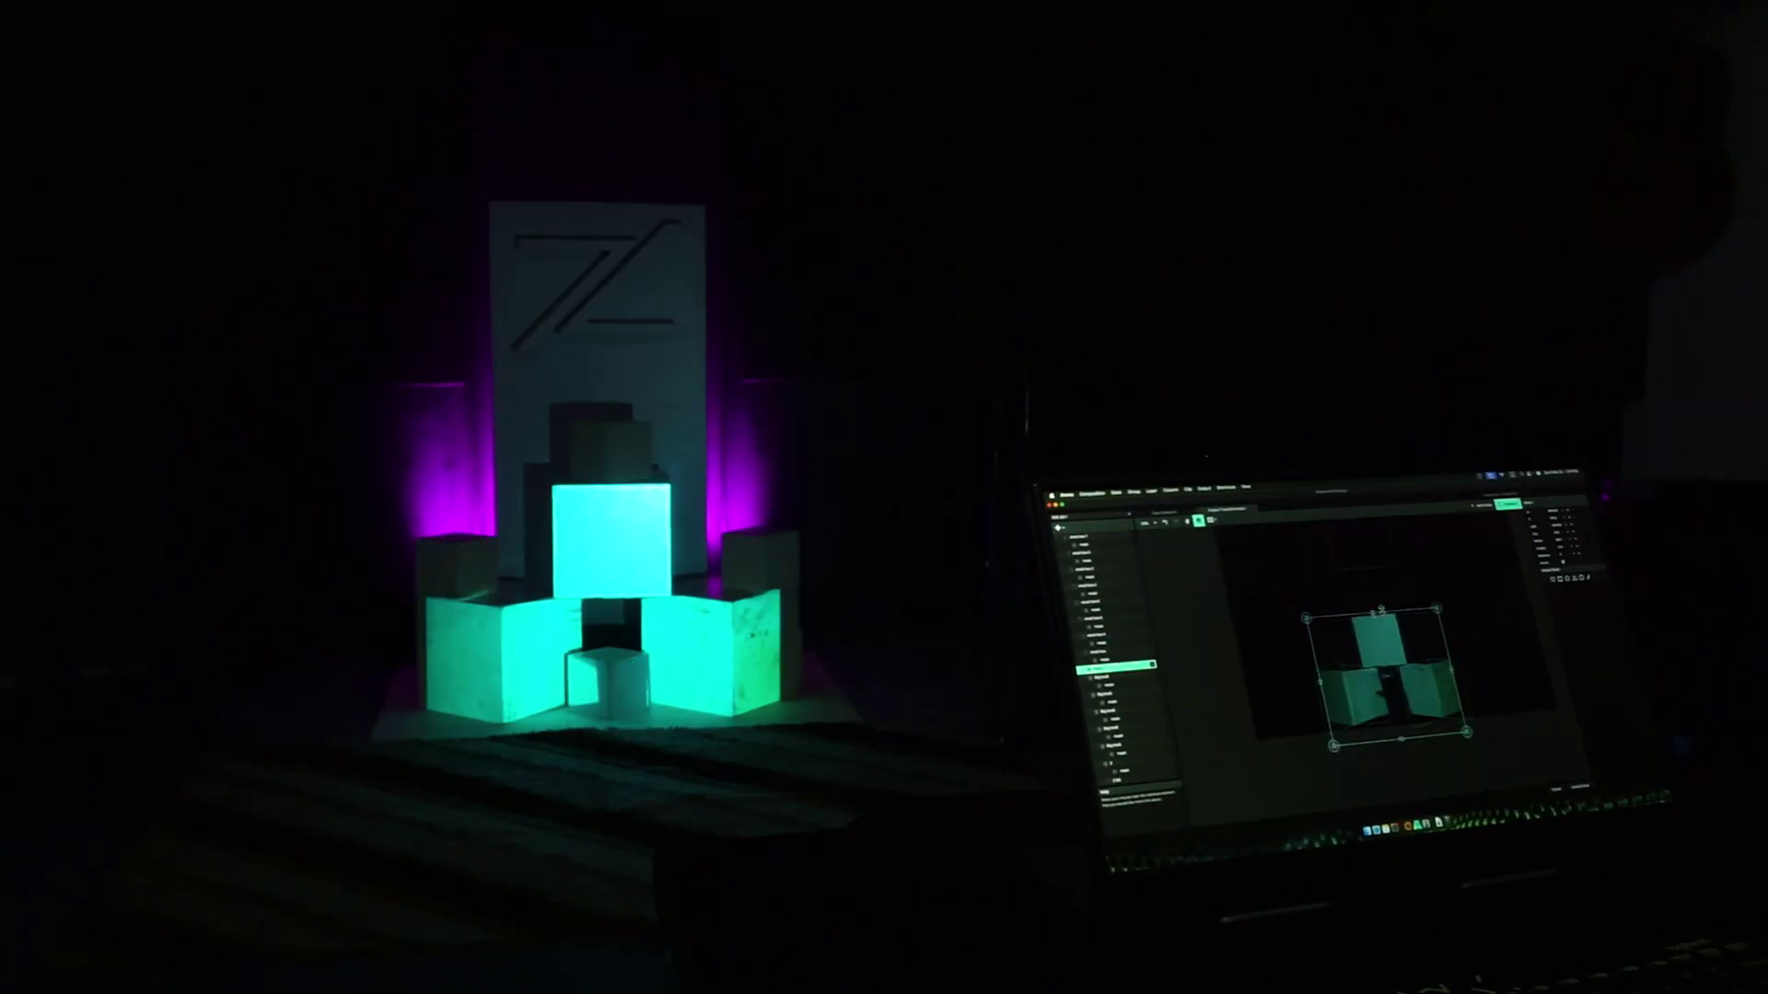
drag(1447, 667, 1458, 667)
drag(1321, 682, 1315, 684)
click(1592, 581)
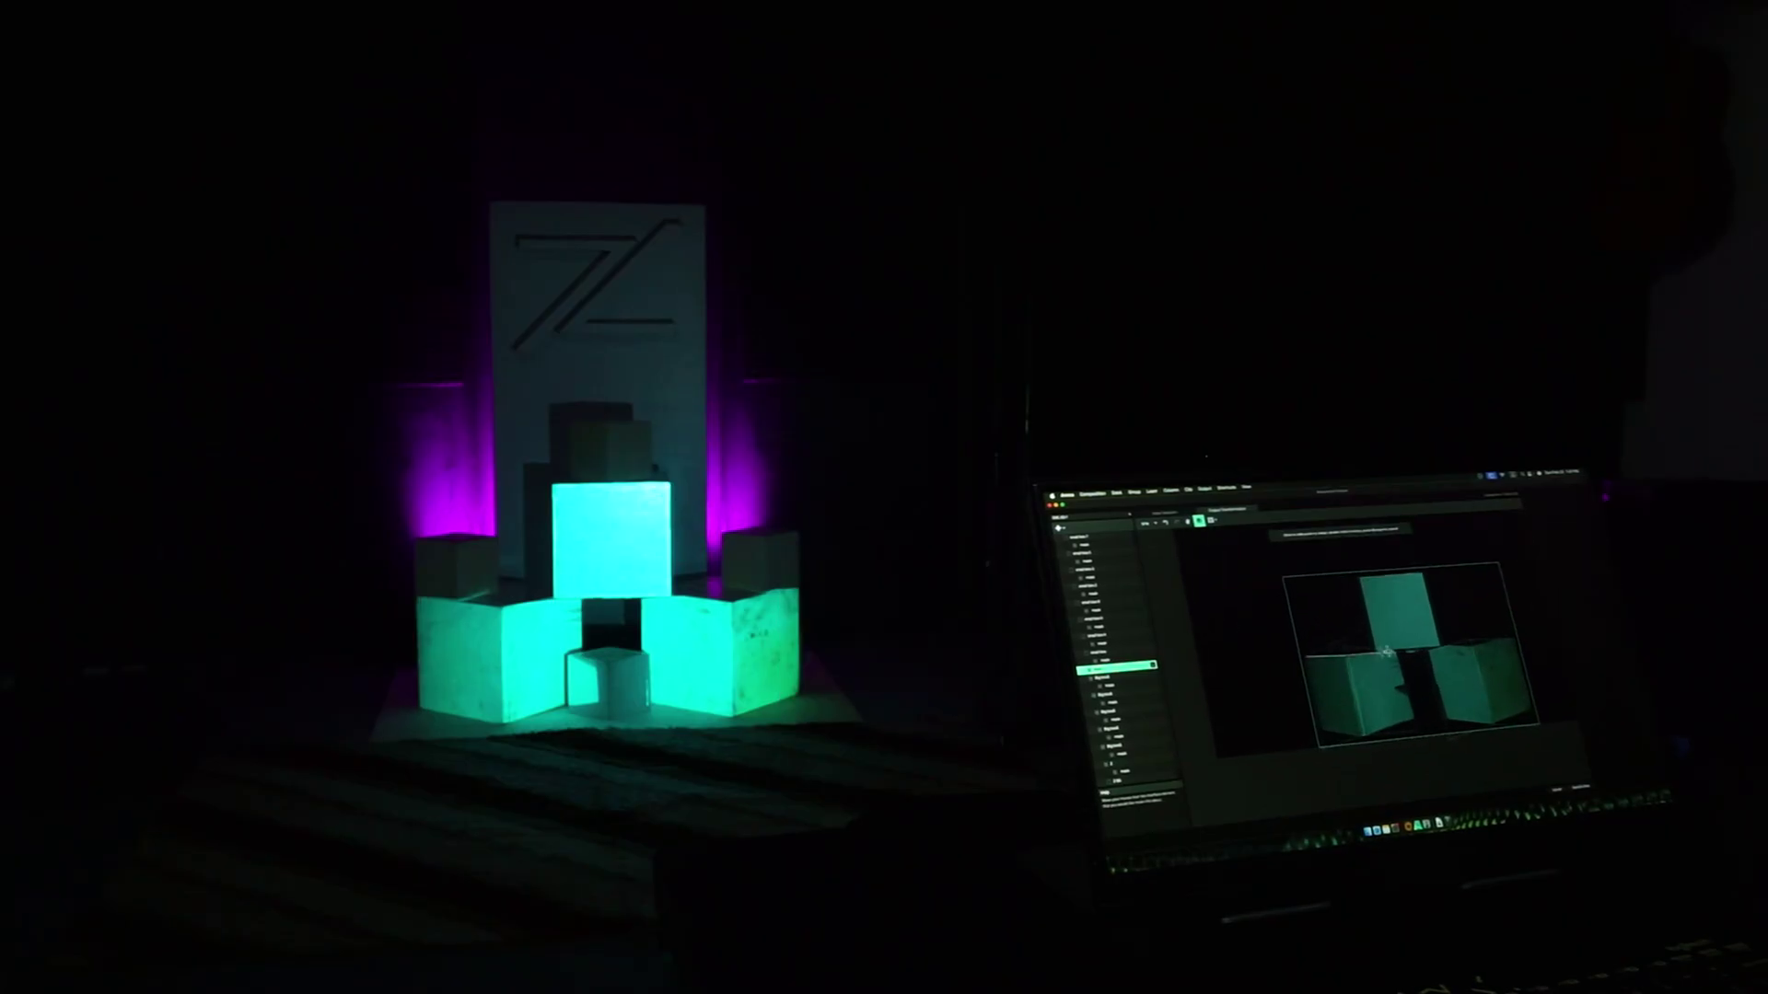
- Show the Z logo slice's output mapping and step through the following slices
click(1129, 764)
click(1138, 658)
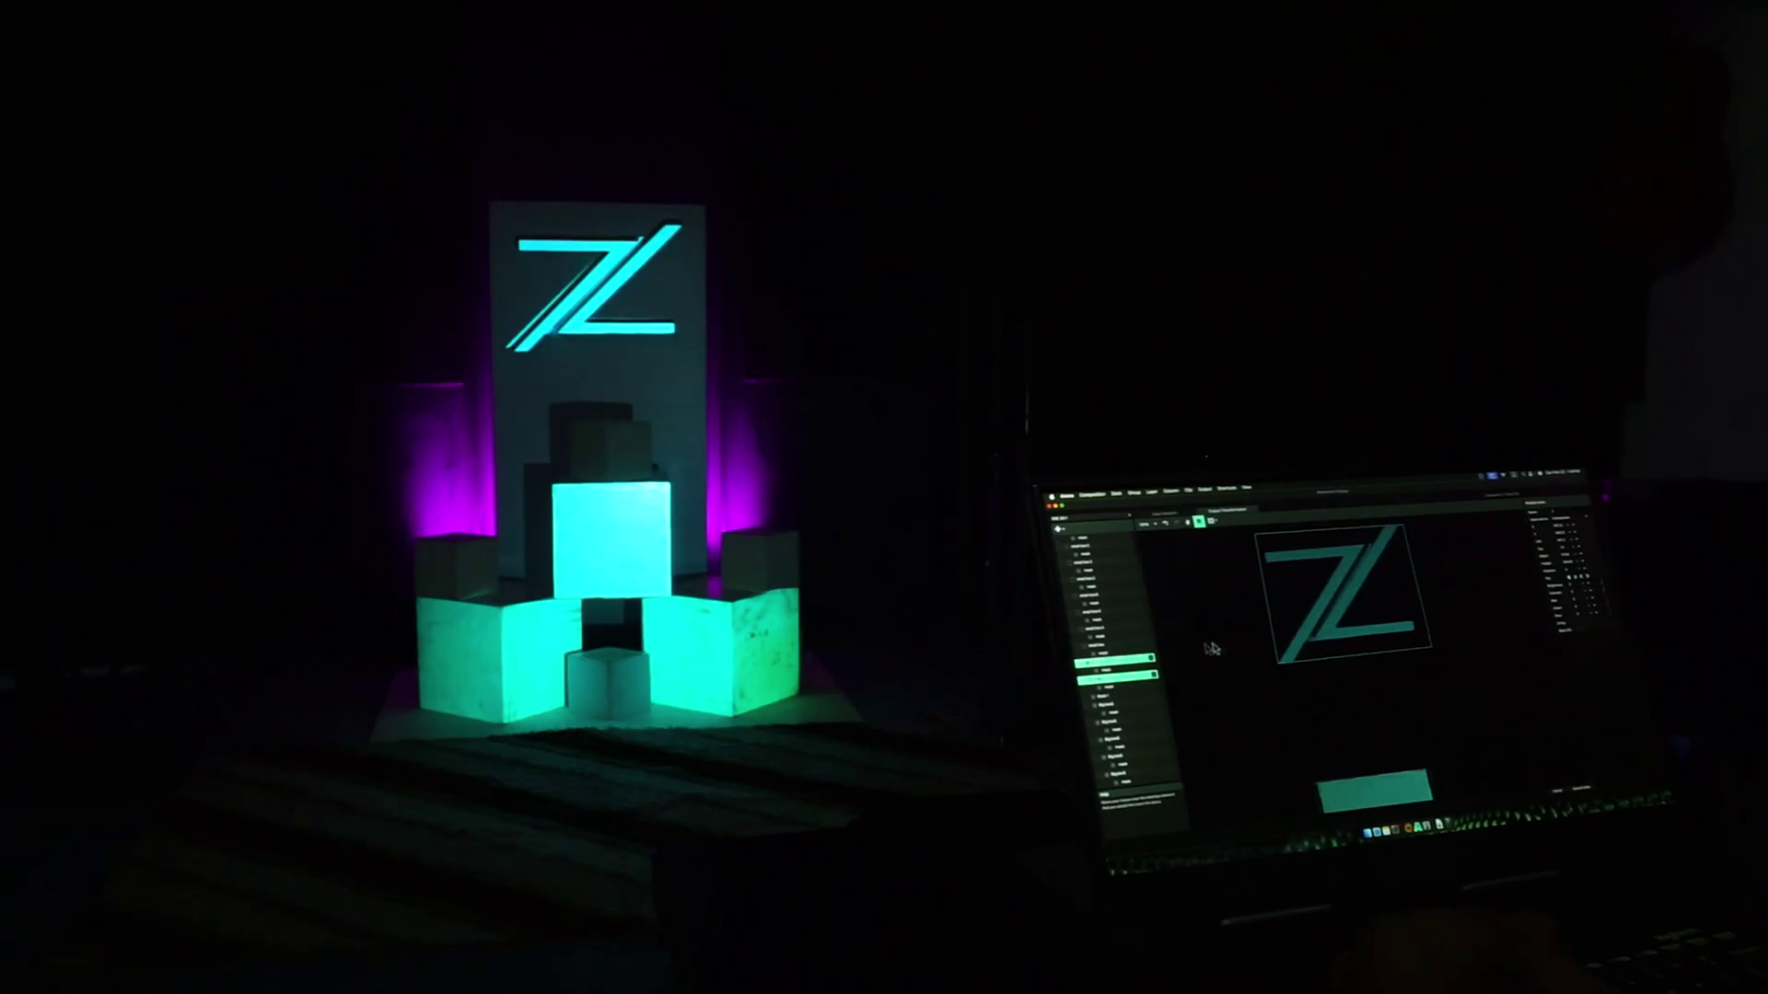
click(1224, 511)
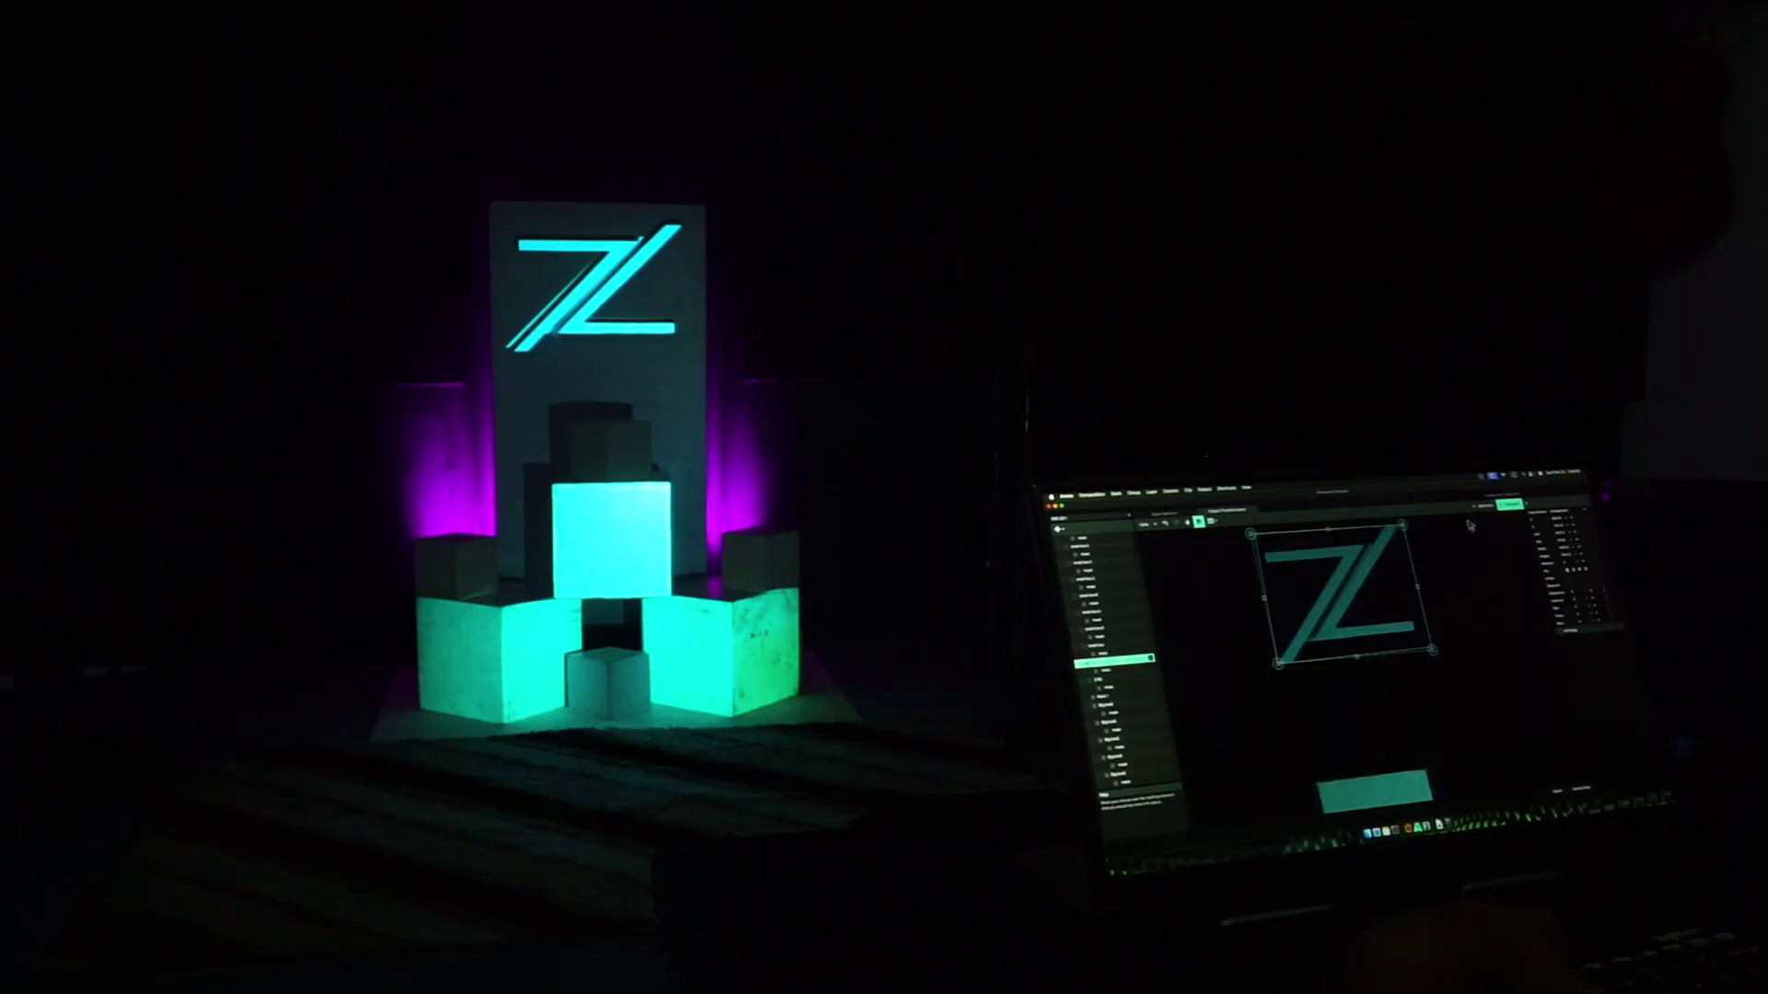
key(Down)
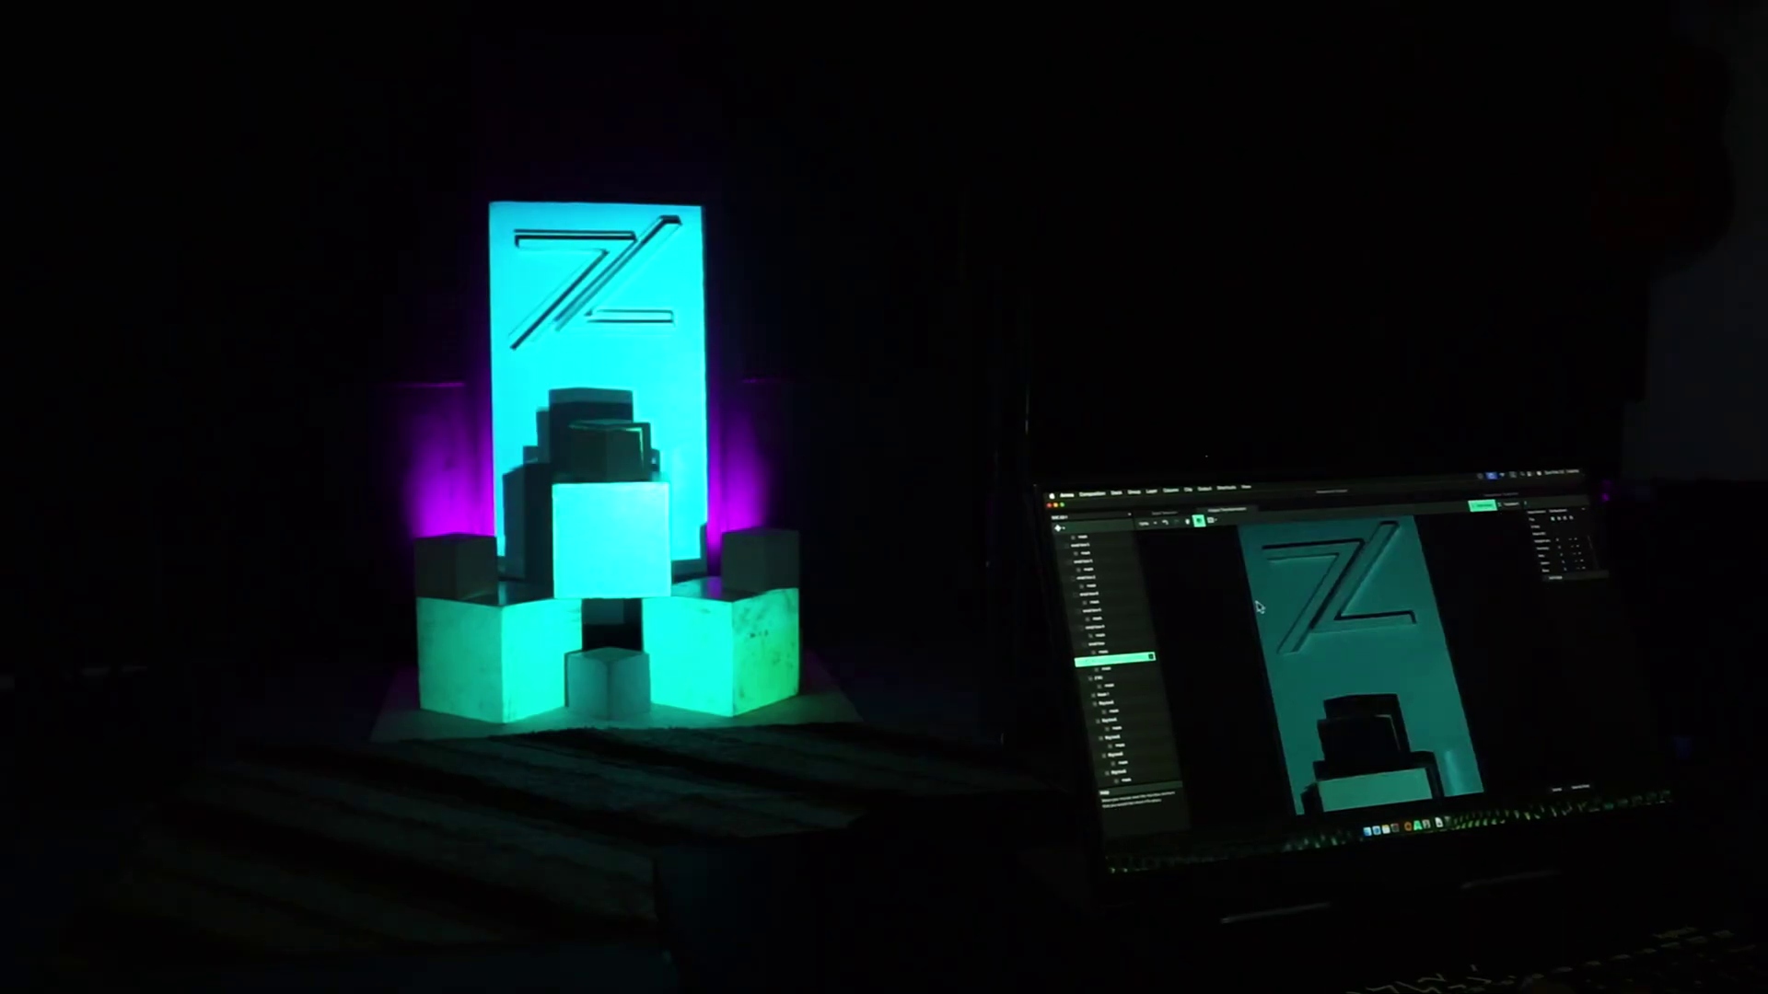
key(Down)
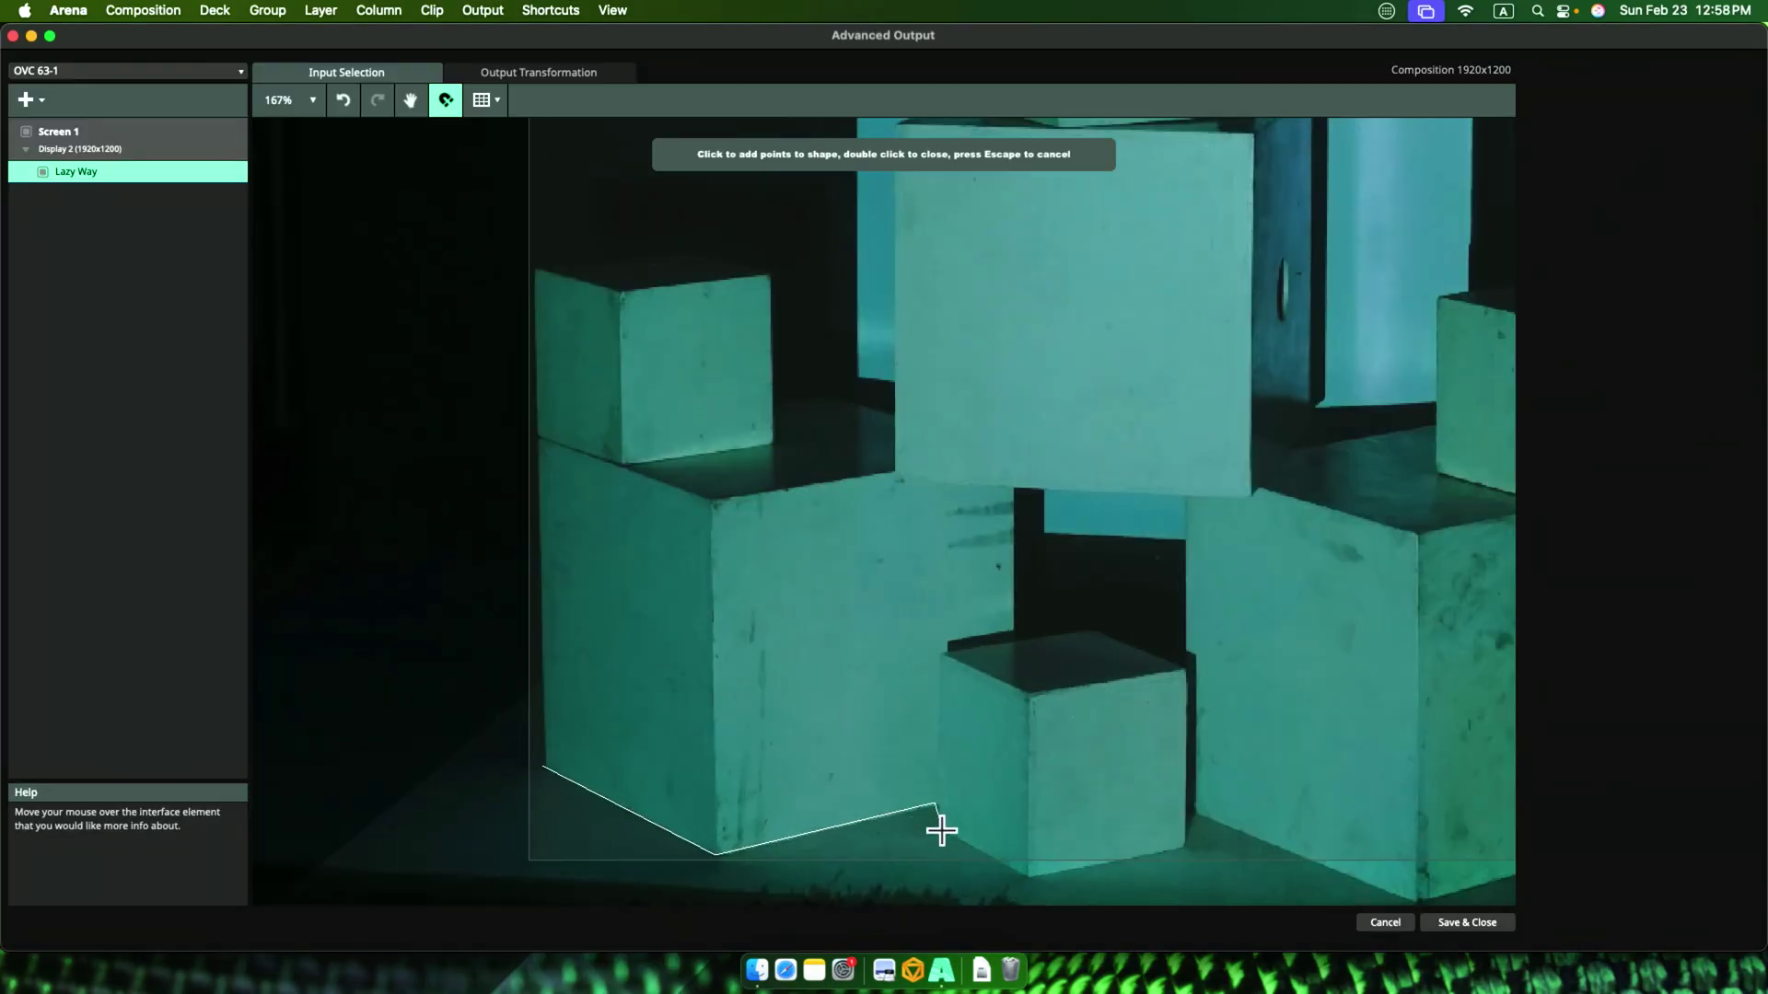
- Add mask points along the box edge and start a mask outline around the Z logo
scroll(941, 832, up, 5)
scroll(941, 819, down, 5)
click(1239, 842)
scroll(1116, 623, up, 2)
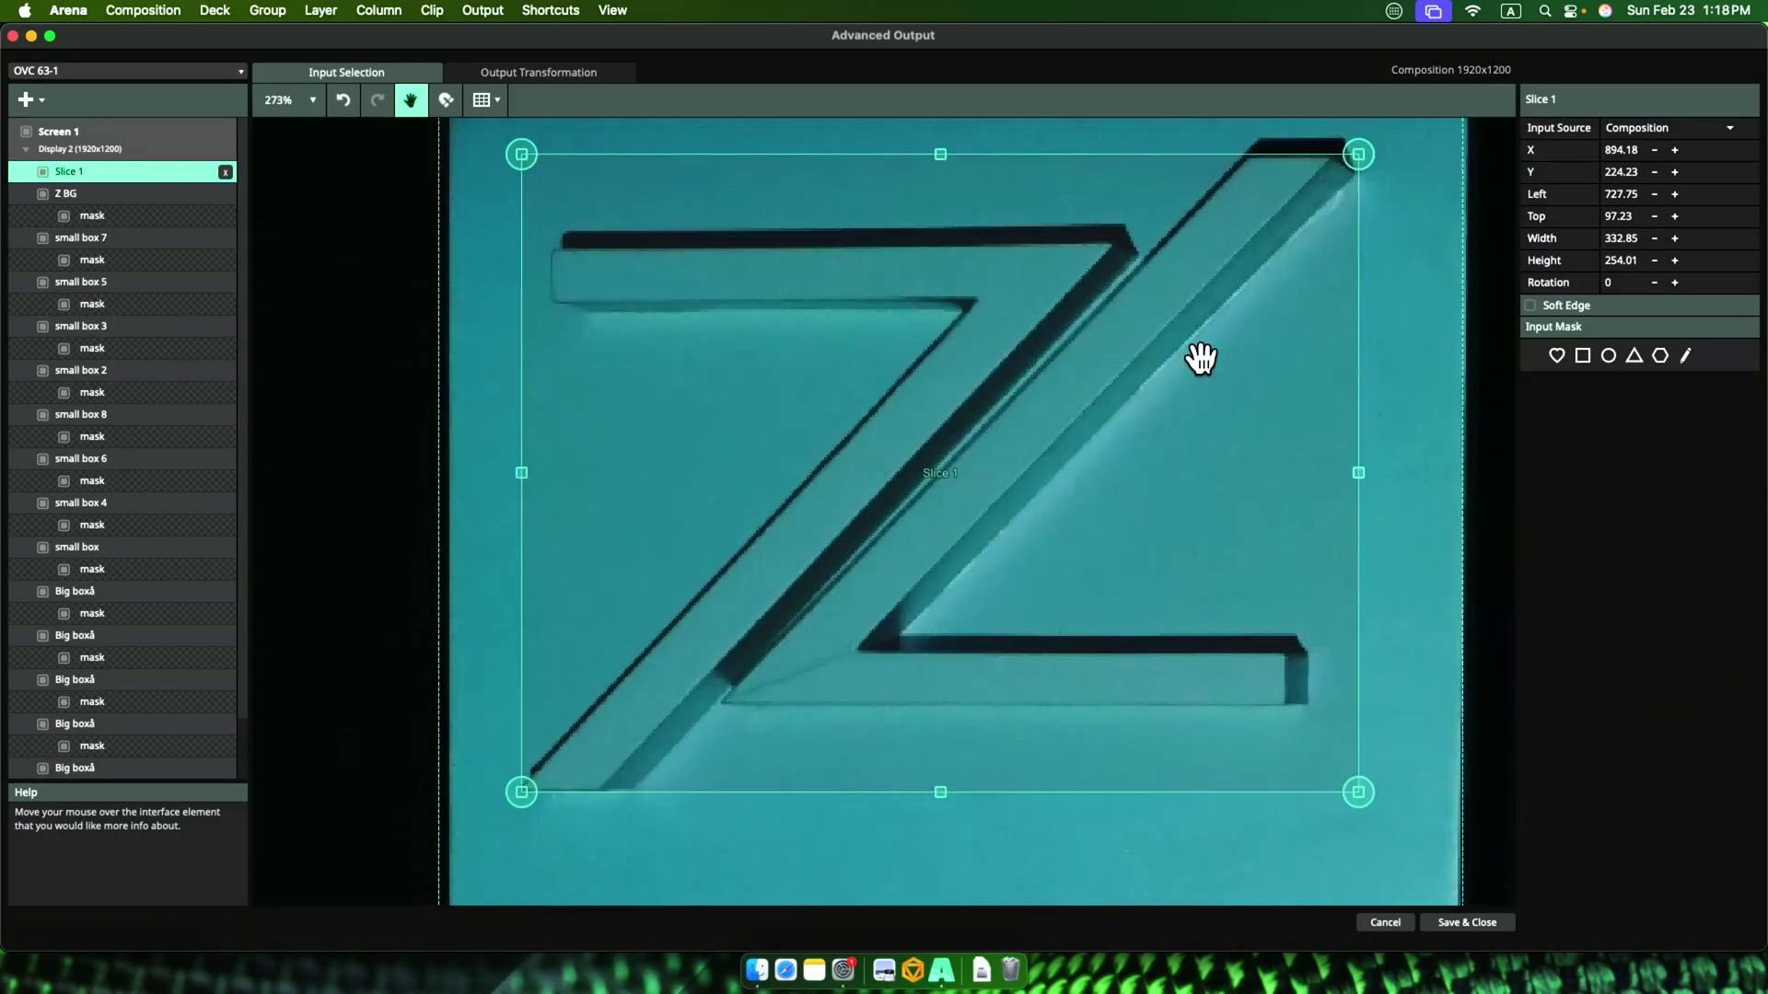
click(554, 251)
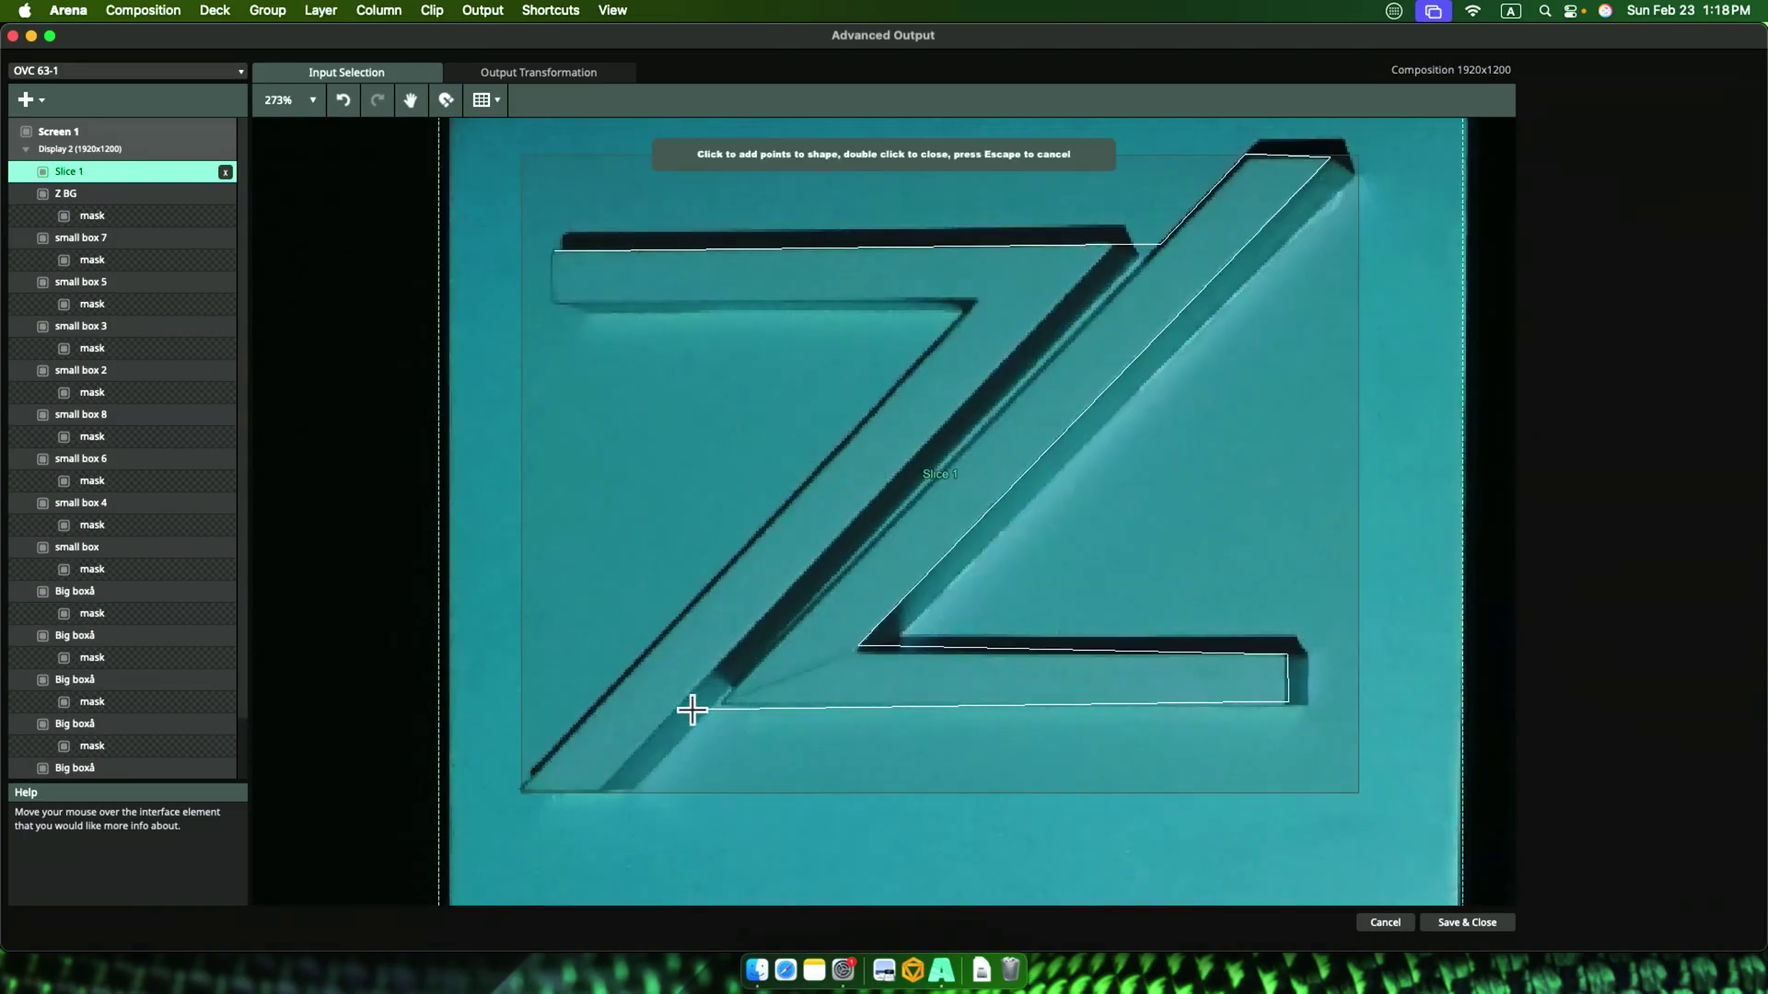
scroll(620, 654, down, 5)
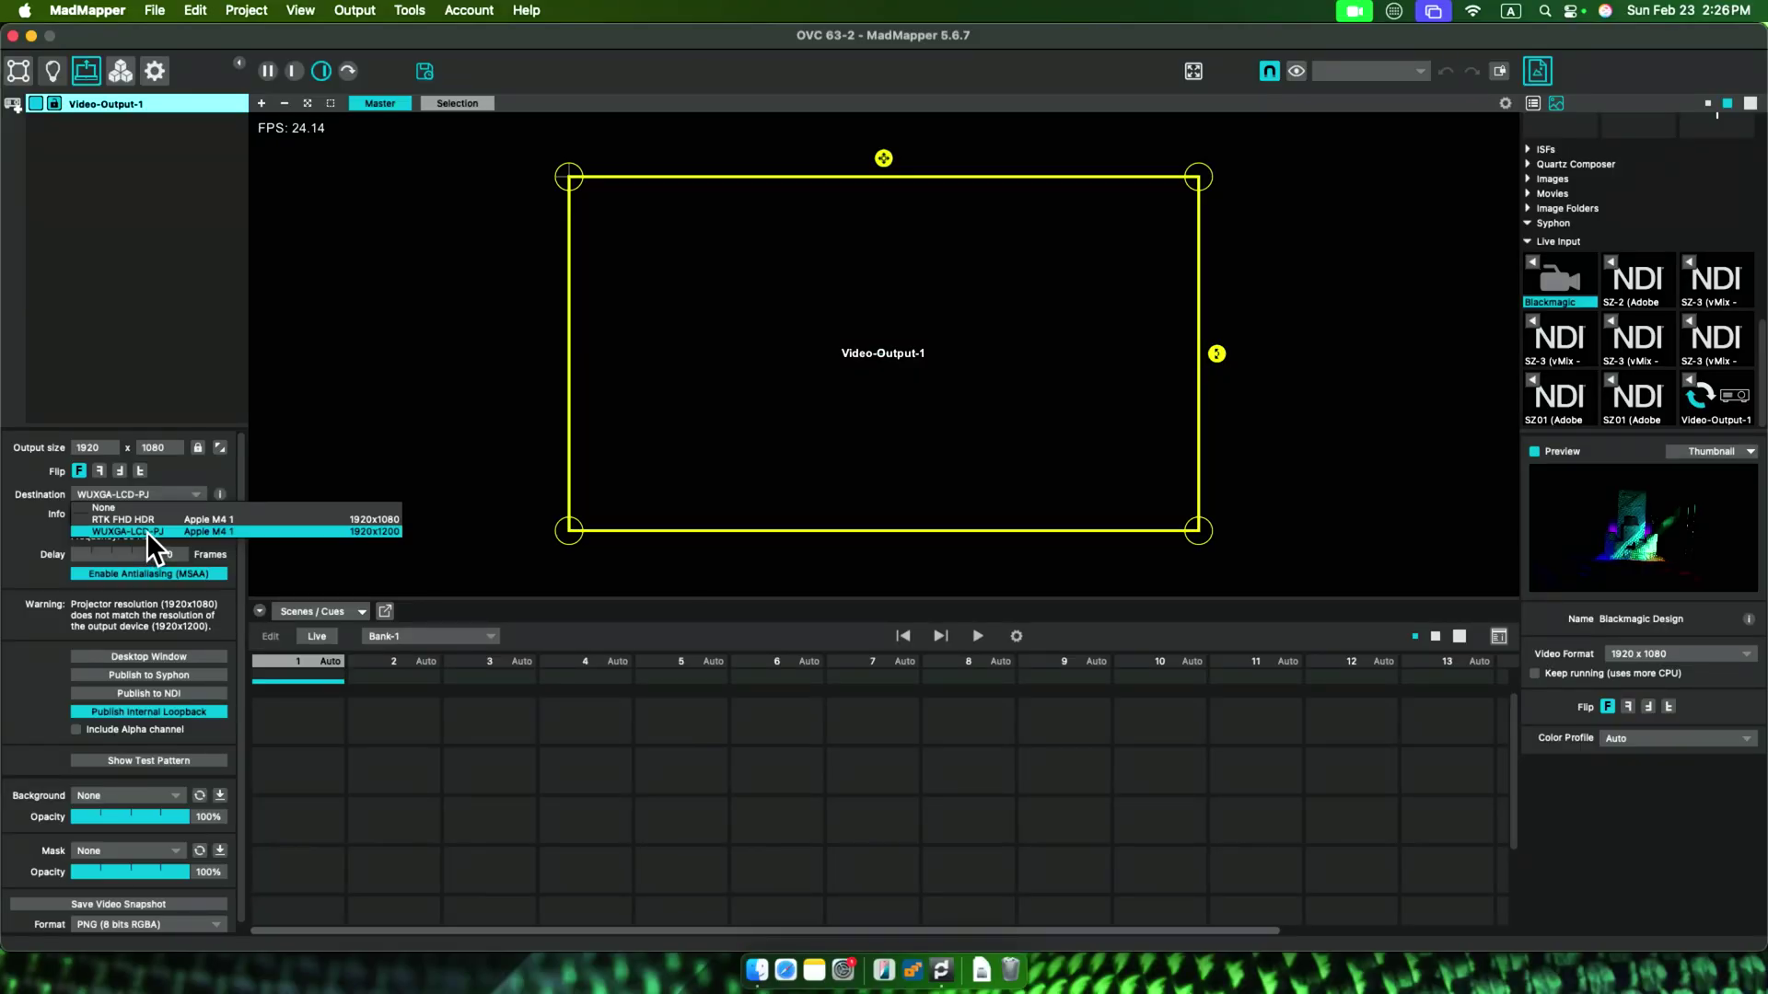
- Set the output destination to WUXGA-LCD-PJ and launch the Space Scanner
click(147, 532)
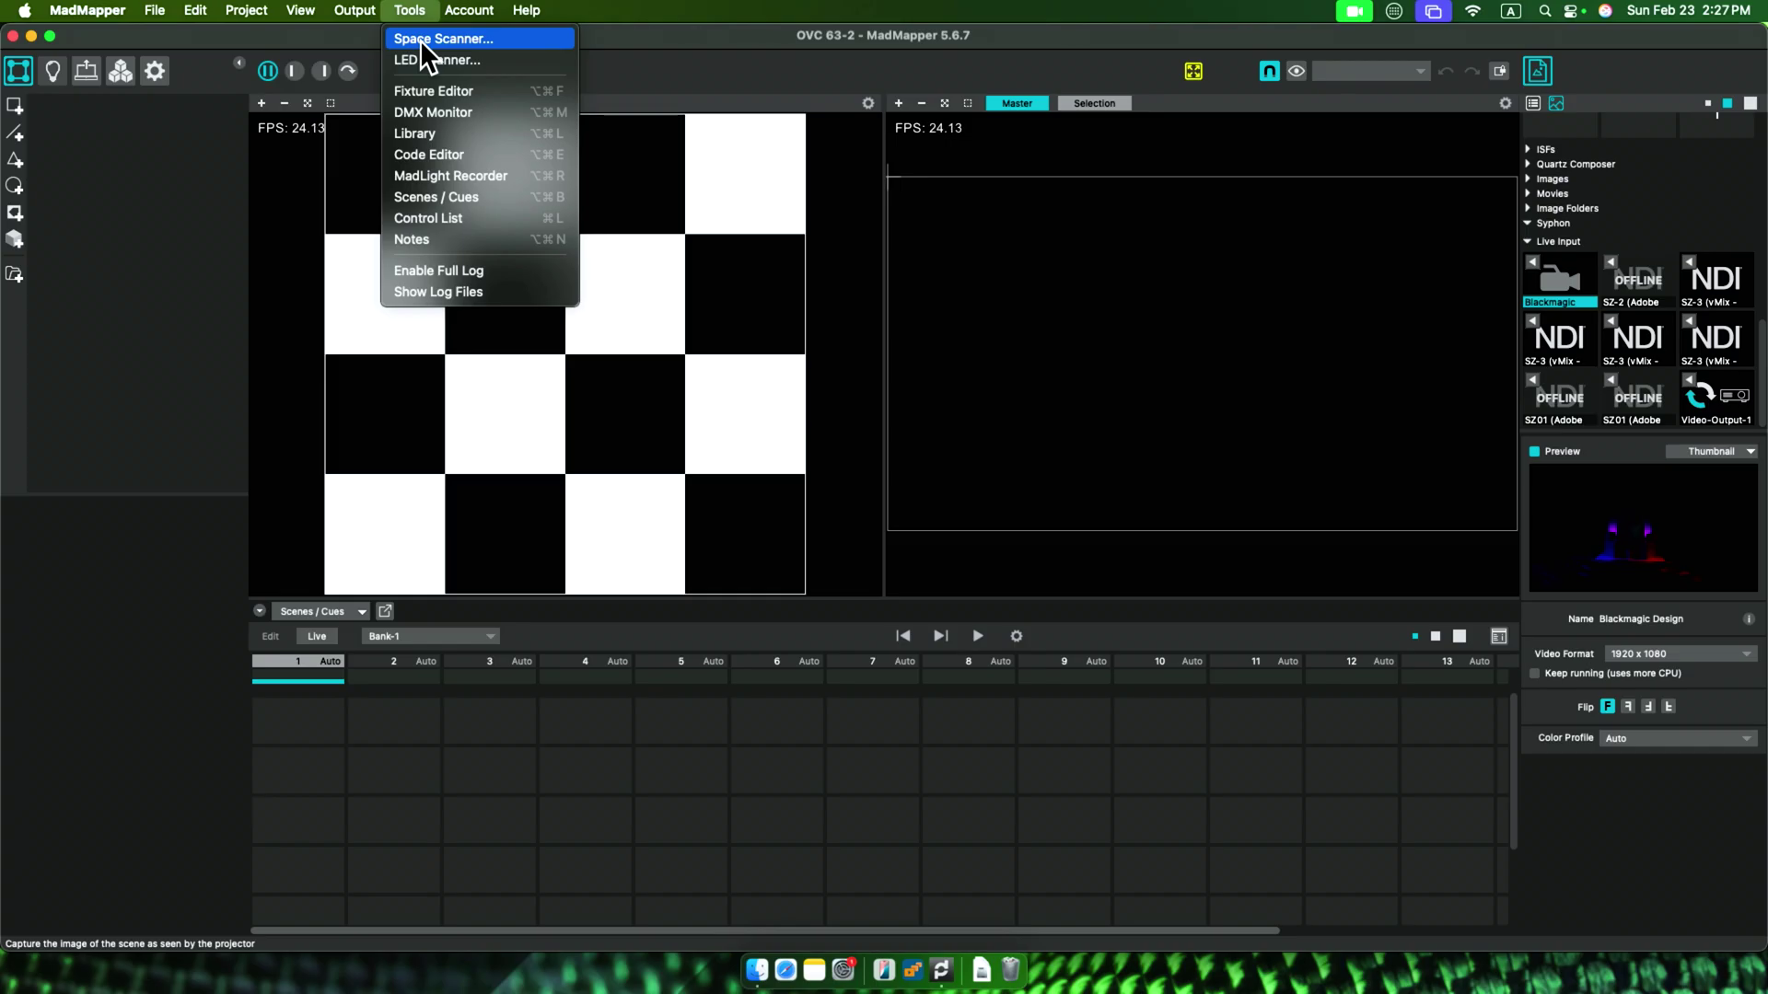
click(420, 40)
click(424, 70)
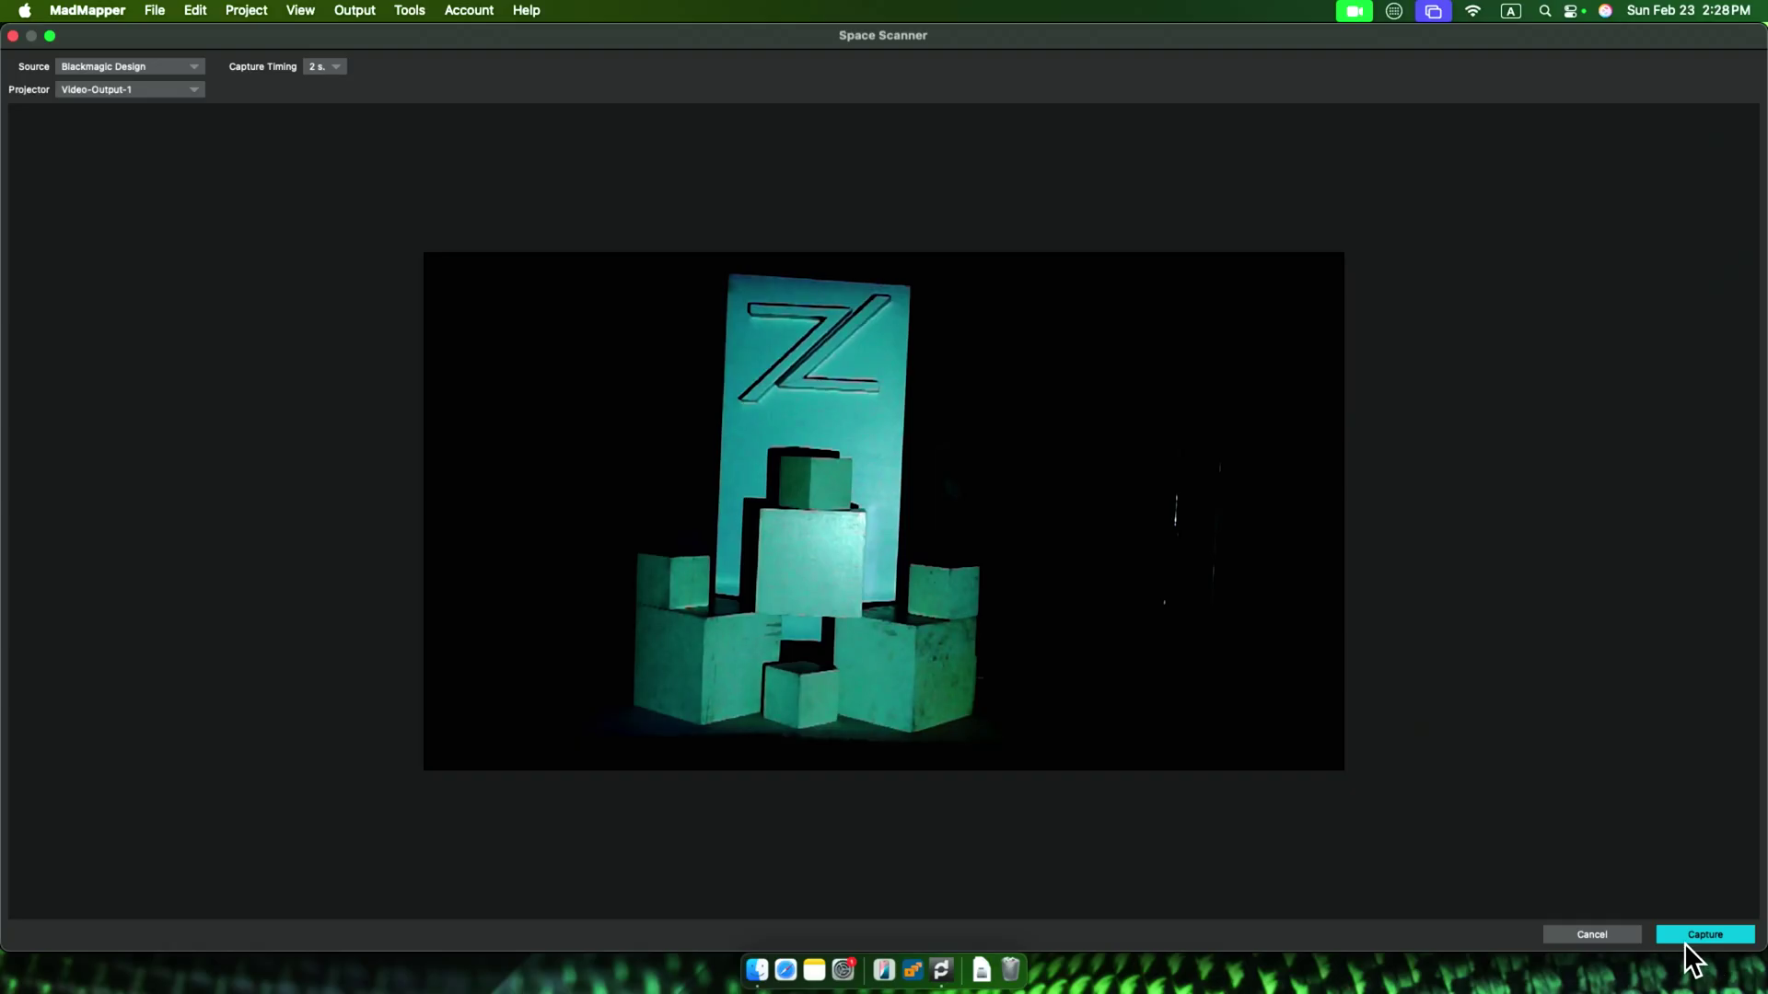
- Start the Space Scanner capture of the installation
click(1692, 935)
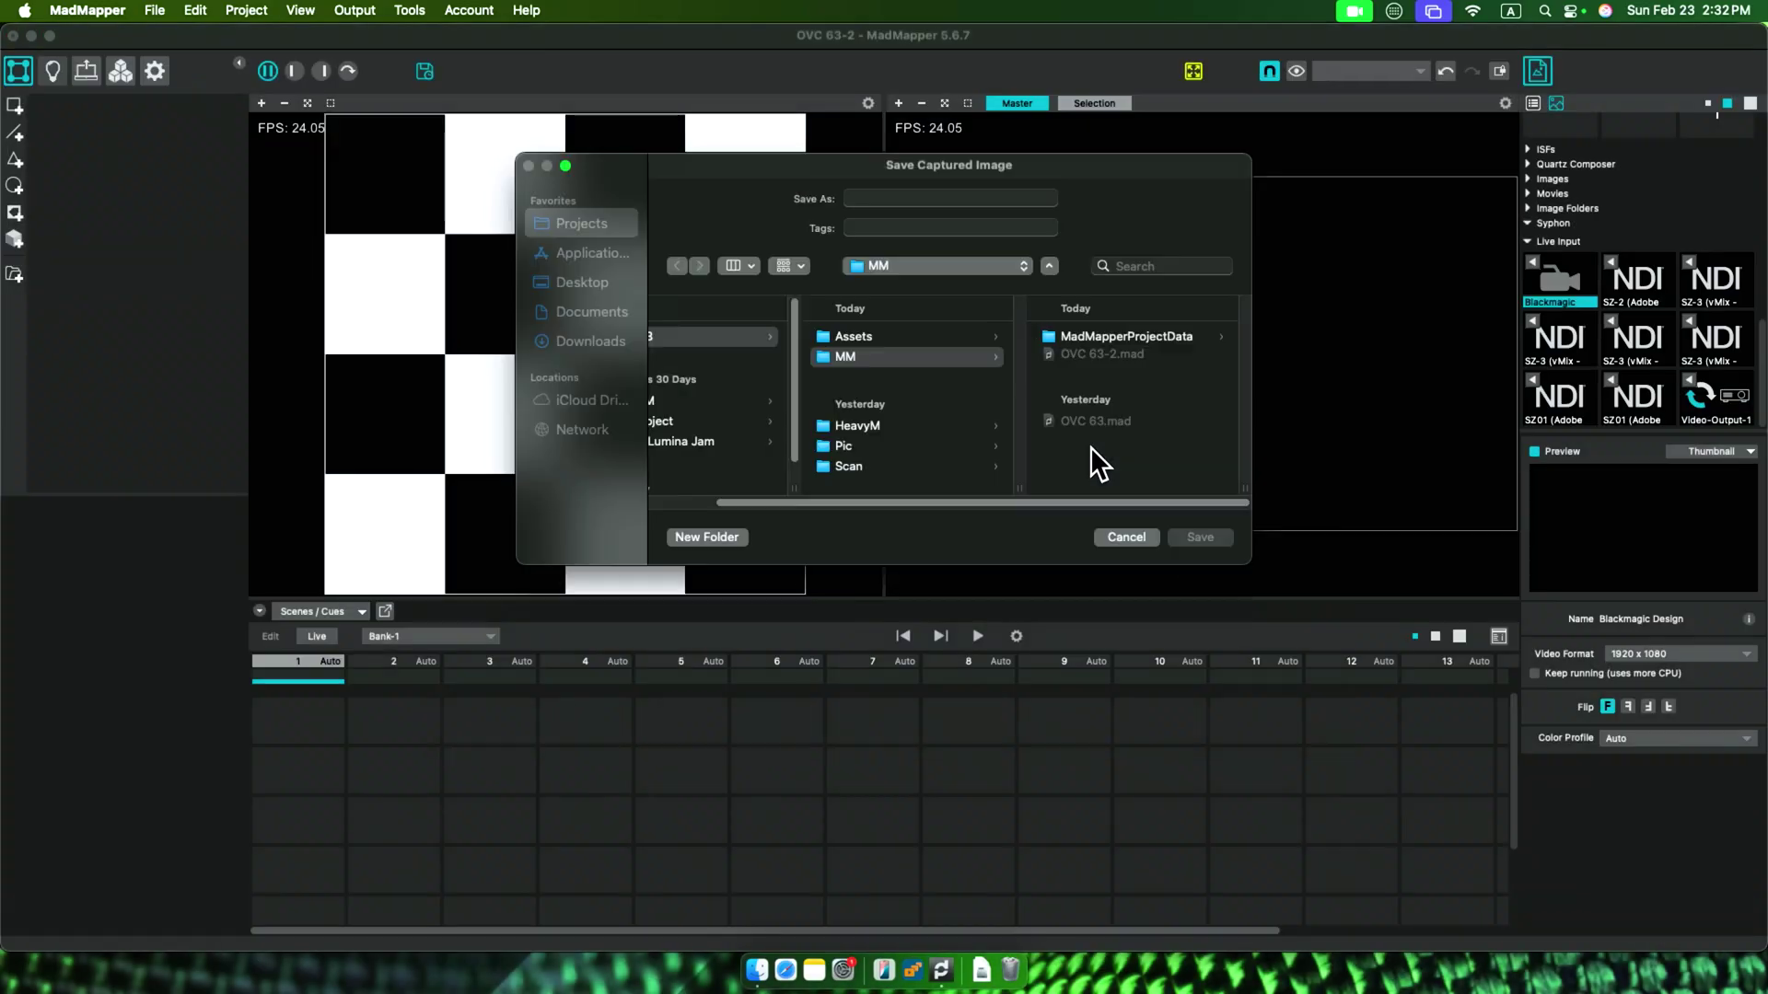
- Save the captured scan image as Pic 3 in the Scan folder
click(848, 466)
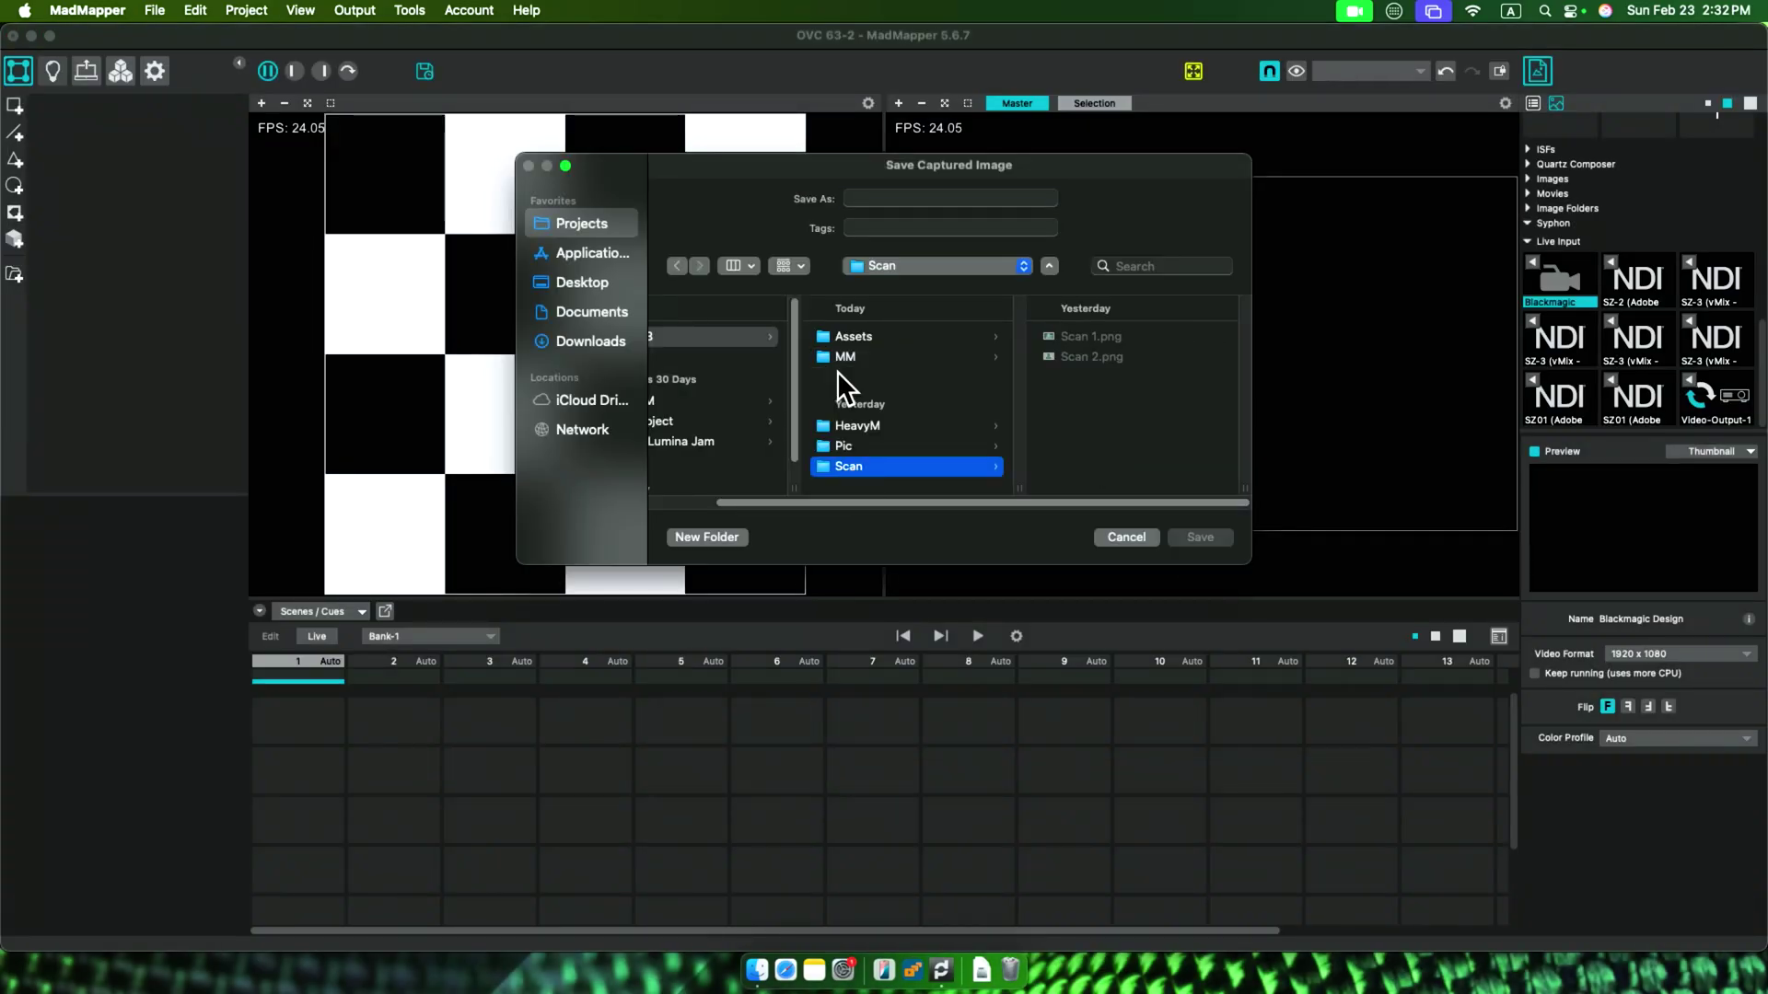
click(870, 198)
text(Pic 3)
click(1225, 532)
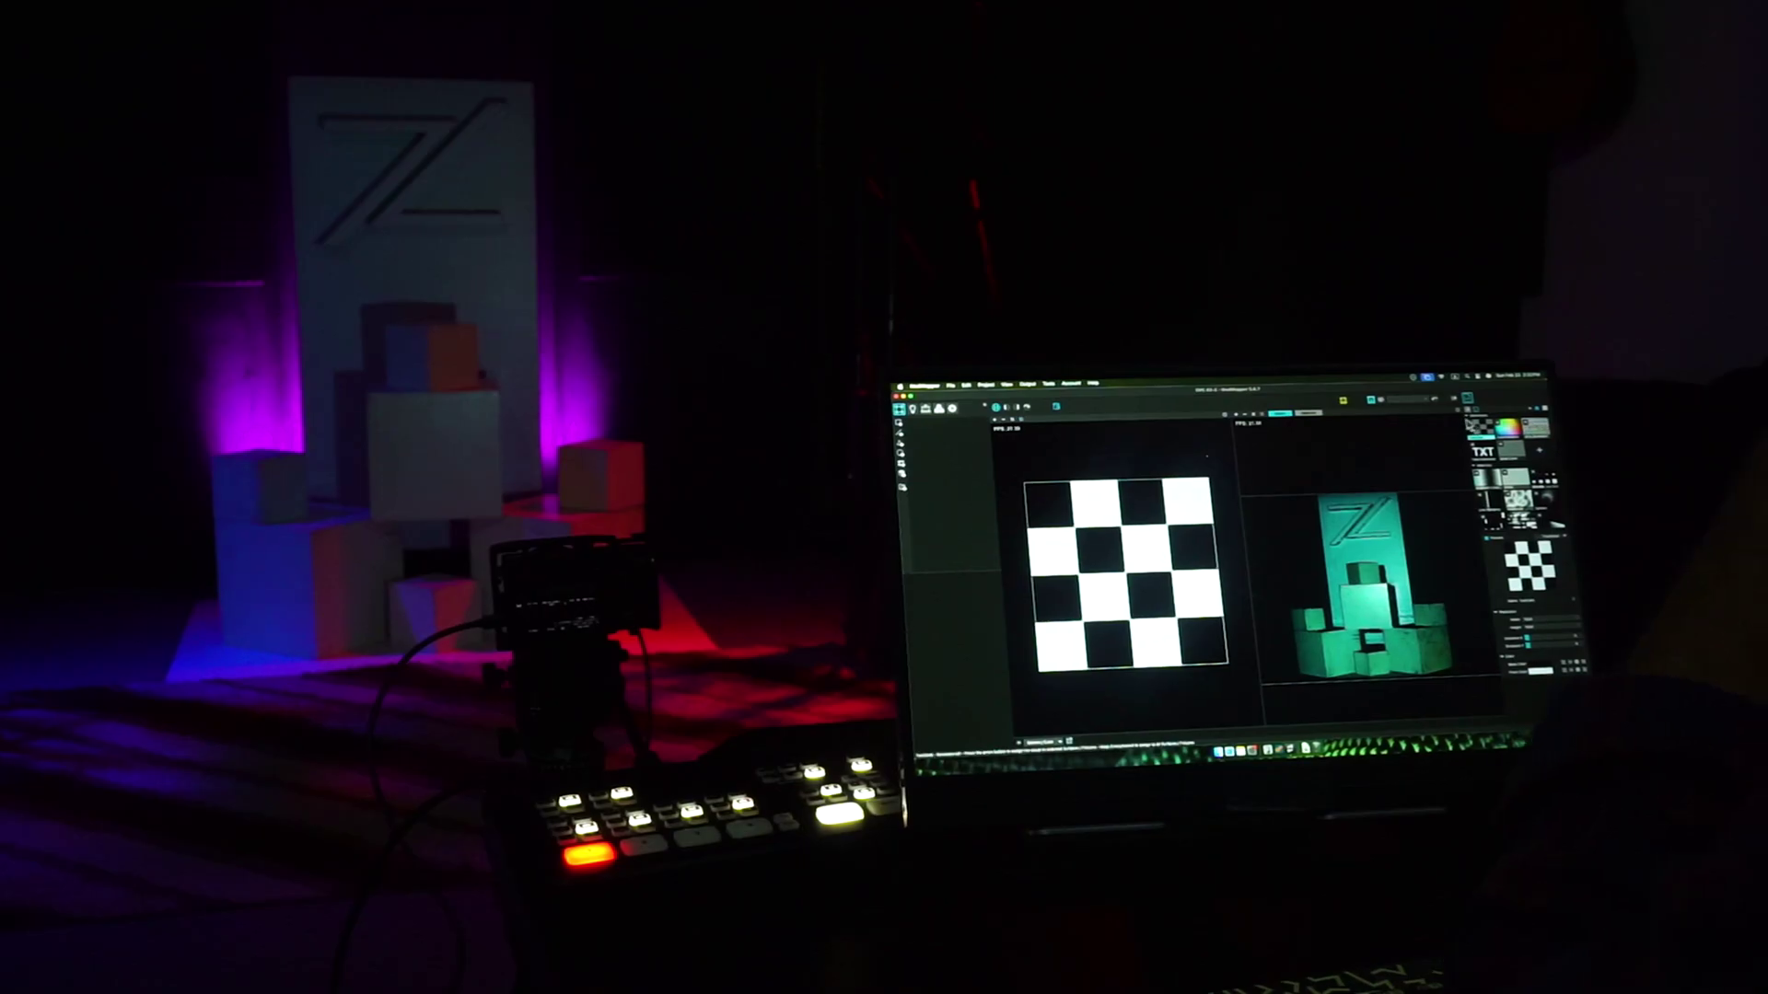
- Add a TestCard quad, shrink its input to one checker cell, and colour it red
click(900, 428)
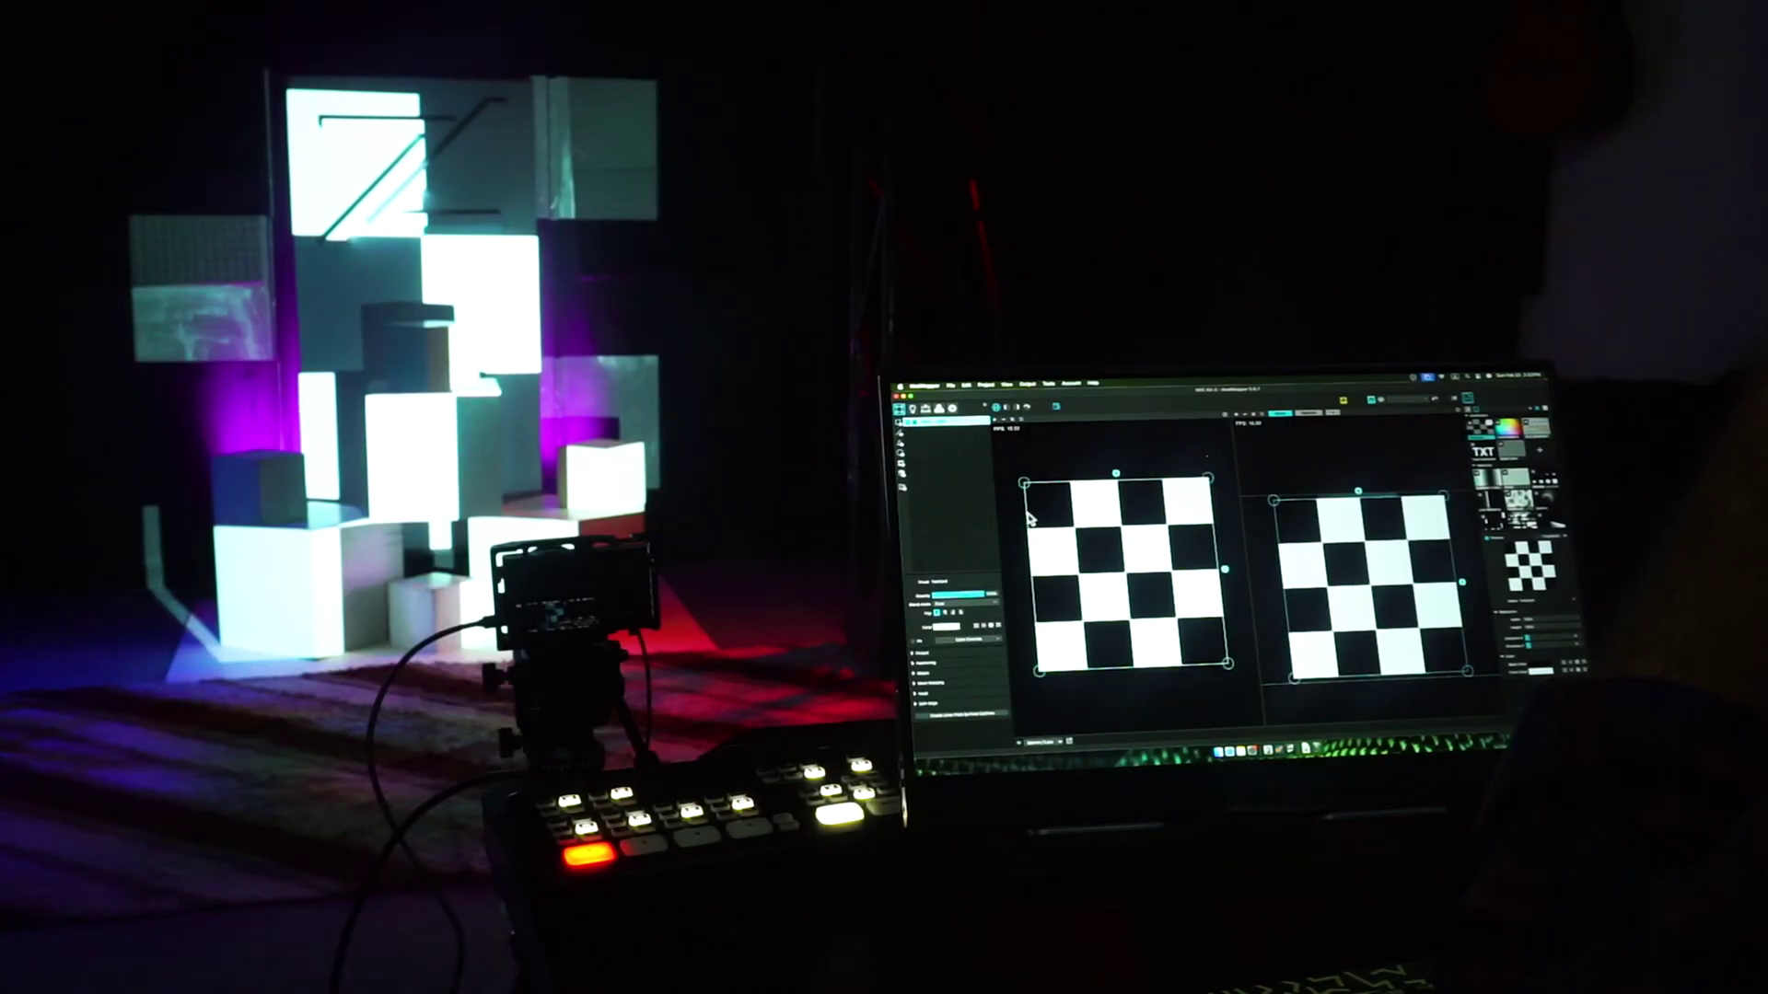
drag(1229, 667, 1073, 532)
scroll(1073, 532, up, 5)
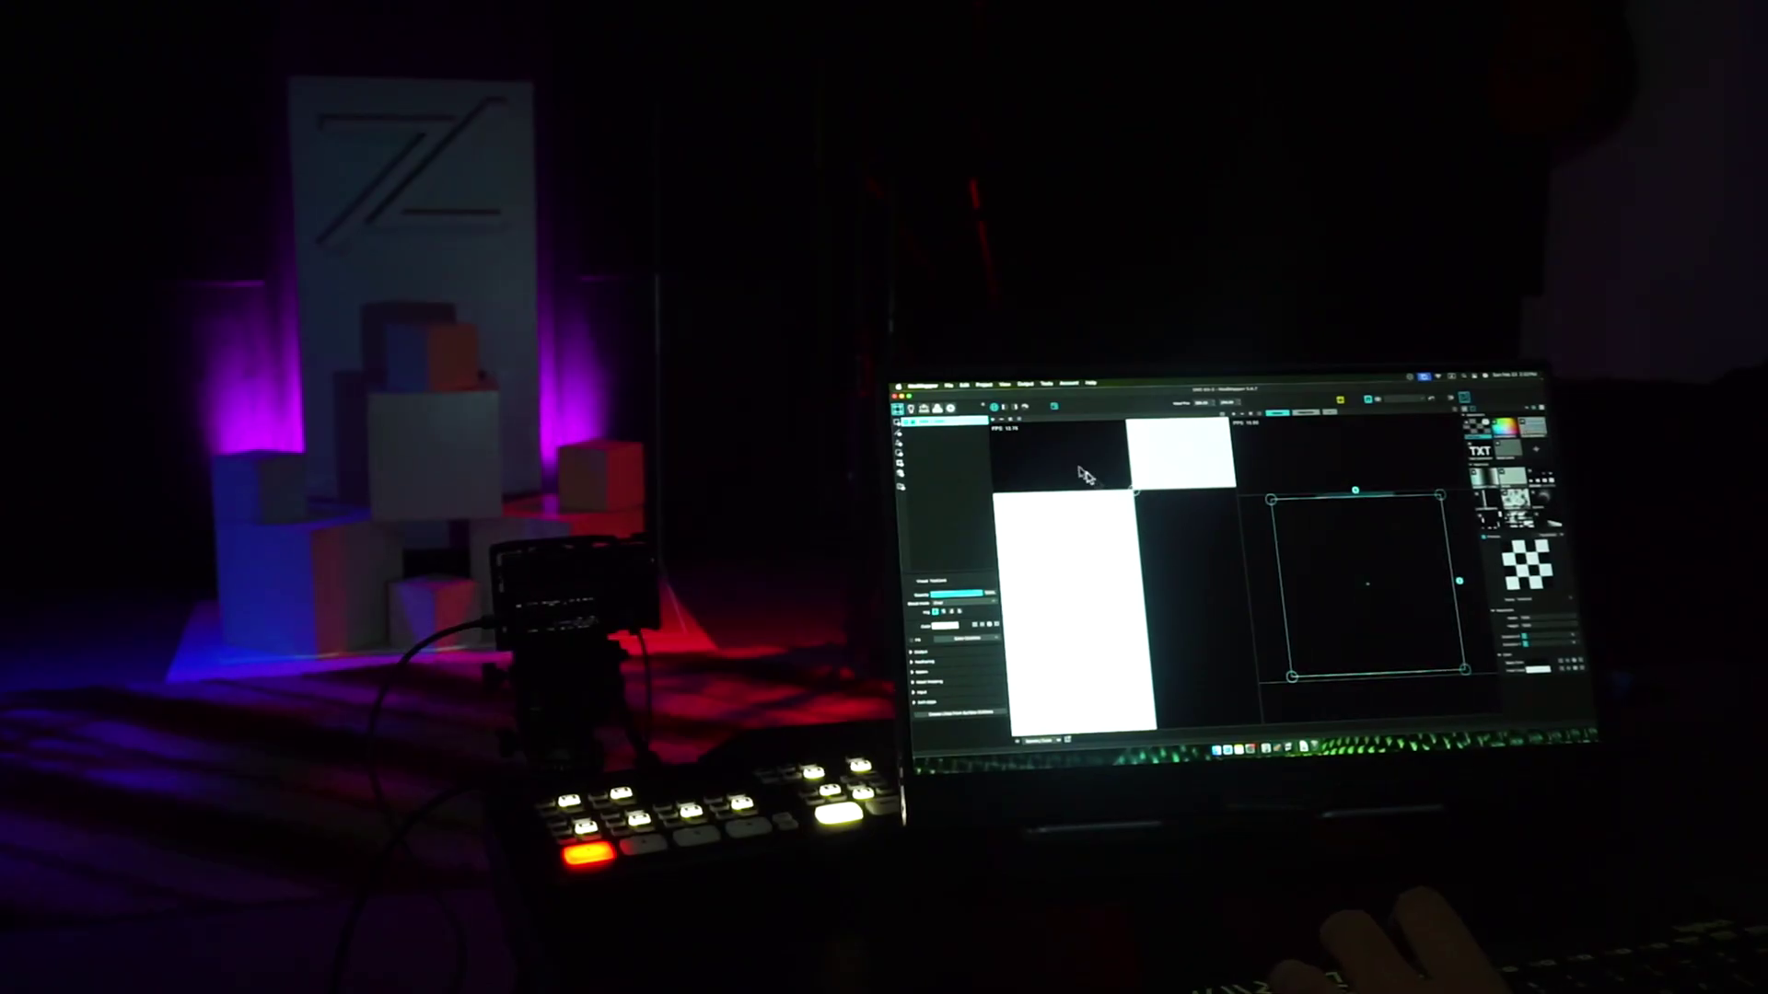
click(1570, 675)
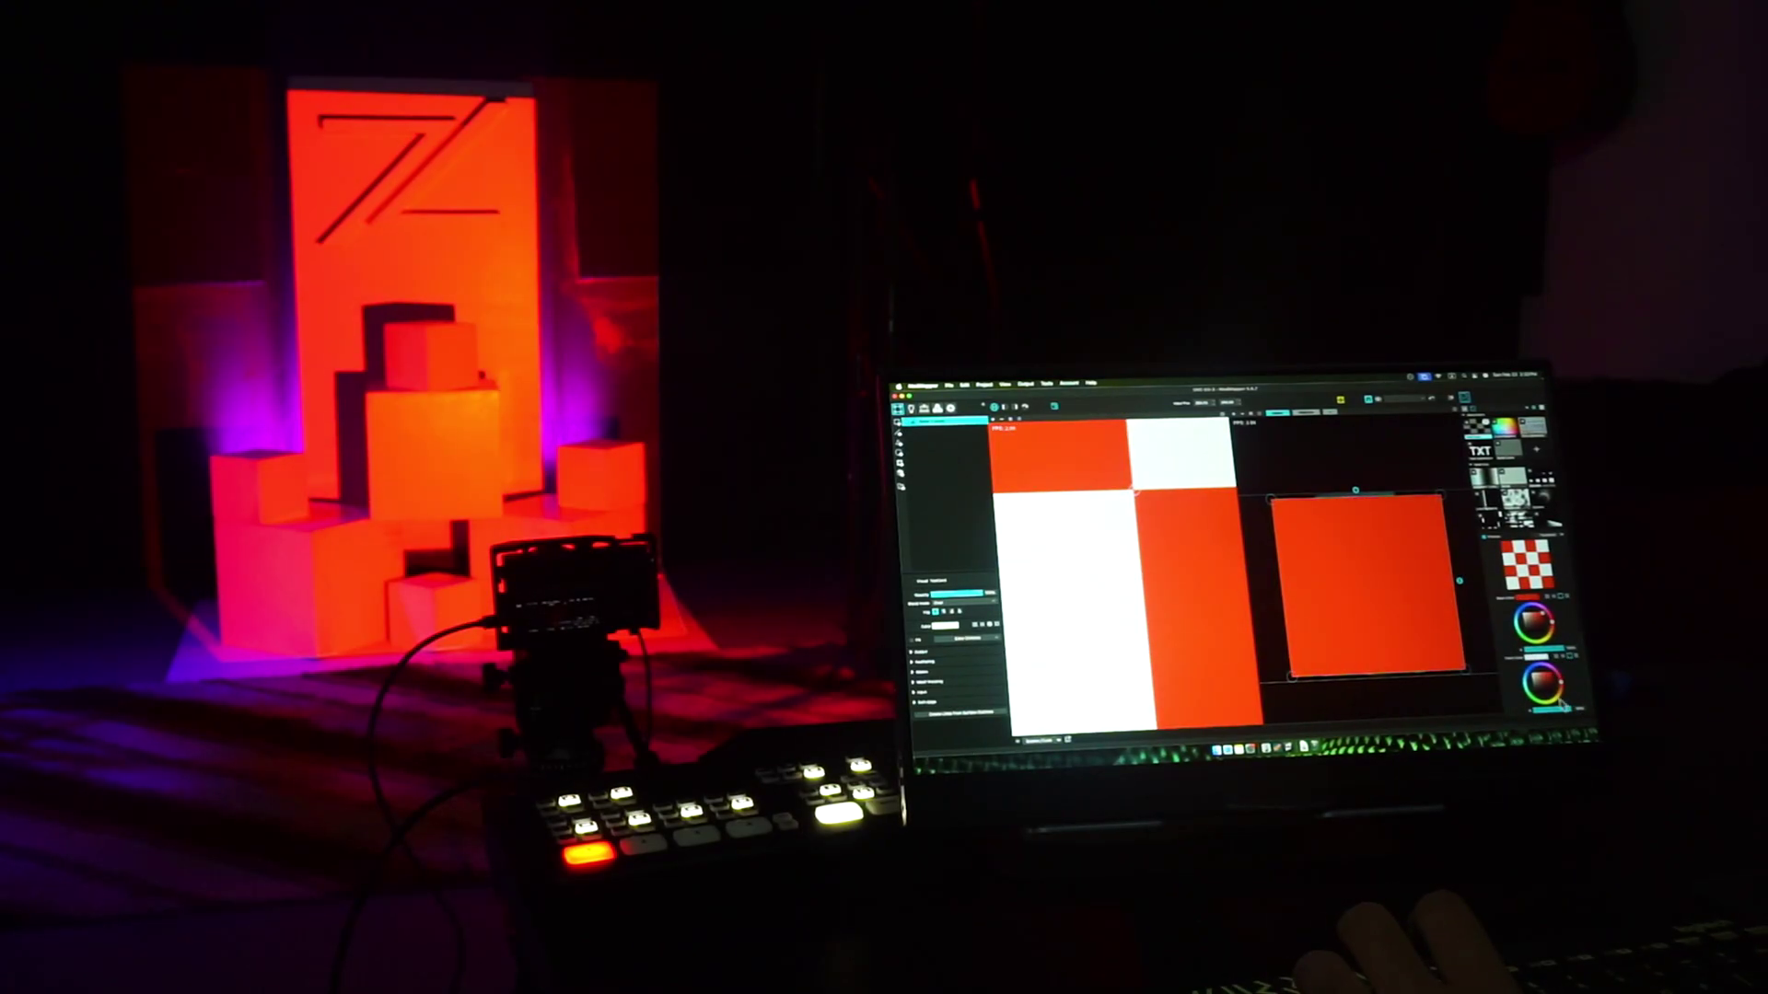
click(1554, 680)
click(1522, 673)
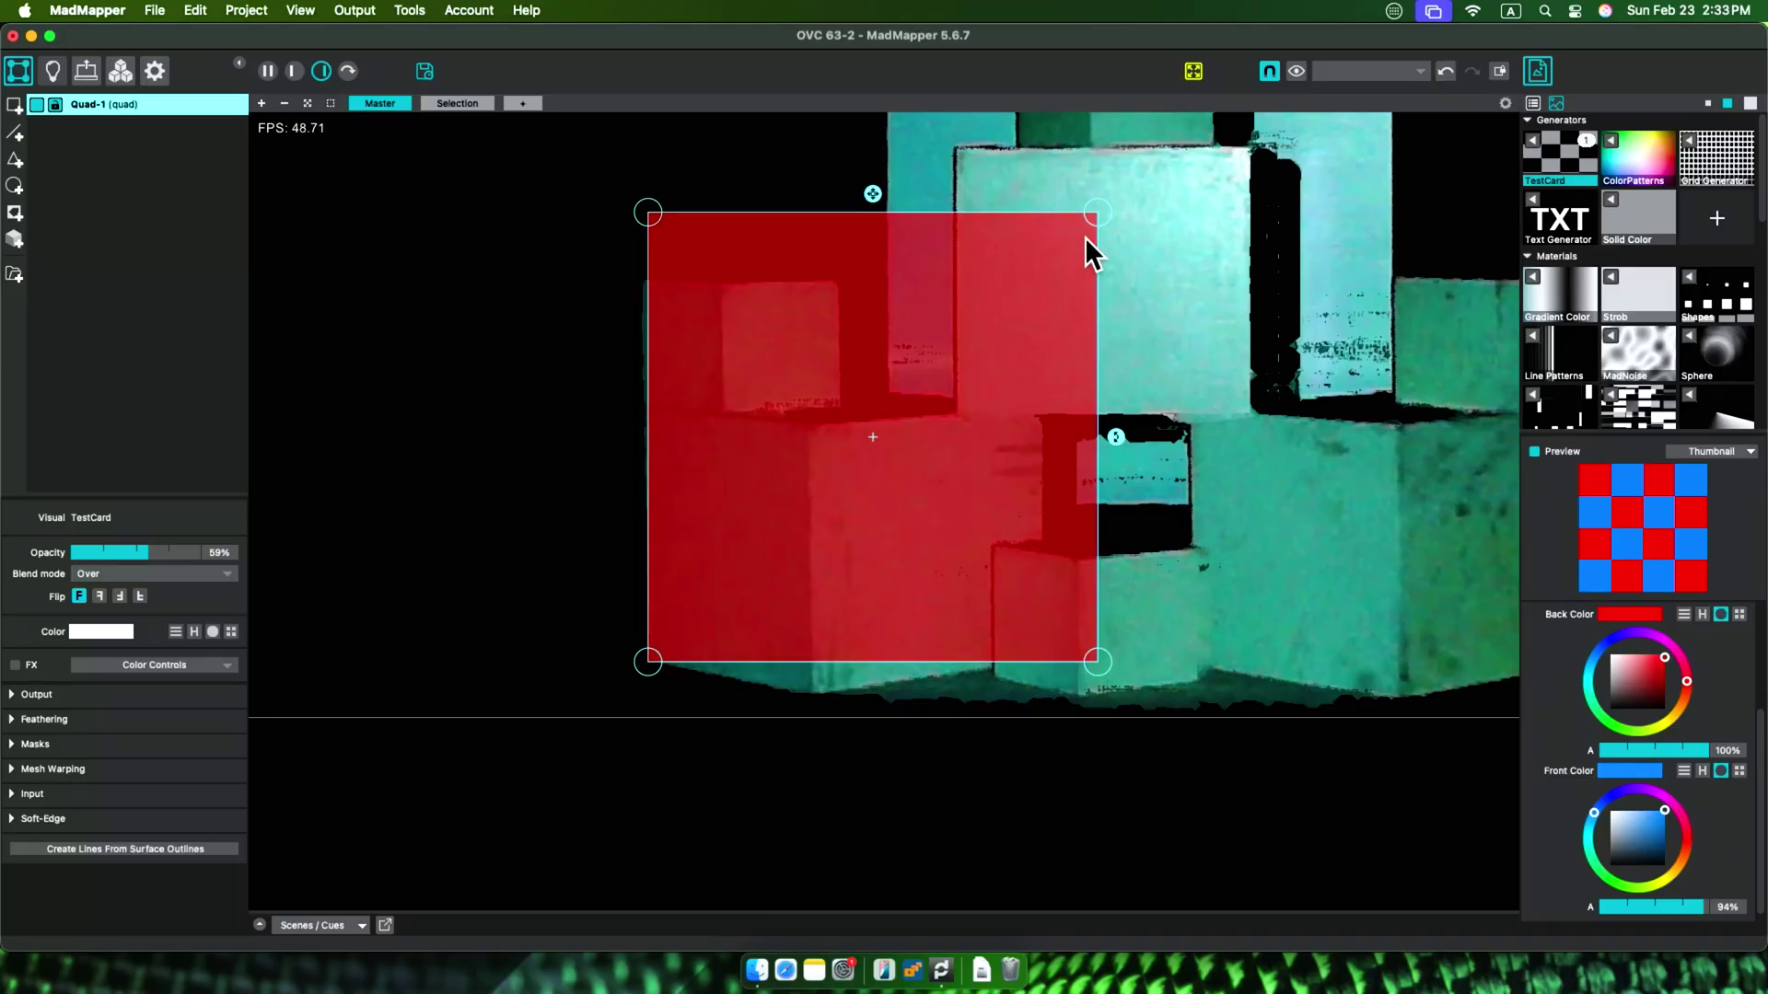
- Drag the quad corners onto the box faces in the scanned image
drag(1089, 248, 1040, 686)
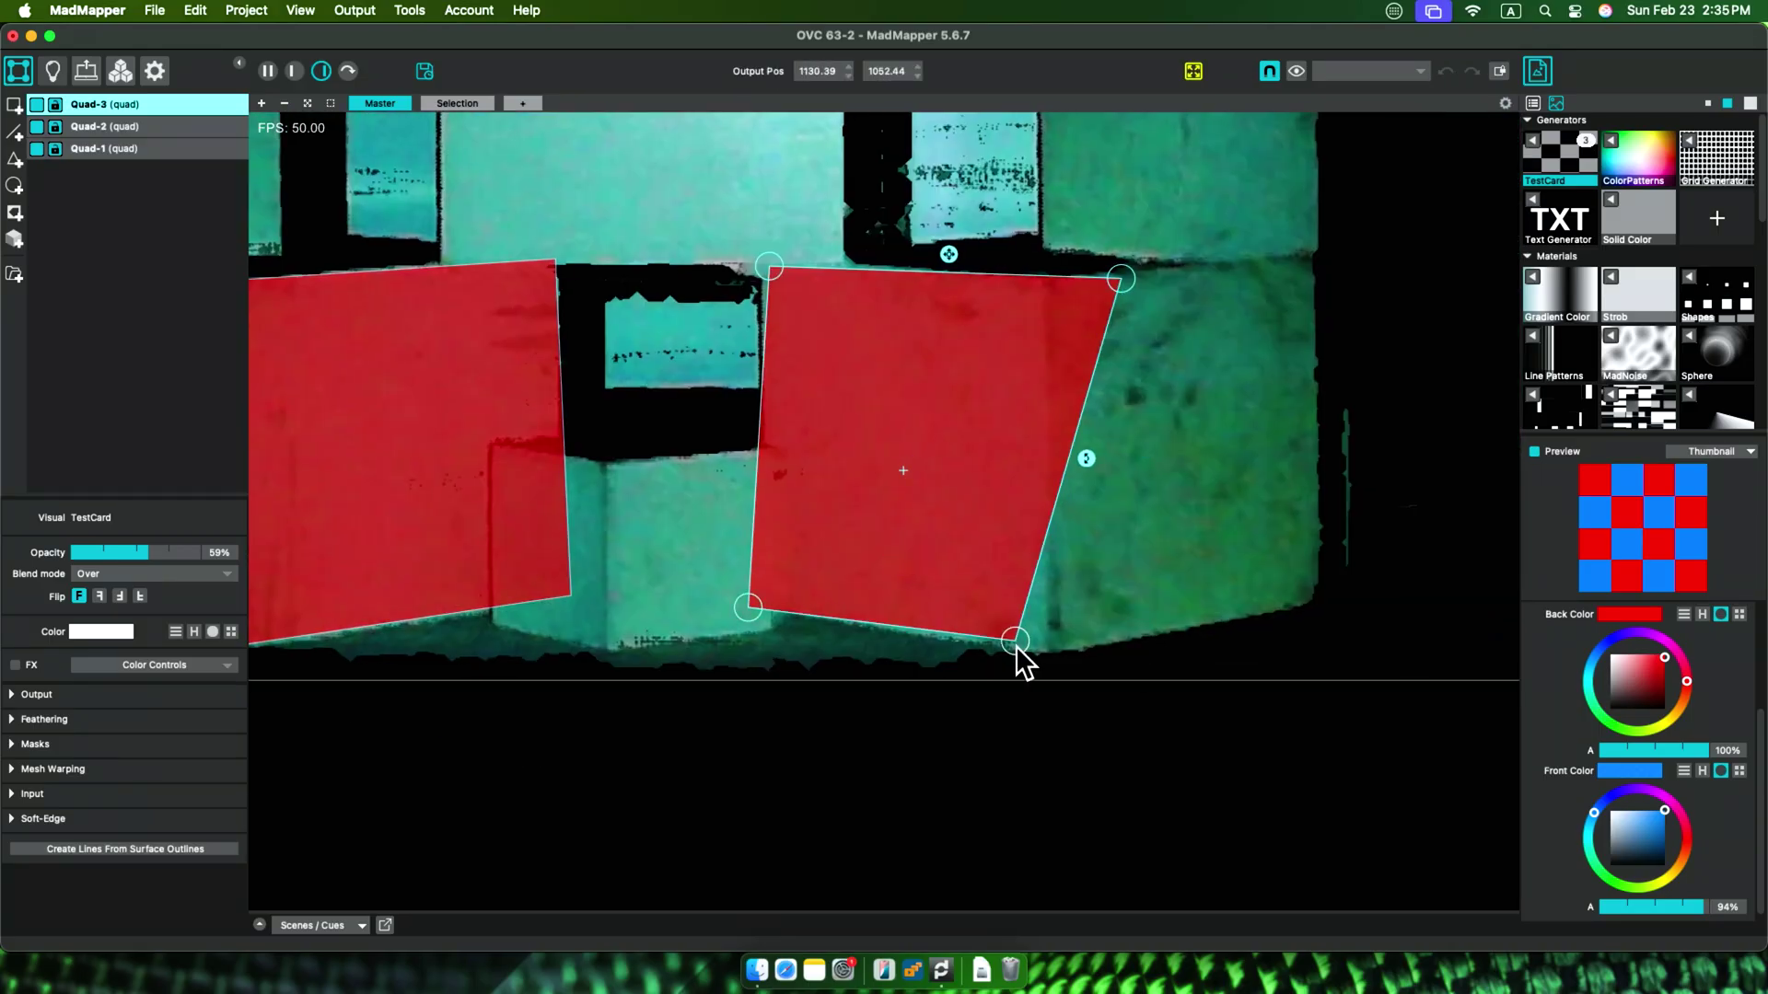
drag(1117, 268, 1035, 284)
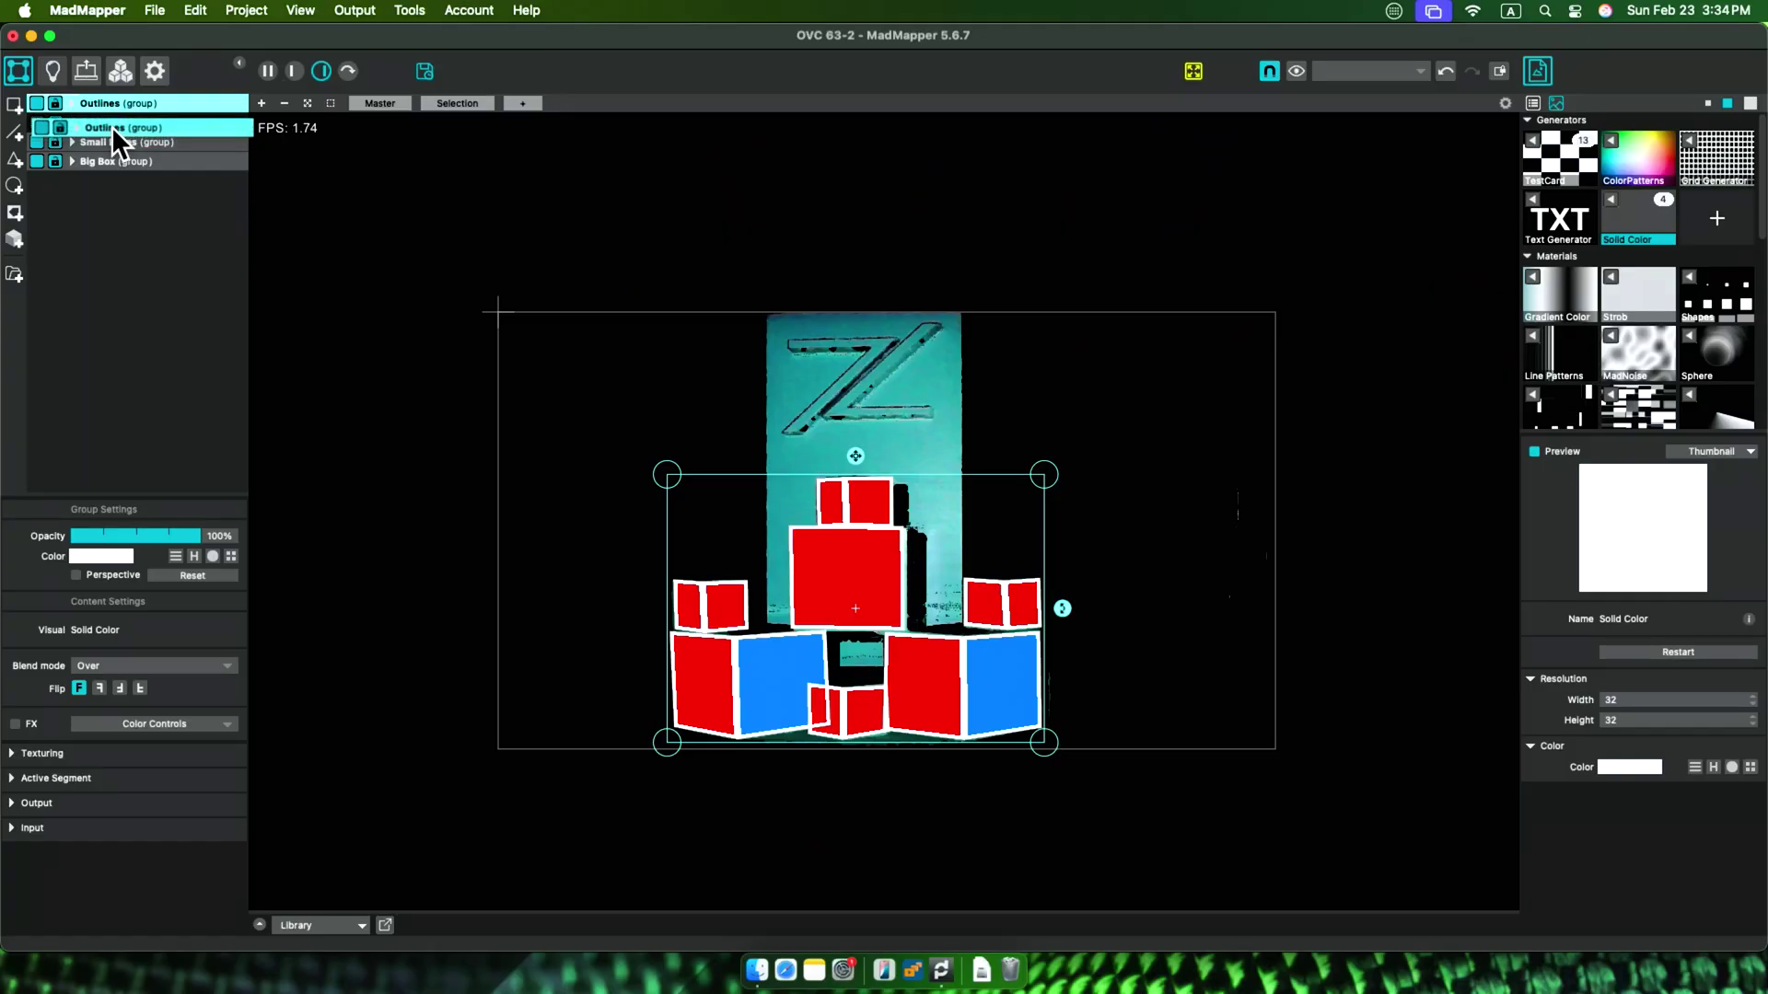
- Move the Outlines group above Small Boxes inside the Z-1 group
drag(112, 125, 91, 157)
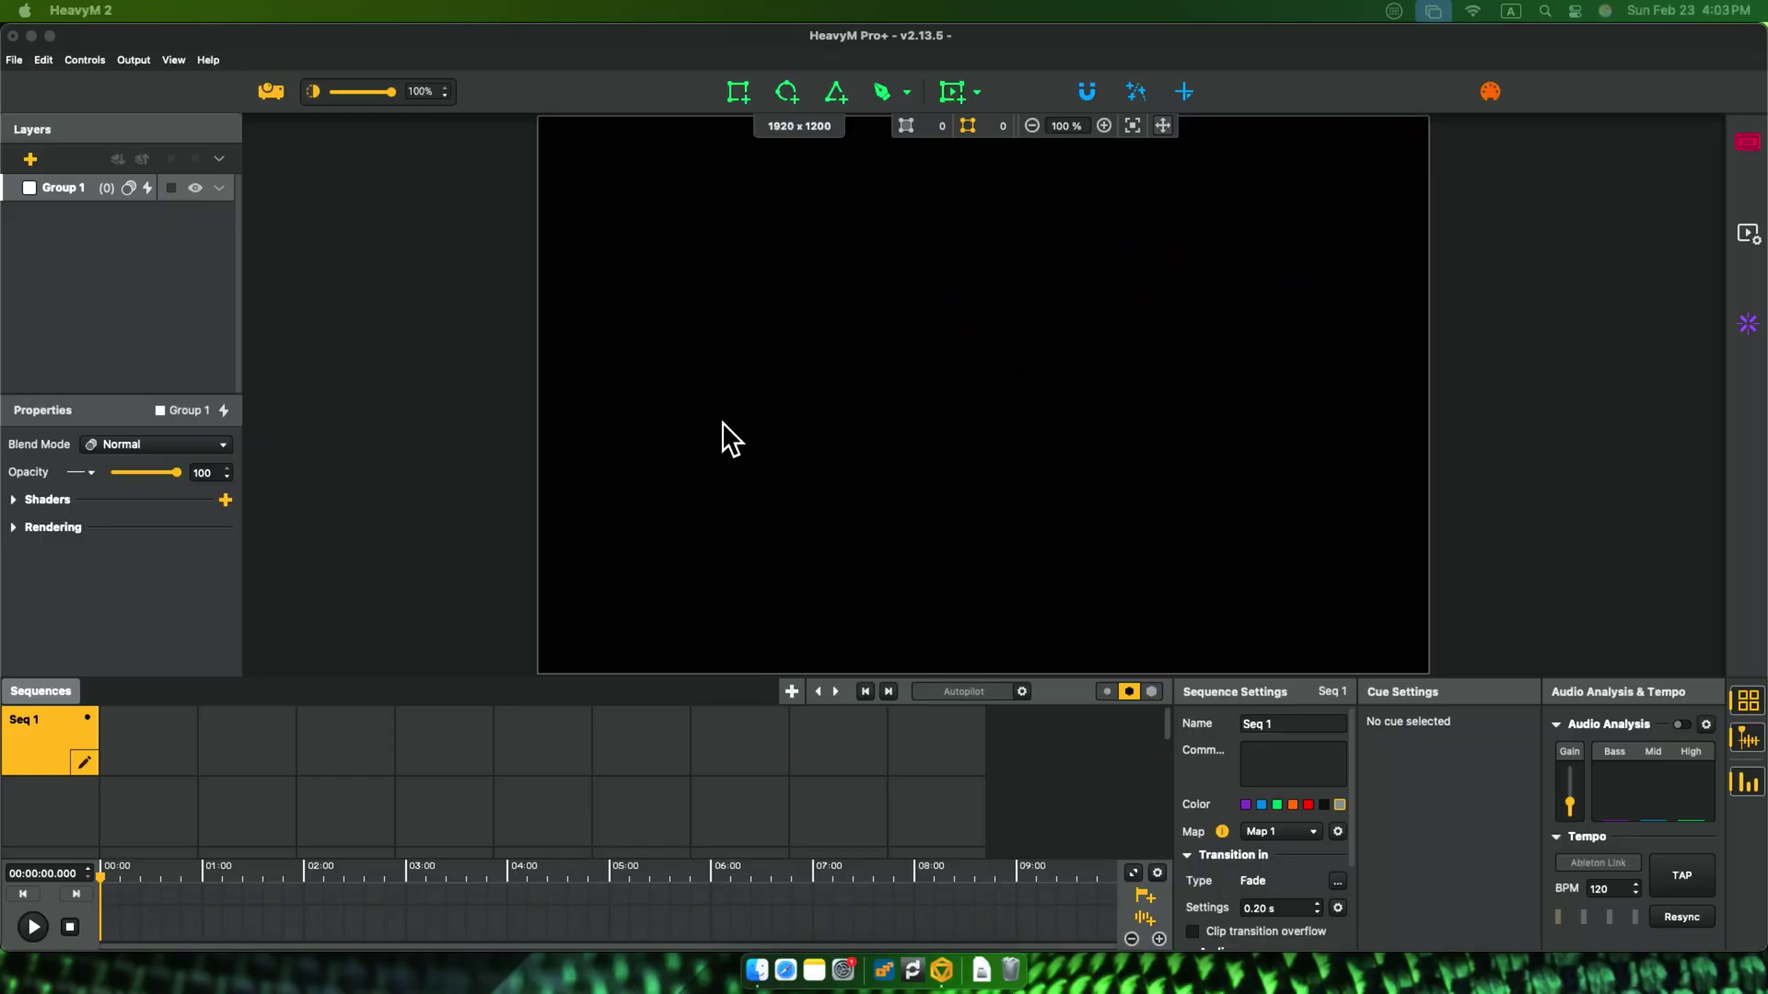
- Add square Face 1, fit its bottom-left corner onto the box, and enable snapping
drag(736, 96, 865, 172)
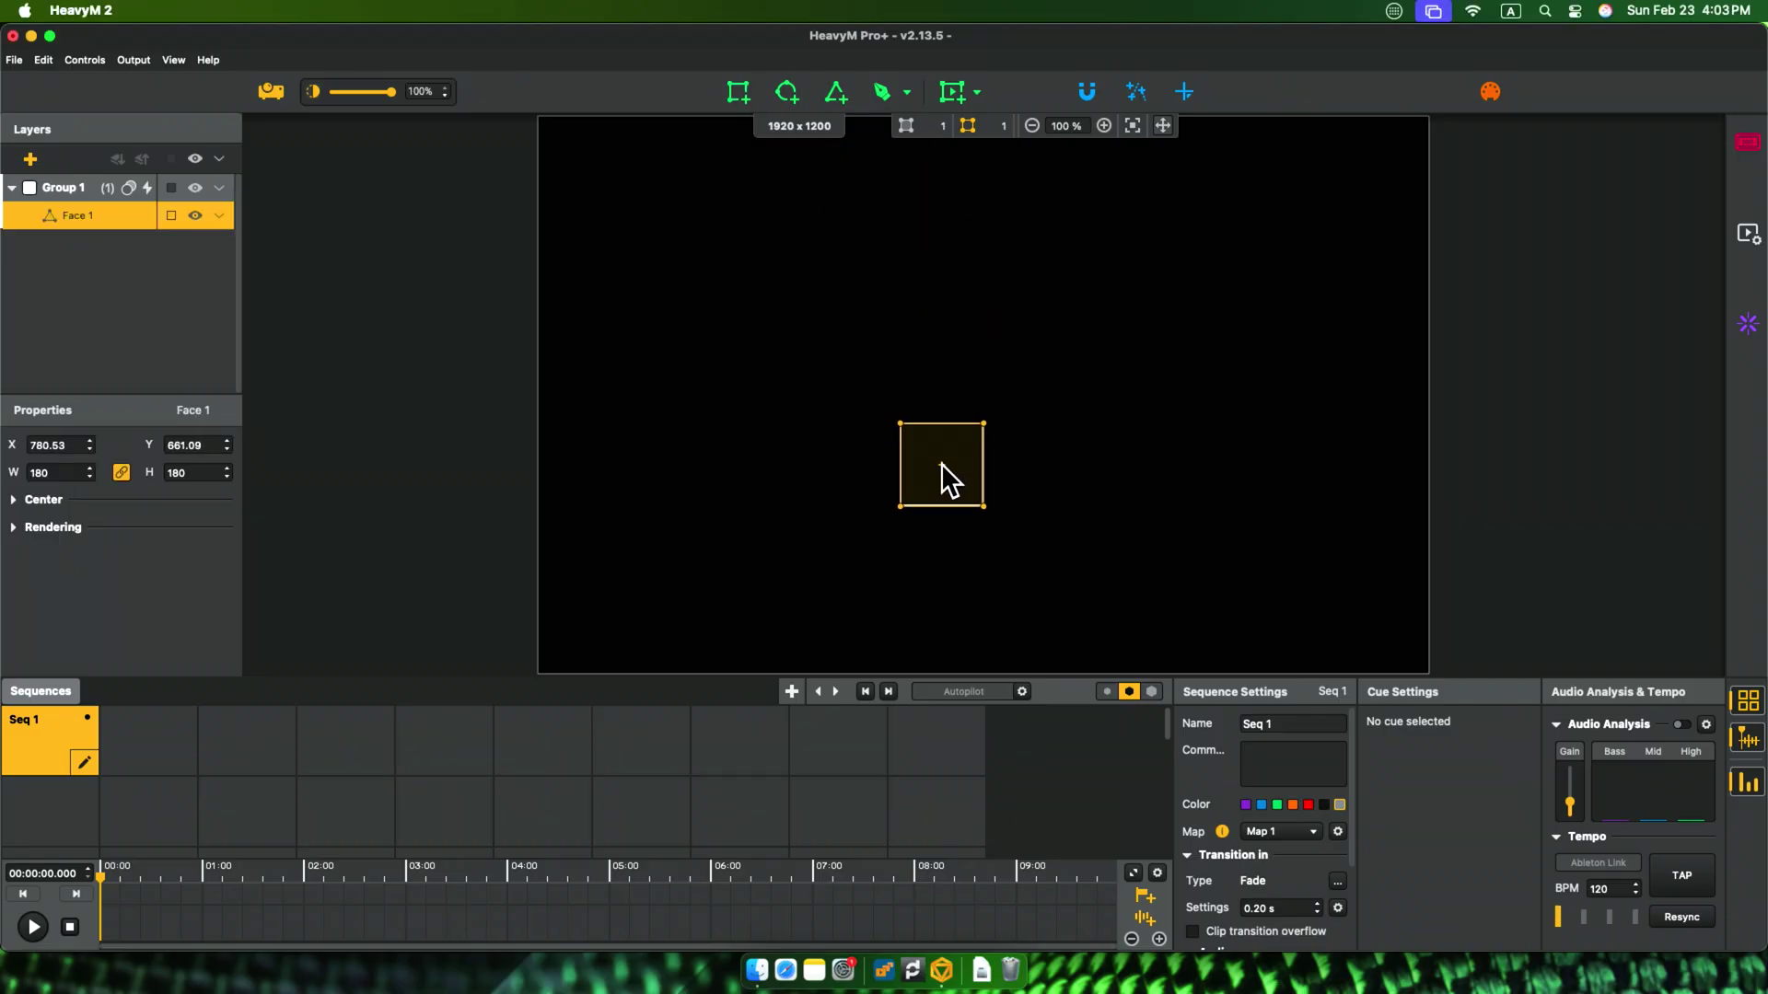
scroll(941, 463, up, 3)
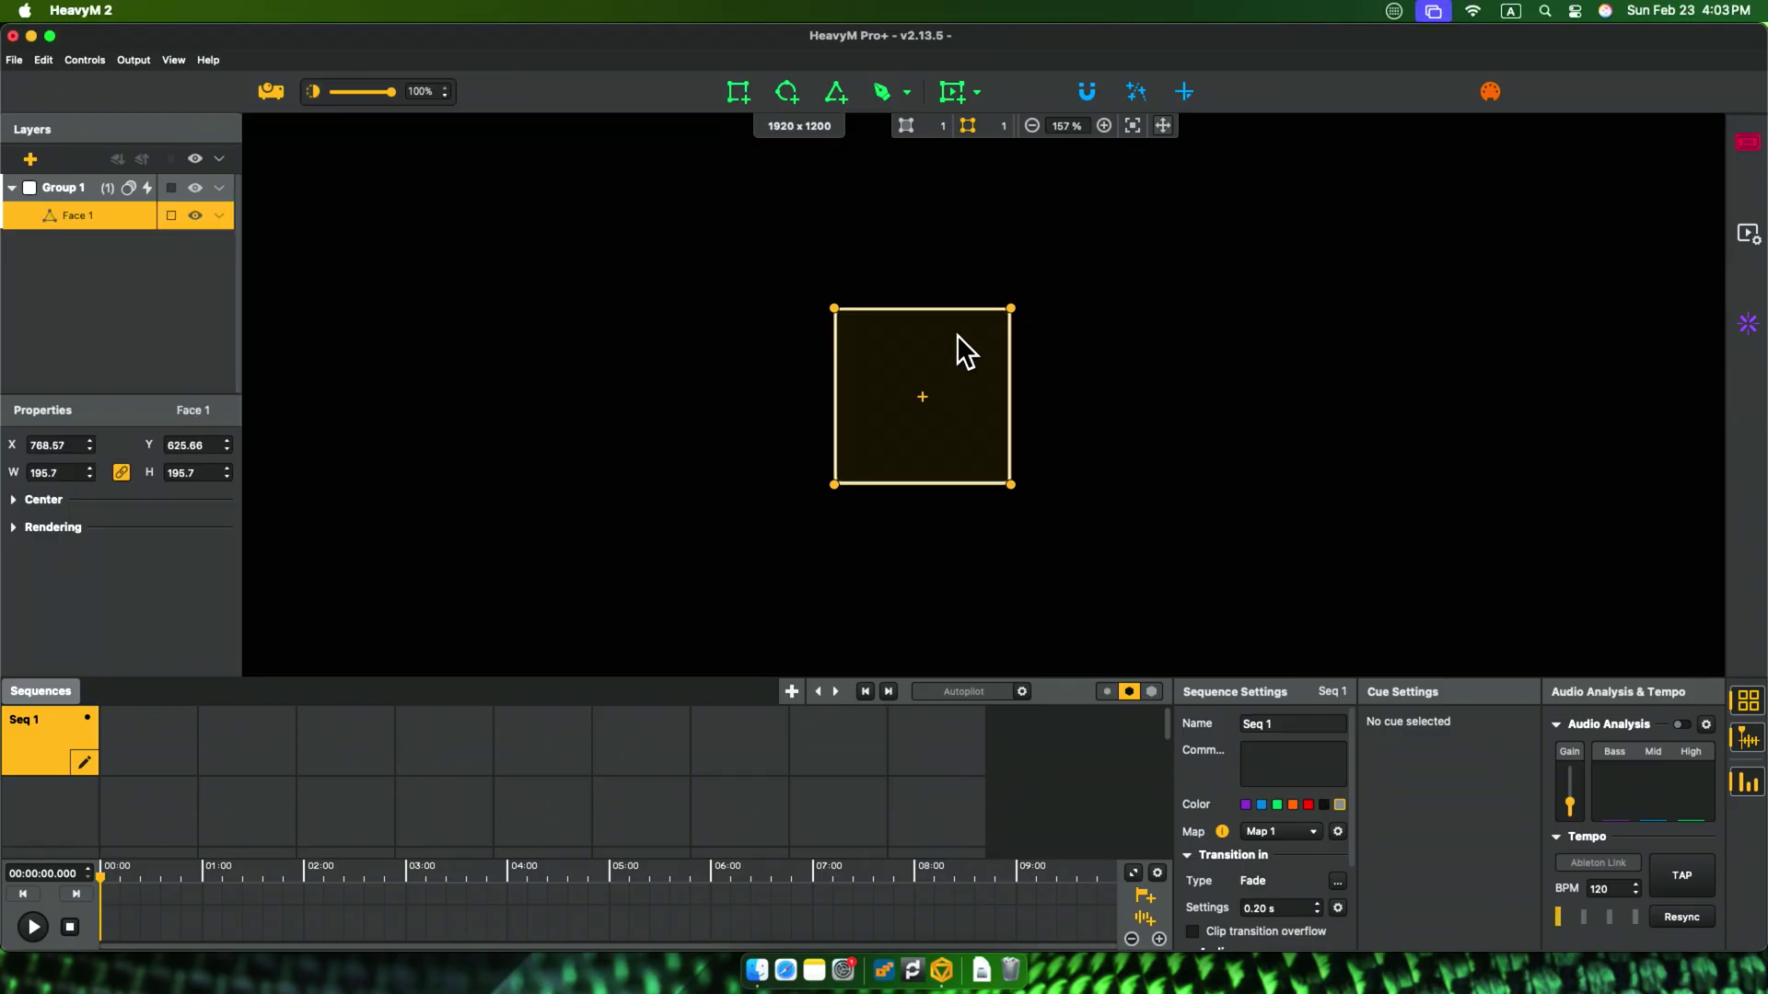
click(1009, 307)
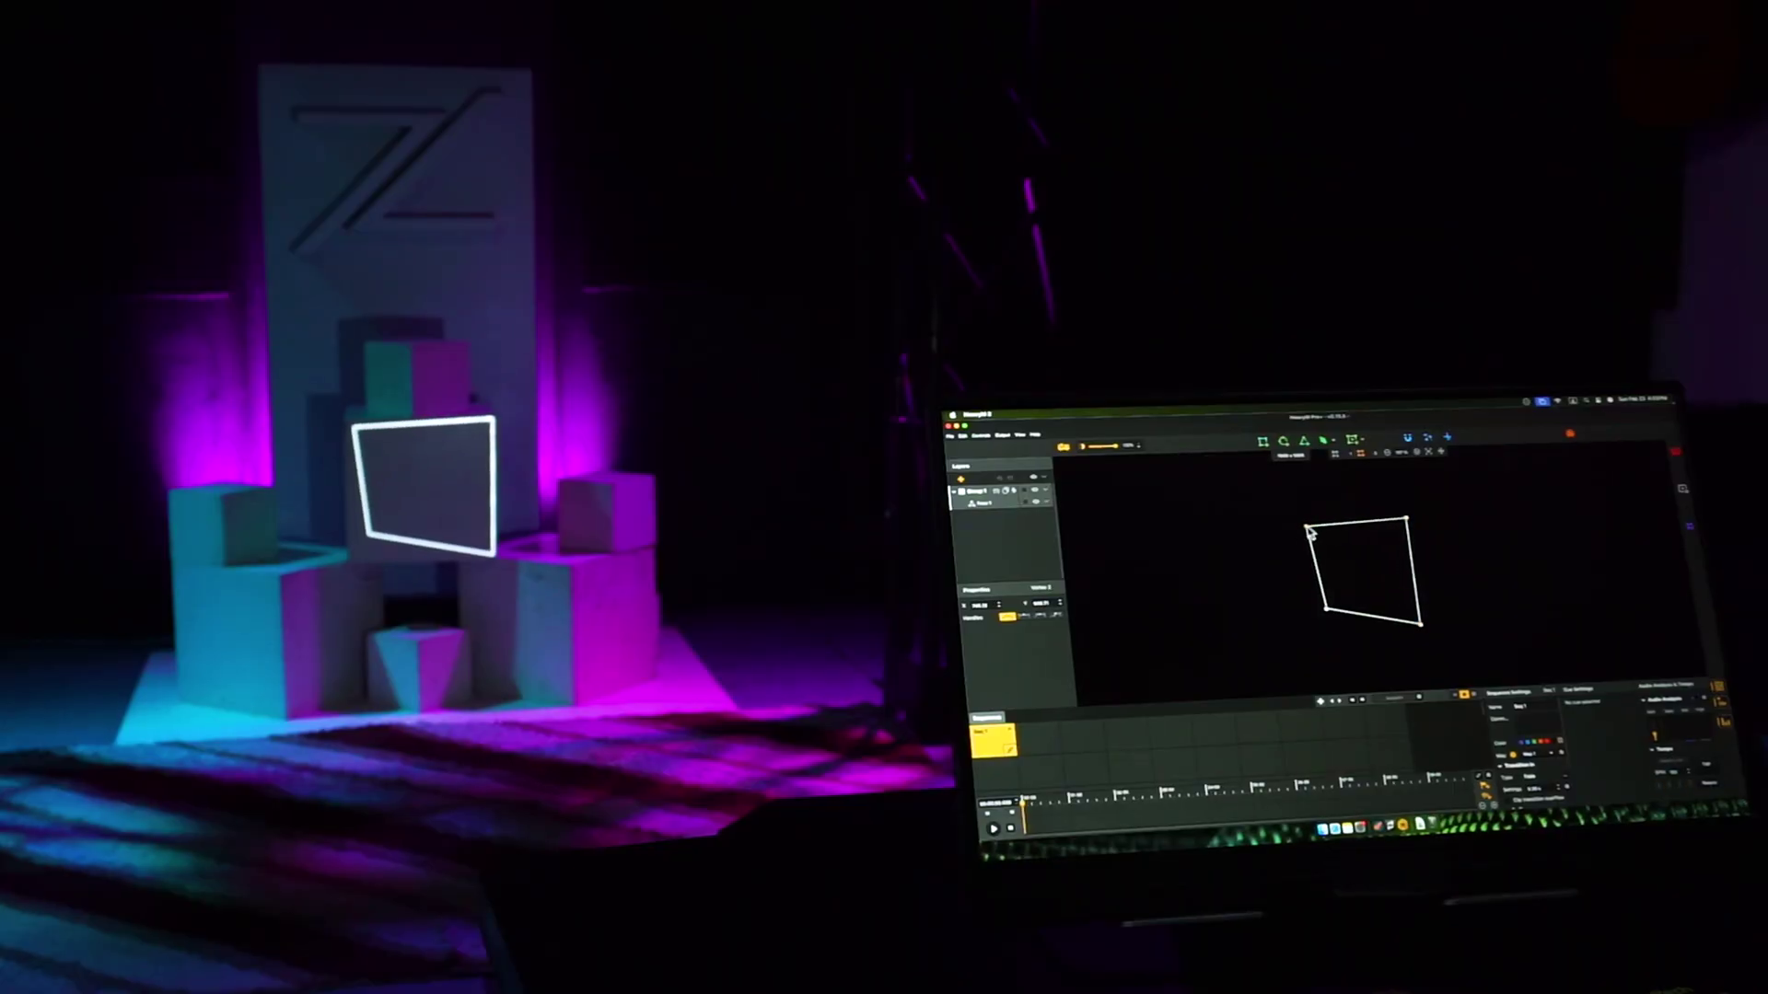
drag(1322, 637, 1316, 612)
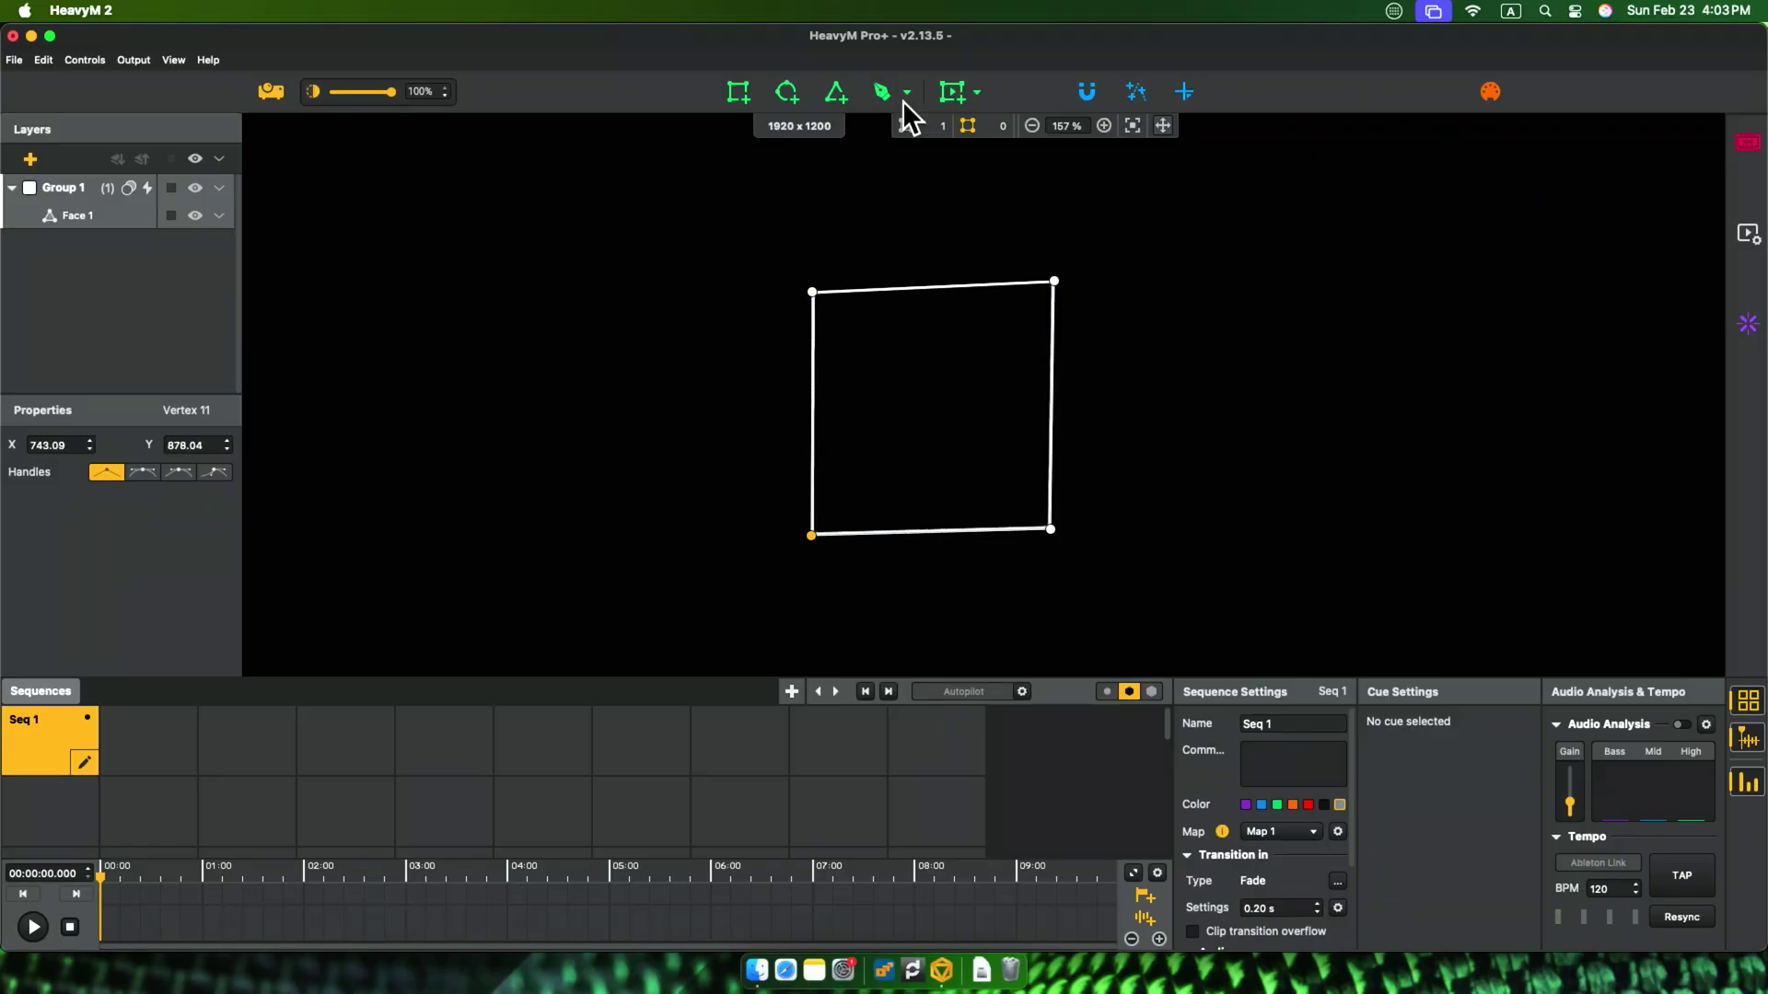
click(1088, 92)
- Add Face 2 and fit it onto the lower right box
drag(1184, 316, 1046, 298)
click(739, 92)
click(1057, 479)
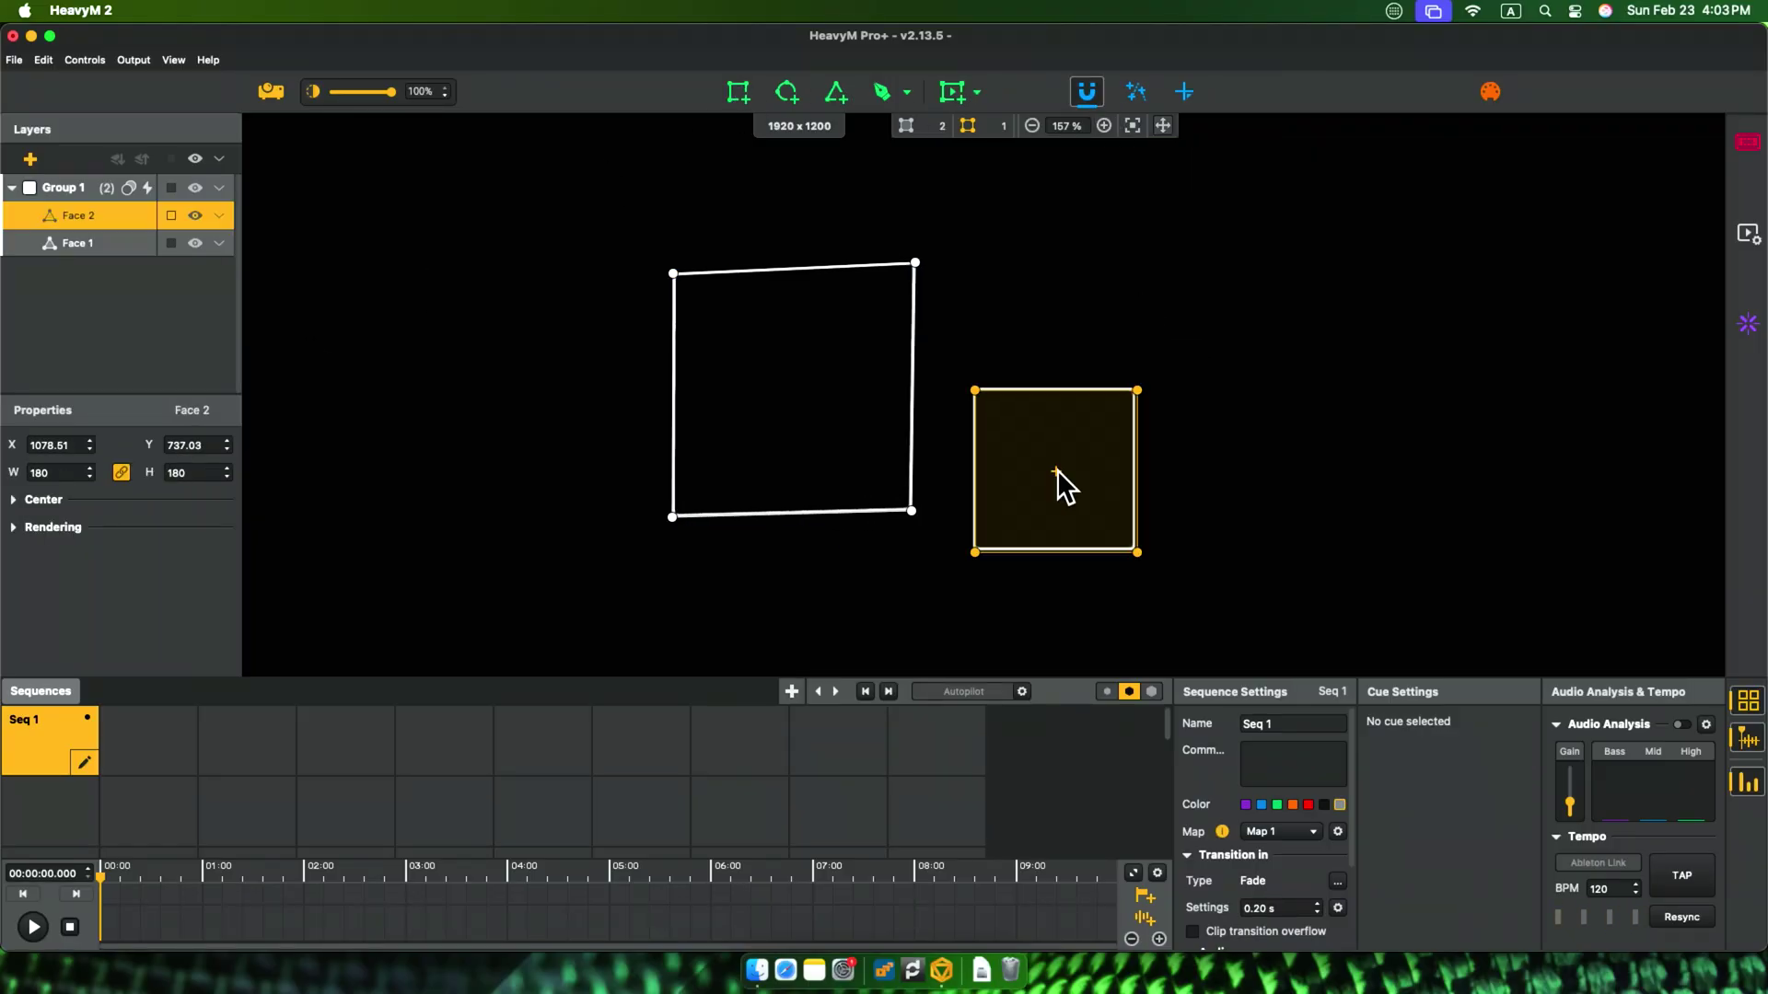
scroll(1020, 405, down, 2)
drag(1021, 406, 963, 493)
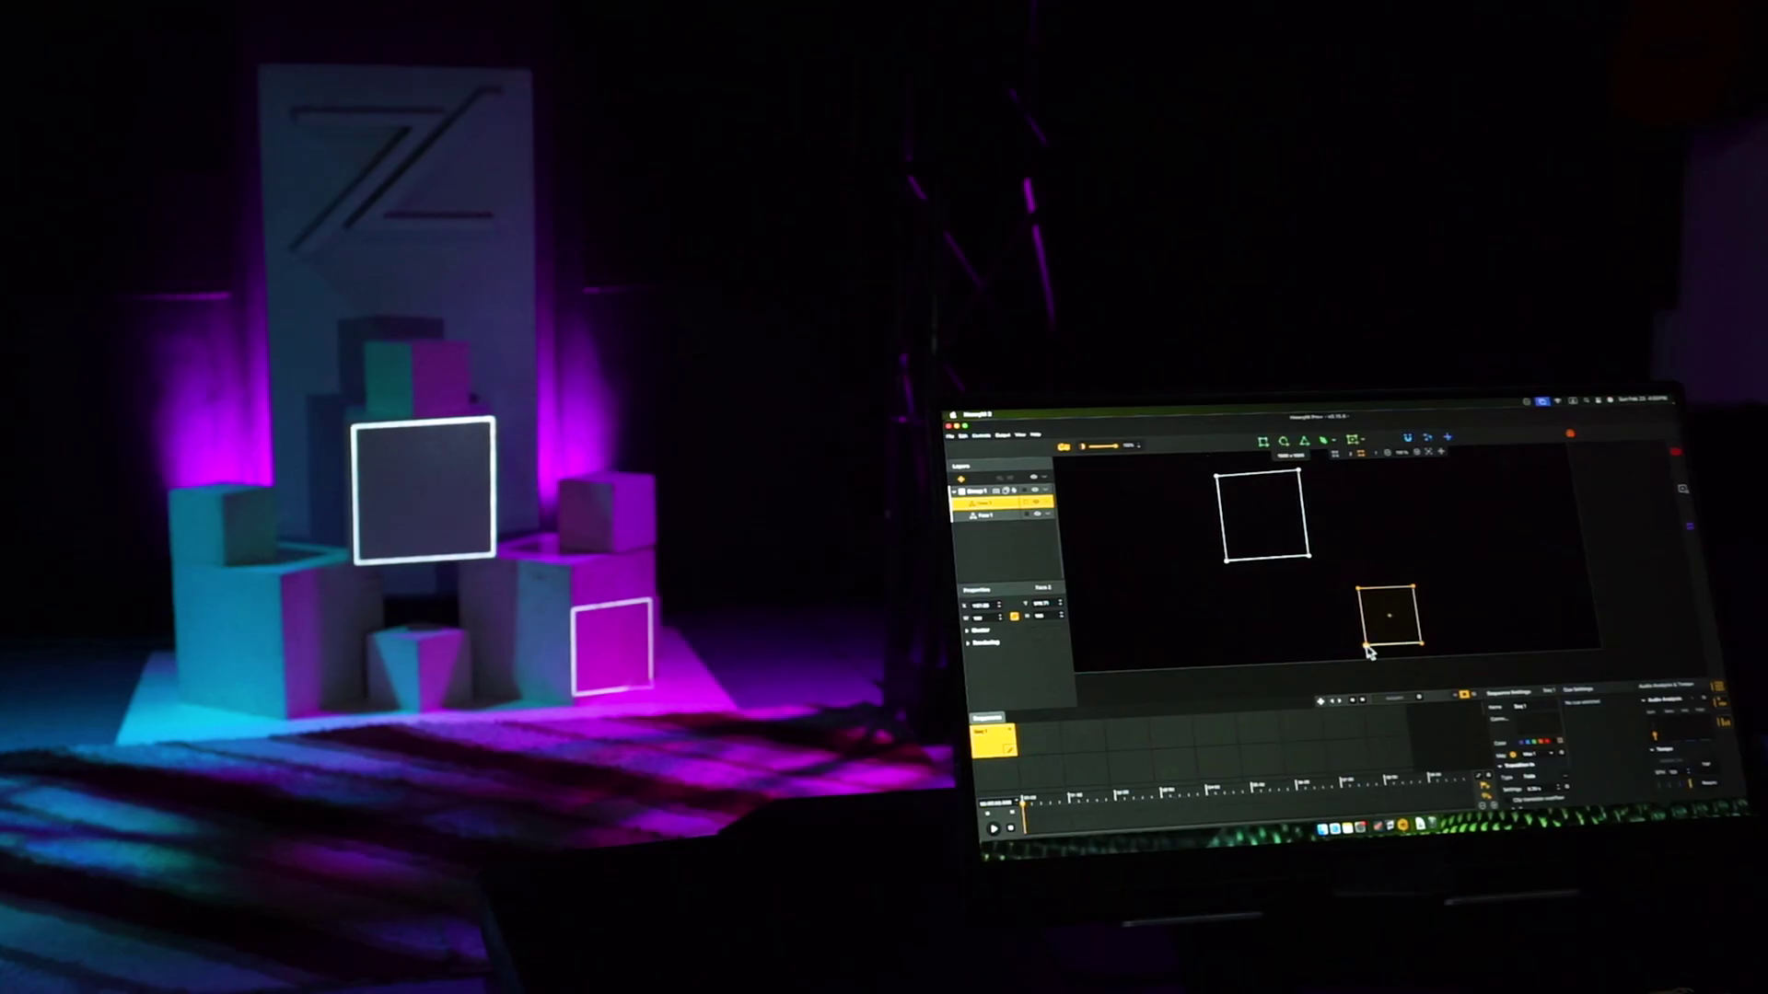
drag(1359, 586, 1358, 562)
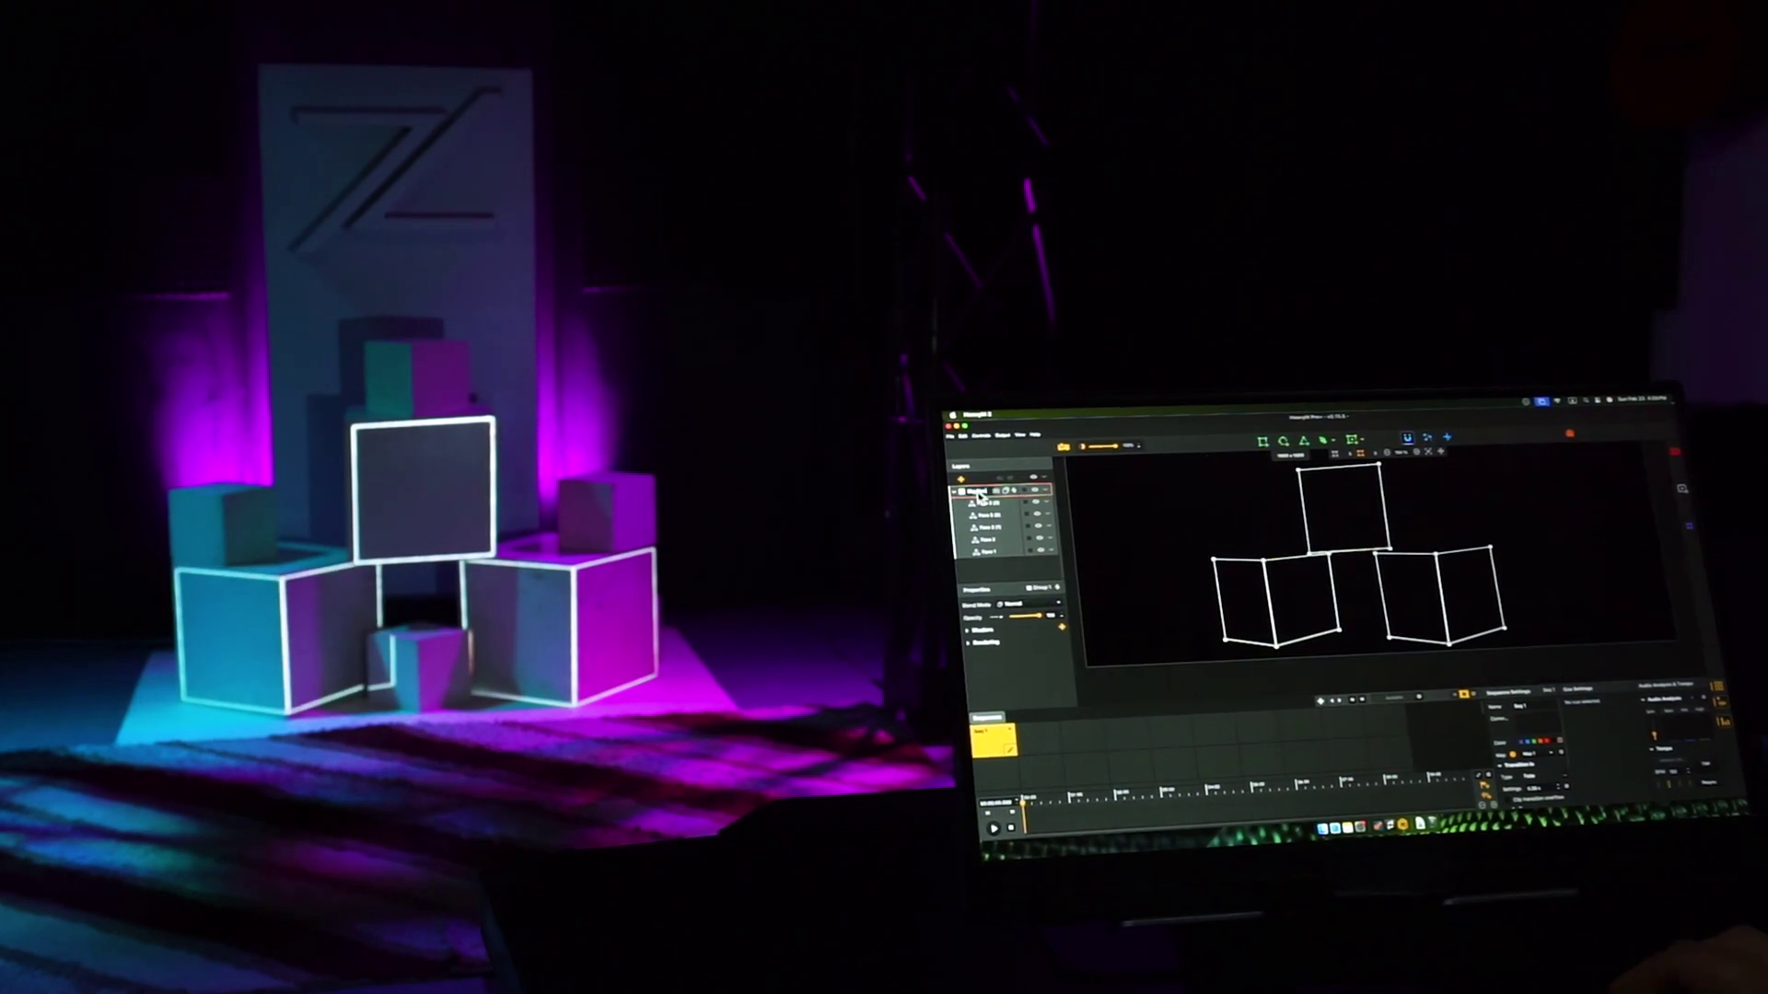
- Move the Big Box faces and small front face onto the right small box and reshape a corner
click(953, 500)
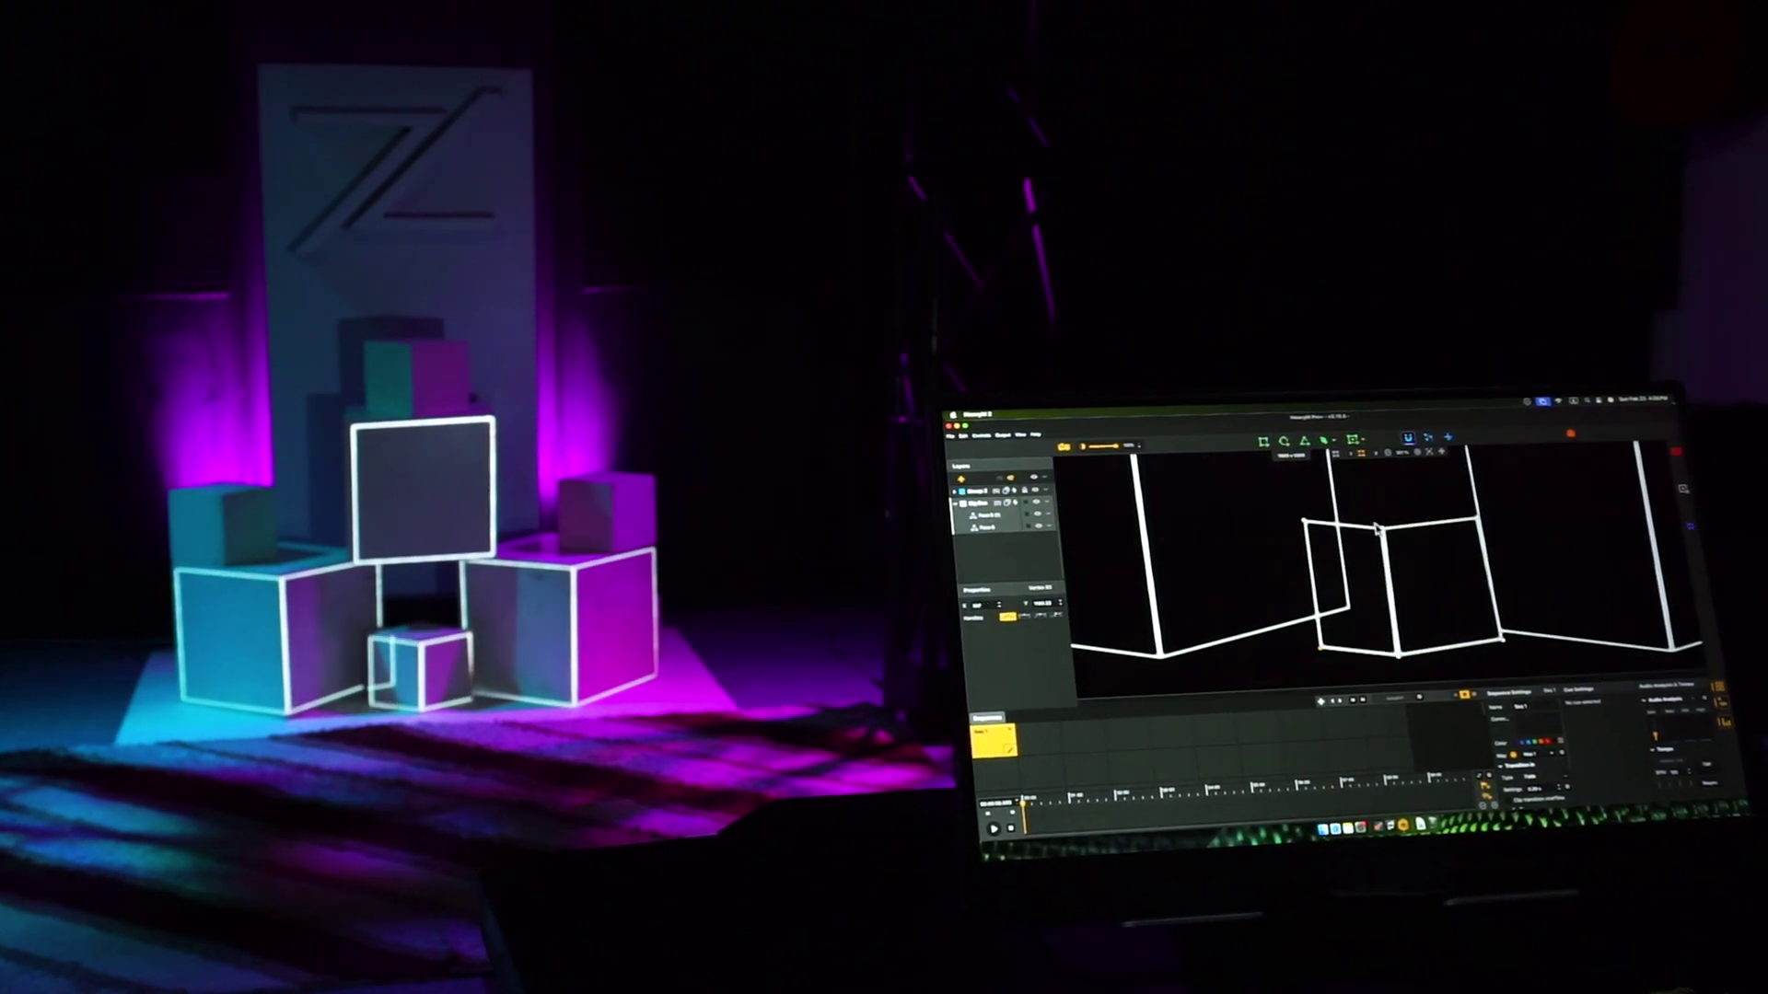
scroll(1375, 528, down, 5)
click(1361, 633)
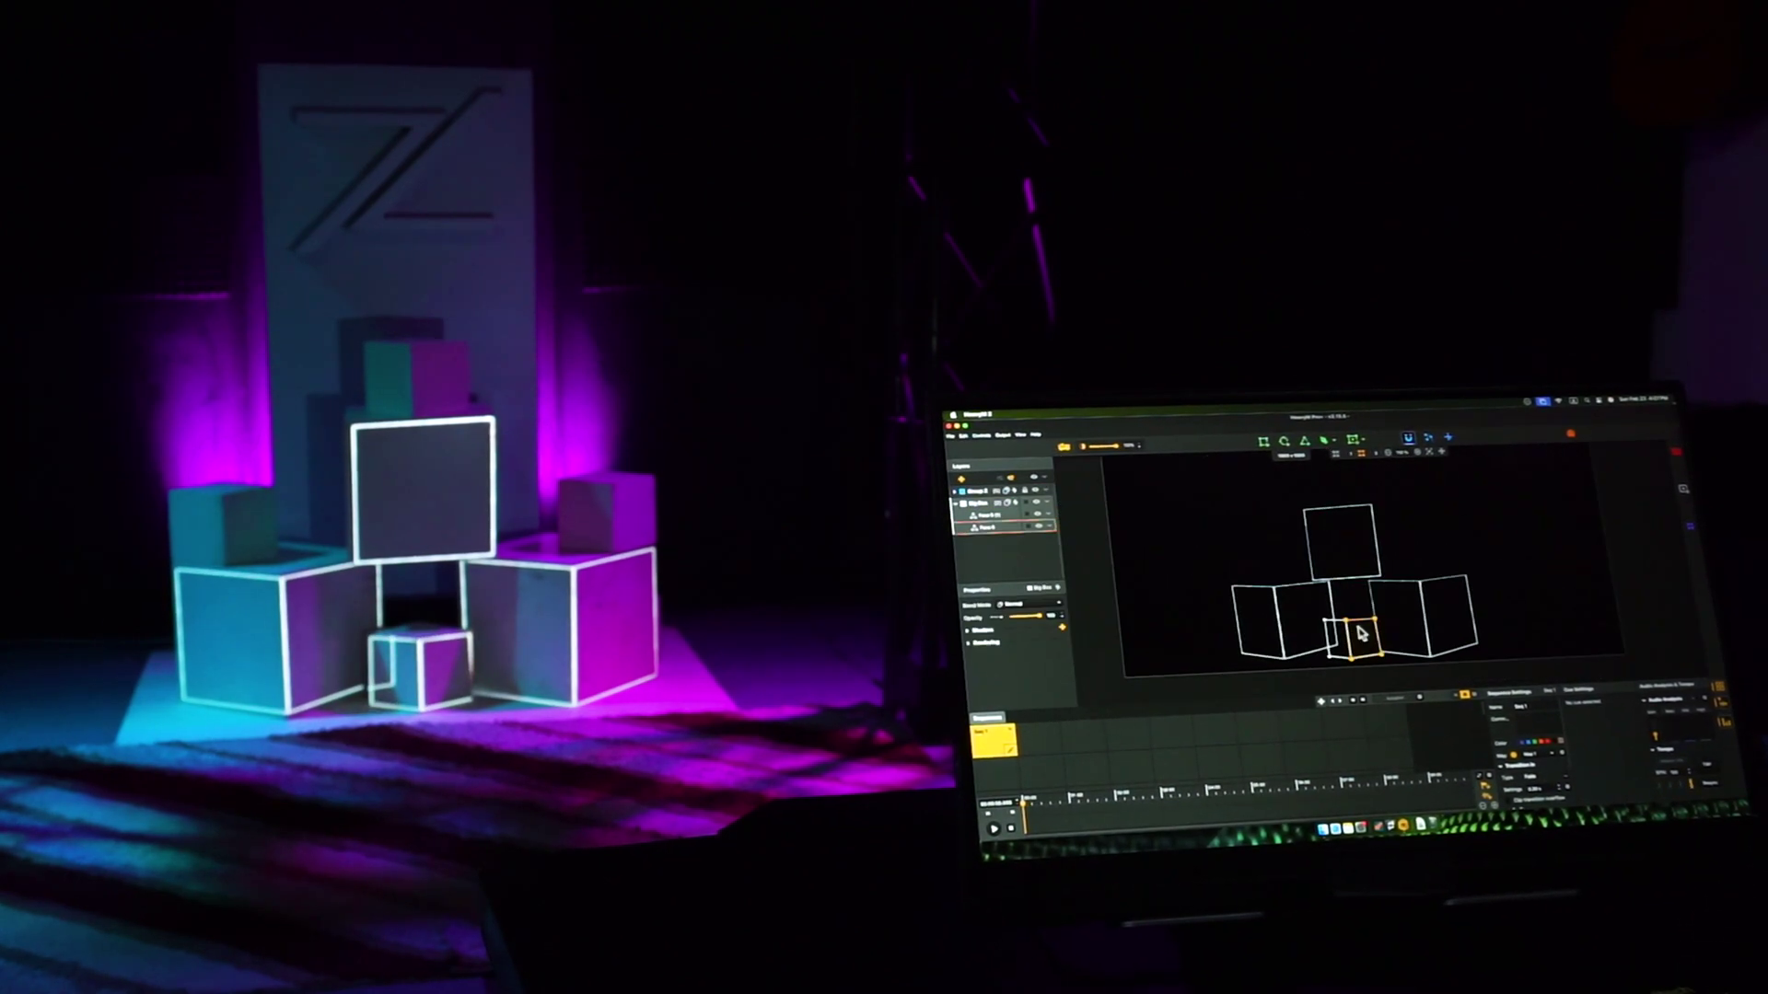
drag(1441, 547, 1450, 549)
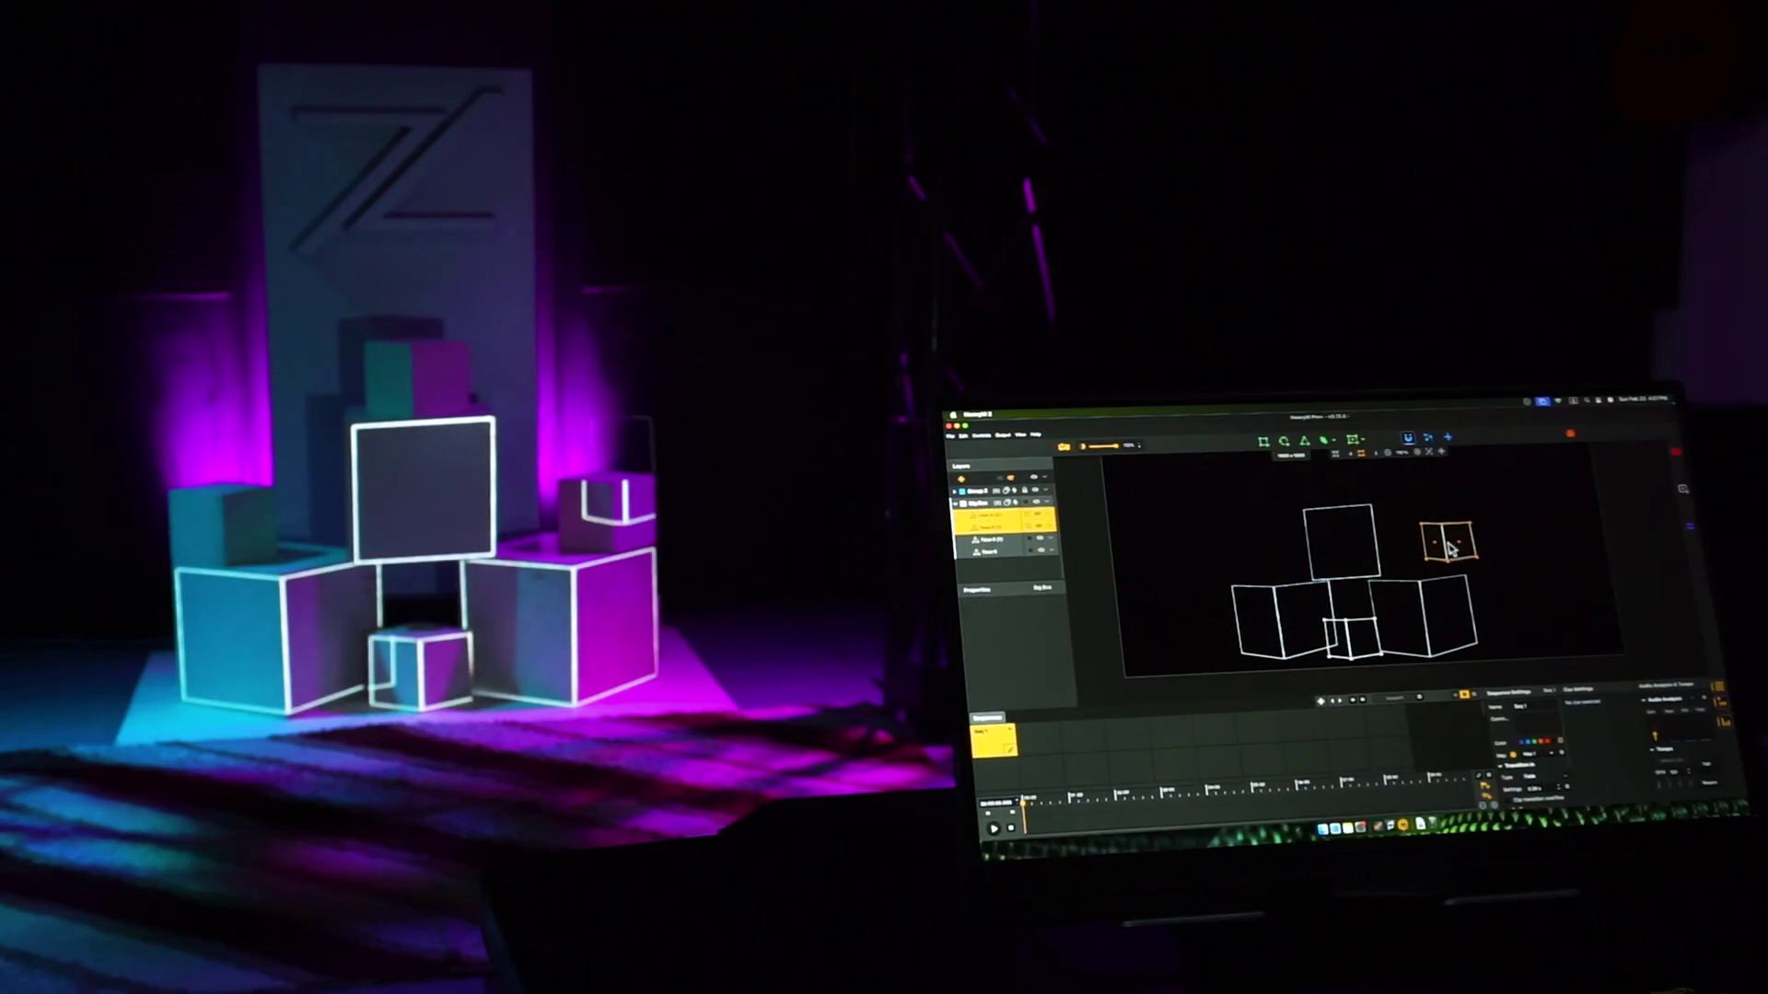
scroll(1340, 488, up, 5)
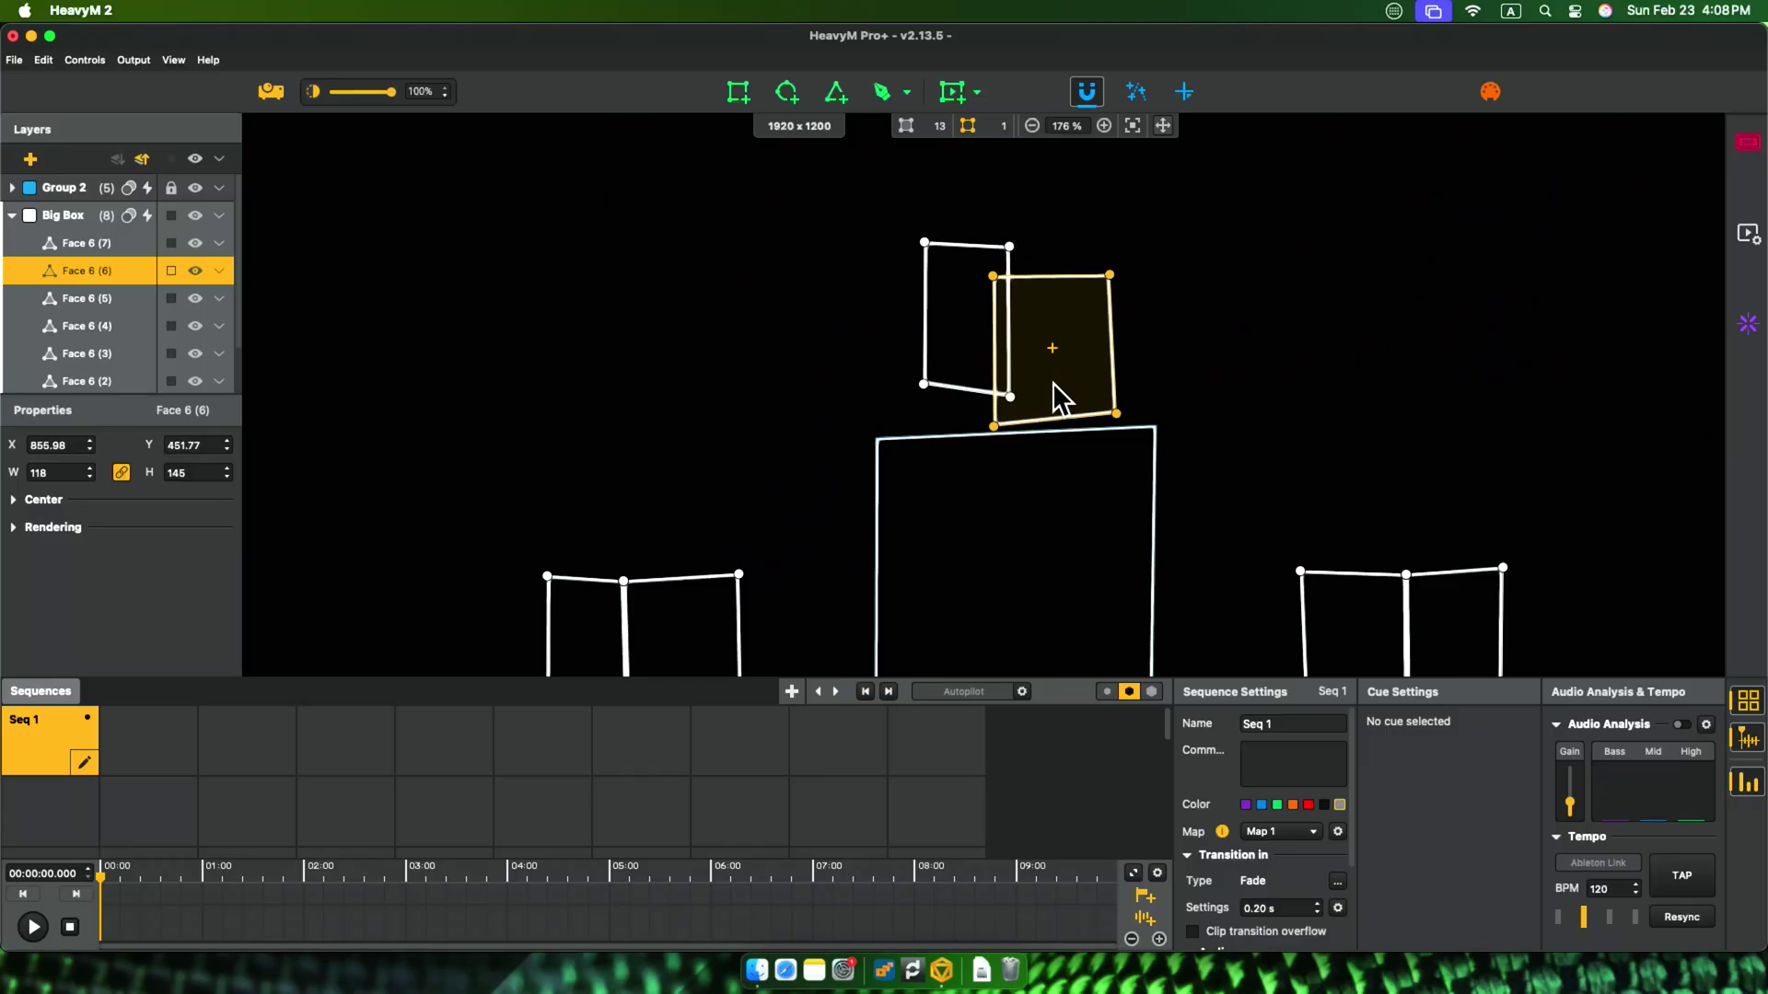
drag(1115, 414, 1125, 432)
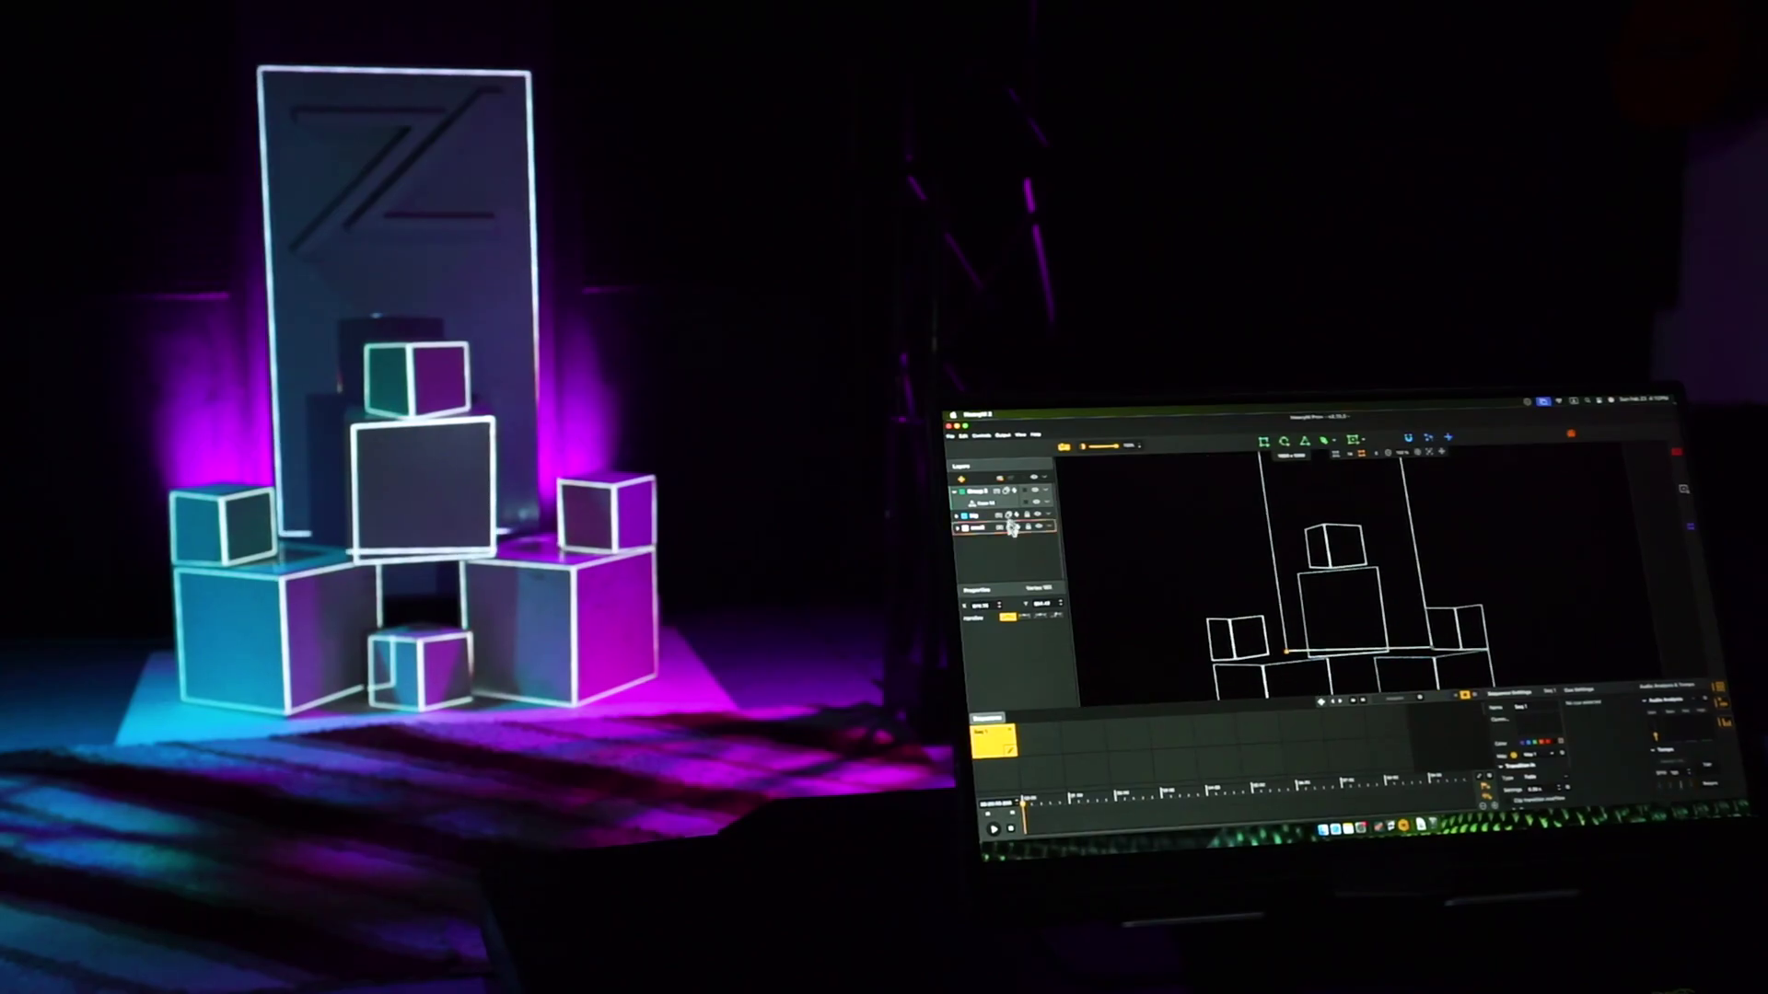
click(1345, 653)
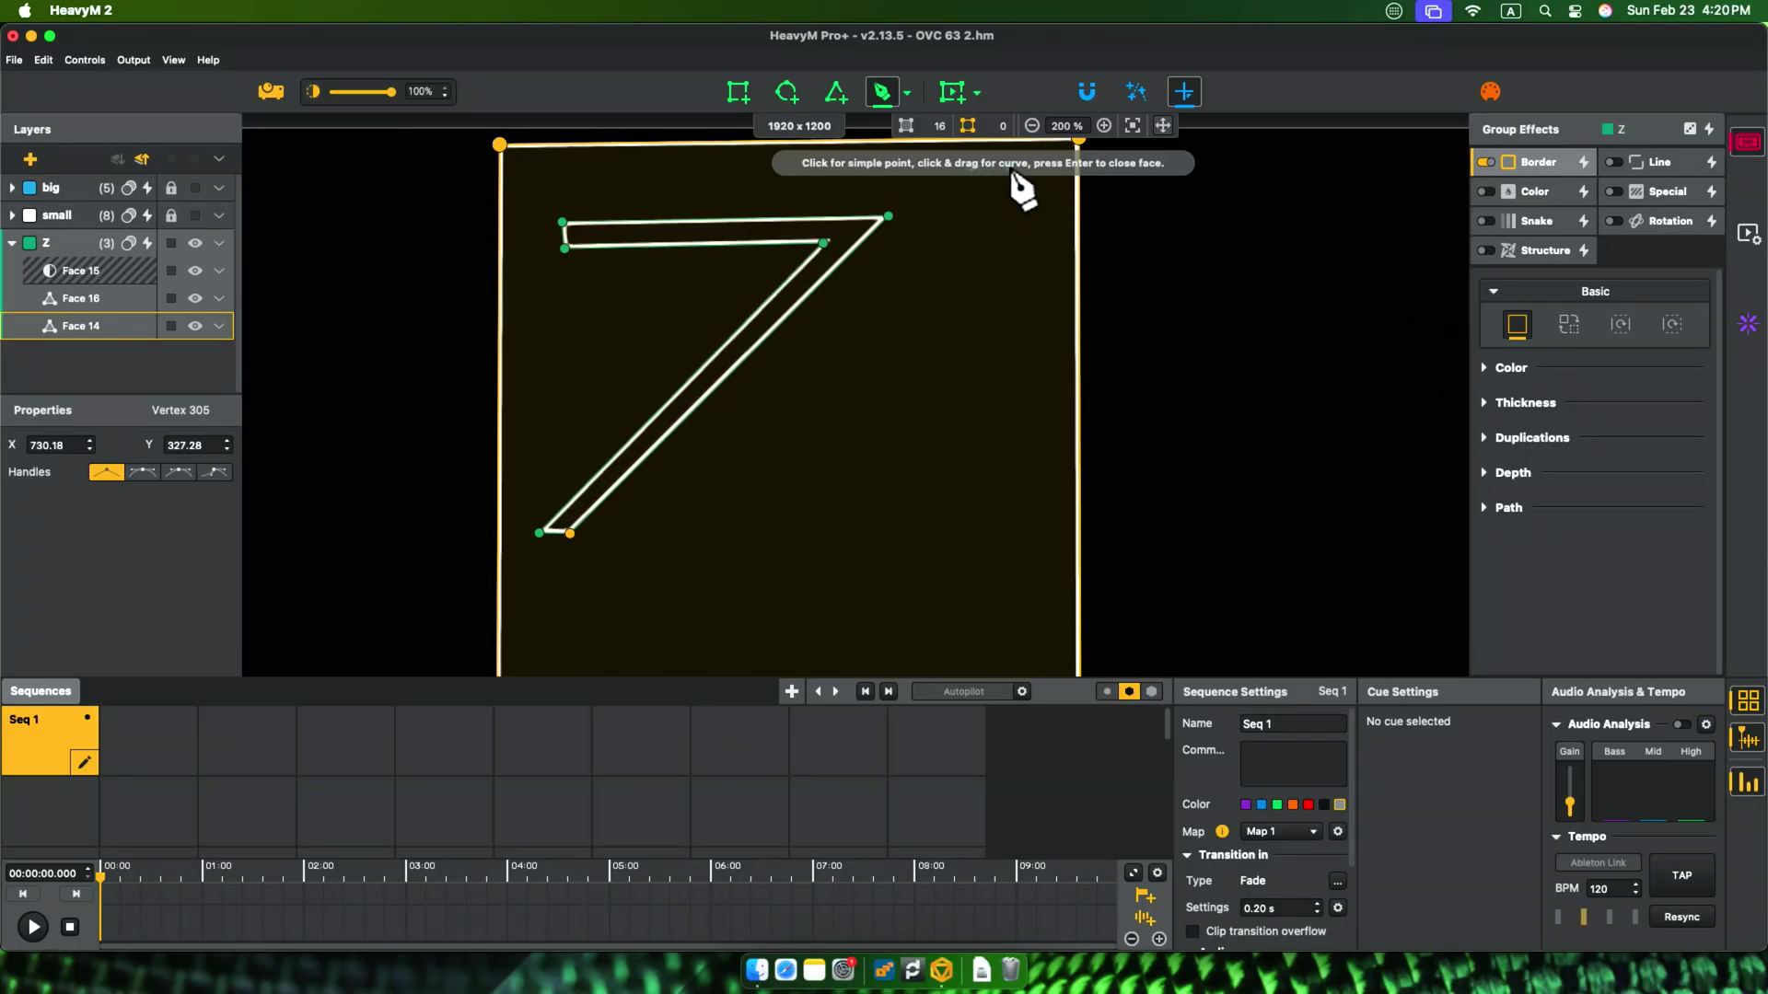
- Draw the Z outline face, delete its stray diagonal vertex, and nudge the inner corner
click(991, 450)
click(989, 478)
click(671, 485)
key(Return)
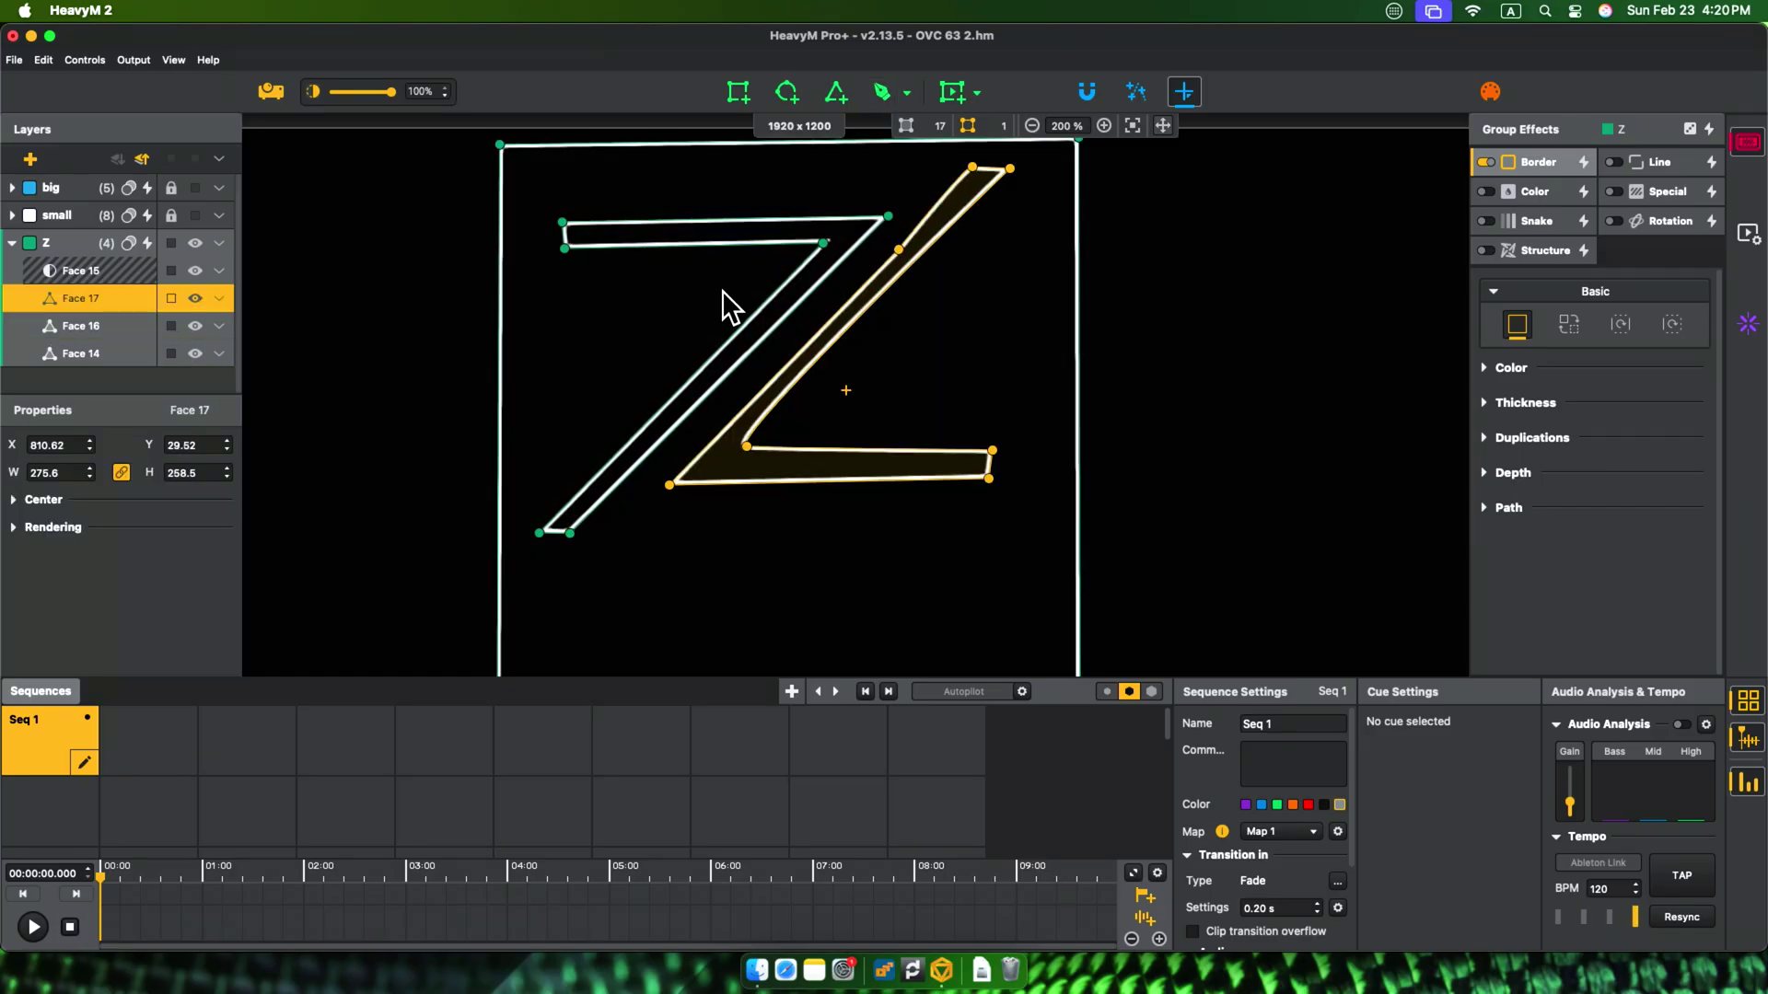
click(670, 486)
click(898, 249)
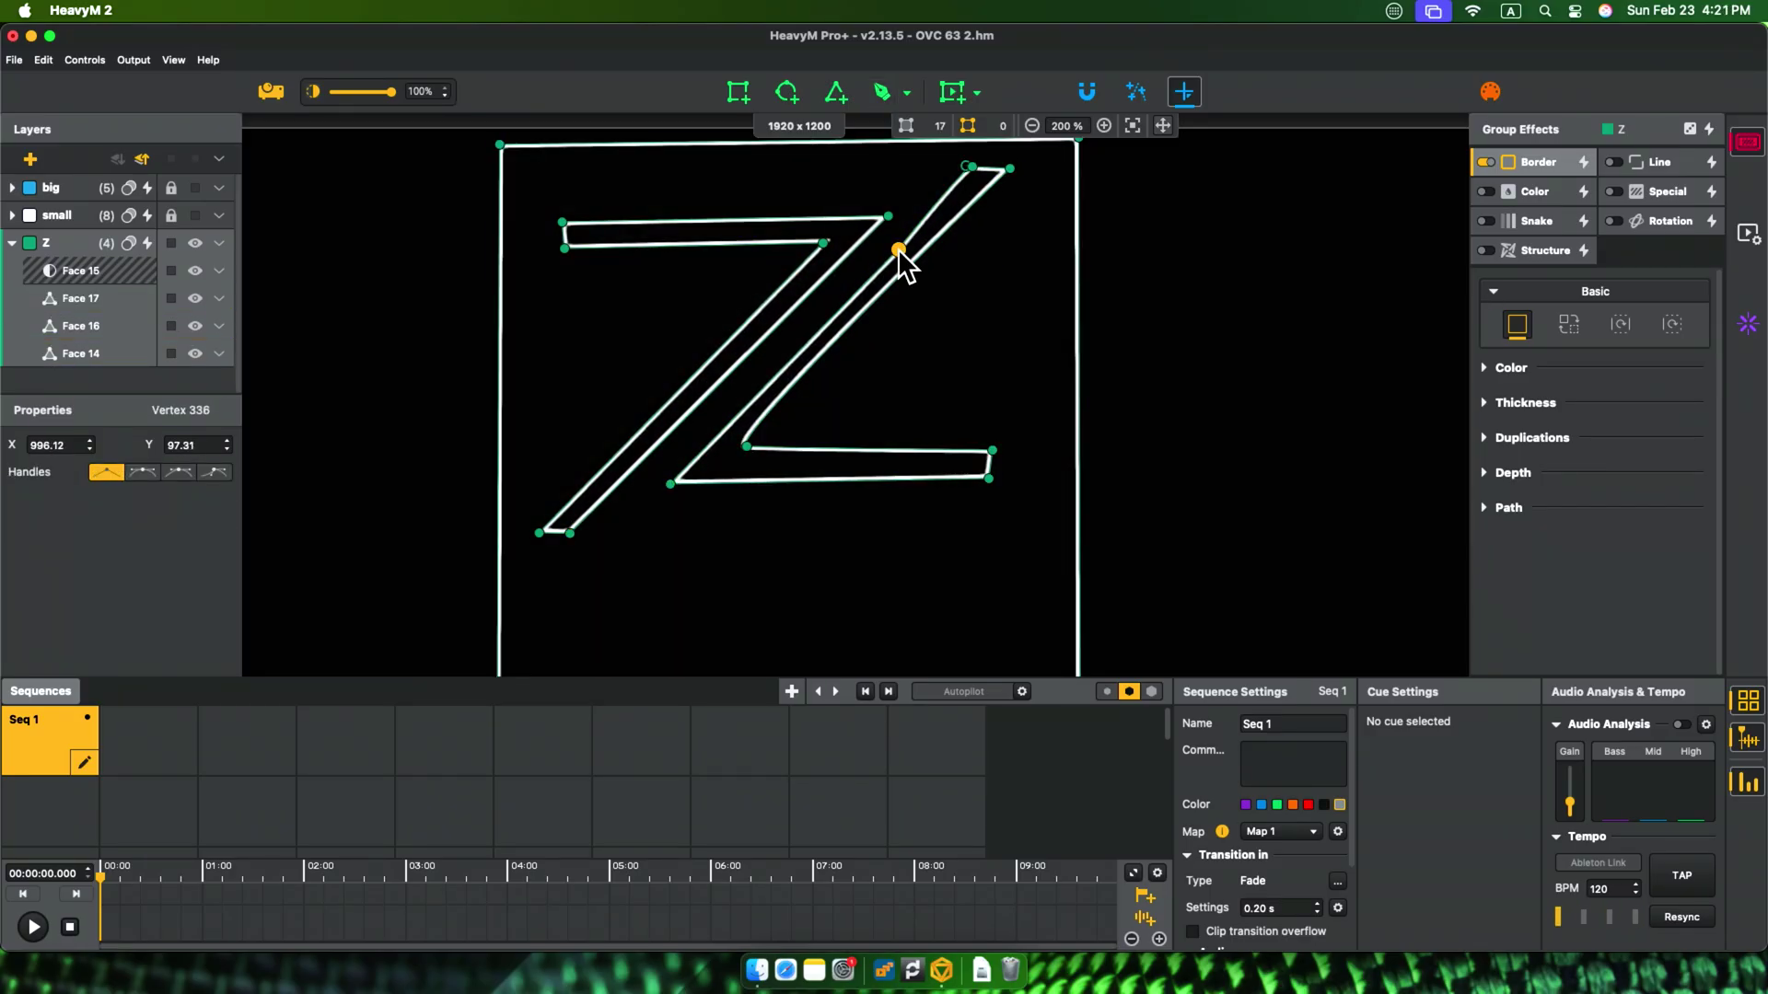
key(BackSpace)
click(665, 482)
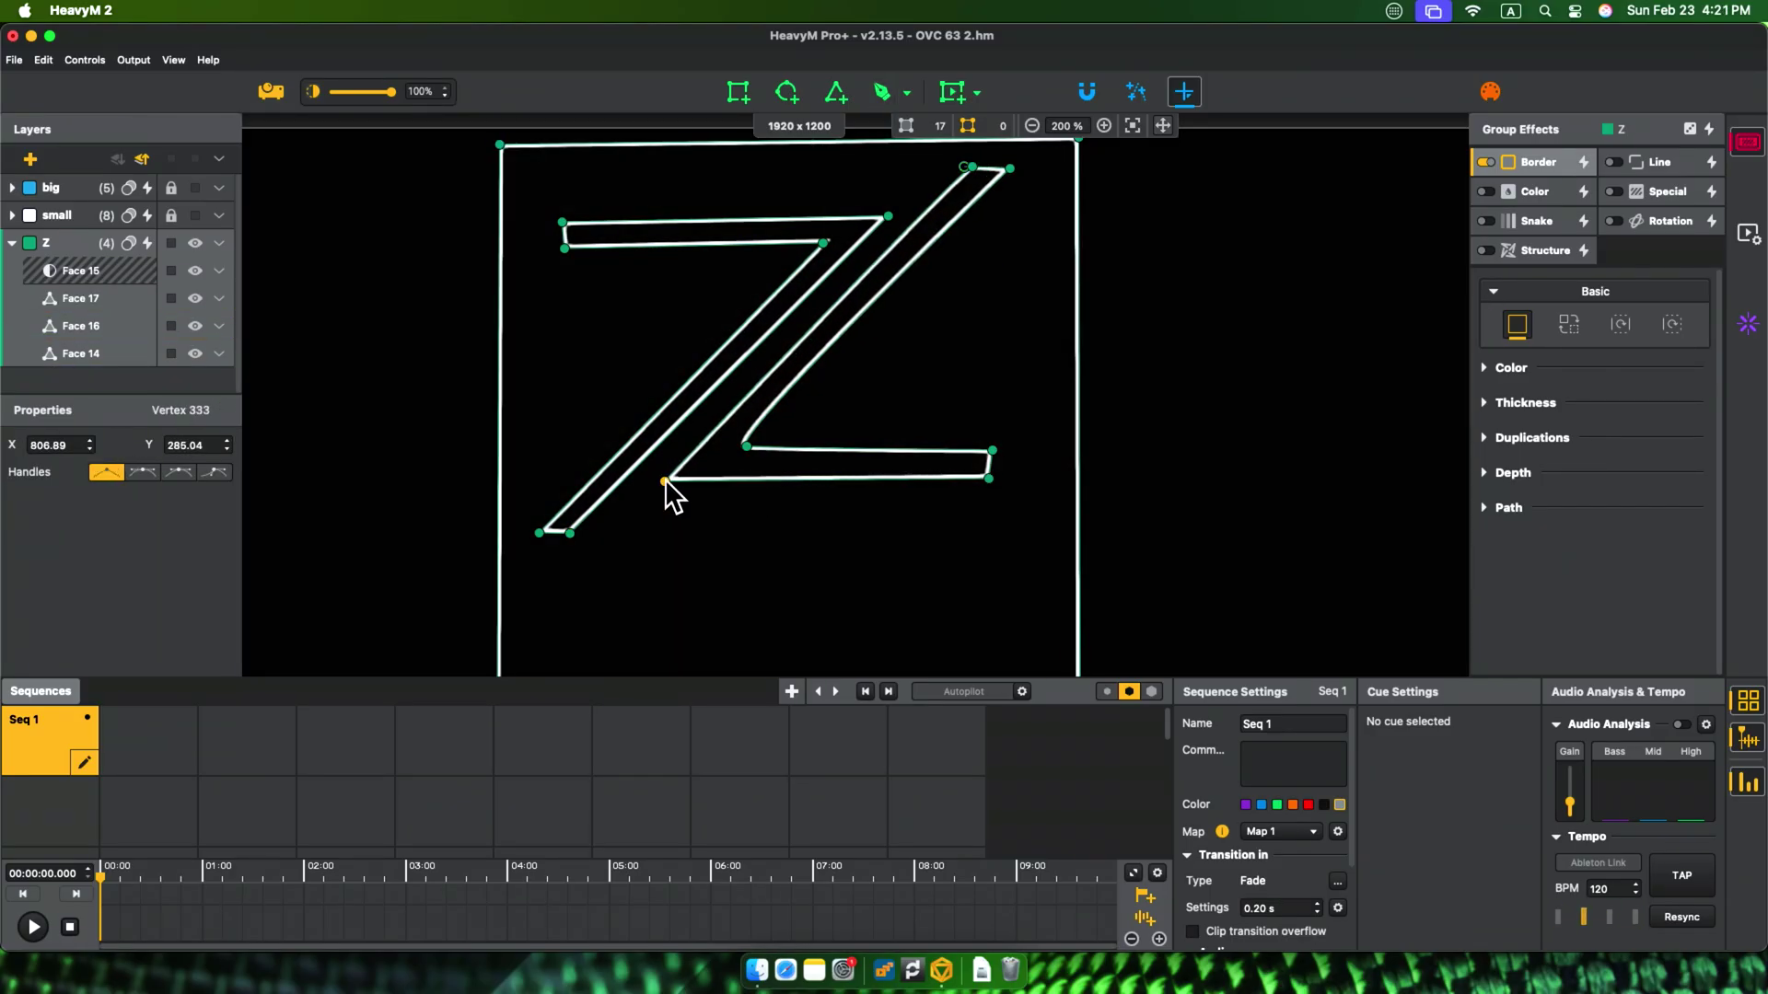
drag(745, 448, 735, 453)
click(20, 256)
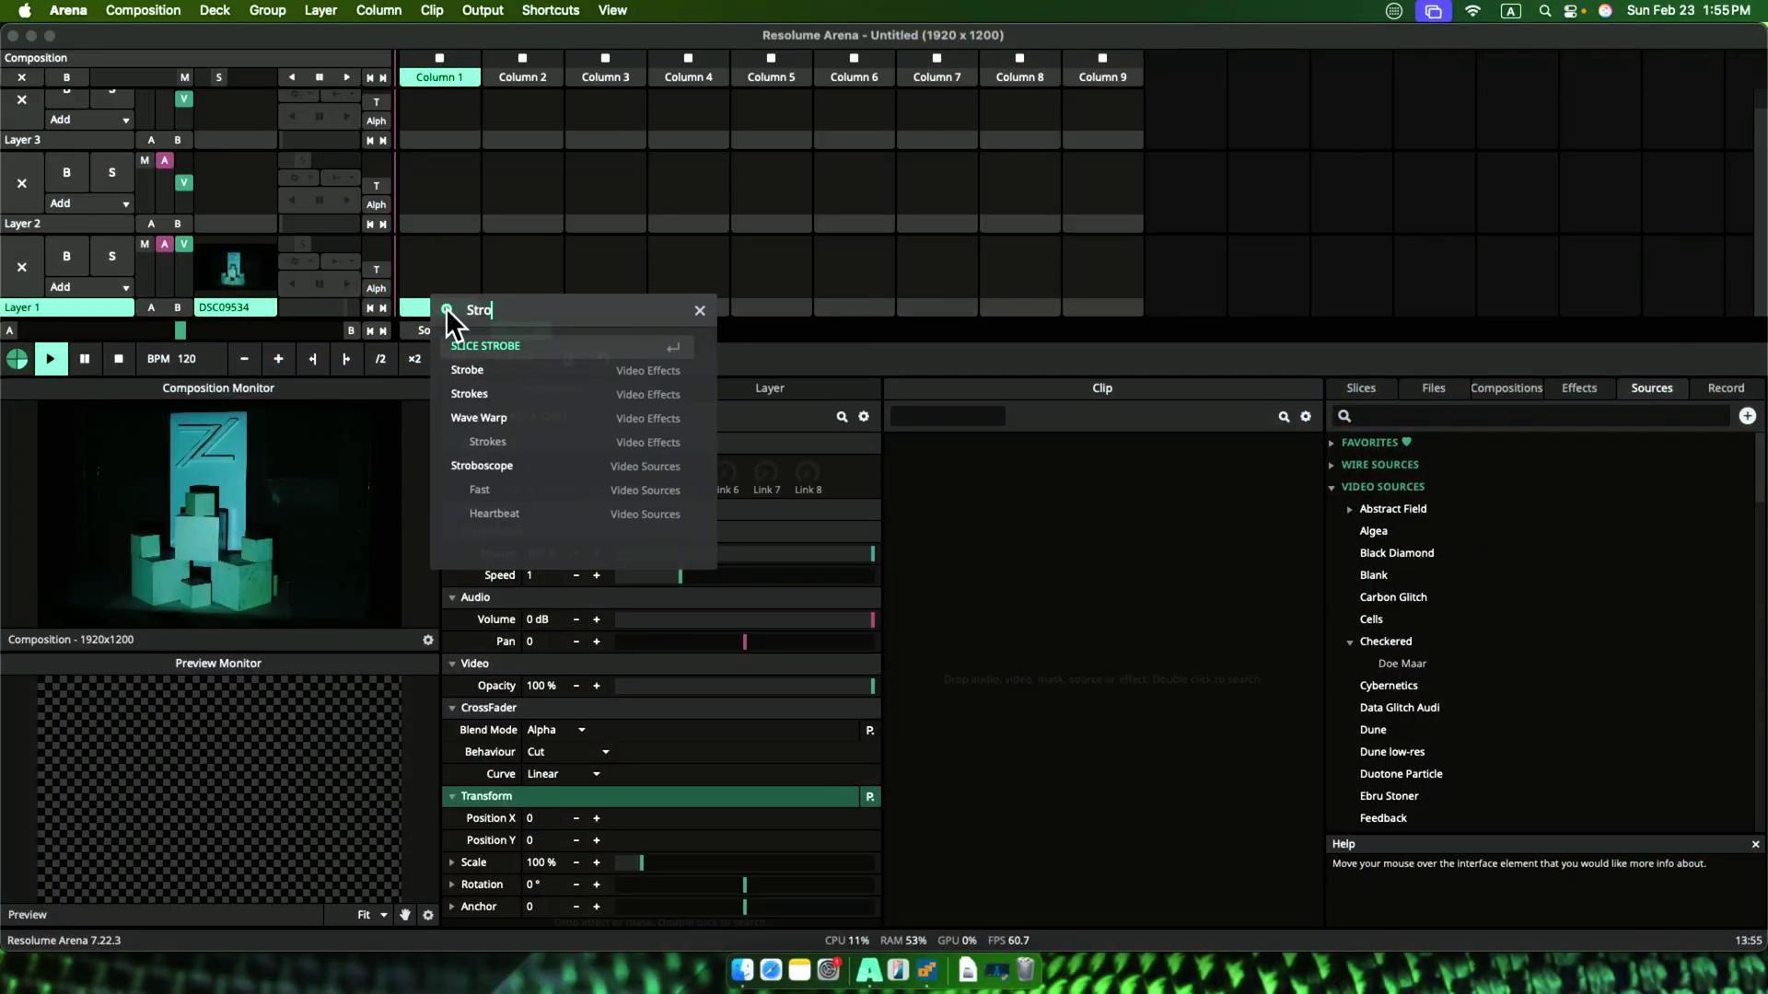
- Add a Strobe clip to Layer 1, Column 1 restricted to the Z BG slice
click(484, 369)
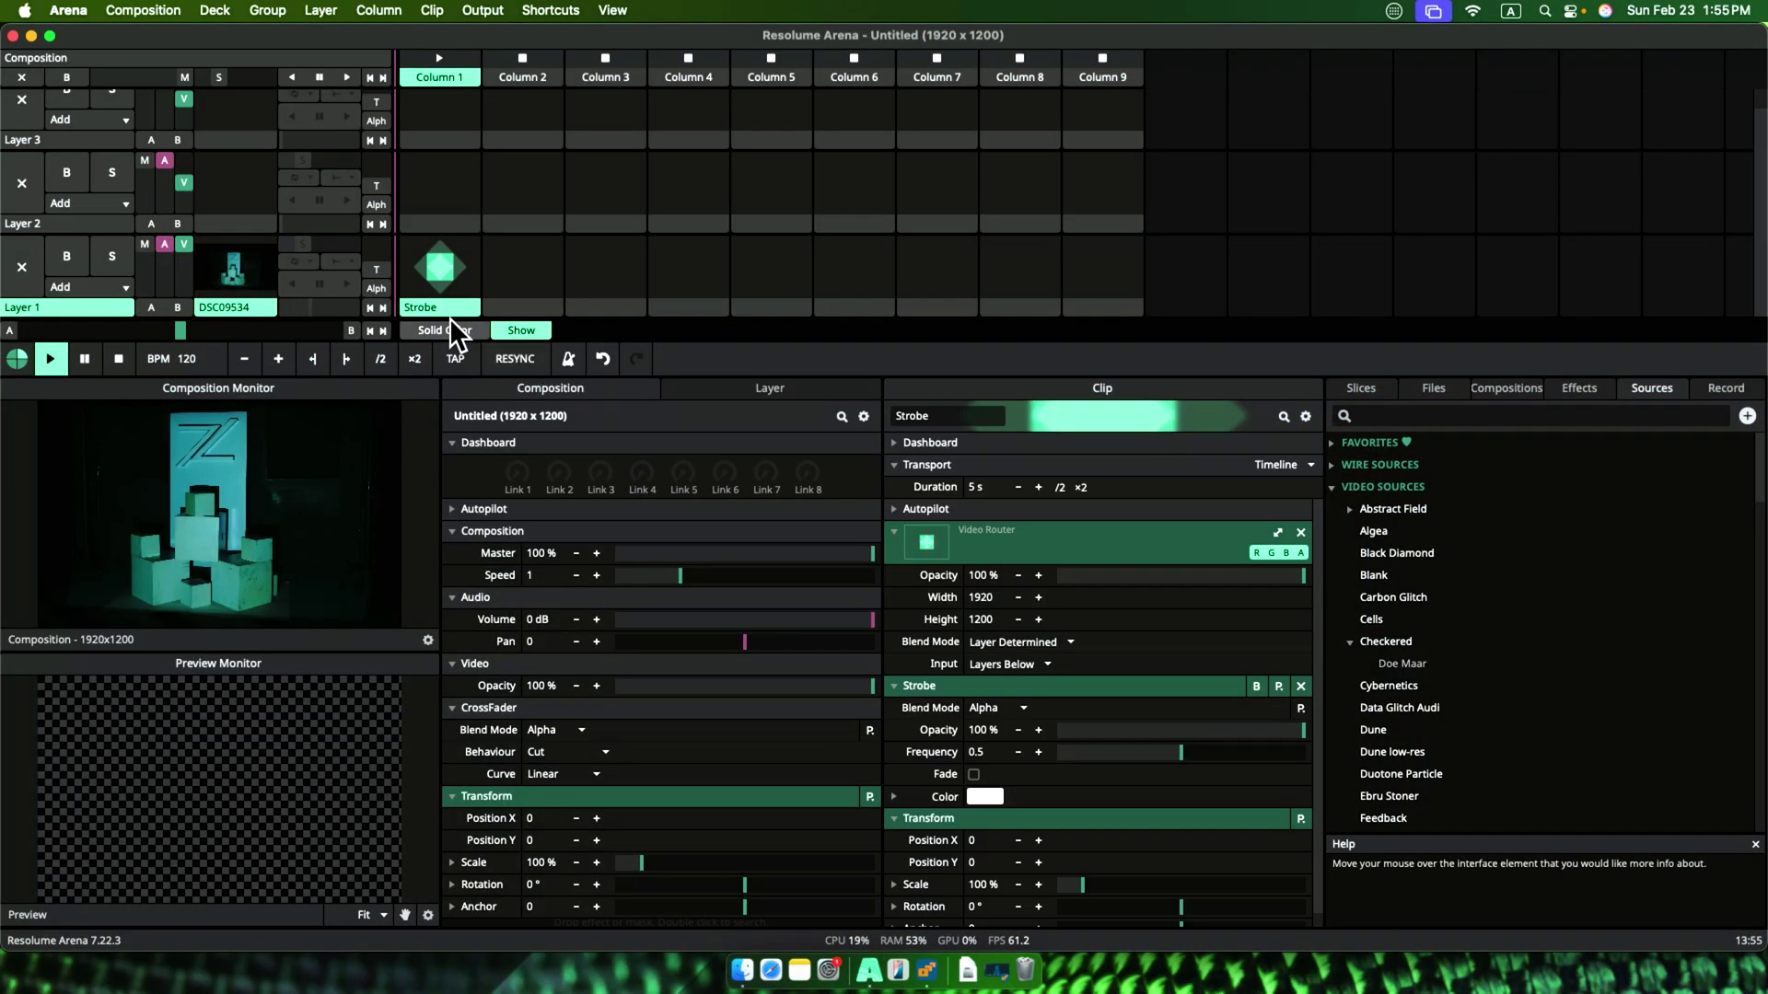
click(445, 306)
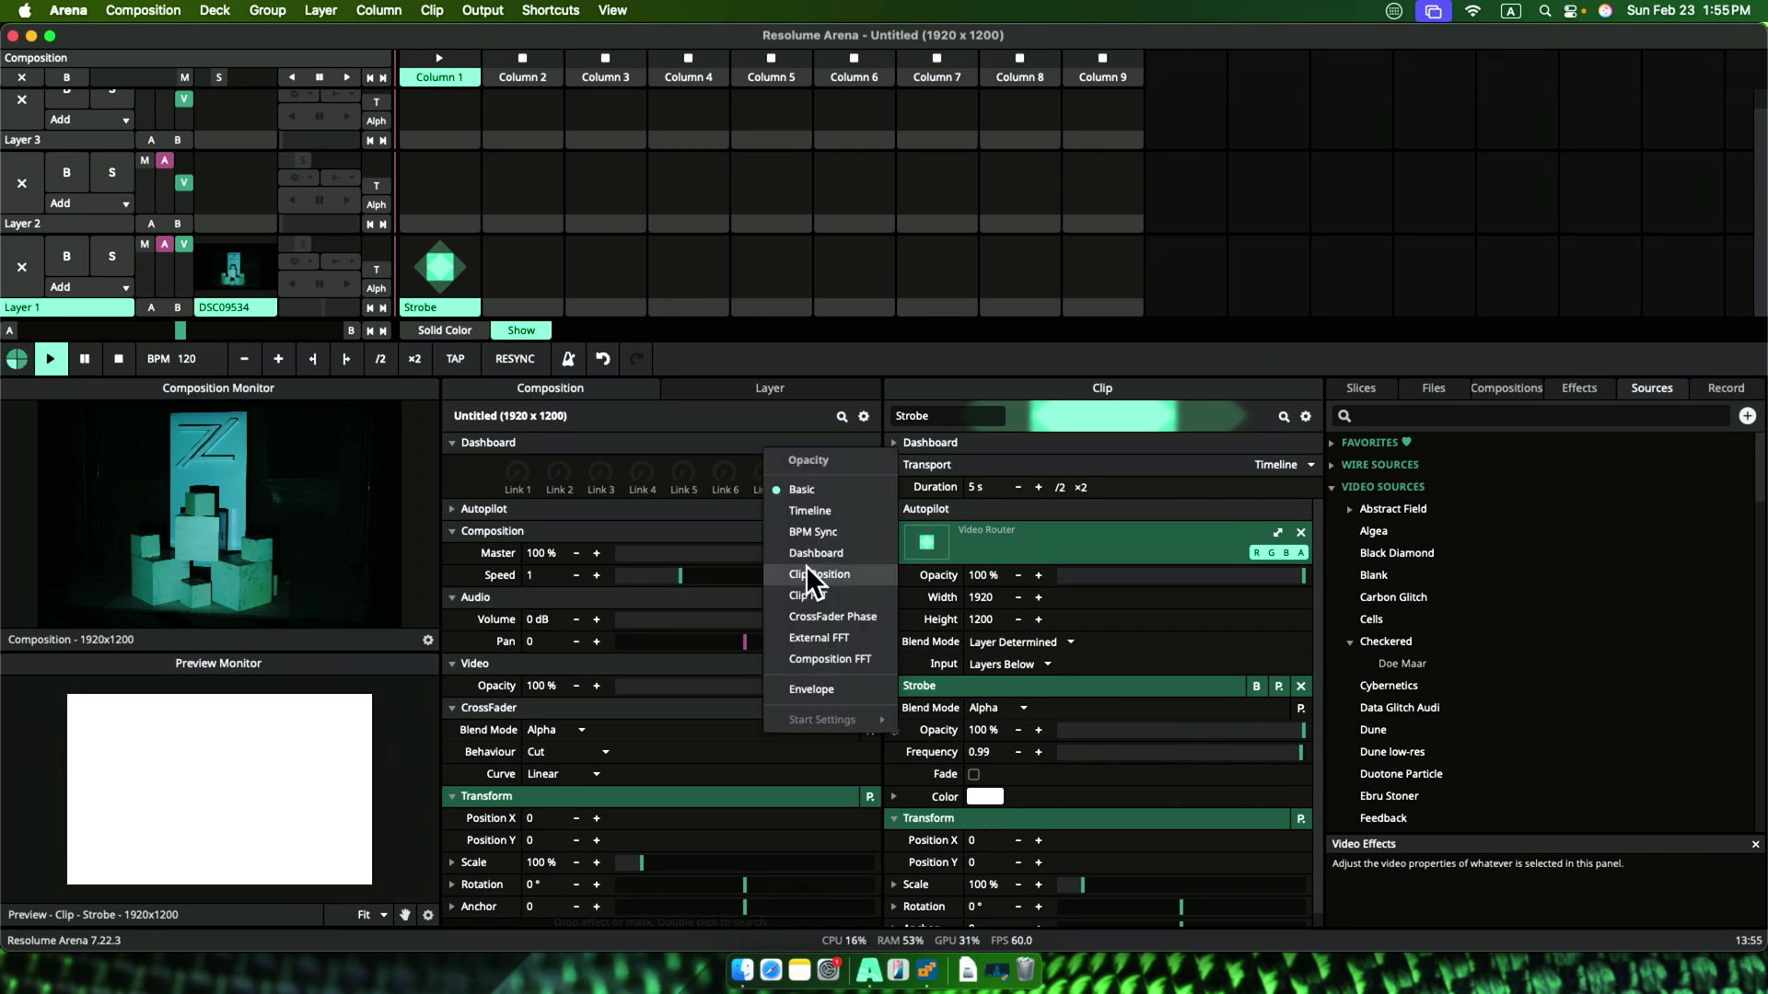
click(893, 686)
click(1361, 387)
drag(1369, 626, 1223, 857)
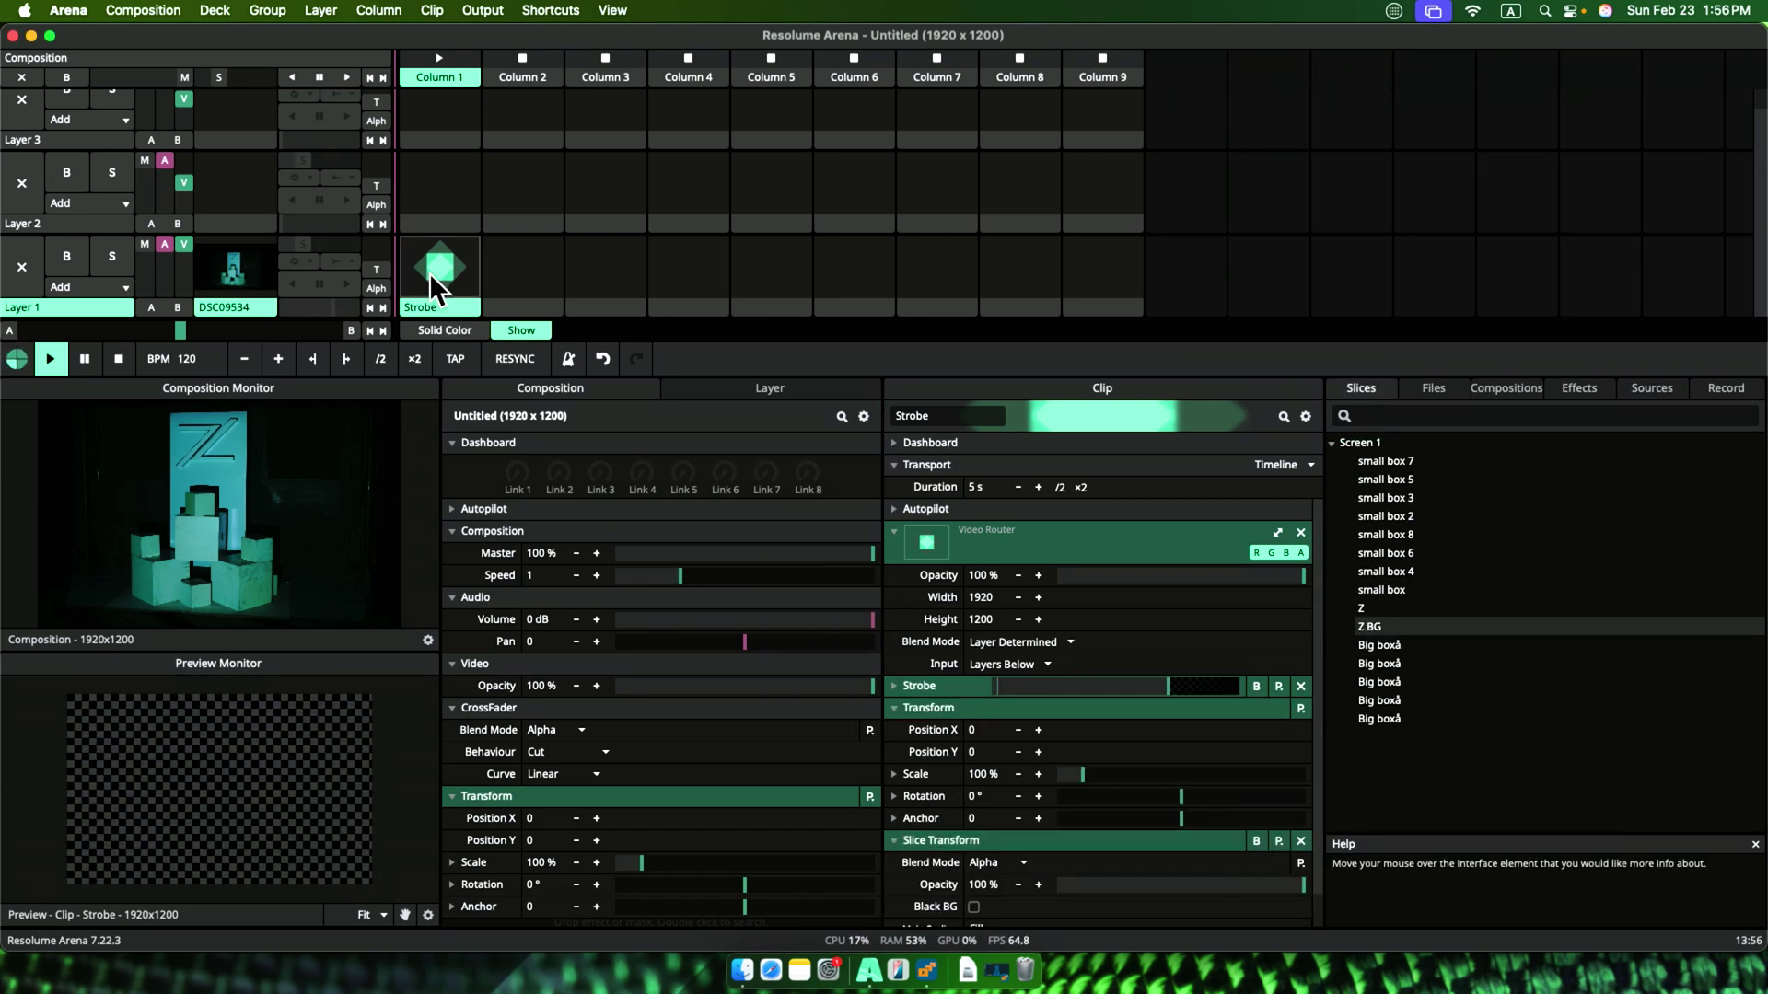
- Add a Strobe clip to Layer 2, Column 2 limited to the Z slice
right_click(503, 217)
click(584, 285)
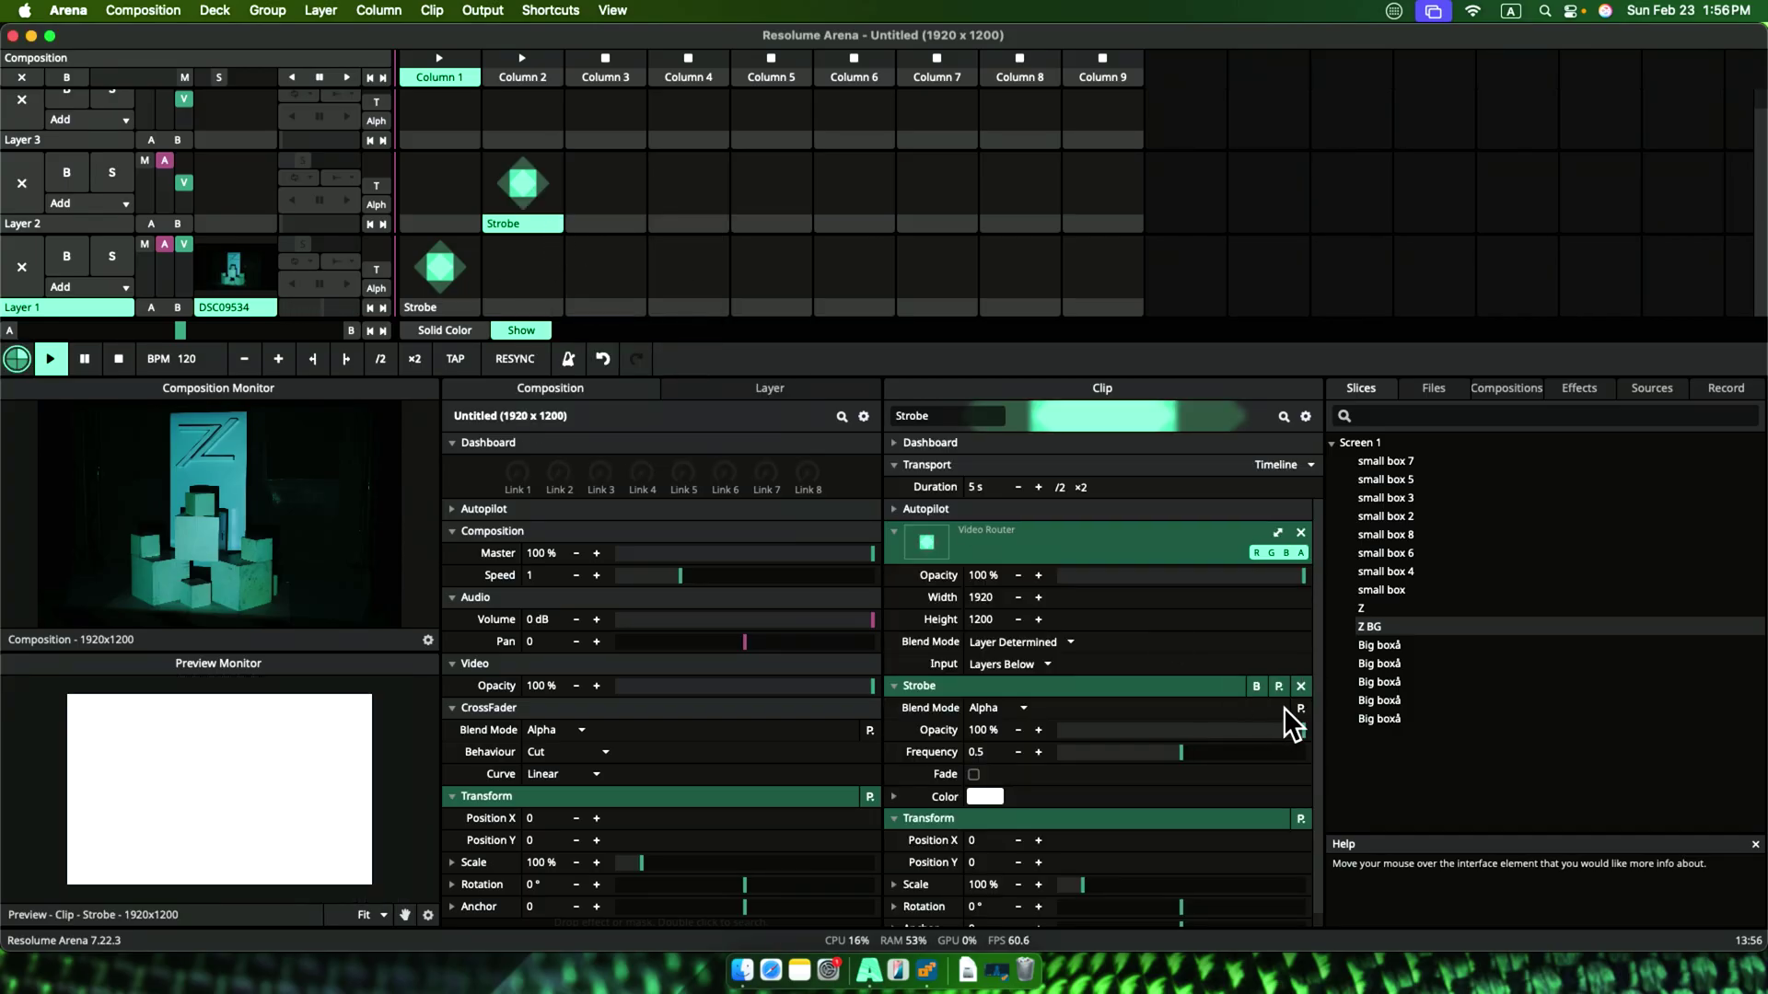
double_click(1361, 608)
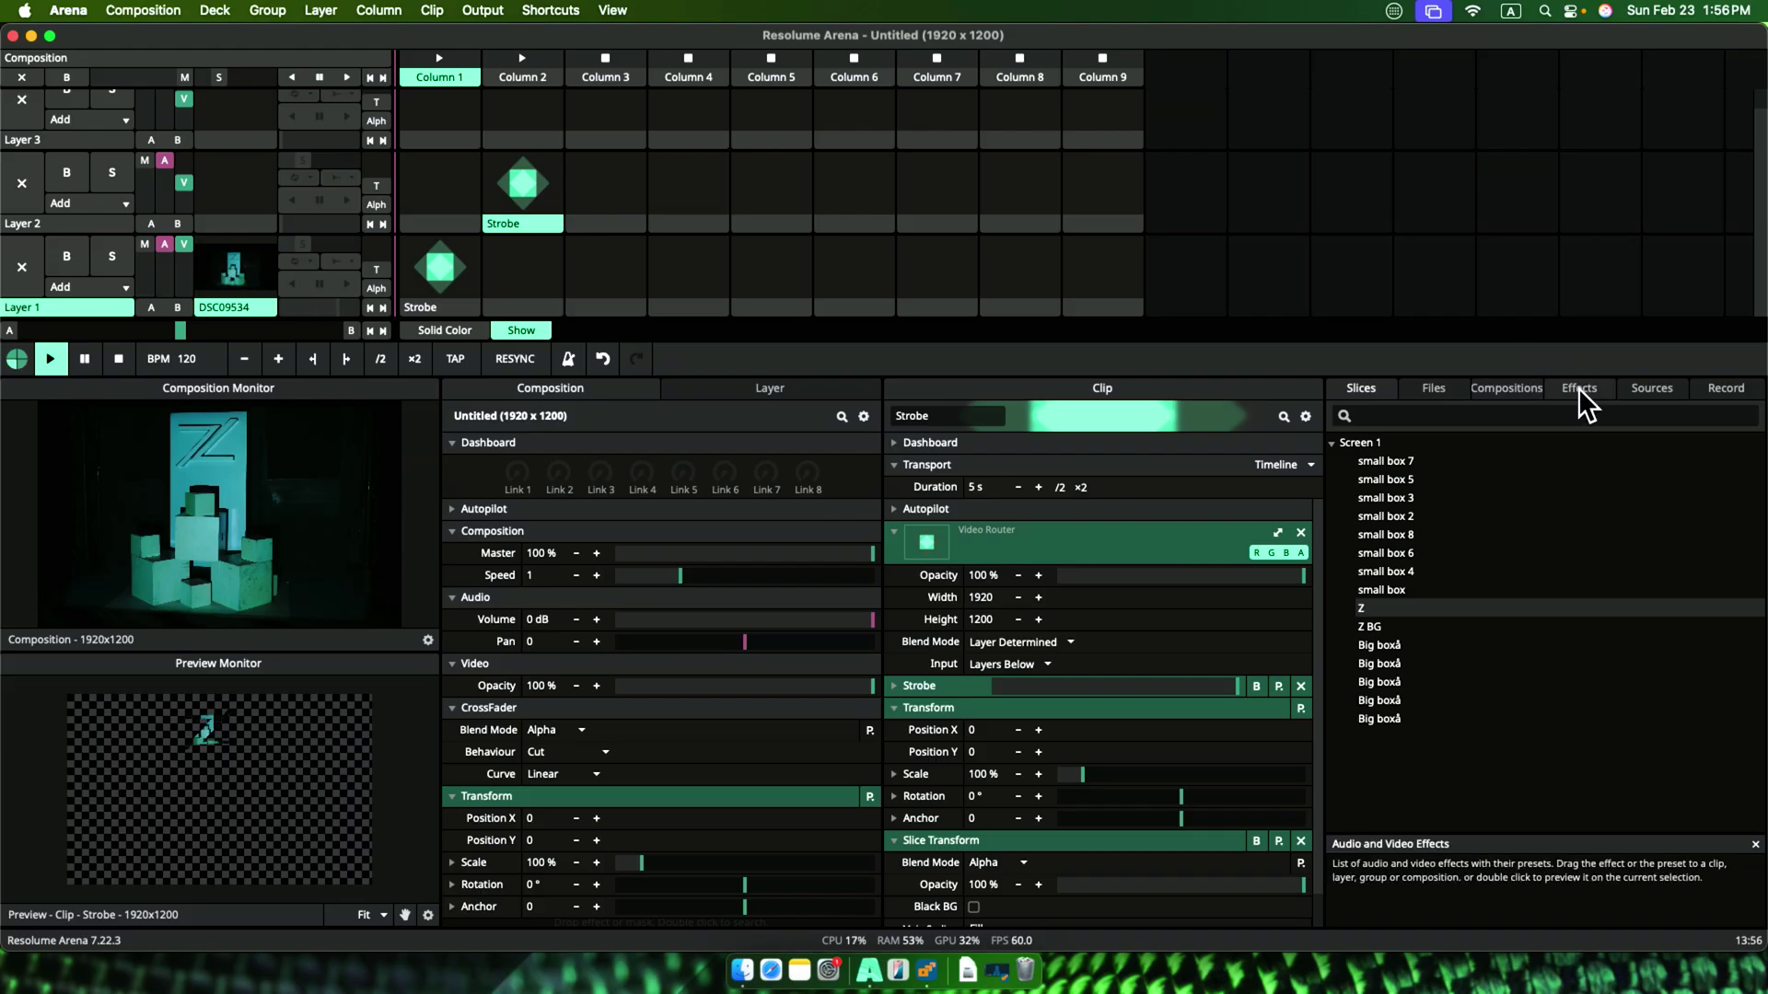
- Drop Lava Synth from Sources into Layer 1 and launch the Column 2 clips
click(1649, 394)
scroll(1413, 553, down, 5)
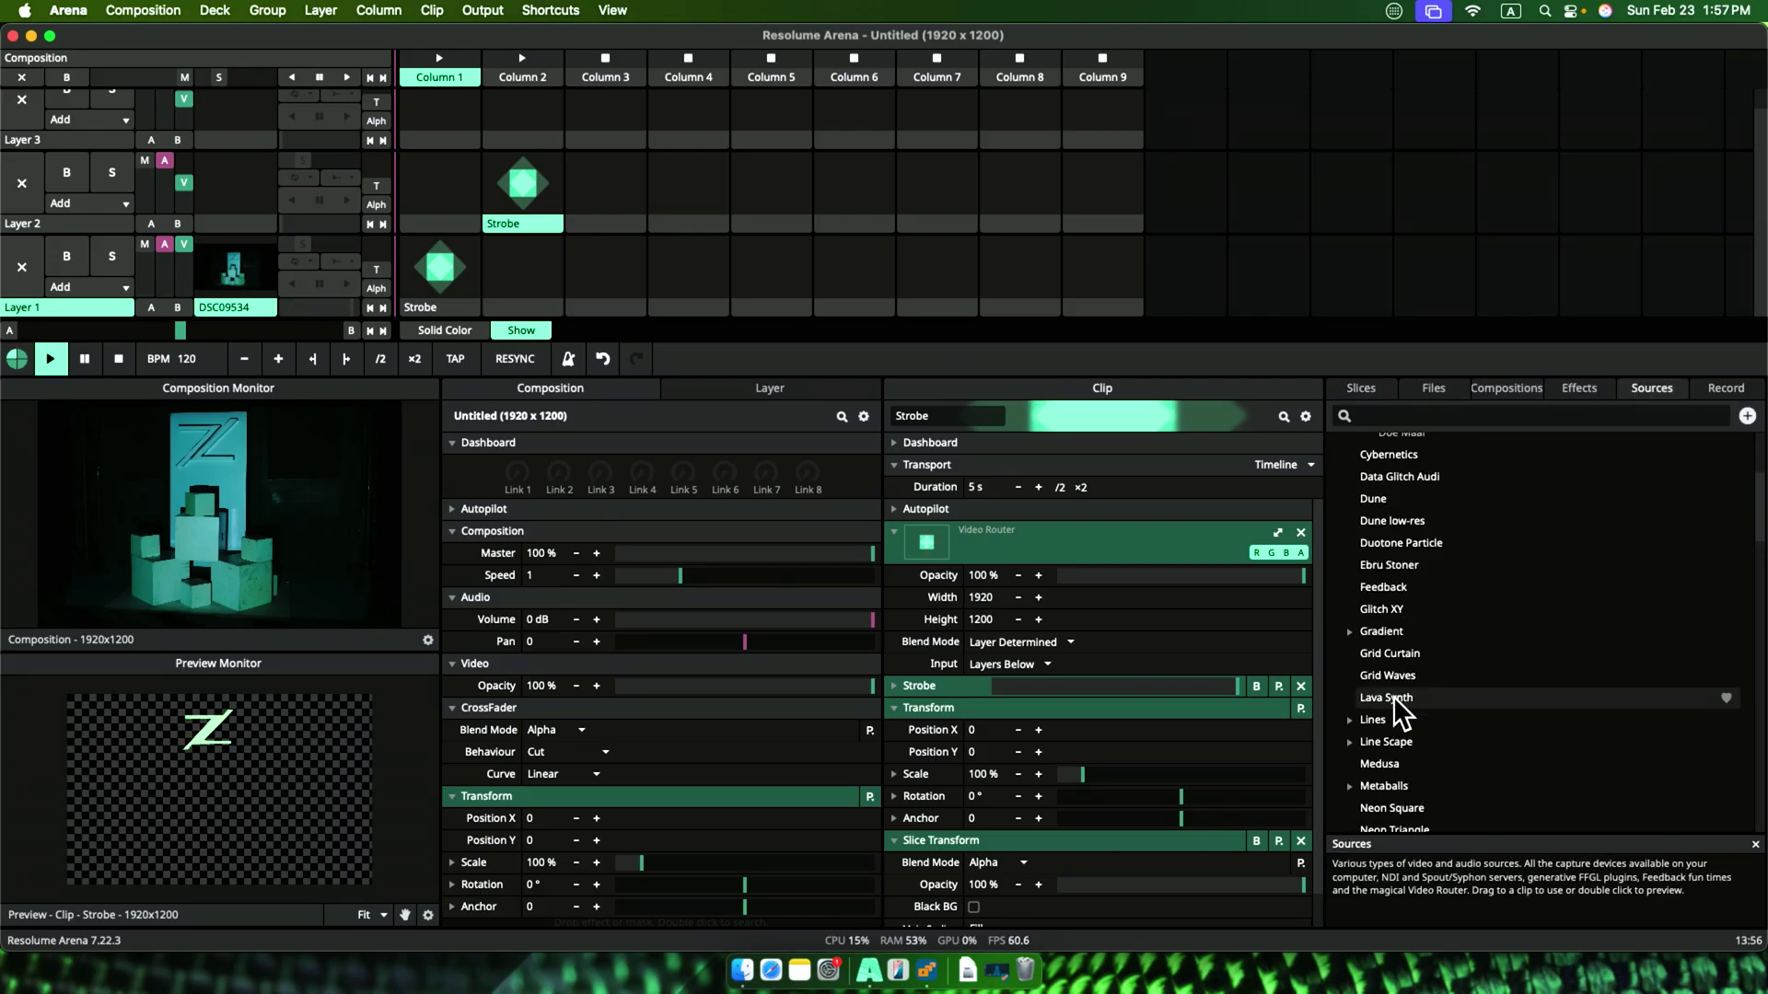
drag(1389, 703, 522, 277)
click(531, 212)
click(521, 285)
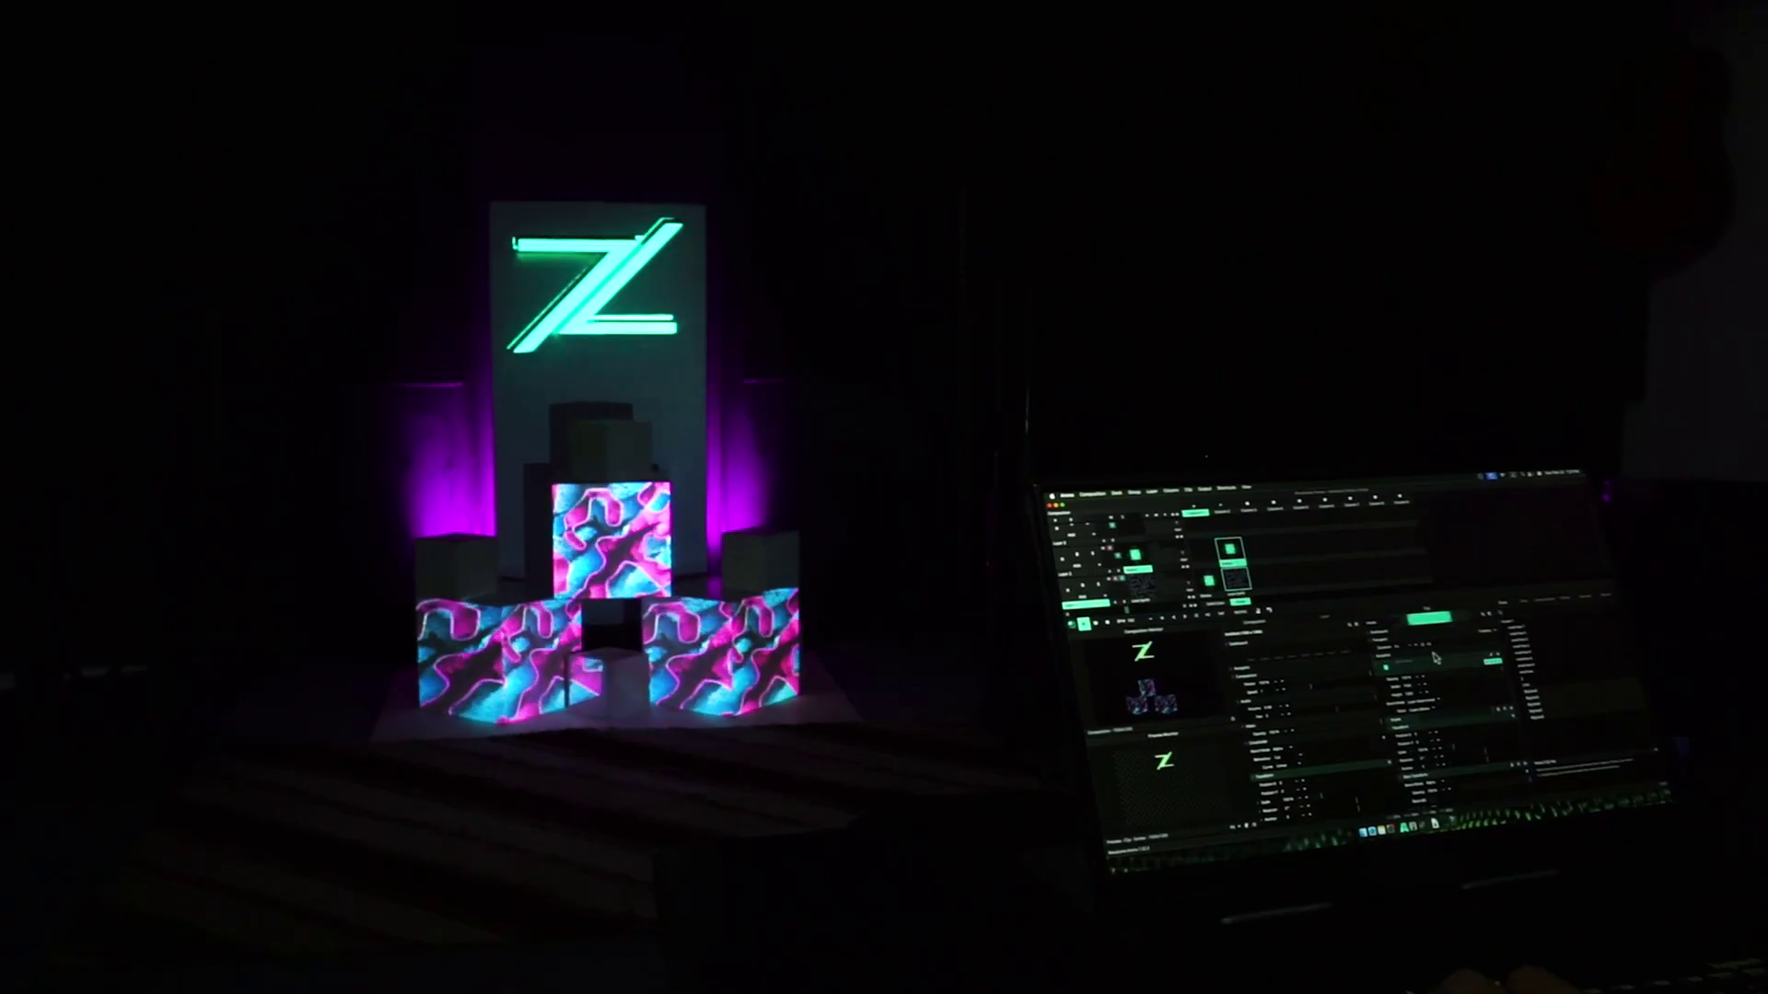
key(super+space)
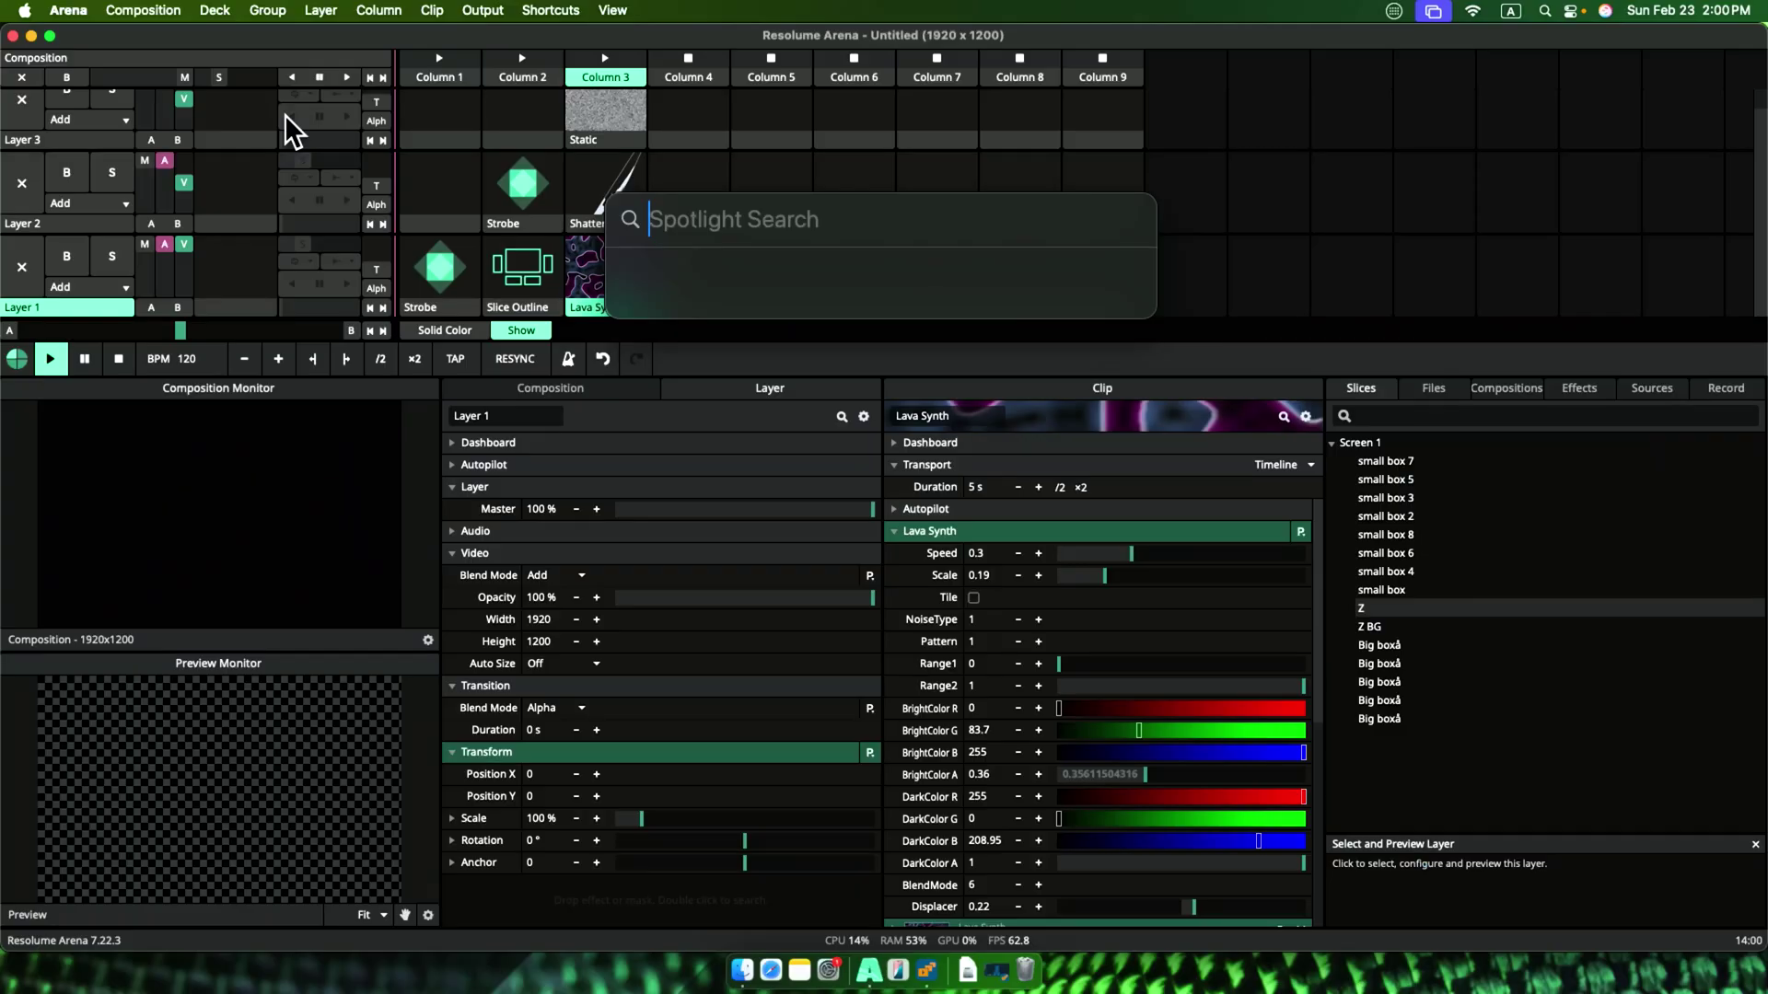
- Launch Chaser with the cha search and open the OVC 63 project
text(cha)
key(Return)
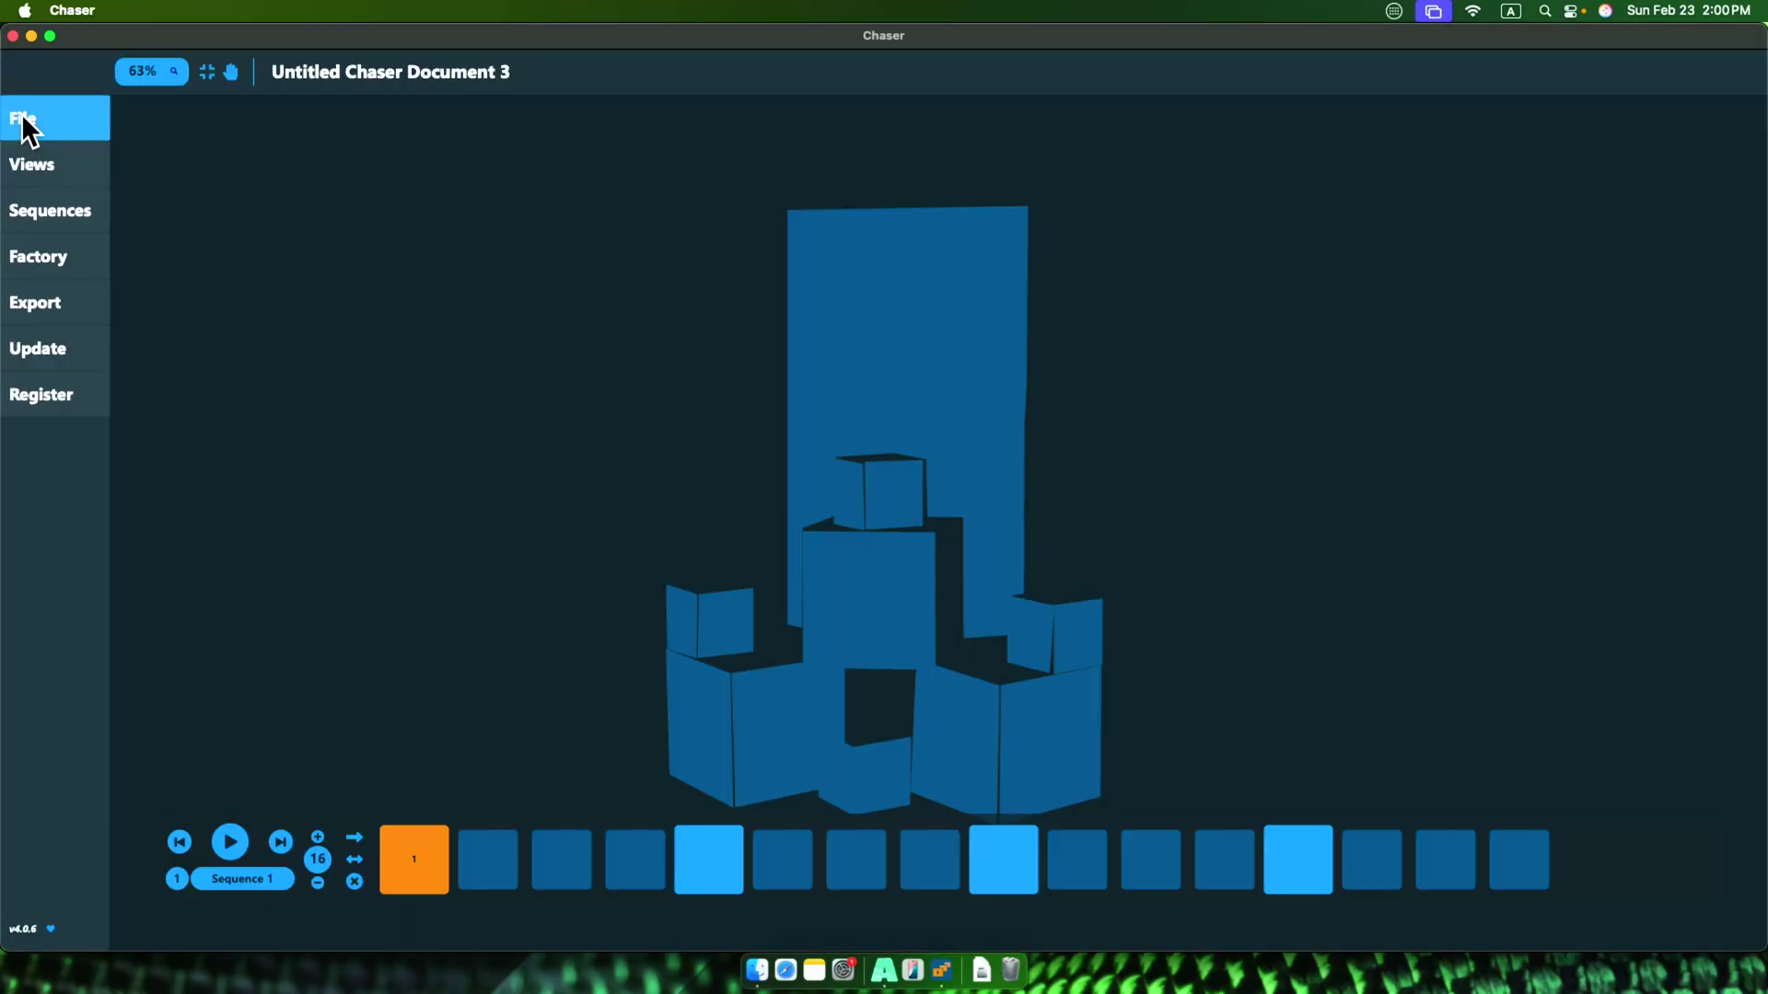
click(32, 127)
click(152, 117)
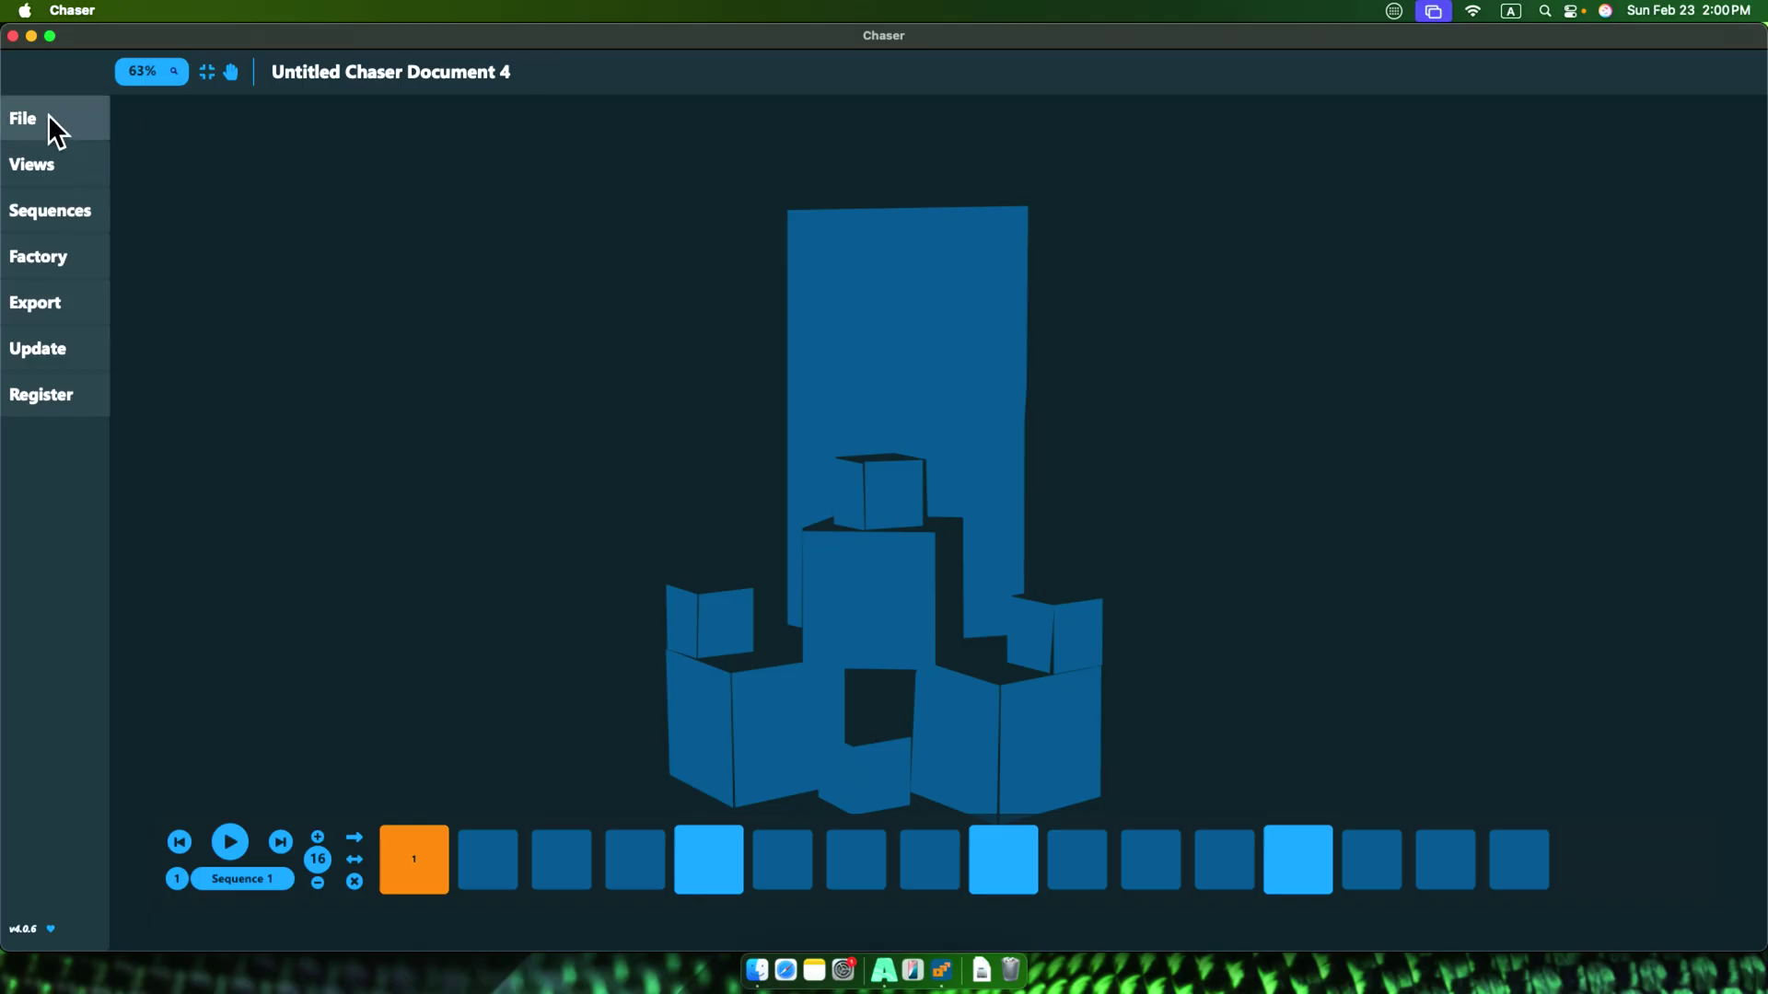
- Add Sequence 2 to light some box faces, then return to Resolume Arena
click(49, 210)
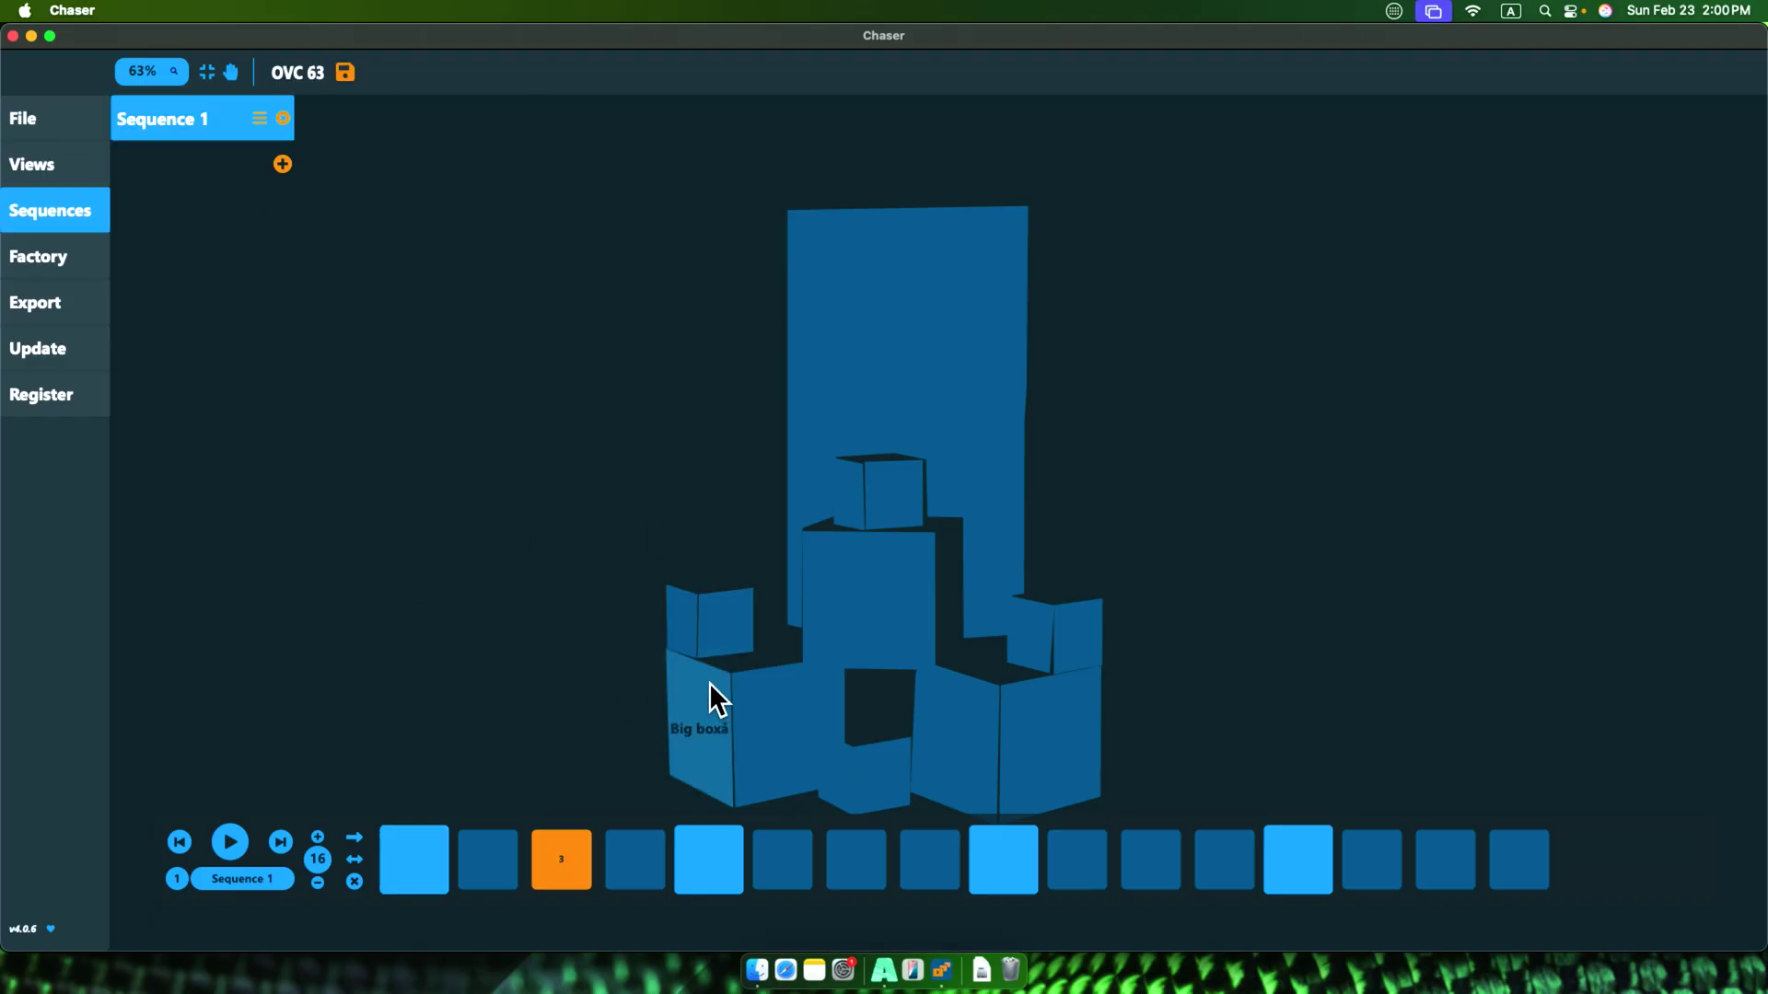
click(906, 377)
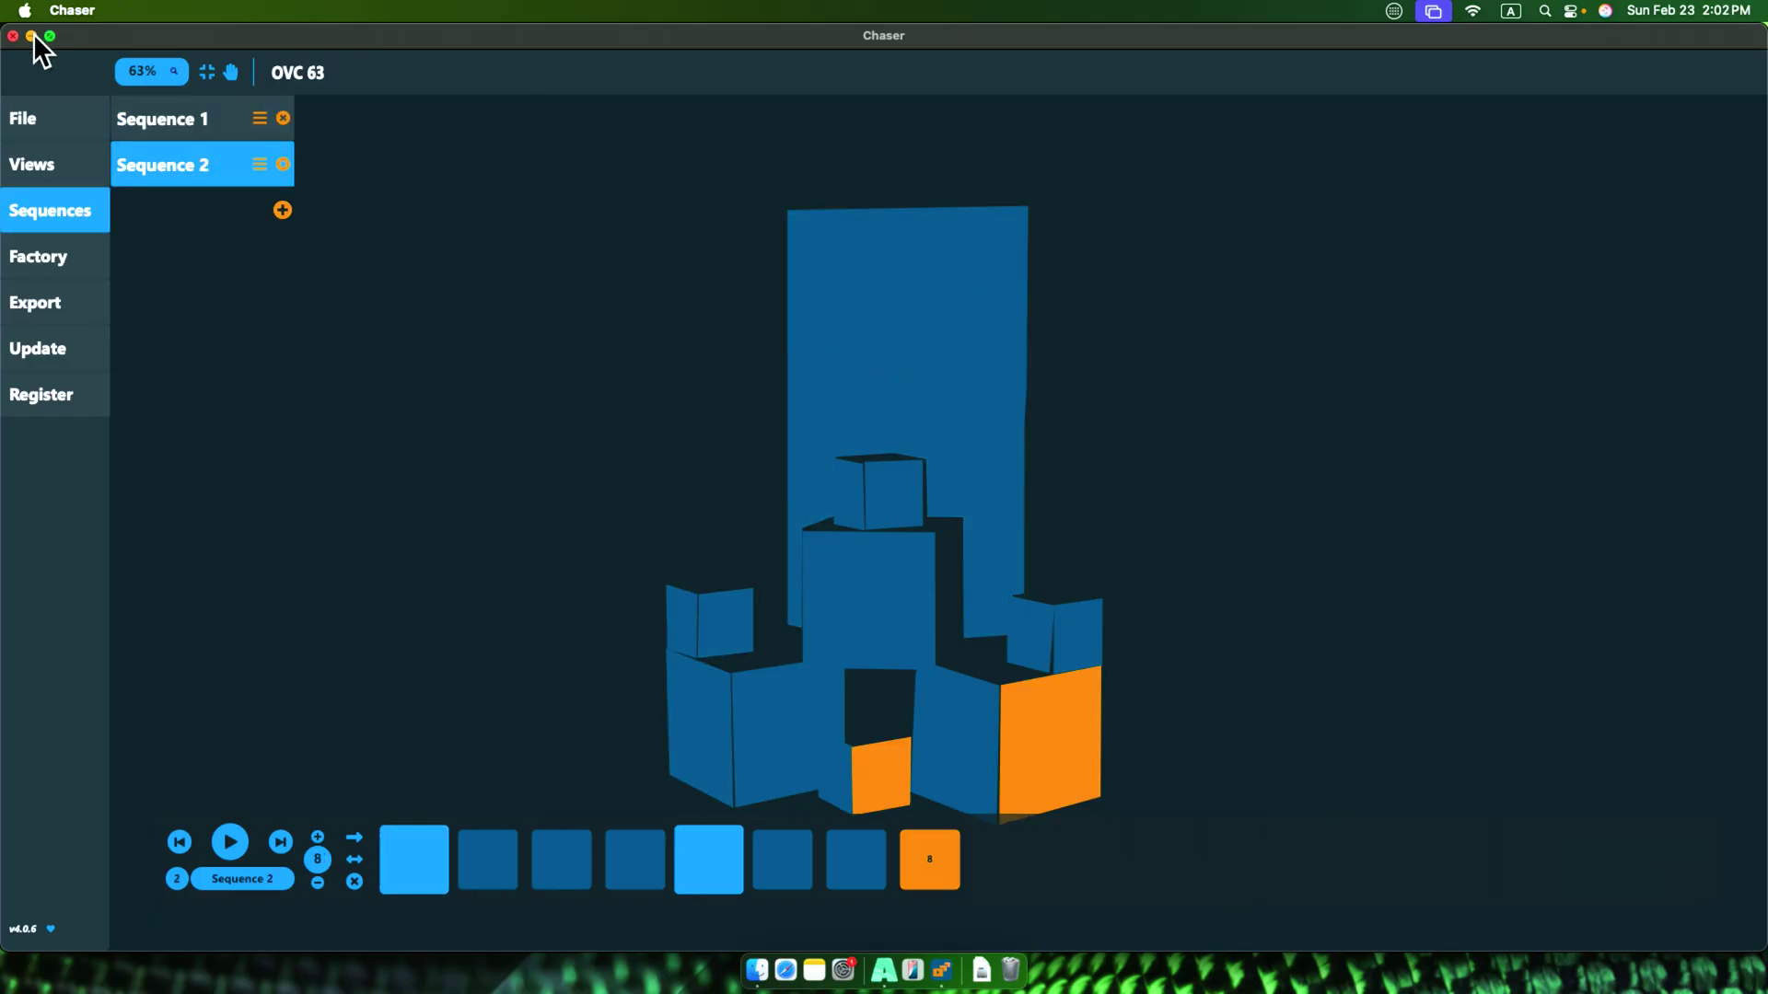
click(31, 36)
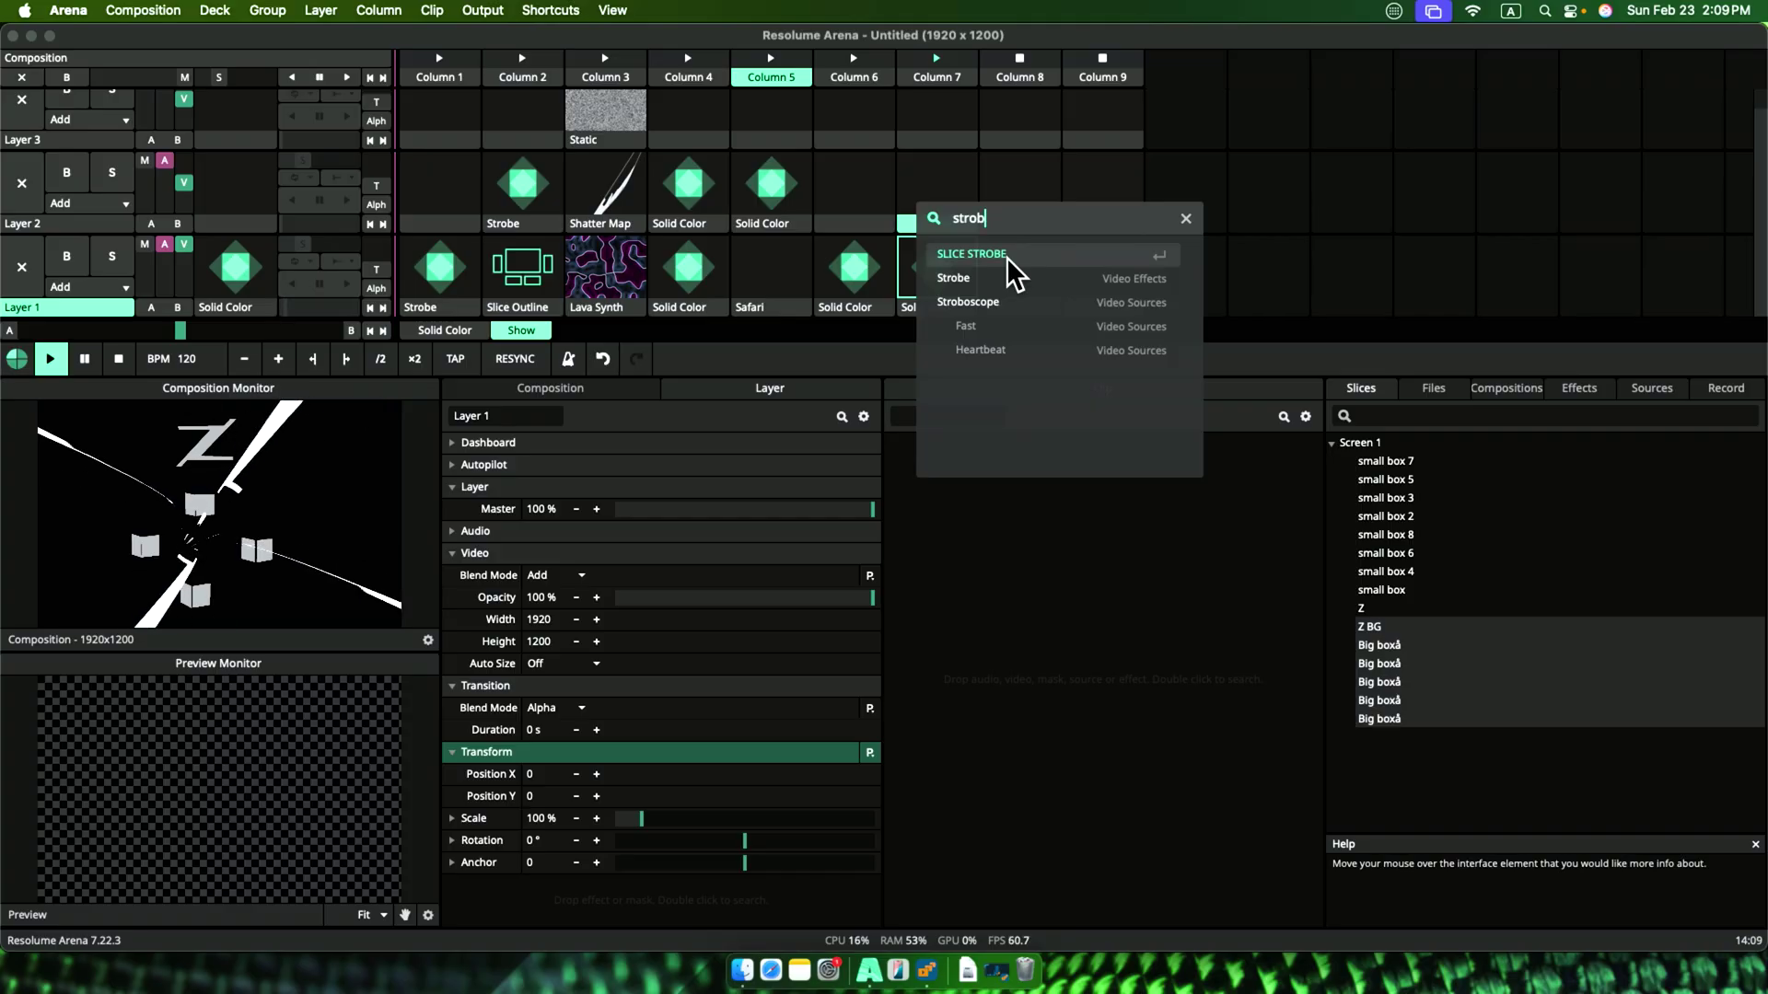
- Add a SLICE STROBE clip to Layer 2, Column 7, fed by the Big box slices
click(1007, 257)
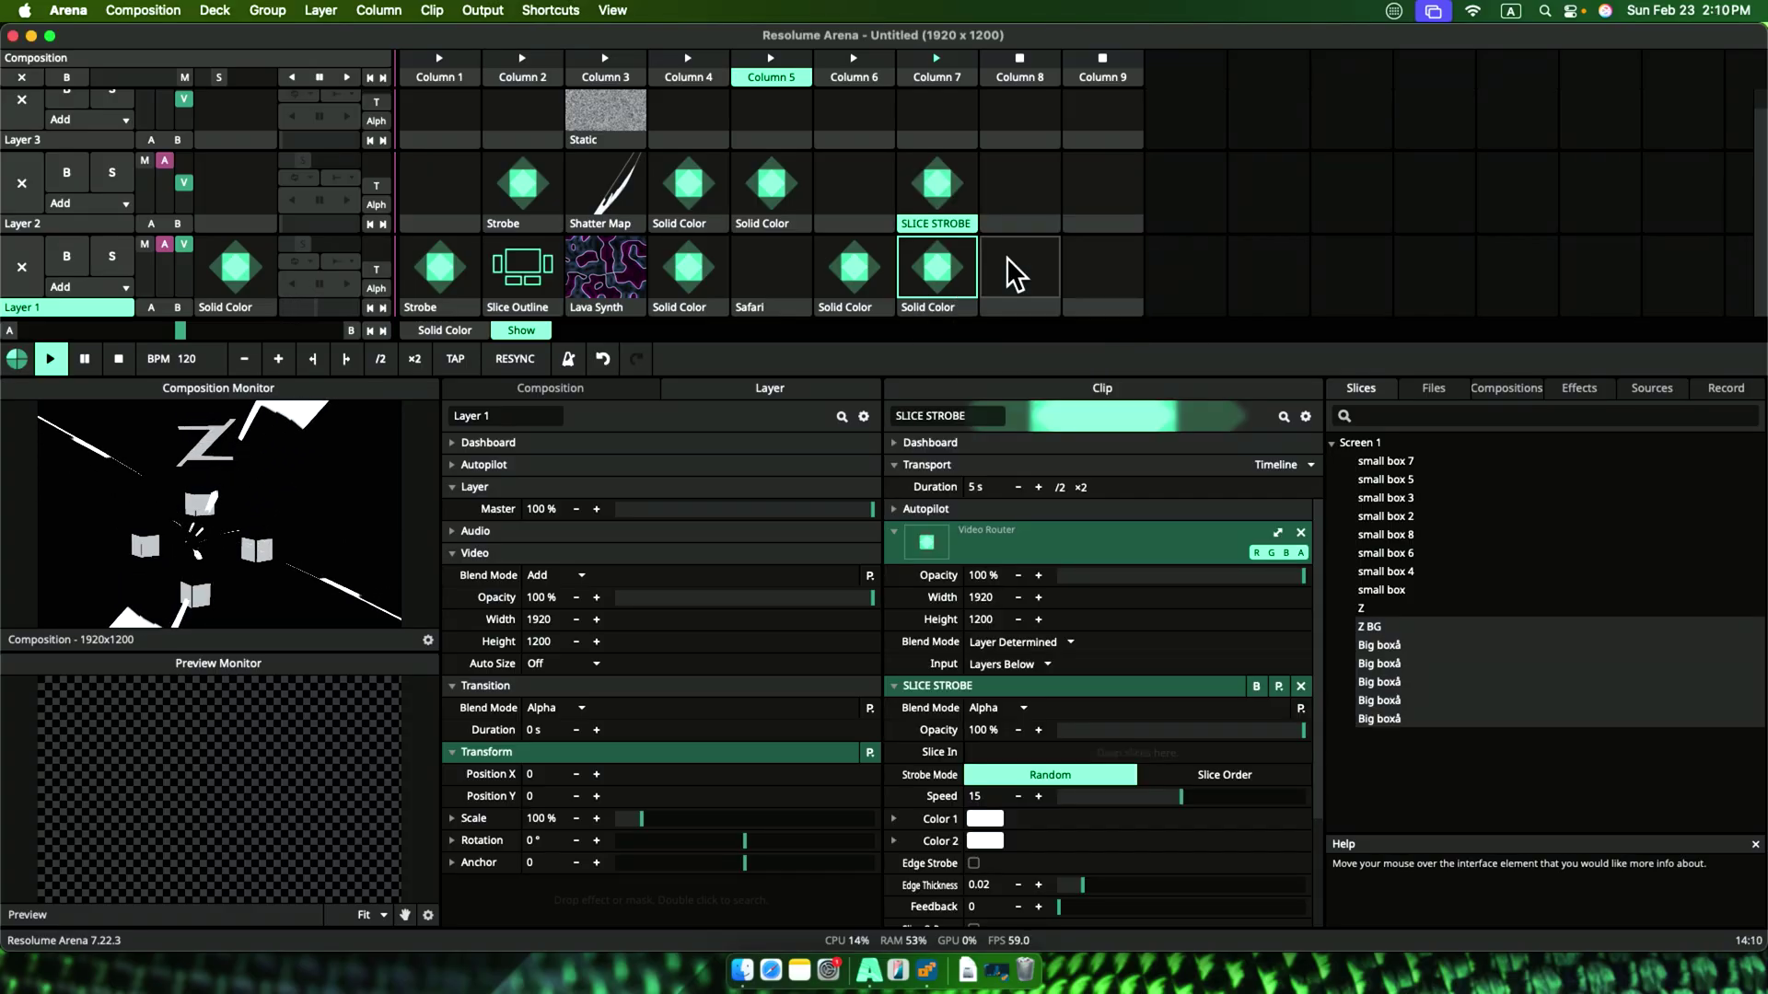
click(893, 531)
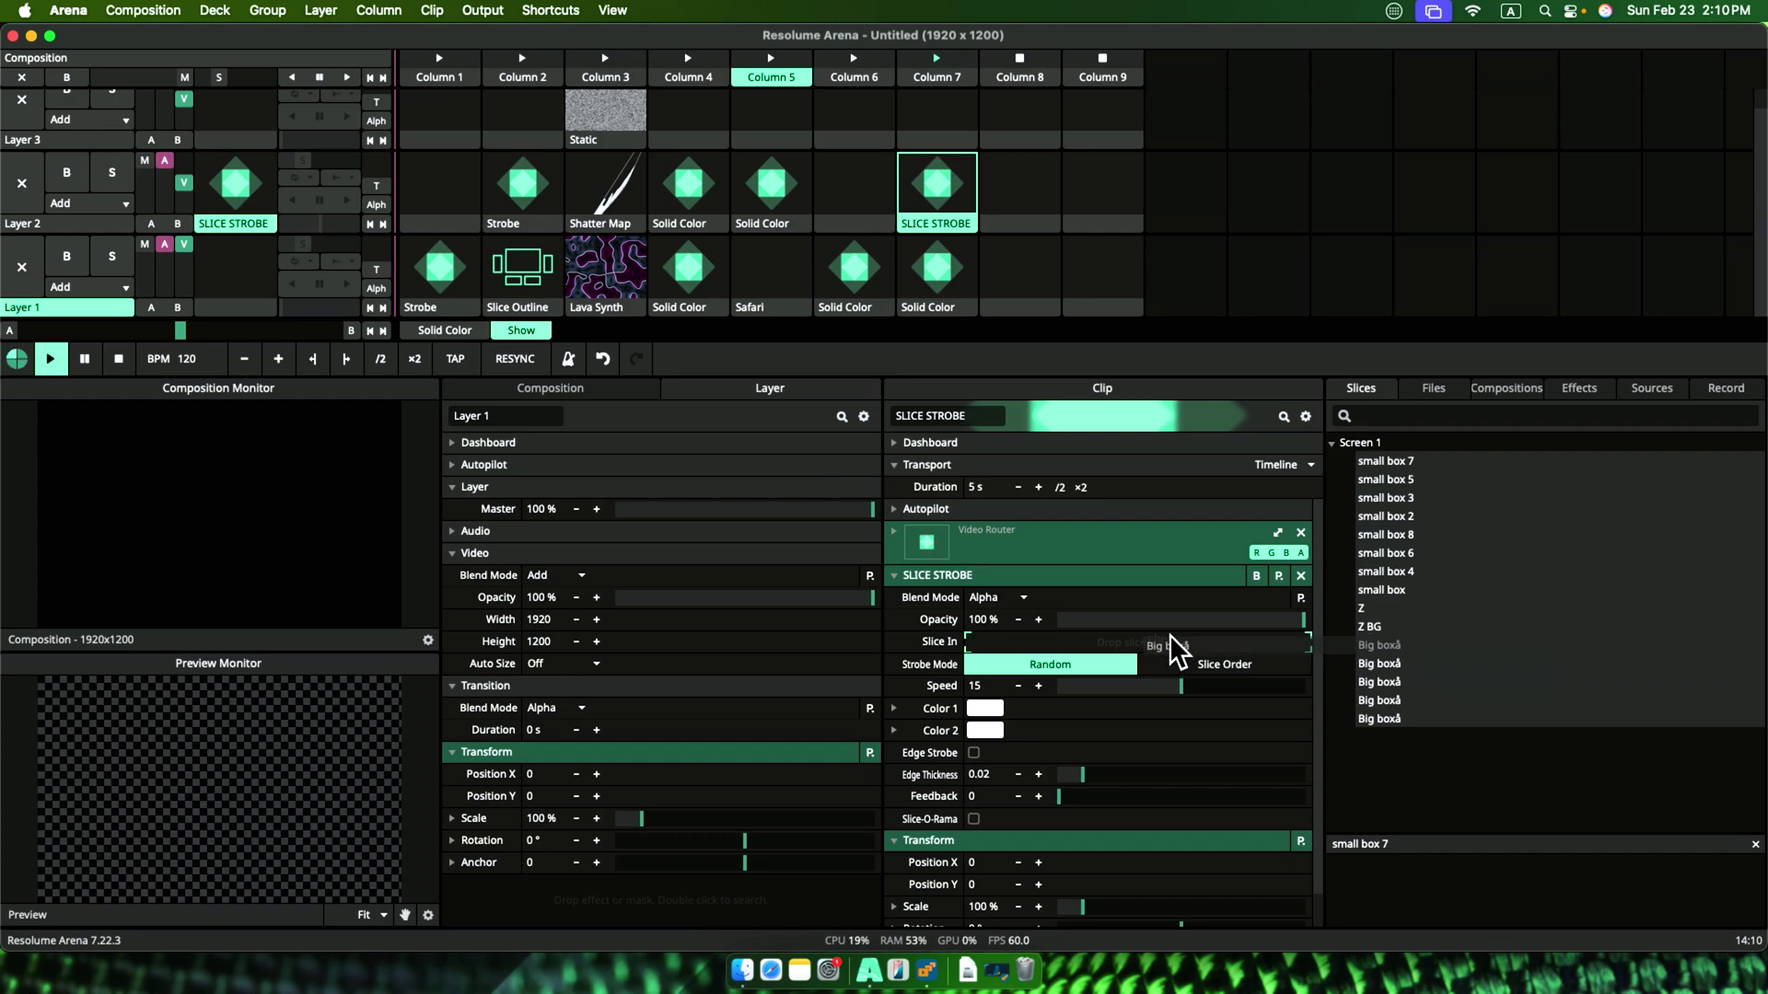
drag(1174, 649, 1172, 647)
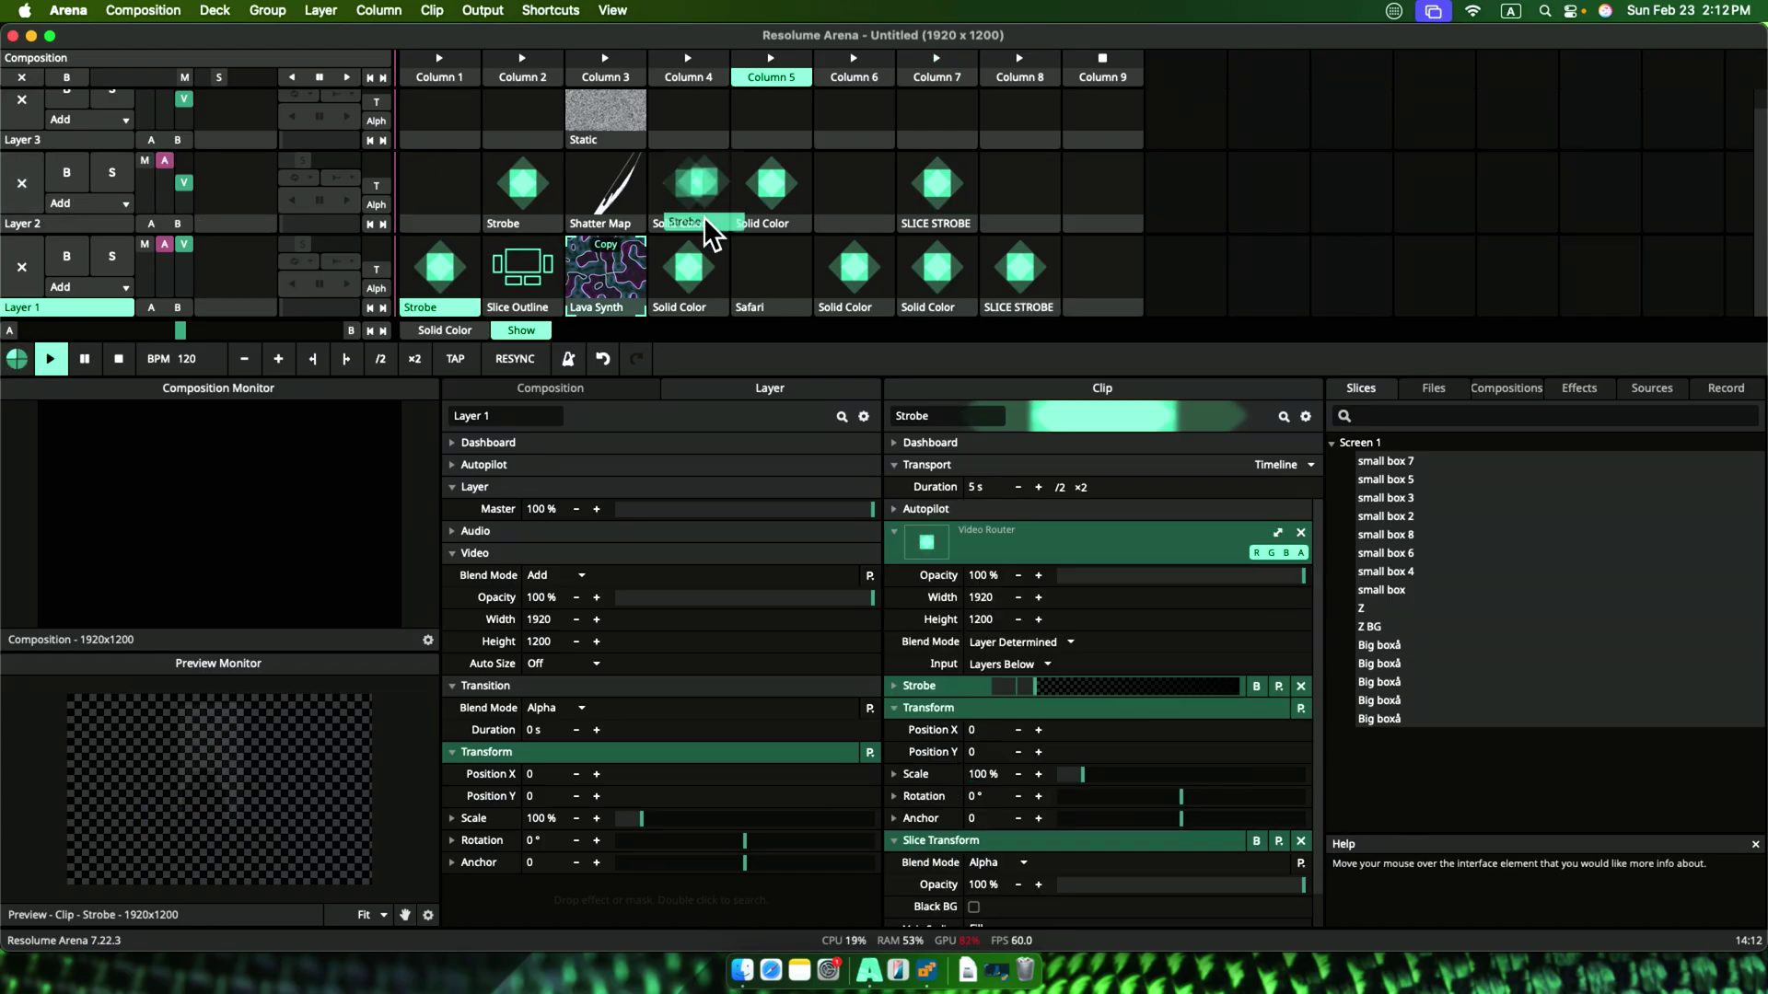
- Place a copy of the Strobe clip in Layer 3, Column 8
drag(704, 220, 1018, 116)
click(1019, 114)
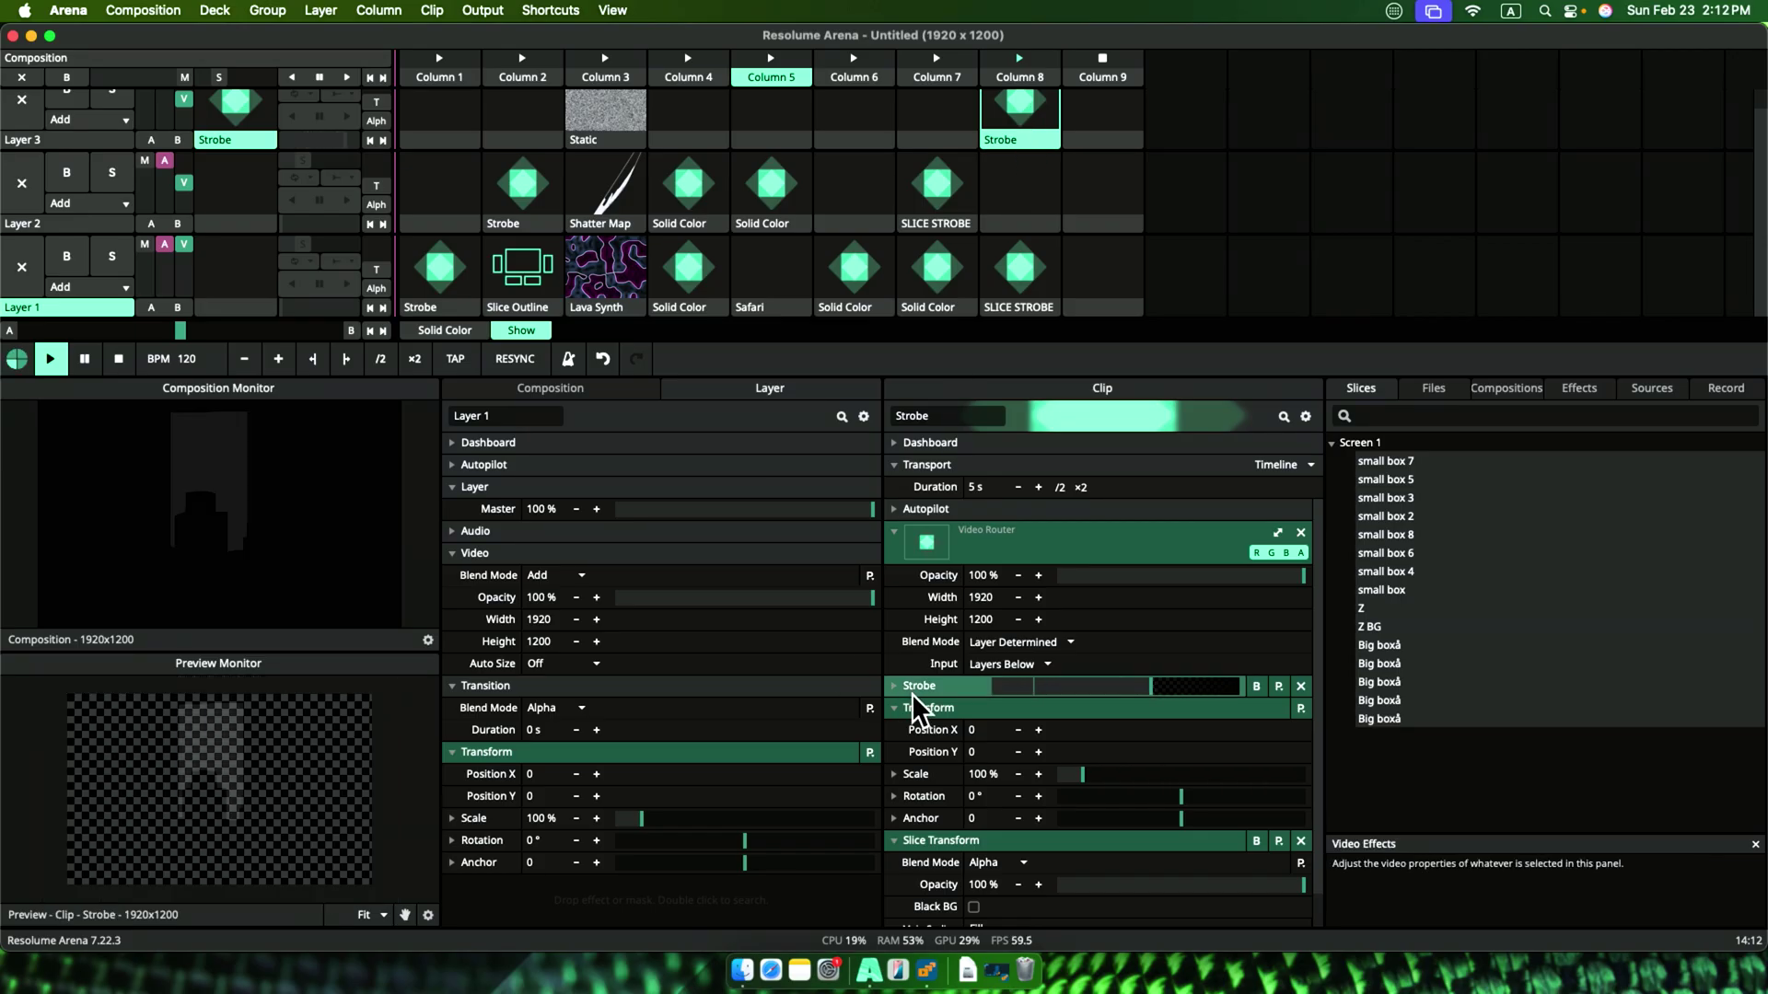
click(1144, 708)
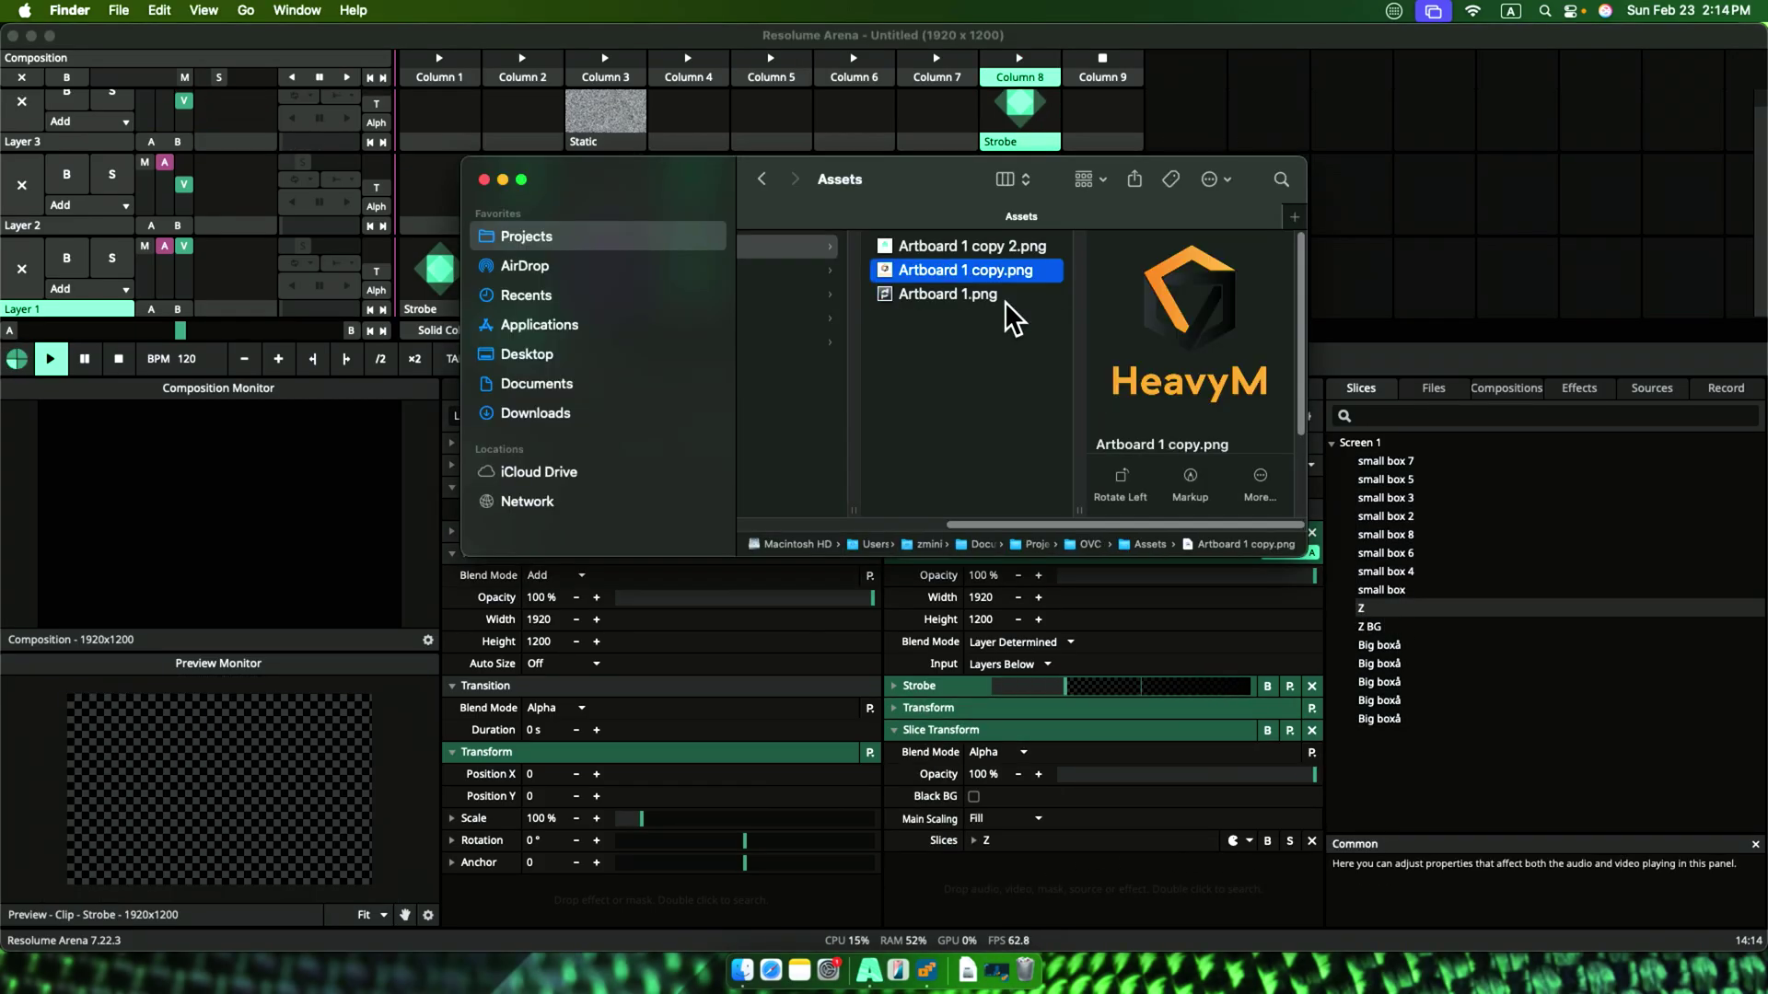
- Drag Artboard 1 copy 2.png from the Assets folder into Layer 2, Column 8
click(949, 249)
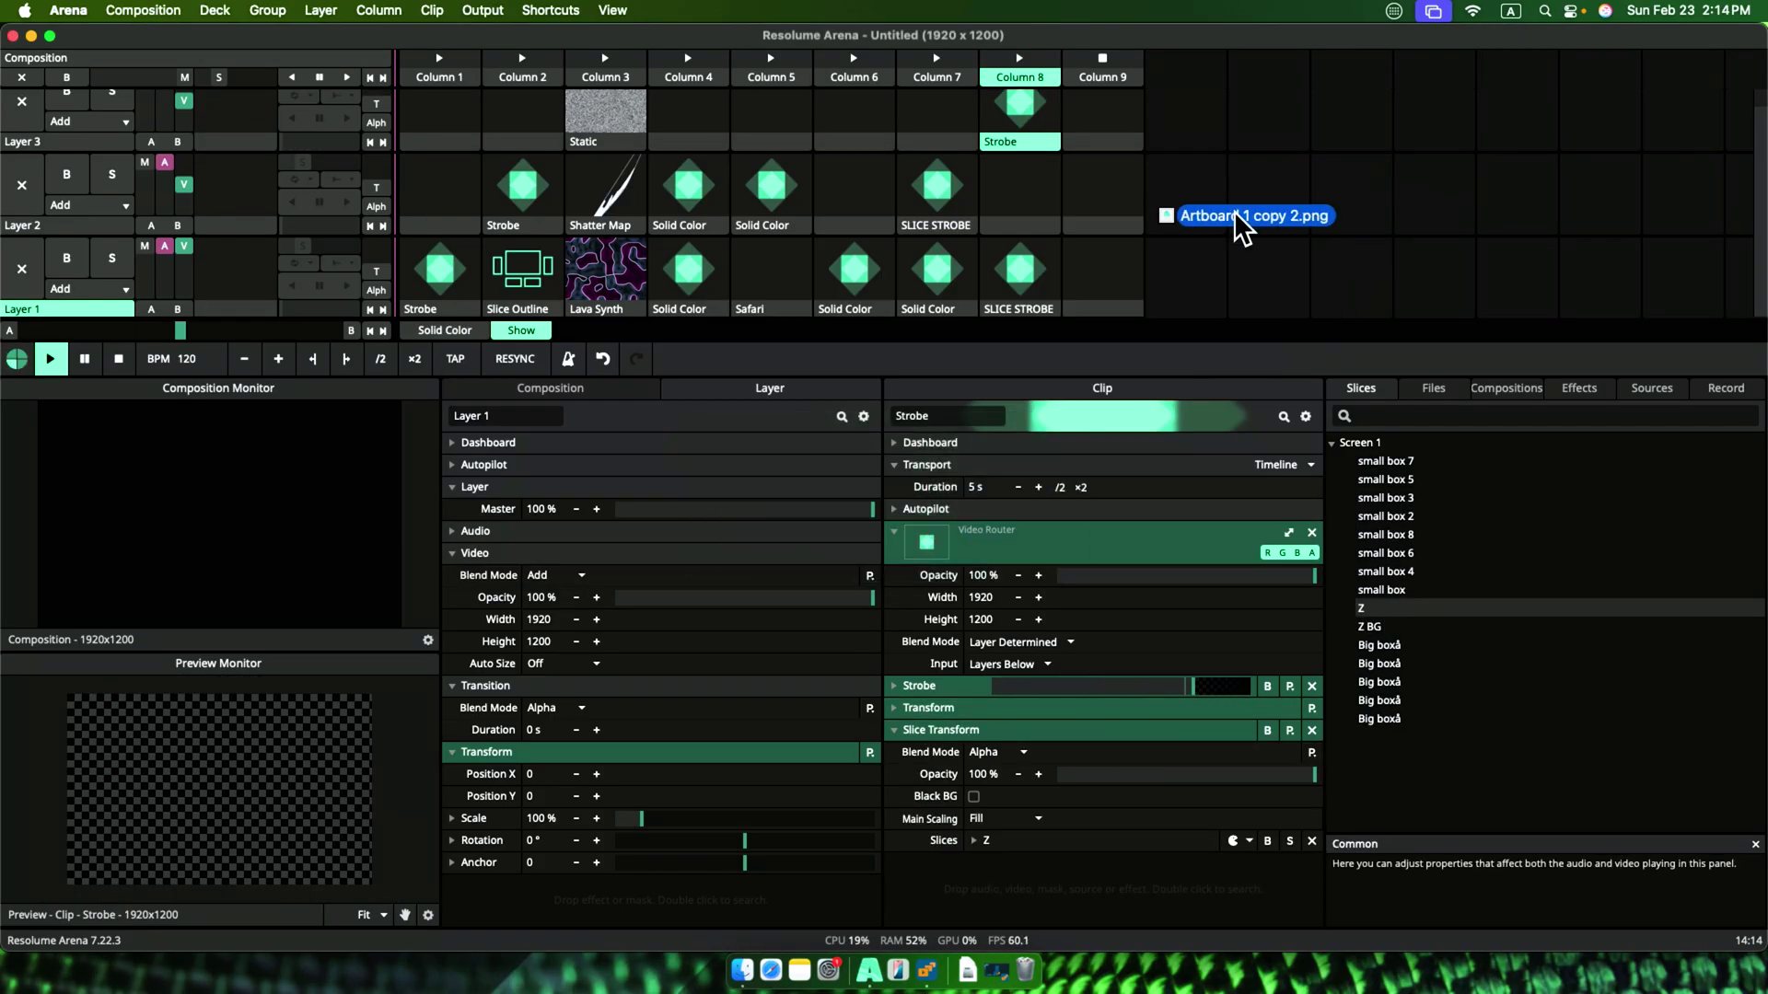
drag(1243, 221, 1020, 193)
click(1020, 193)
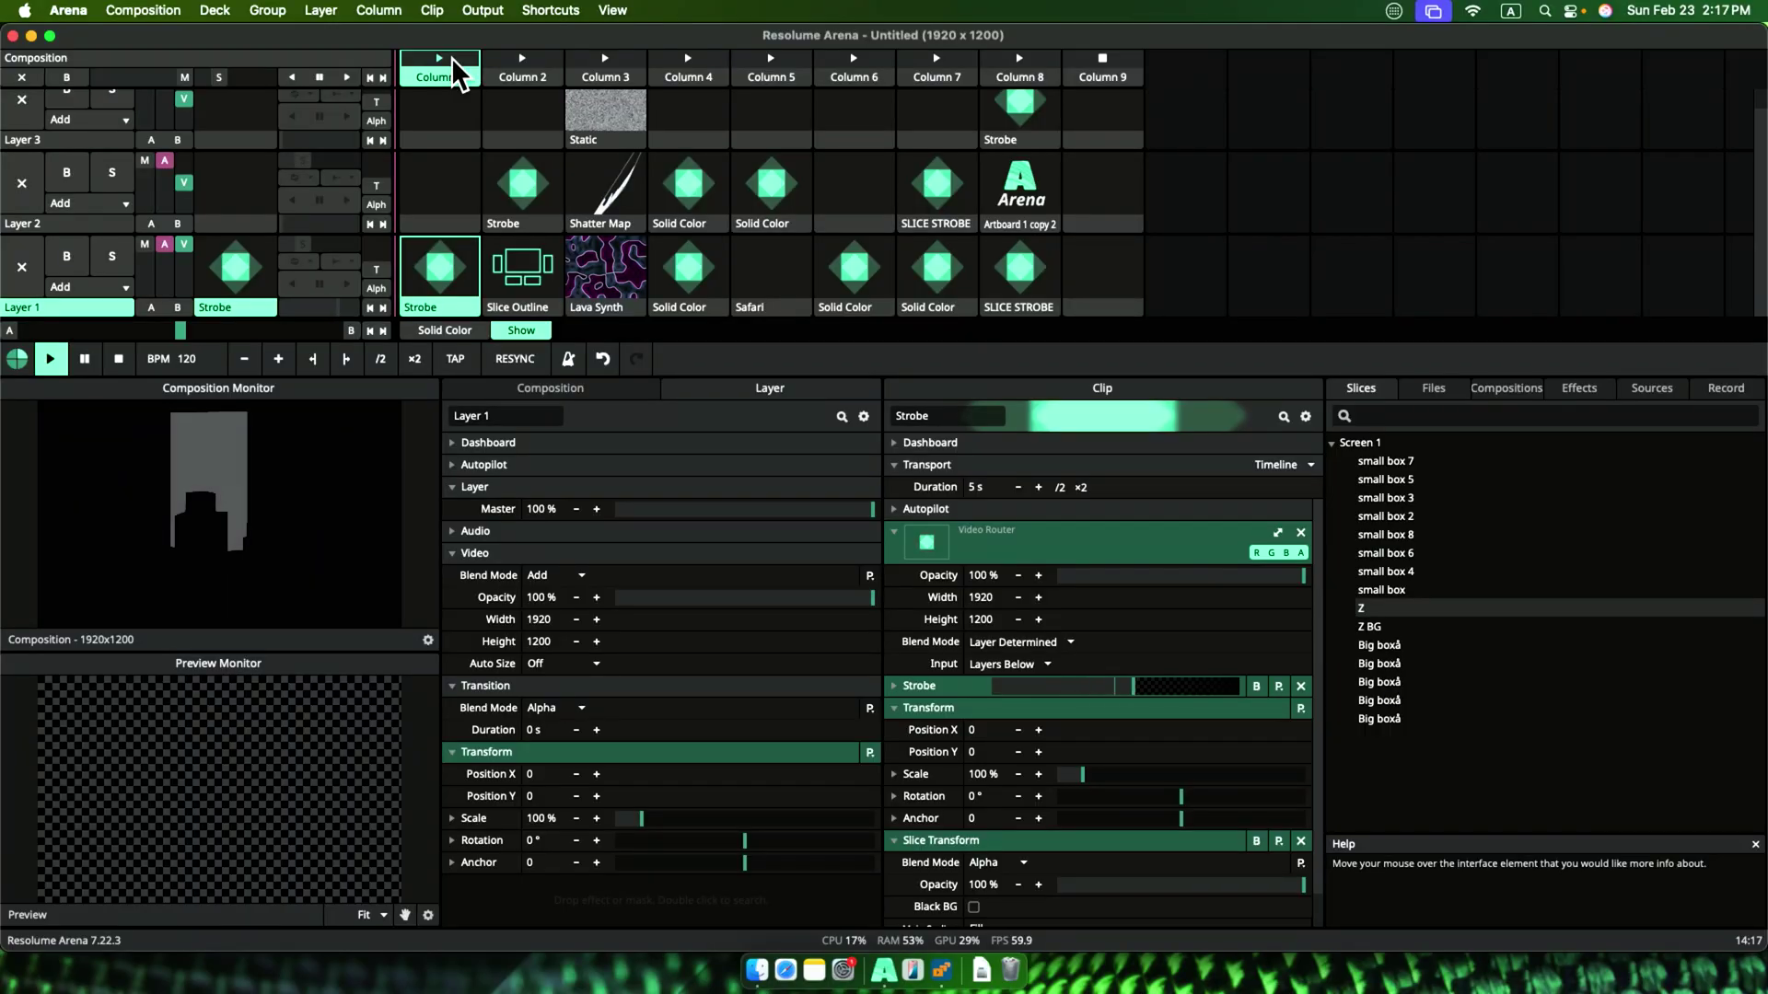
- Map the spacebar to advancing to the next column
key(super+k)
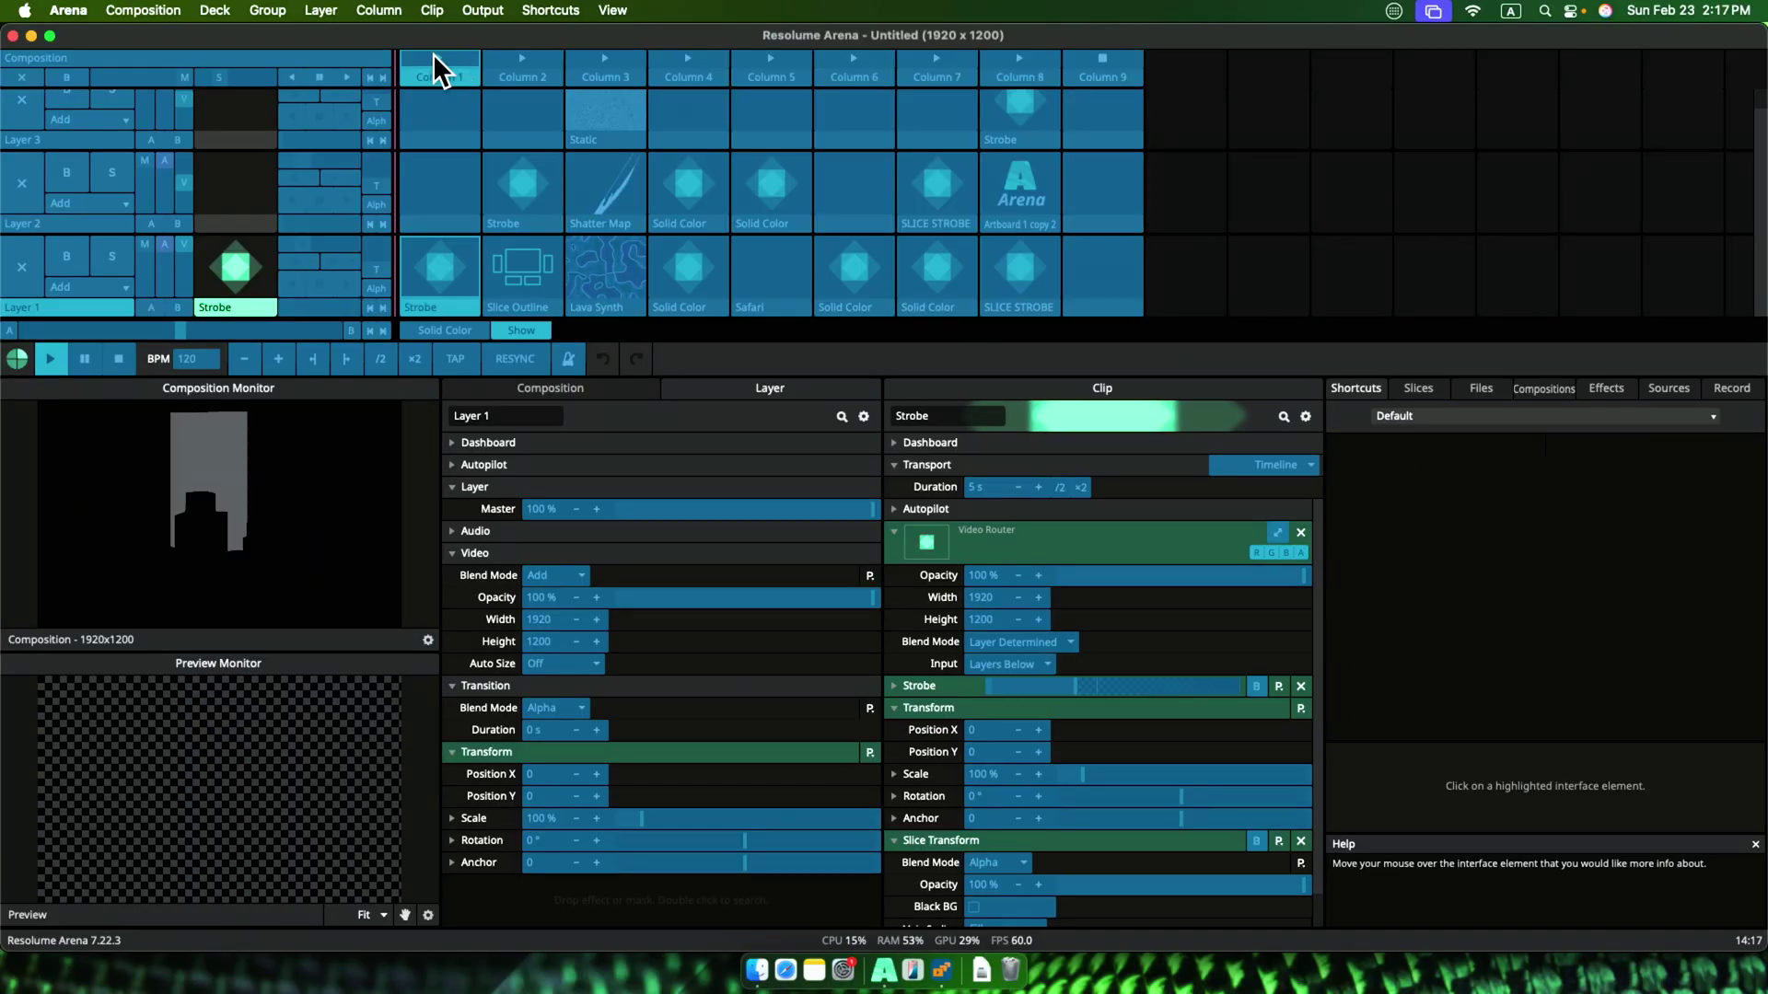
click(384, 76)
key(1)
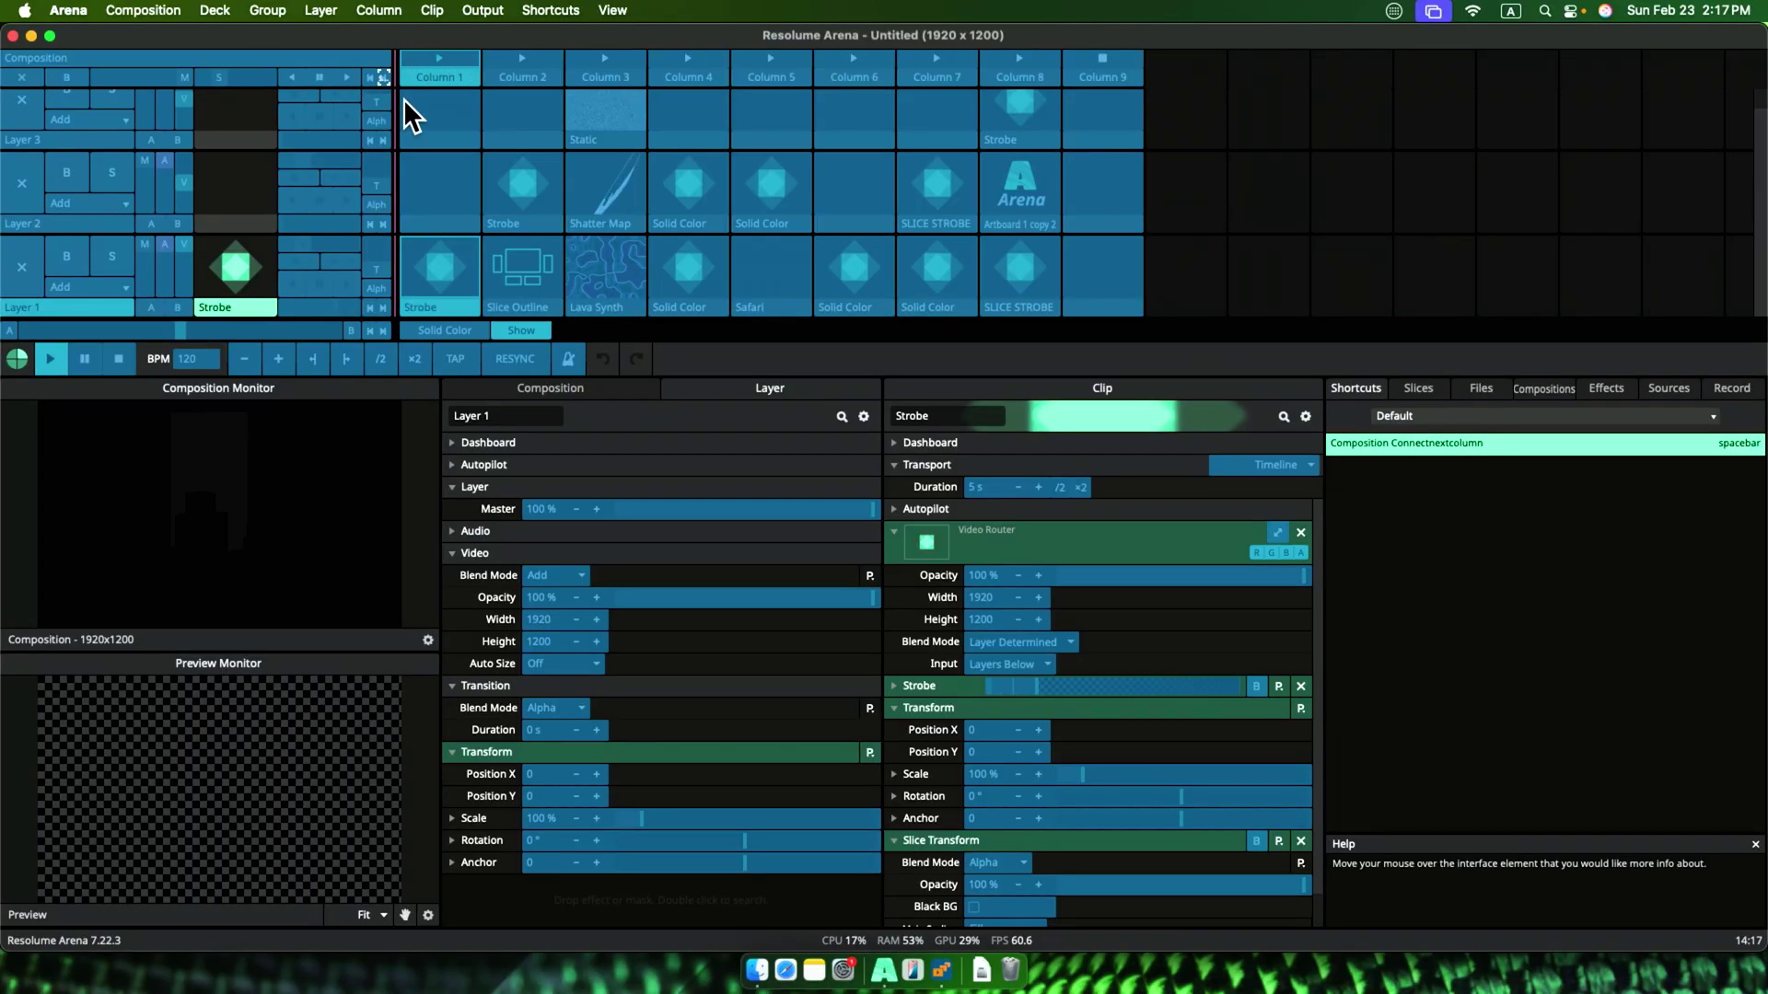
click(562, 11)
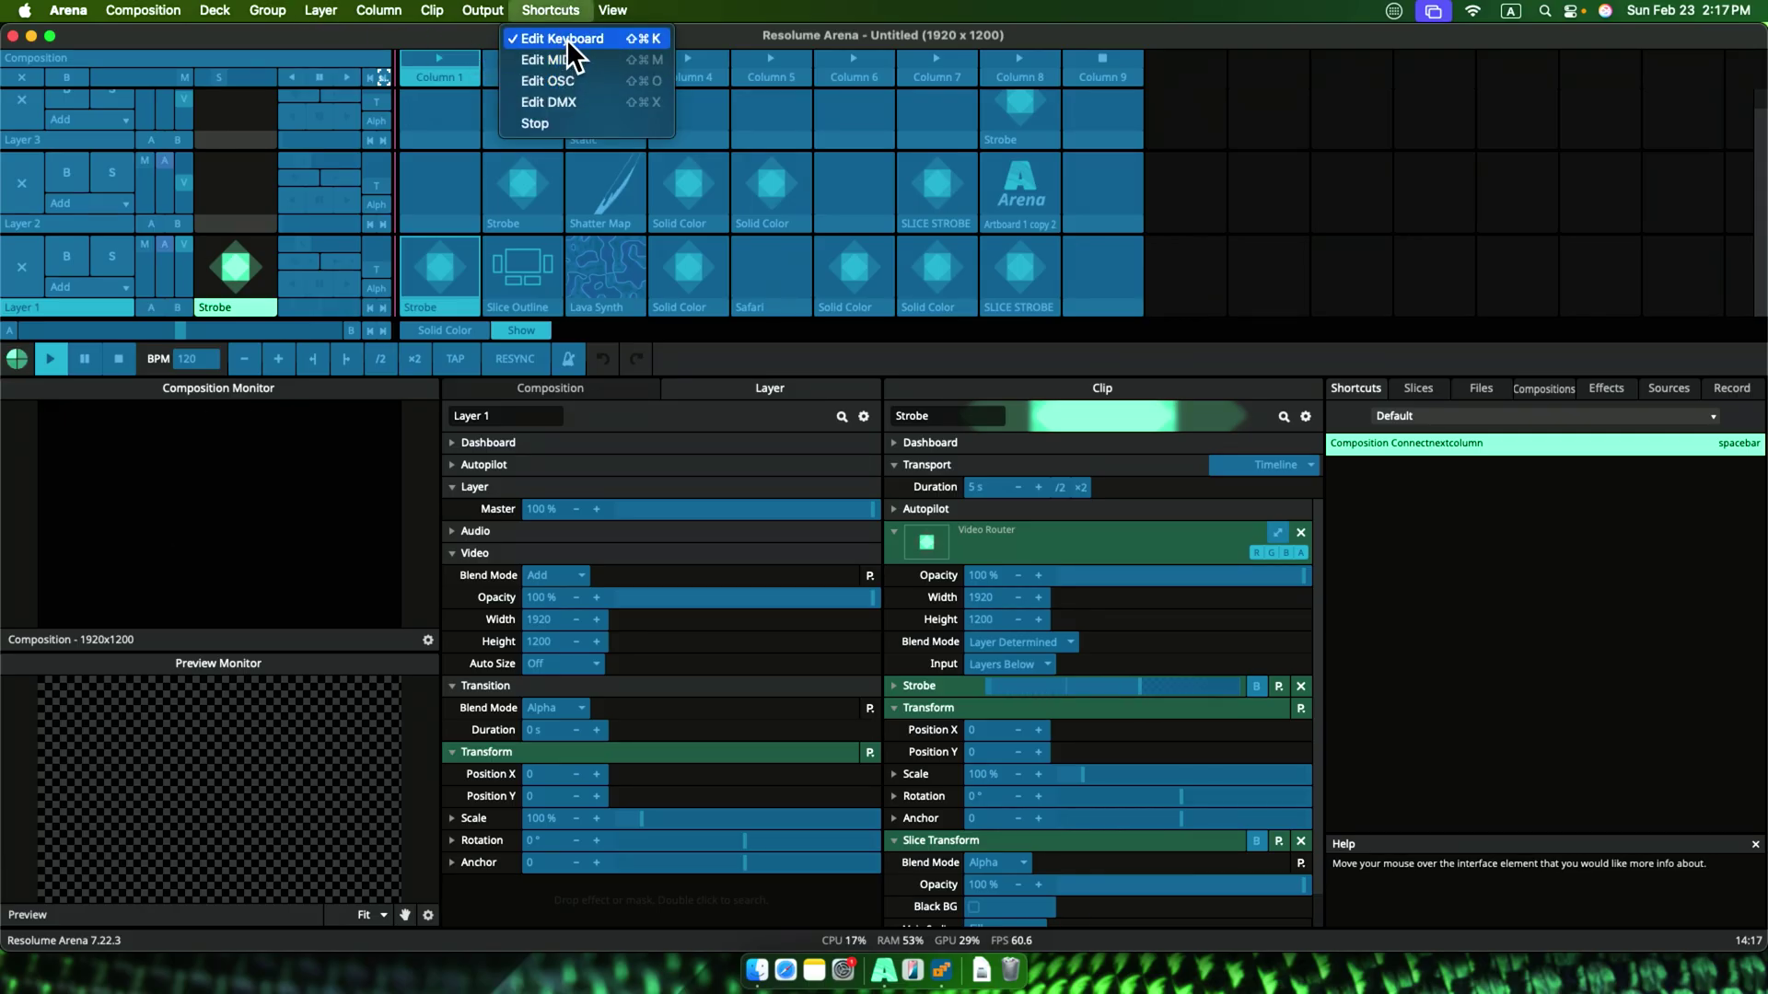
click(567, 38)
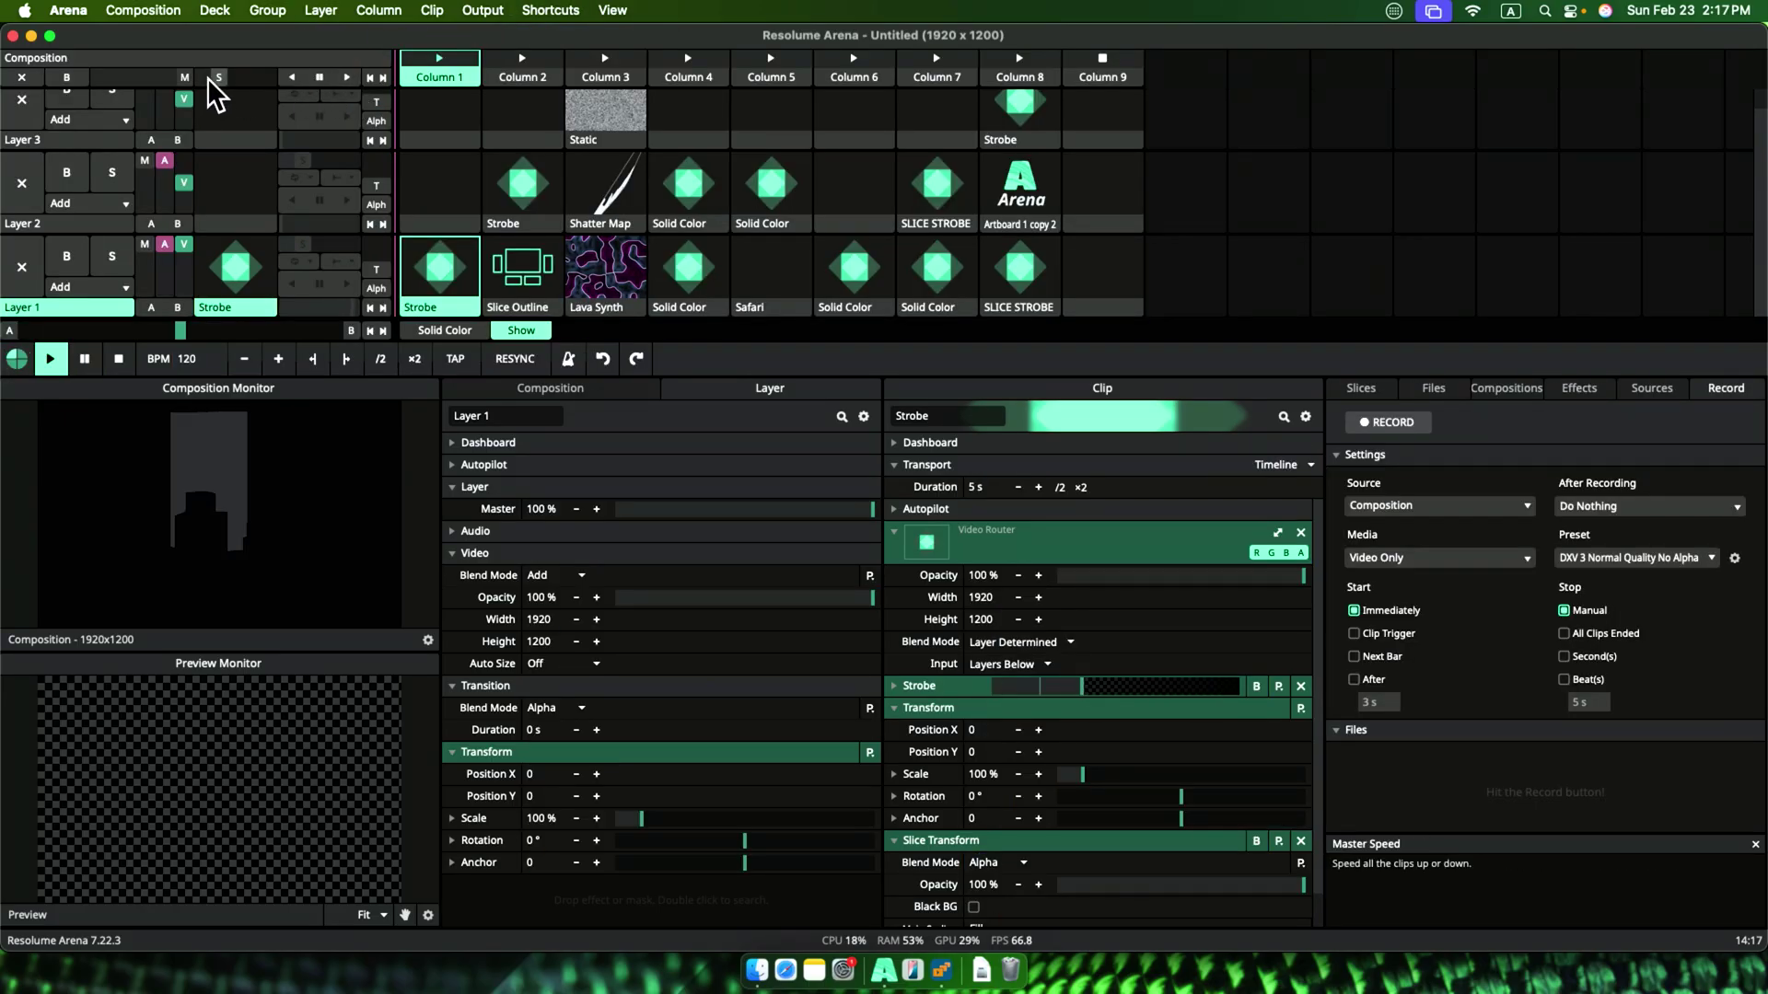
- Map the Z key to Disconnect All and turn Edit Keyboard off
click(493, 13)
mouse_move(543, 18)
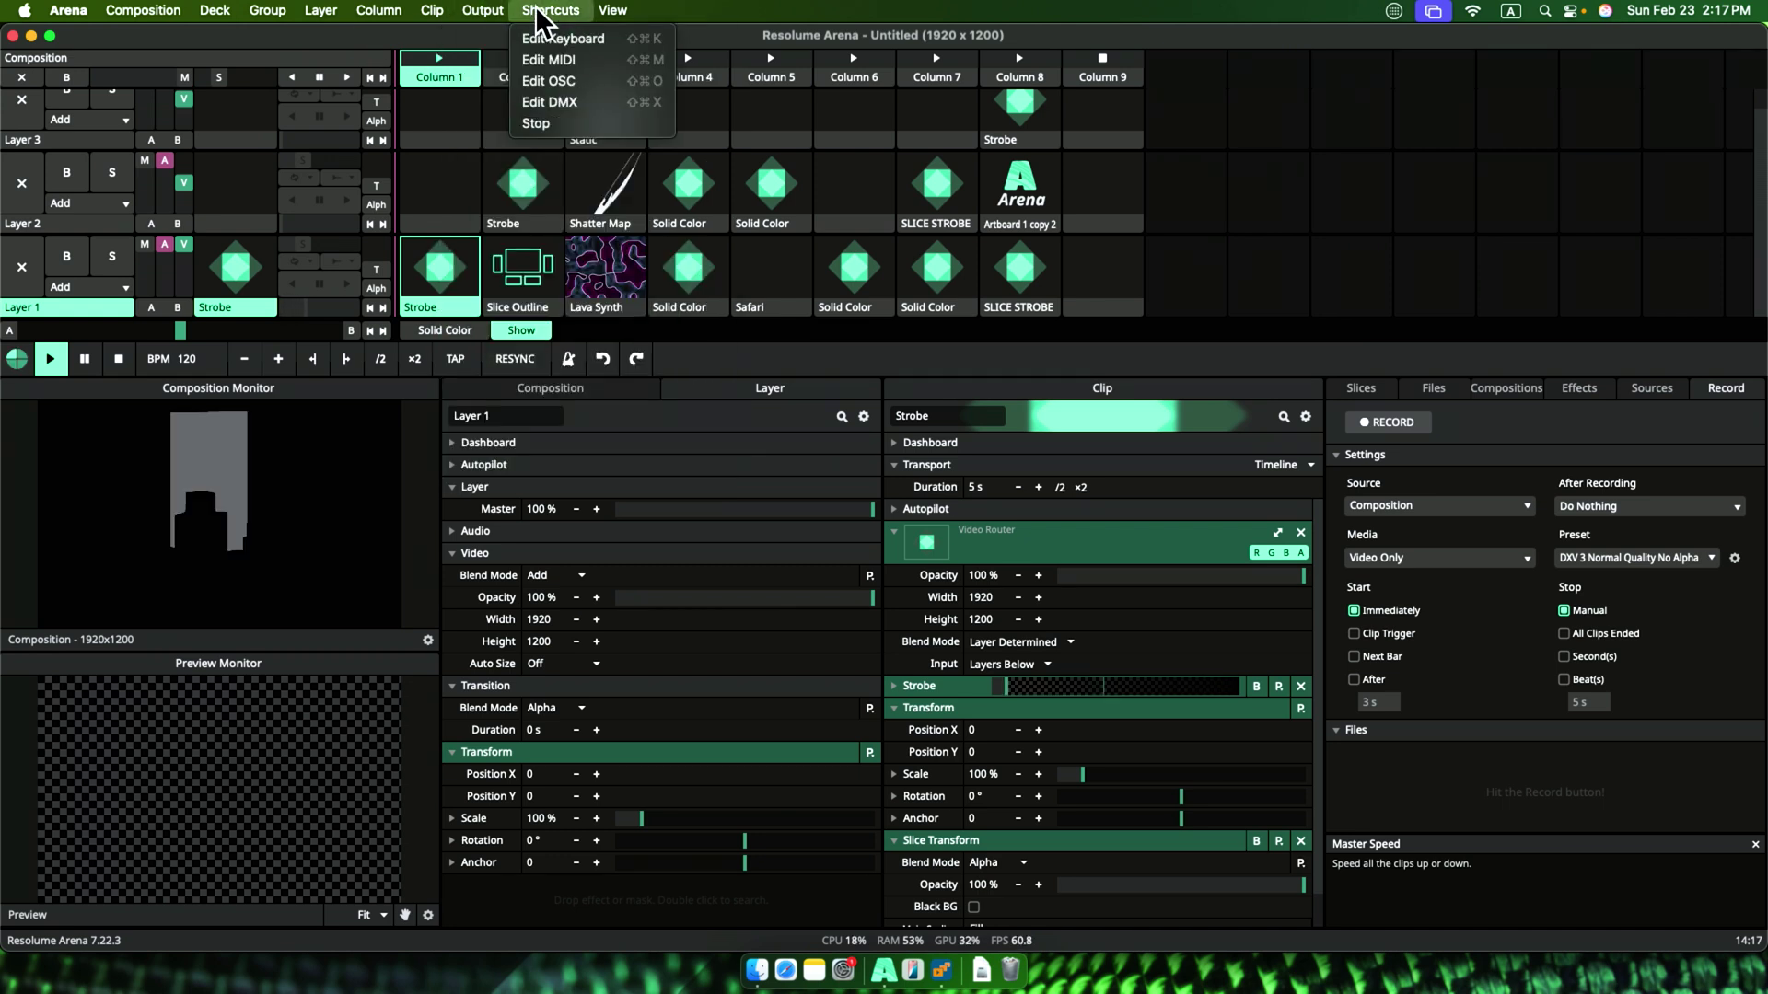
click(557, 39)
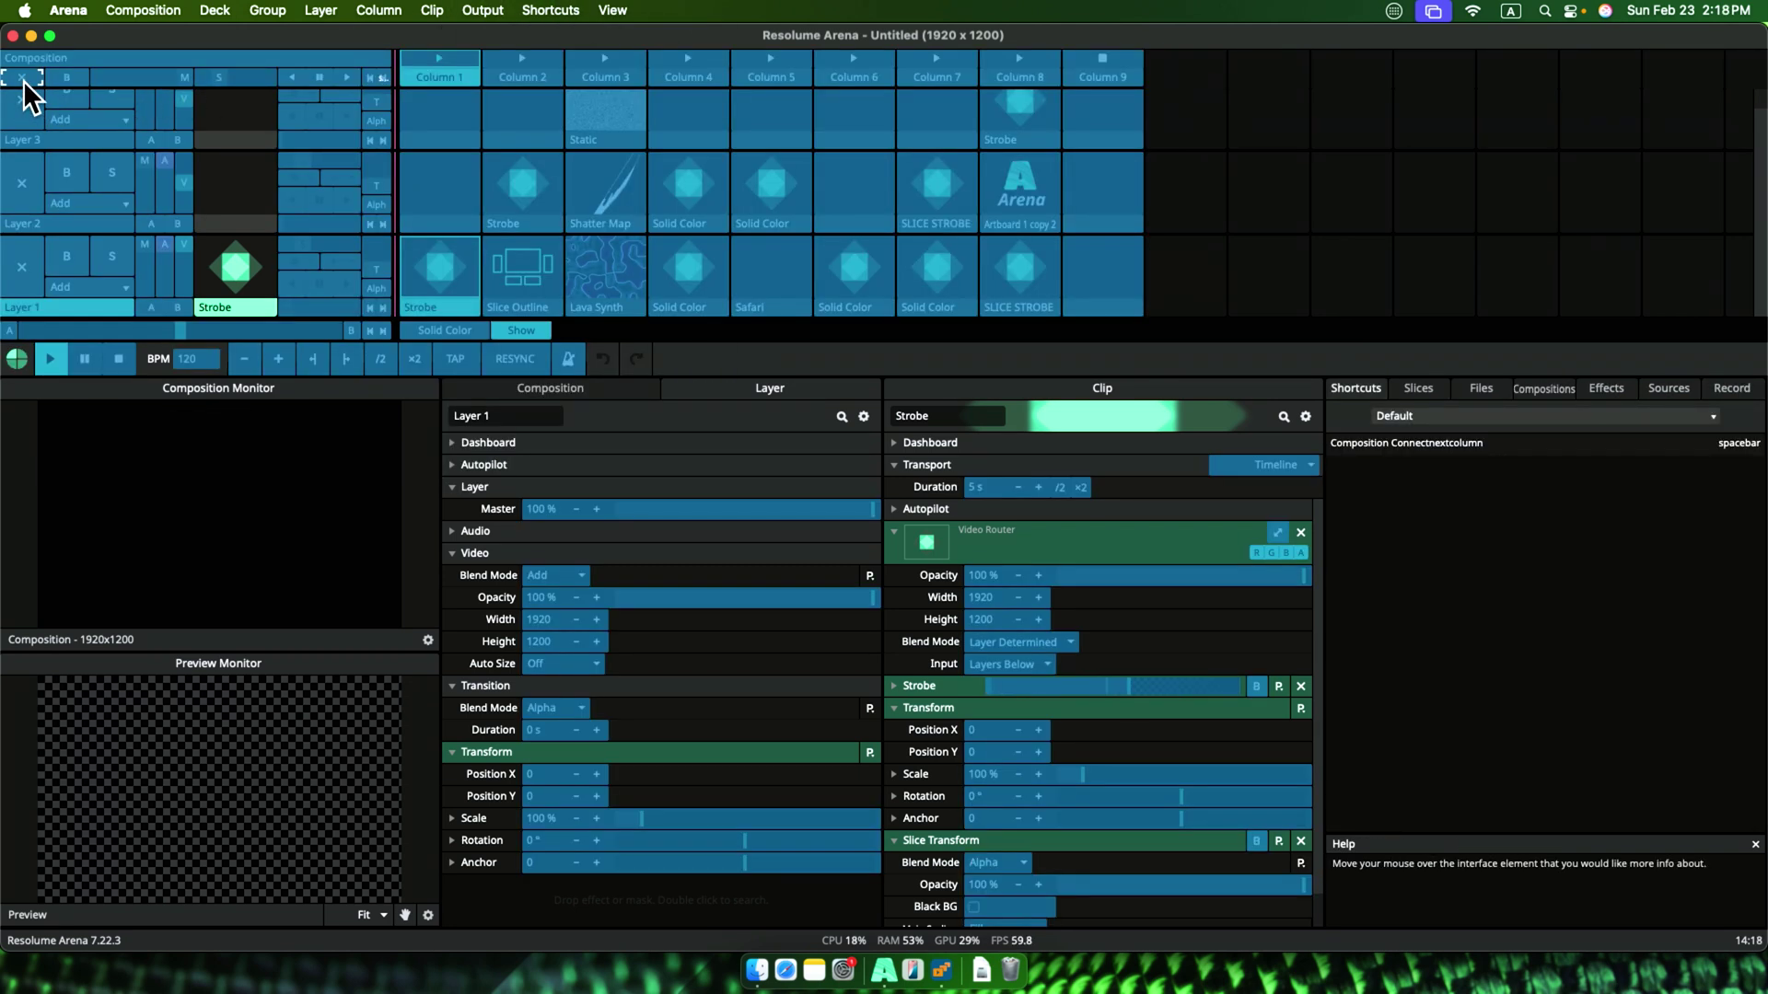
key(z)
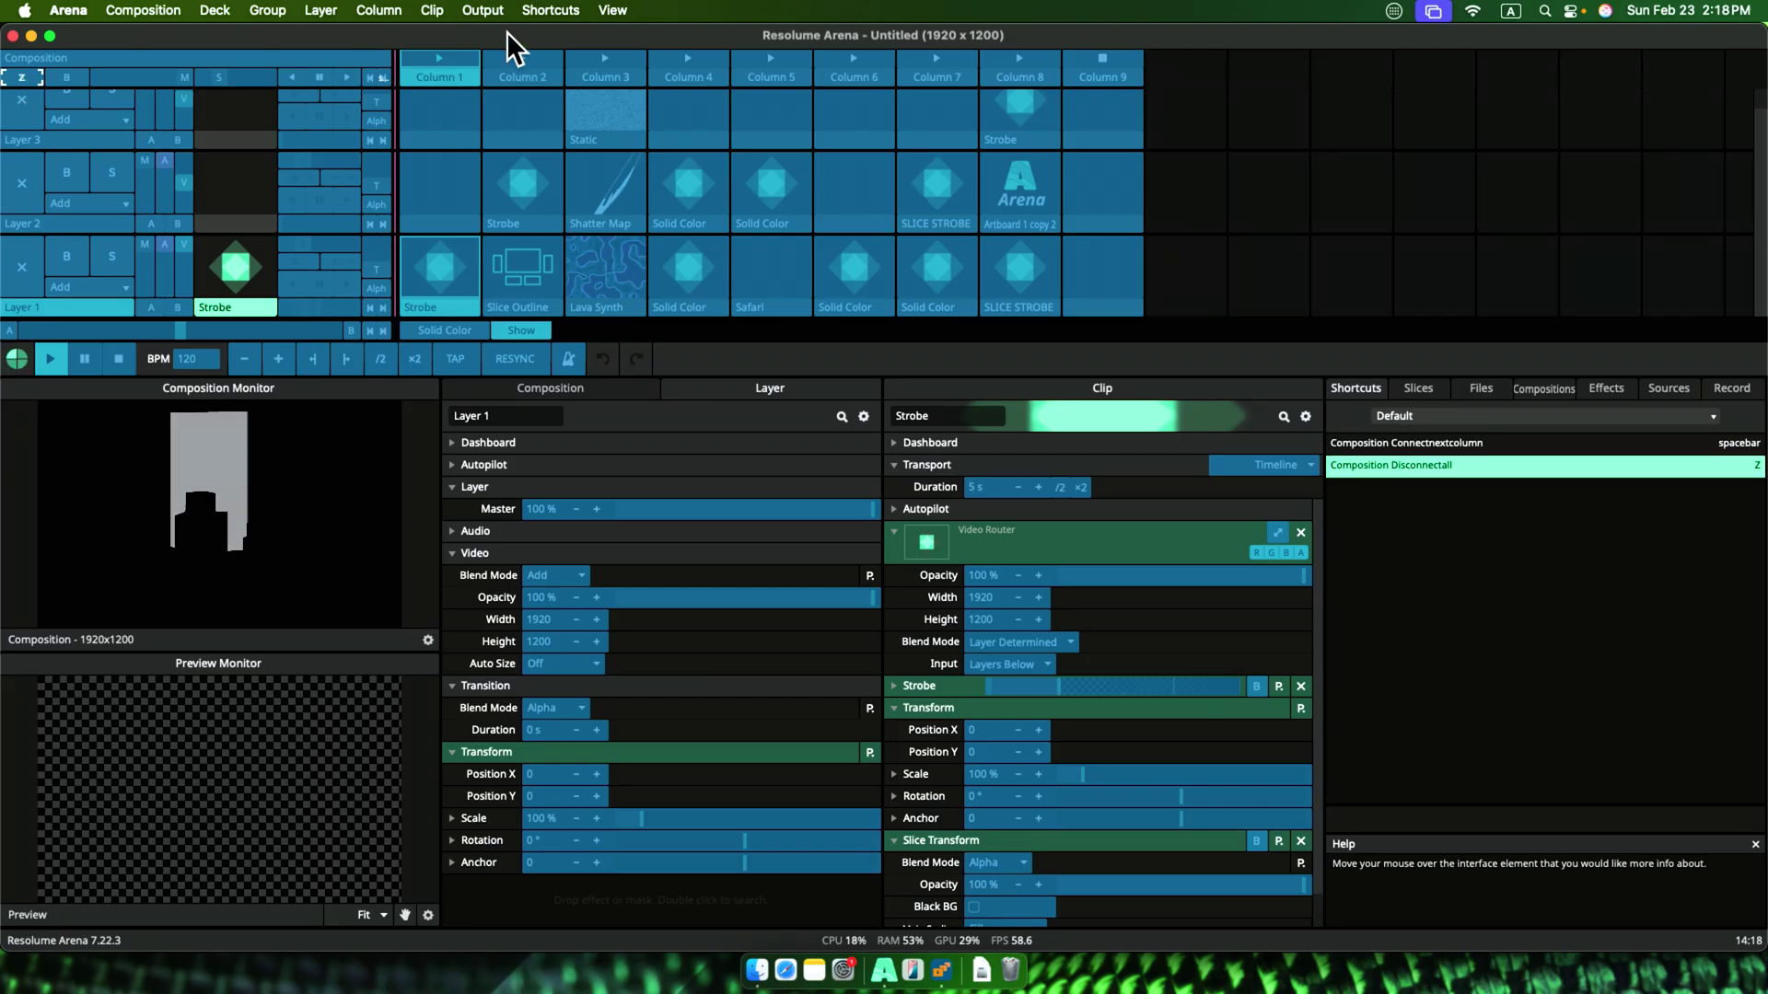
click(551, 13)
click(558, 54)
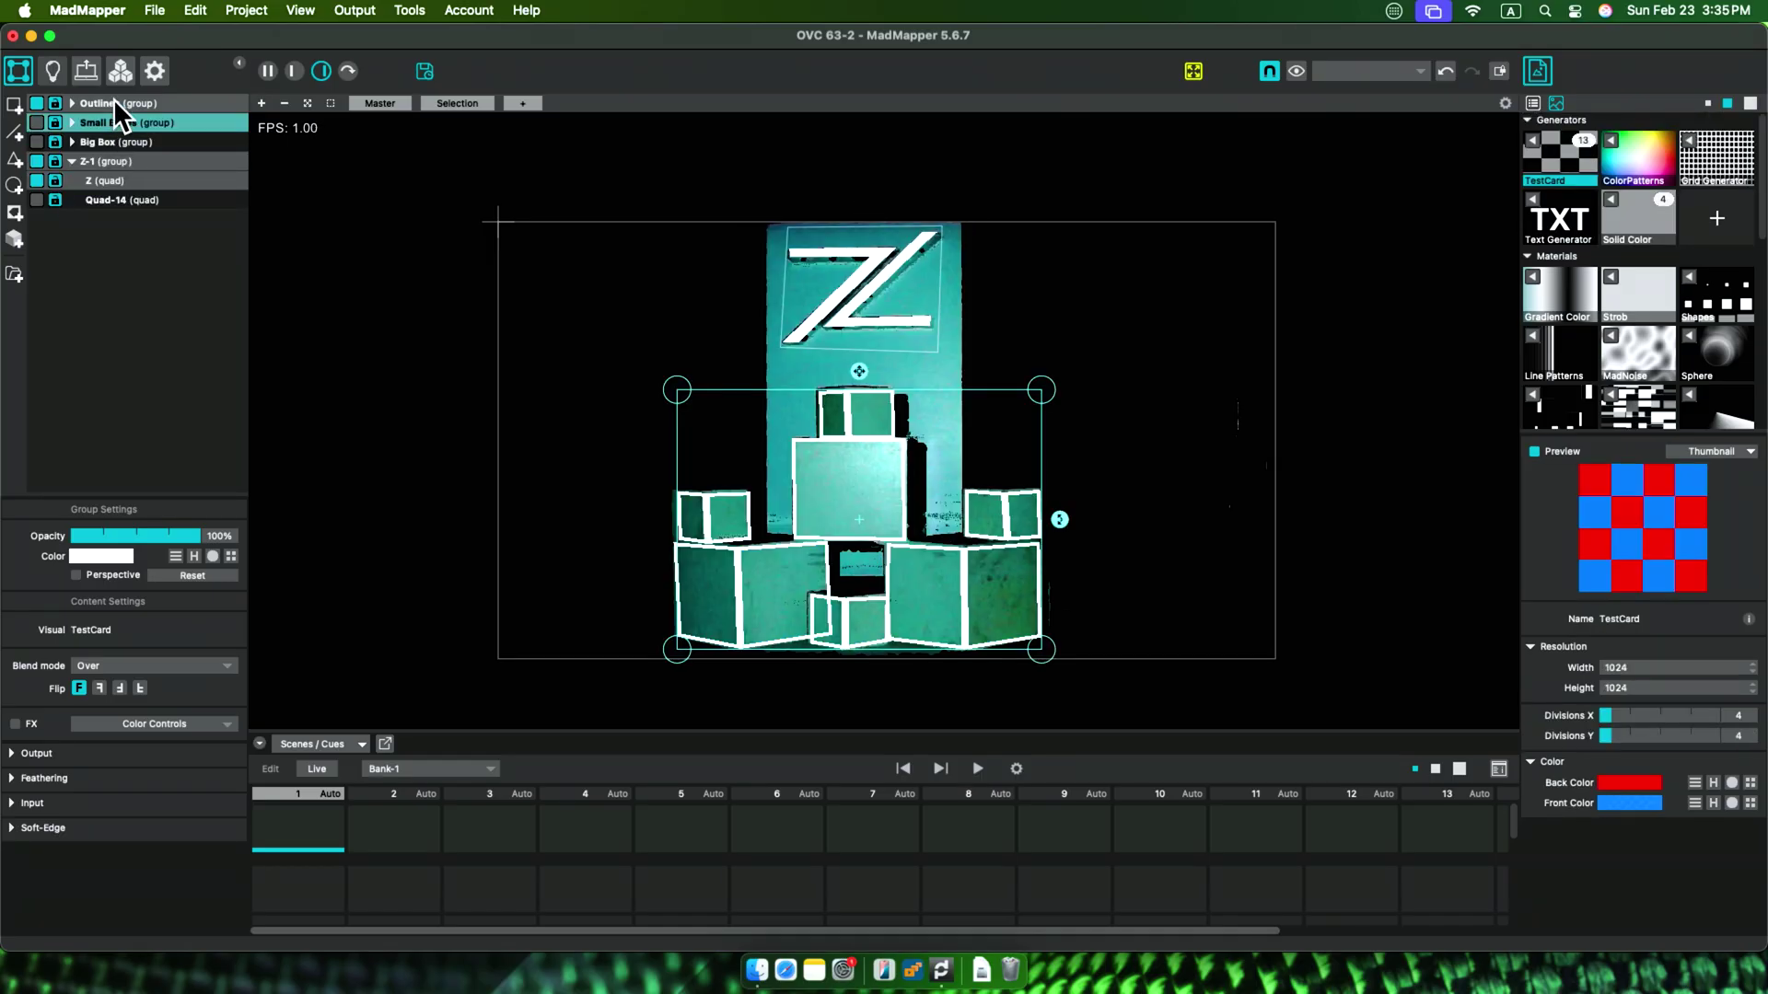
- Make the Z surface visible and give it the second Solid Color visual
click(114, 103)
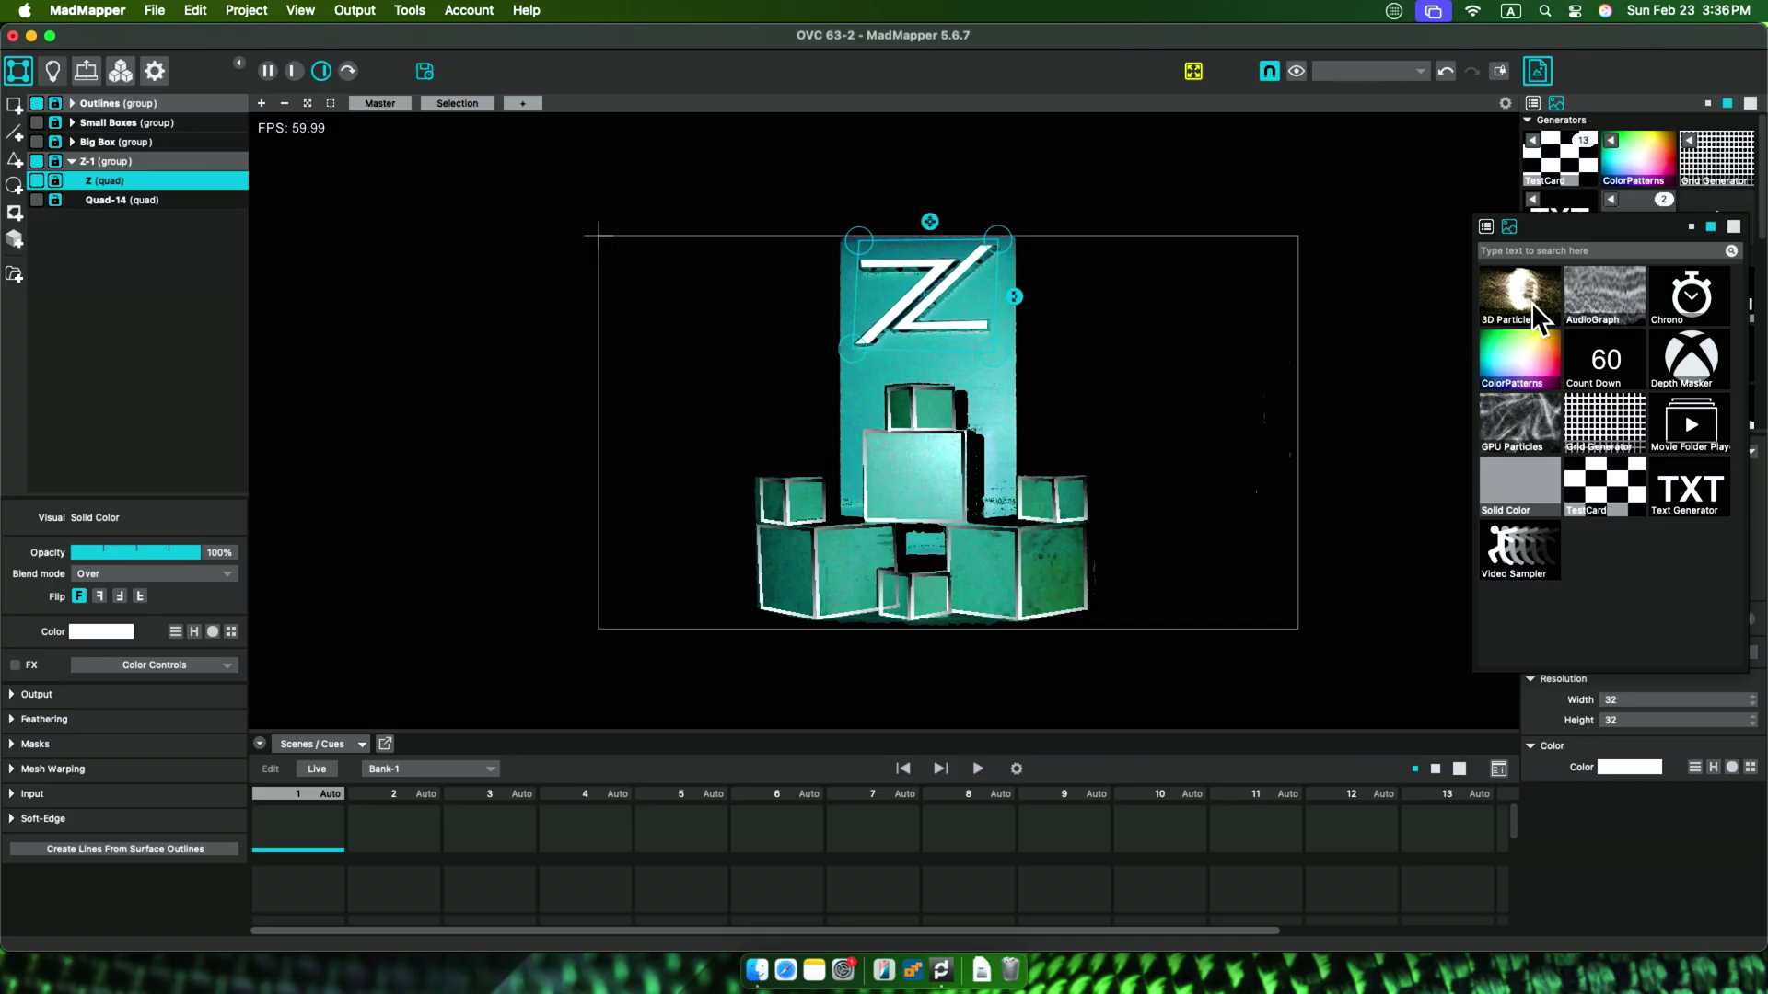
click(1510, 462)
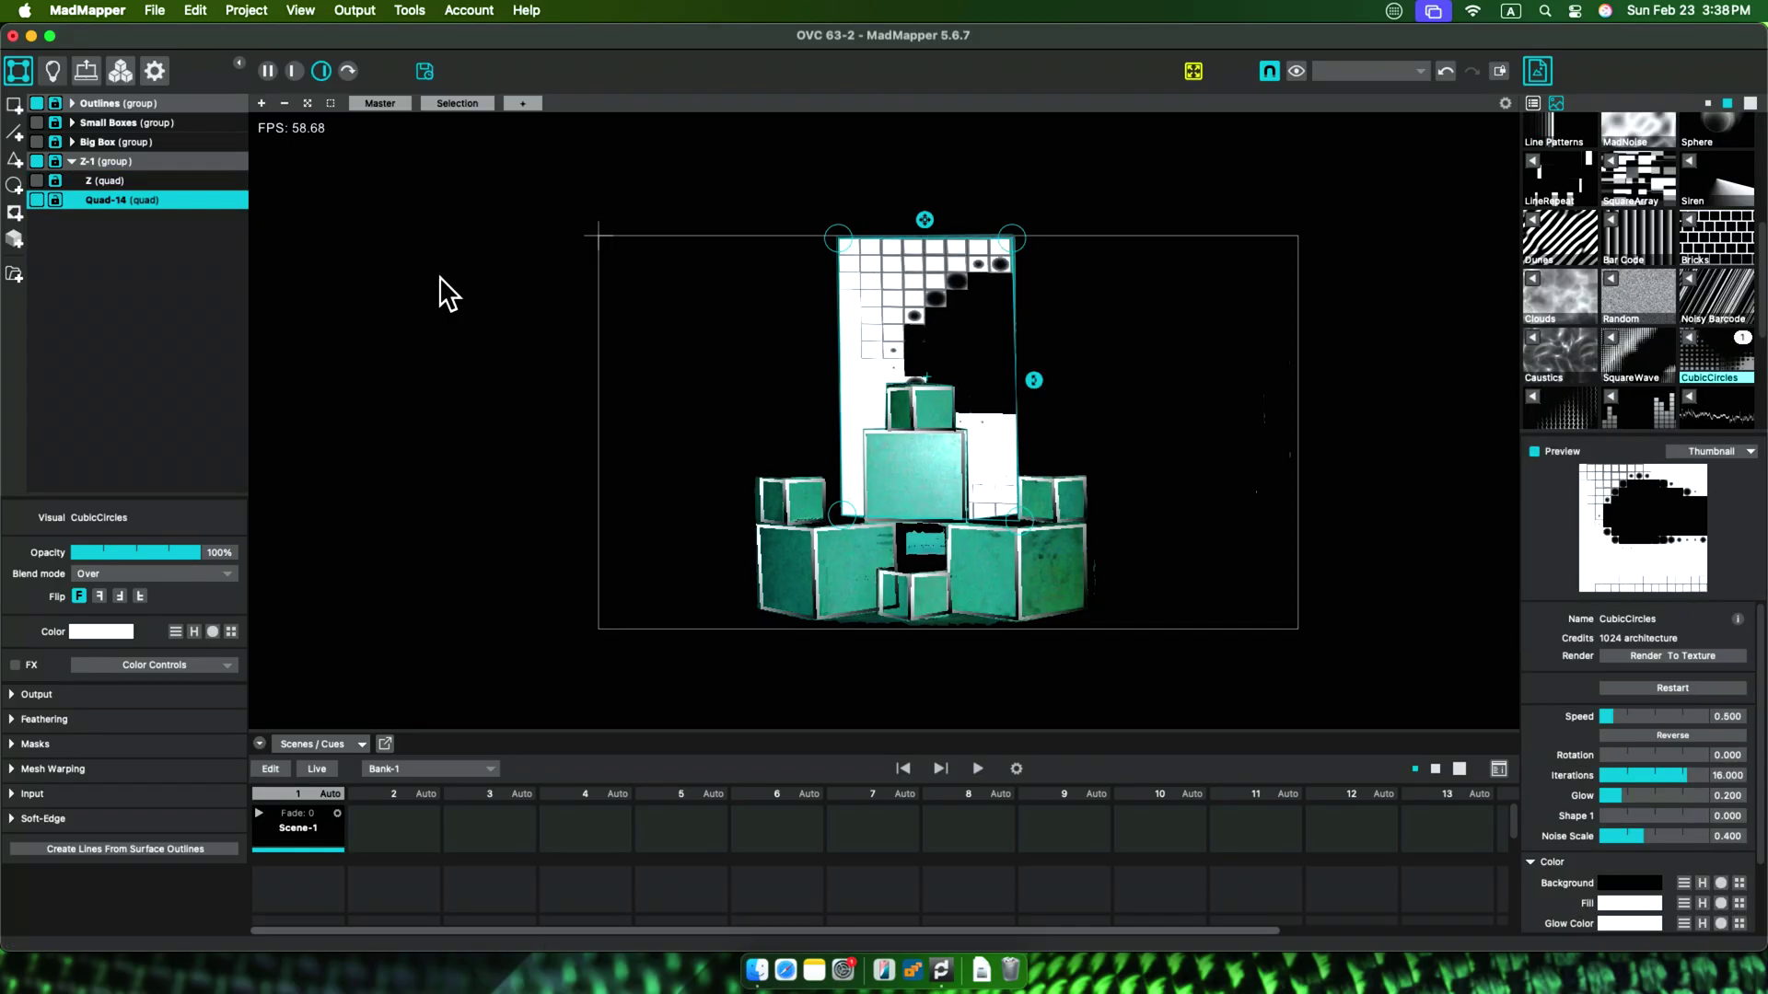
click(85, 181)
click(34, 180)
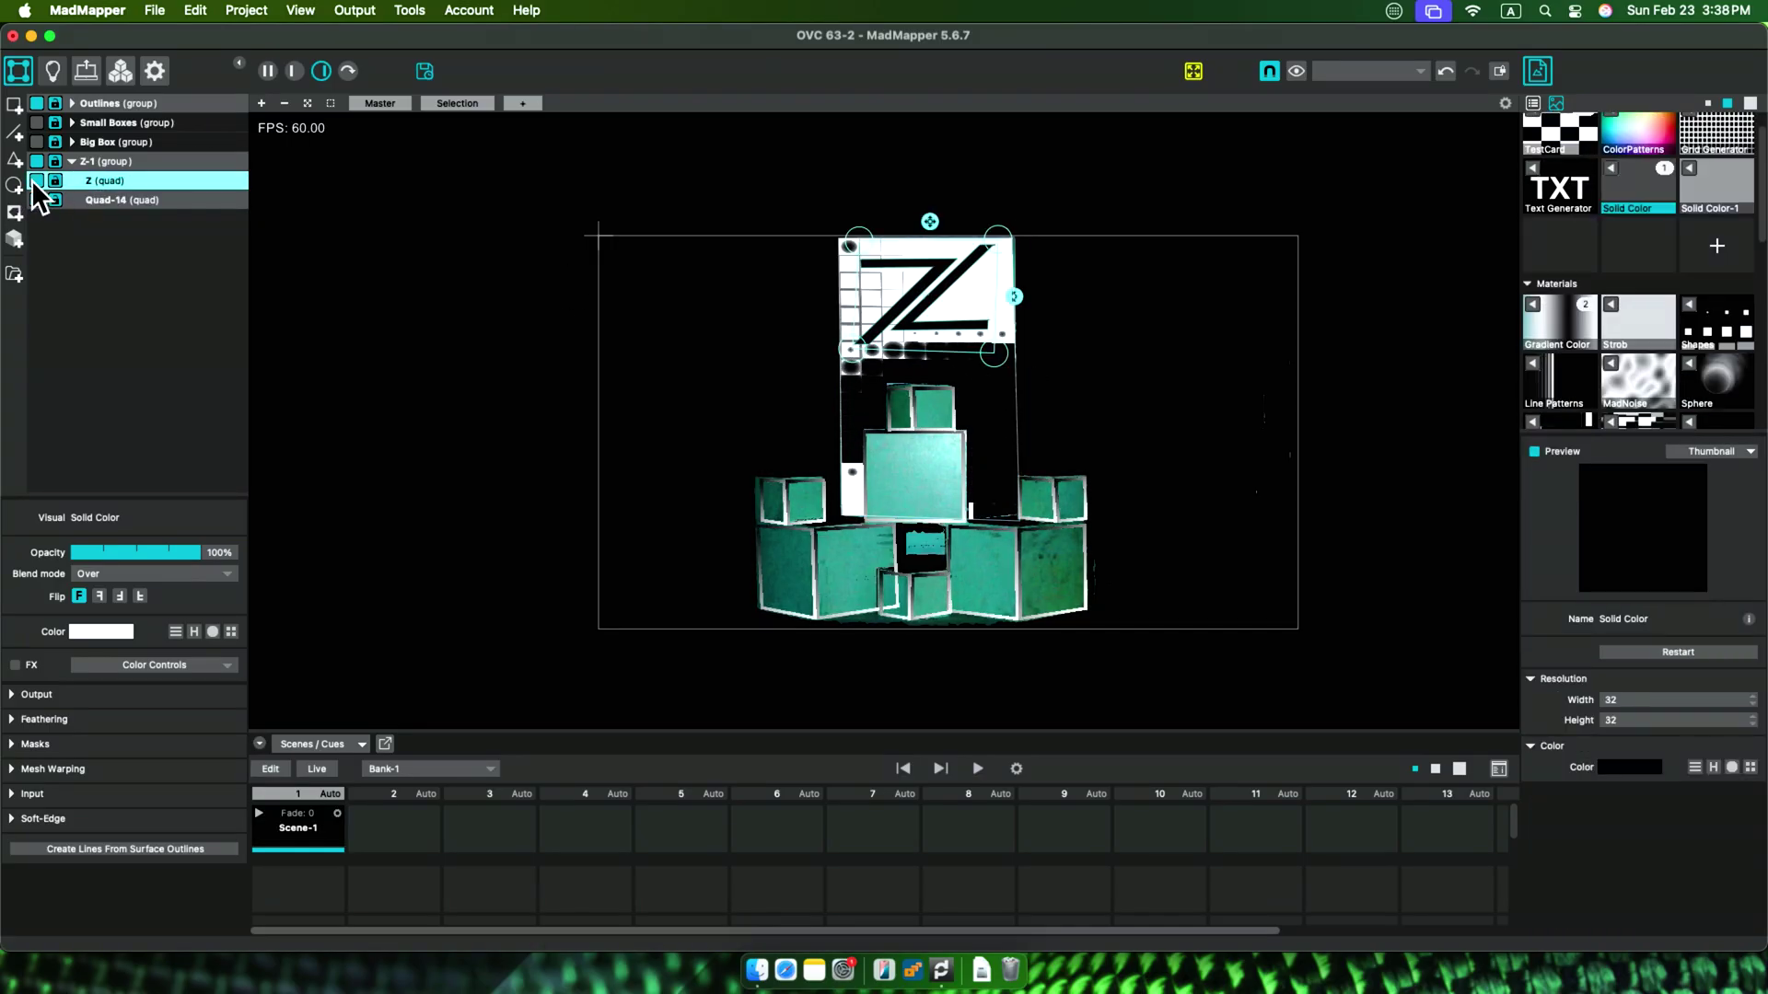
scroll(1683, 372, down, 3)
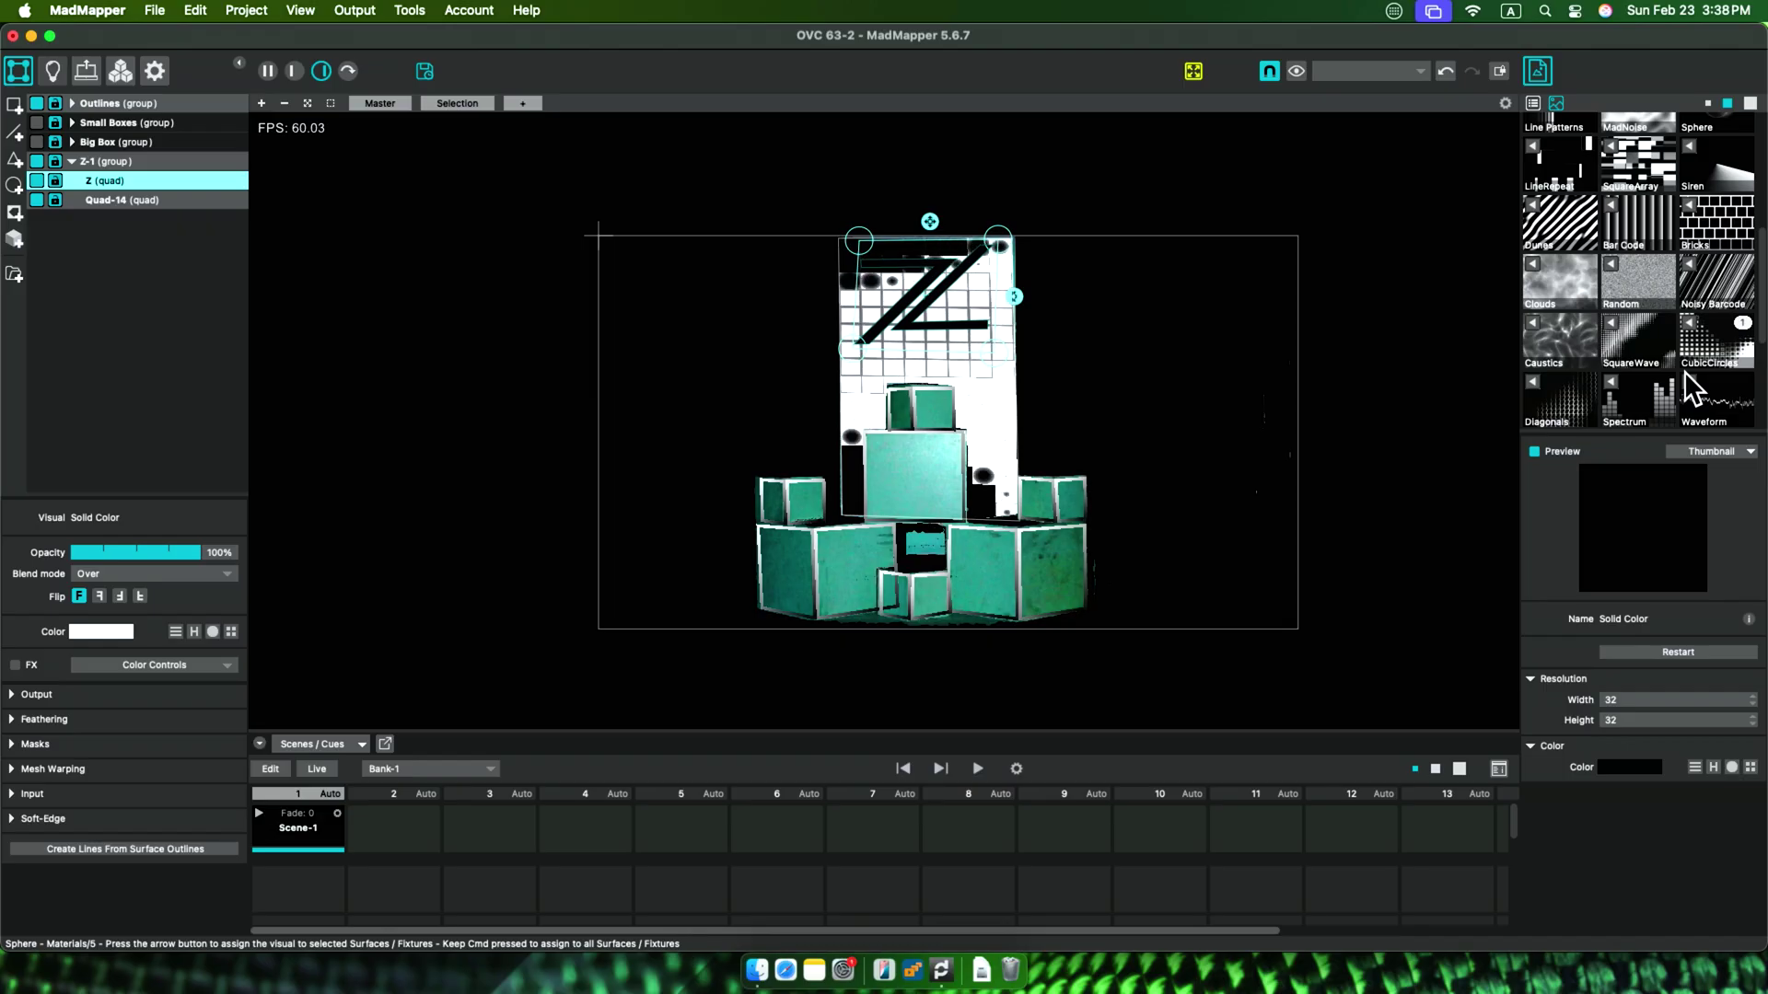
scroll(1689, 368, up, 4)
click(1688, 198)
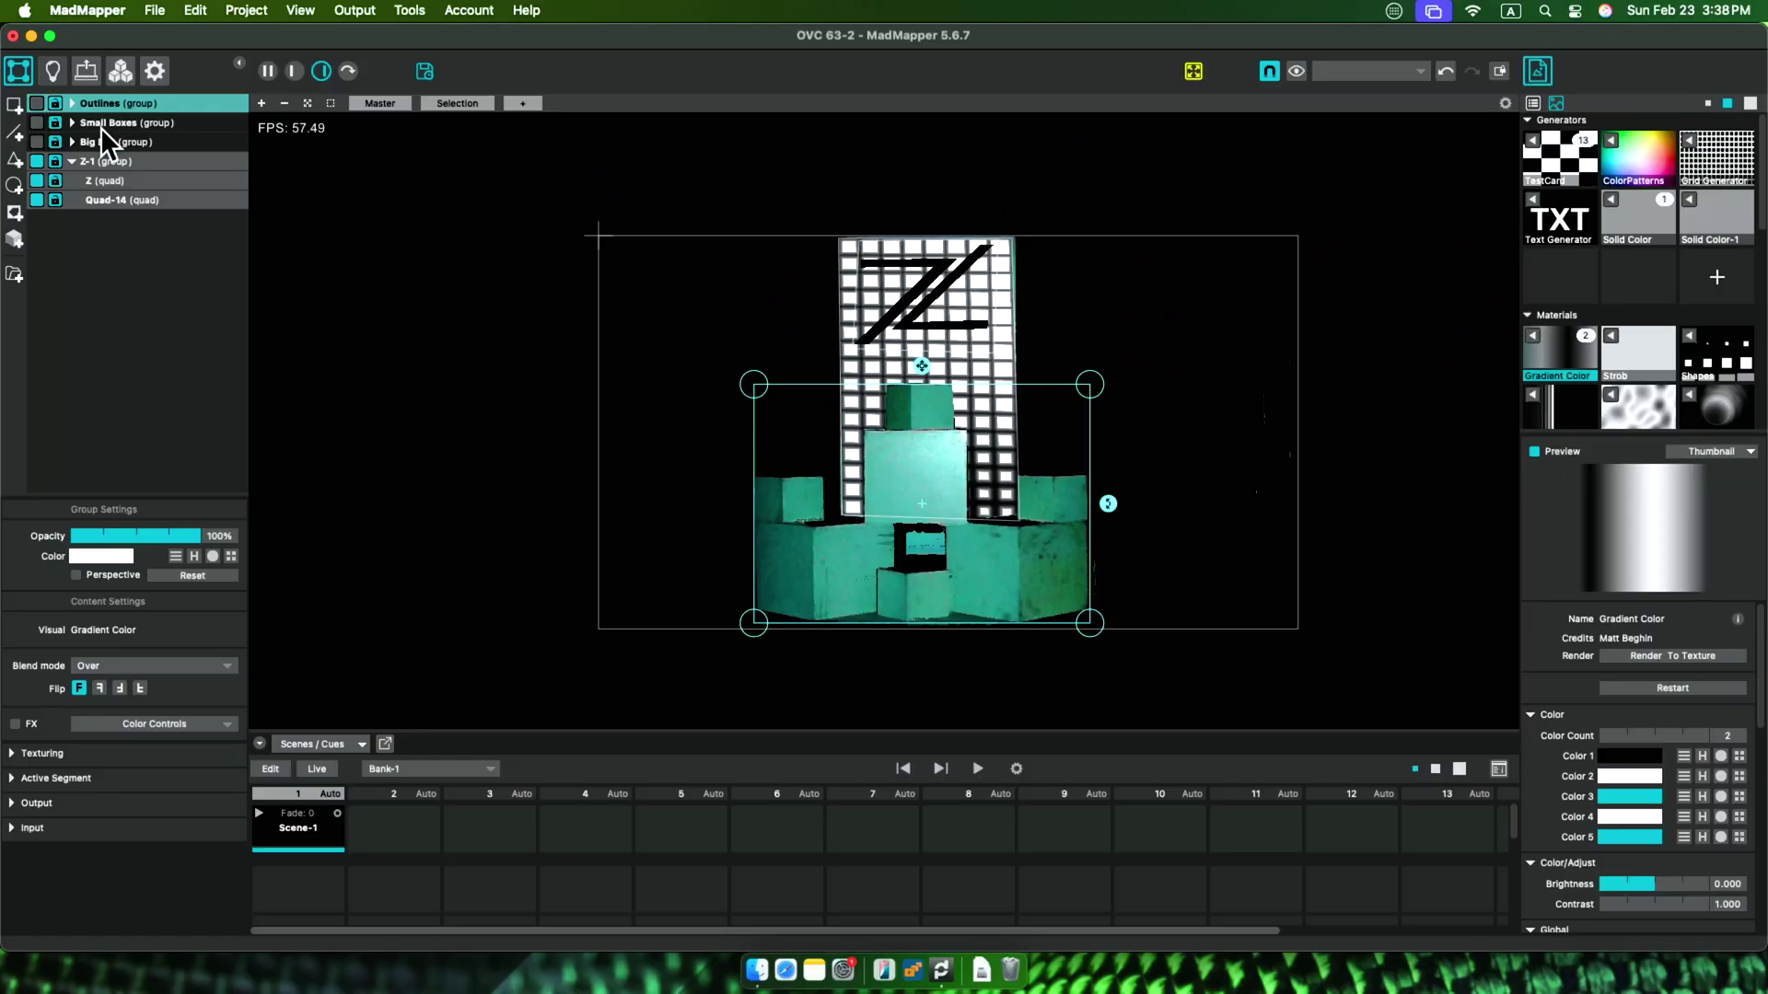
- Apply ShapingFunctions to the Big Box group and store the look as Scene-2
click(97, 138)
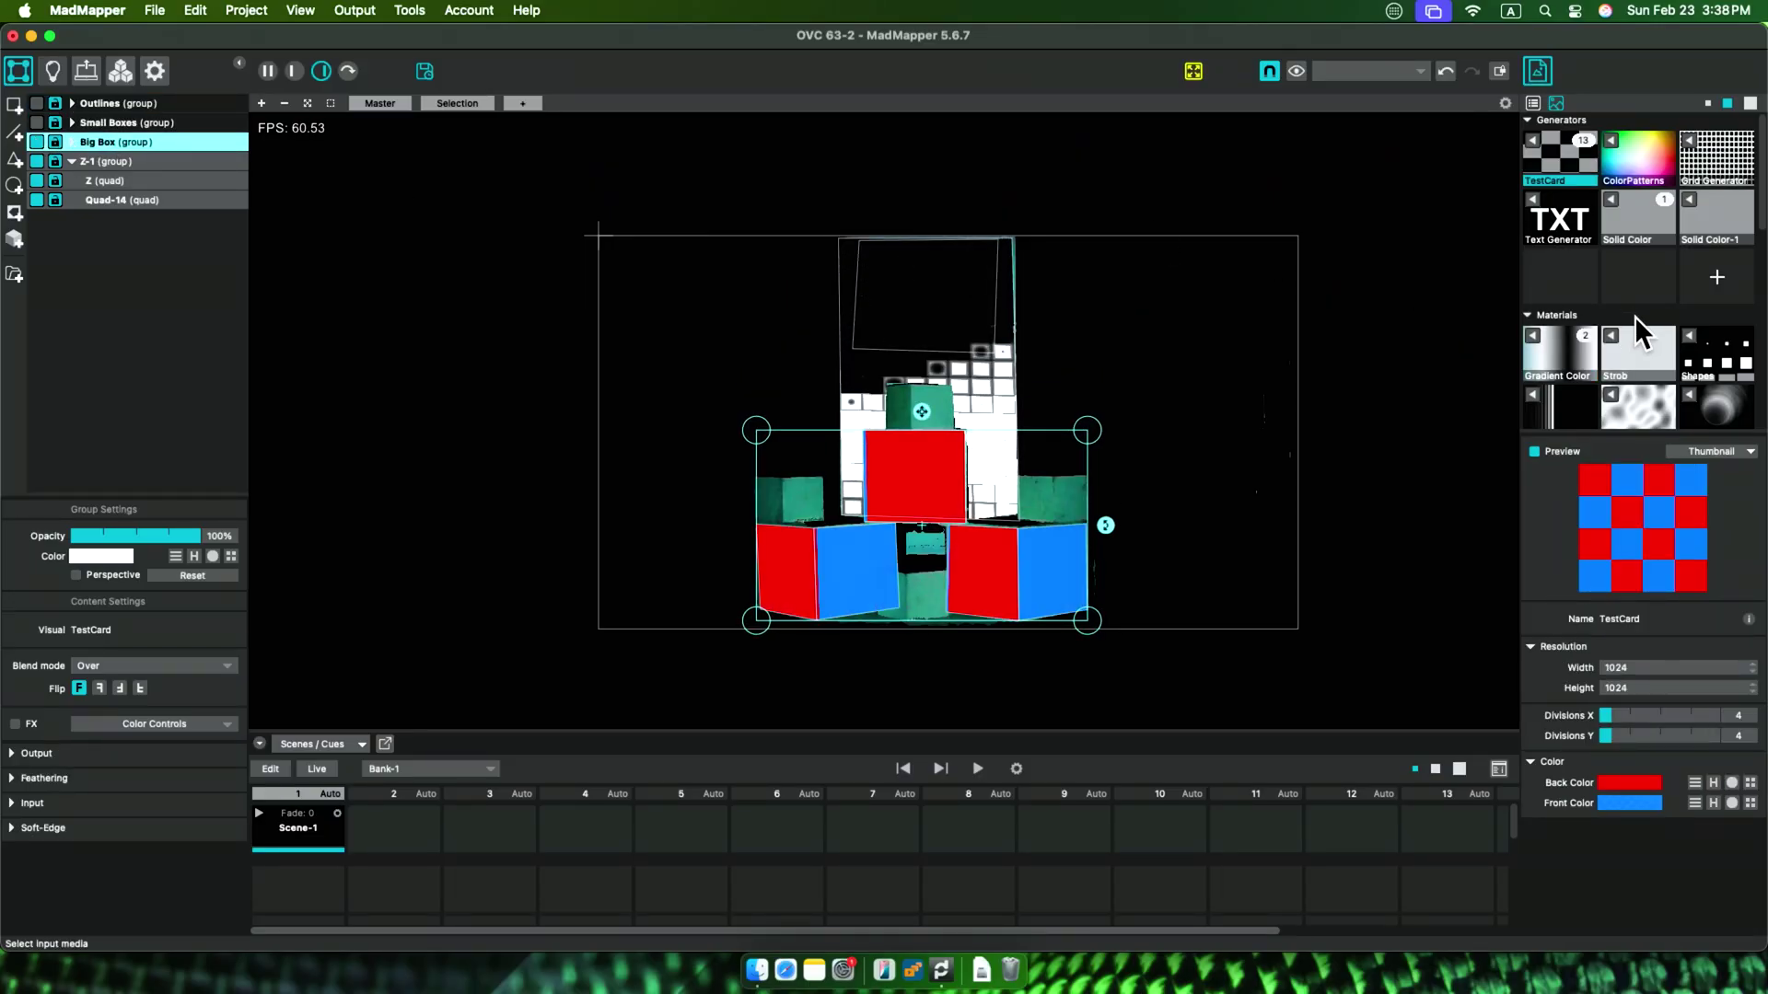
scroll(1648, 313, down, 5)
click(1692, 228)
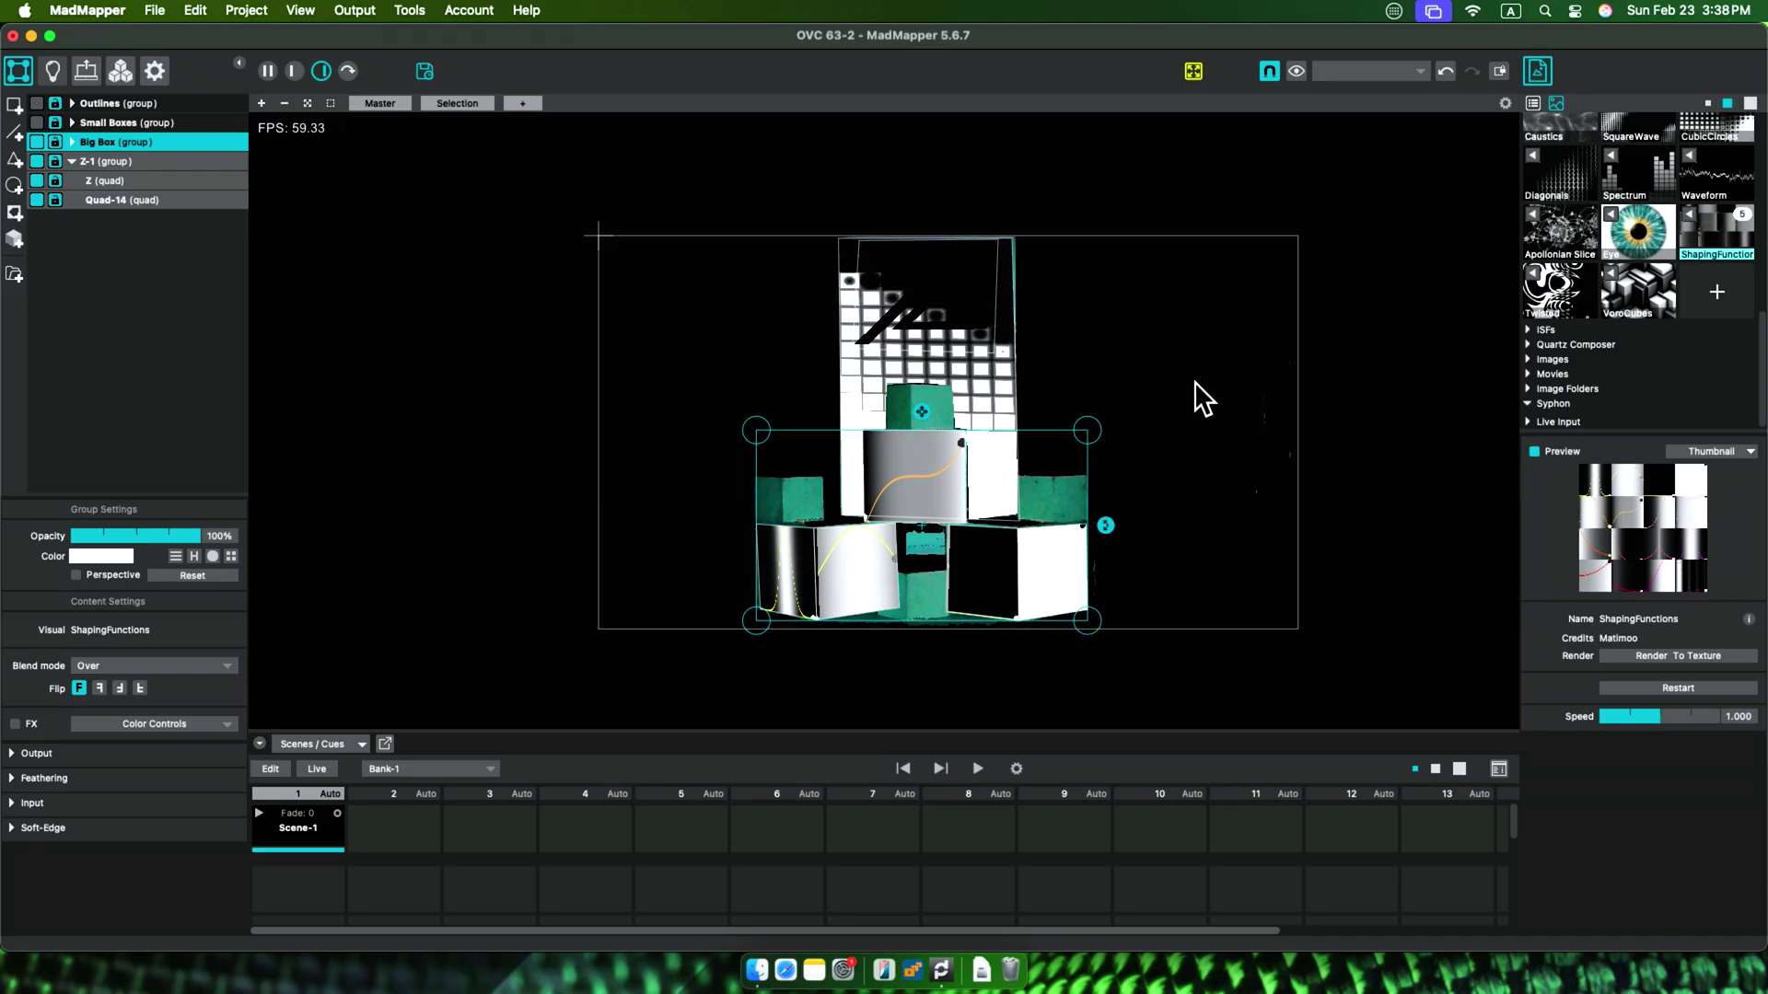
click(394, 820)
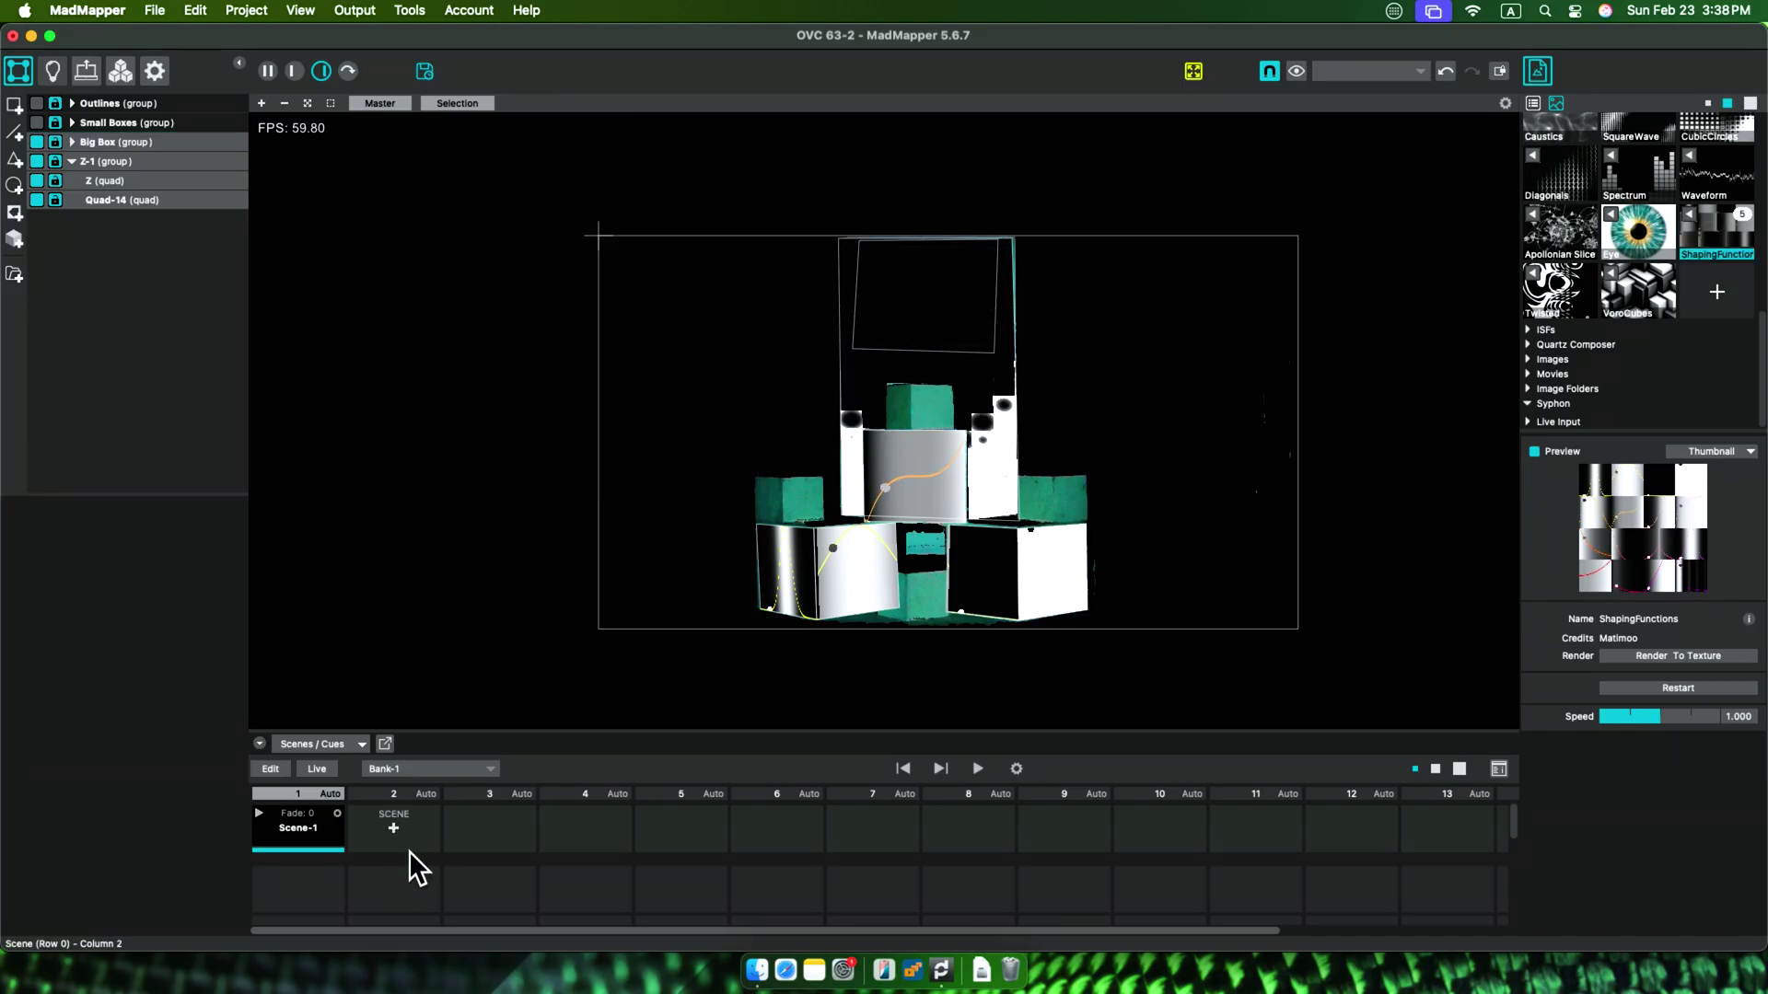
click(86, 162)
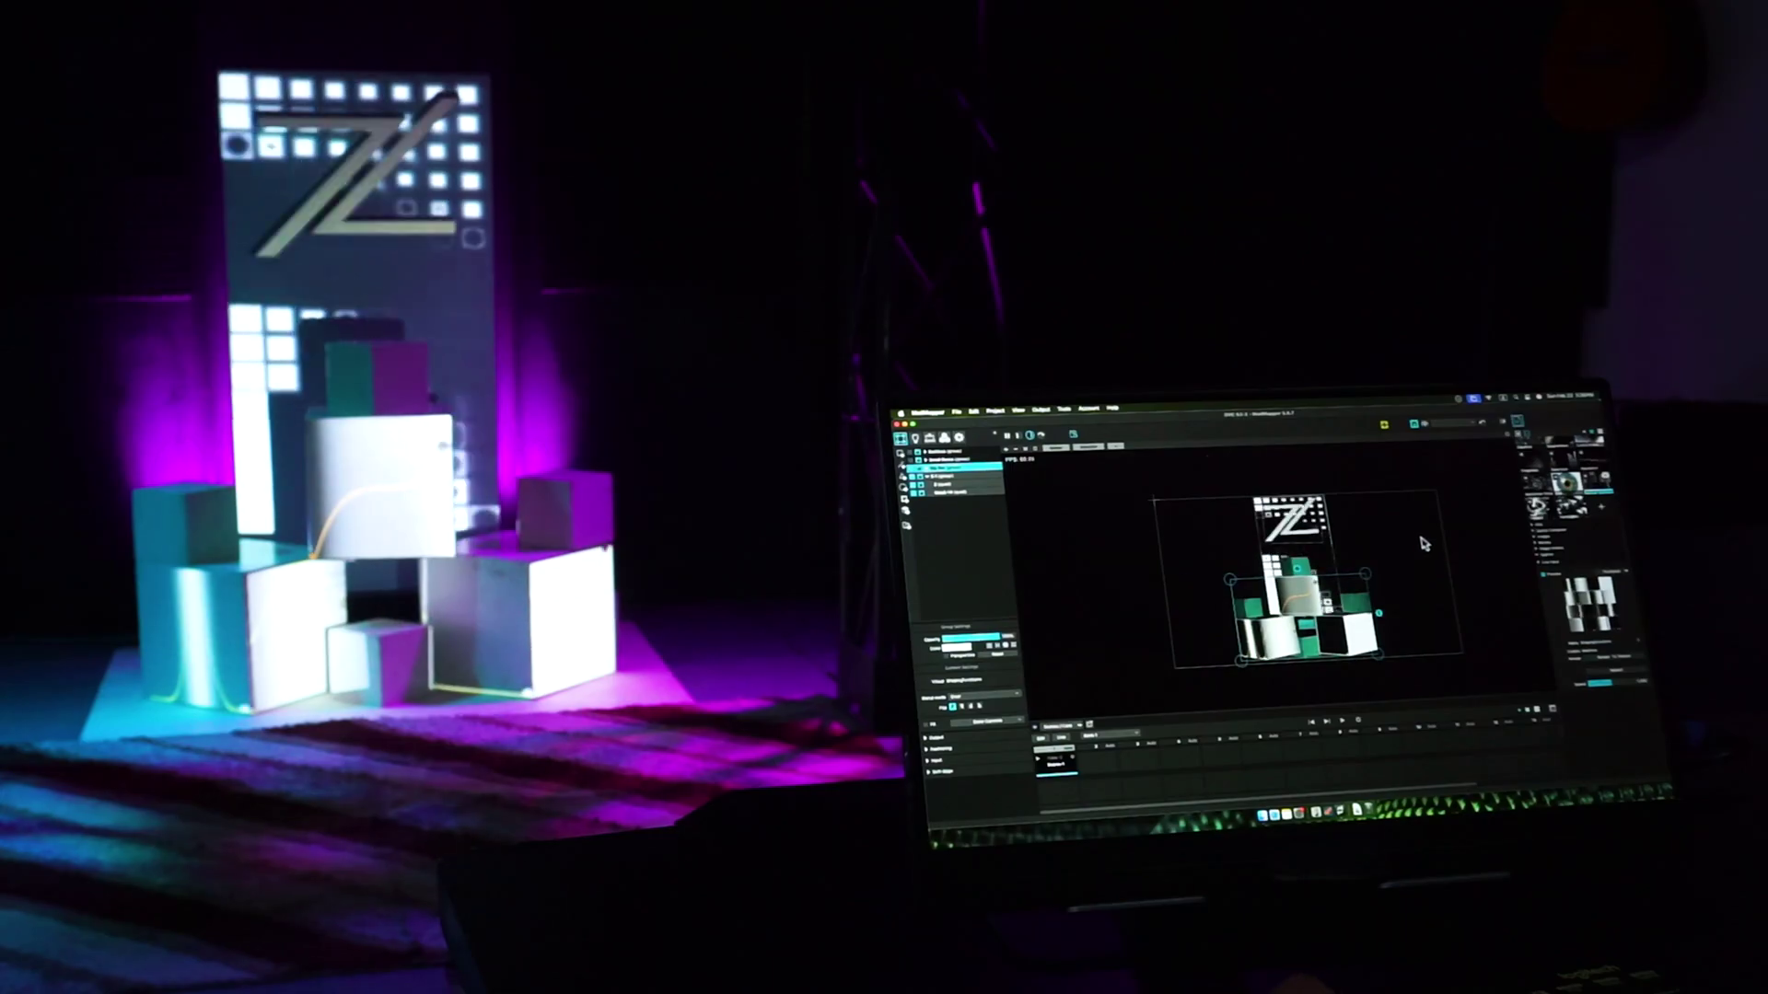
click(1101, 764)
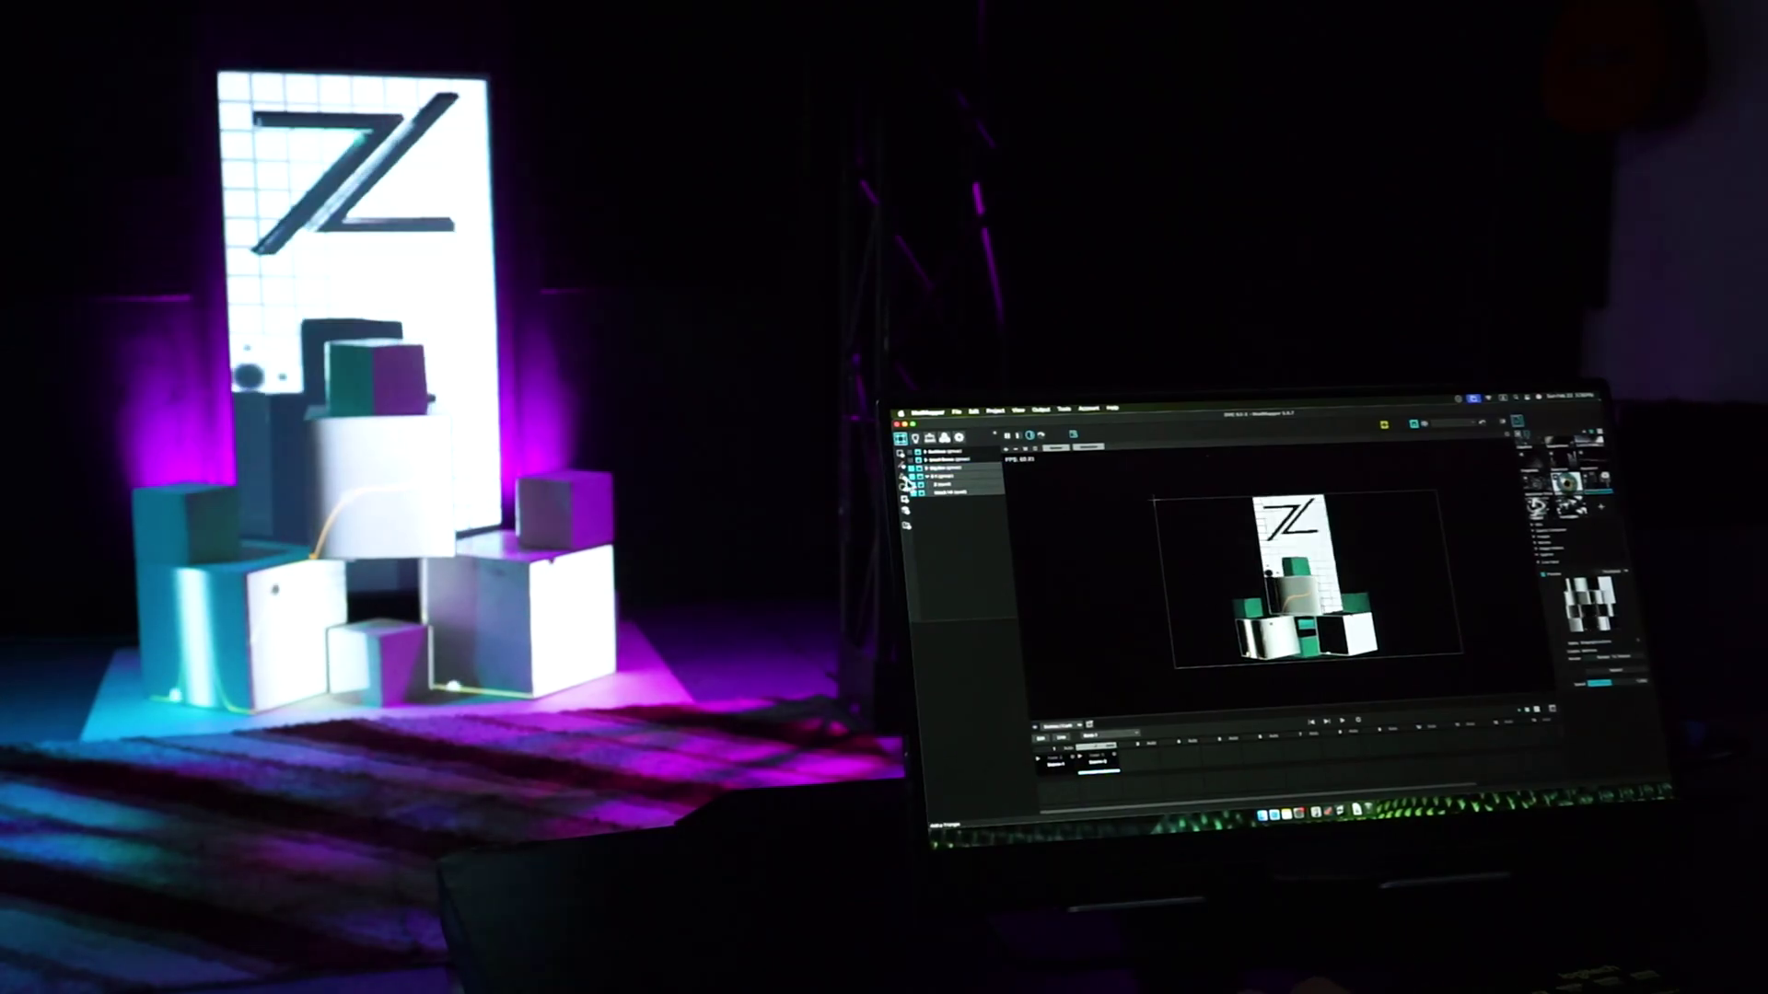
click(938, 479)
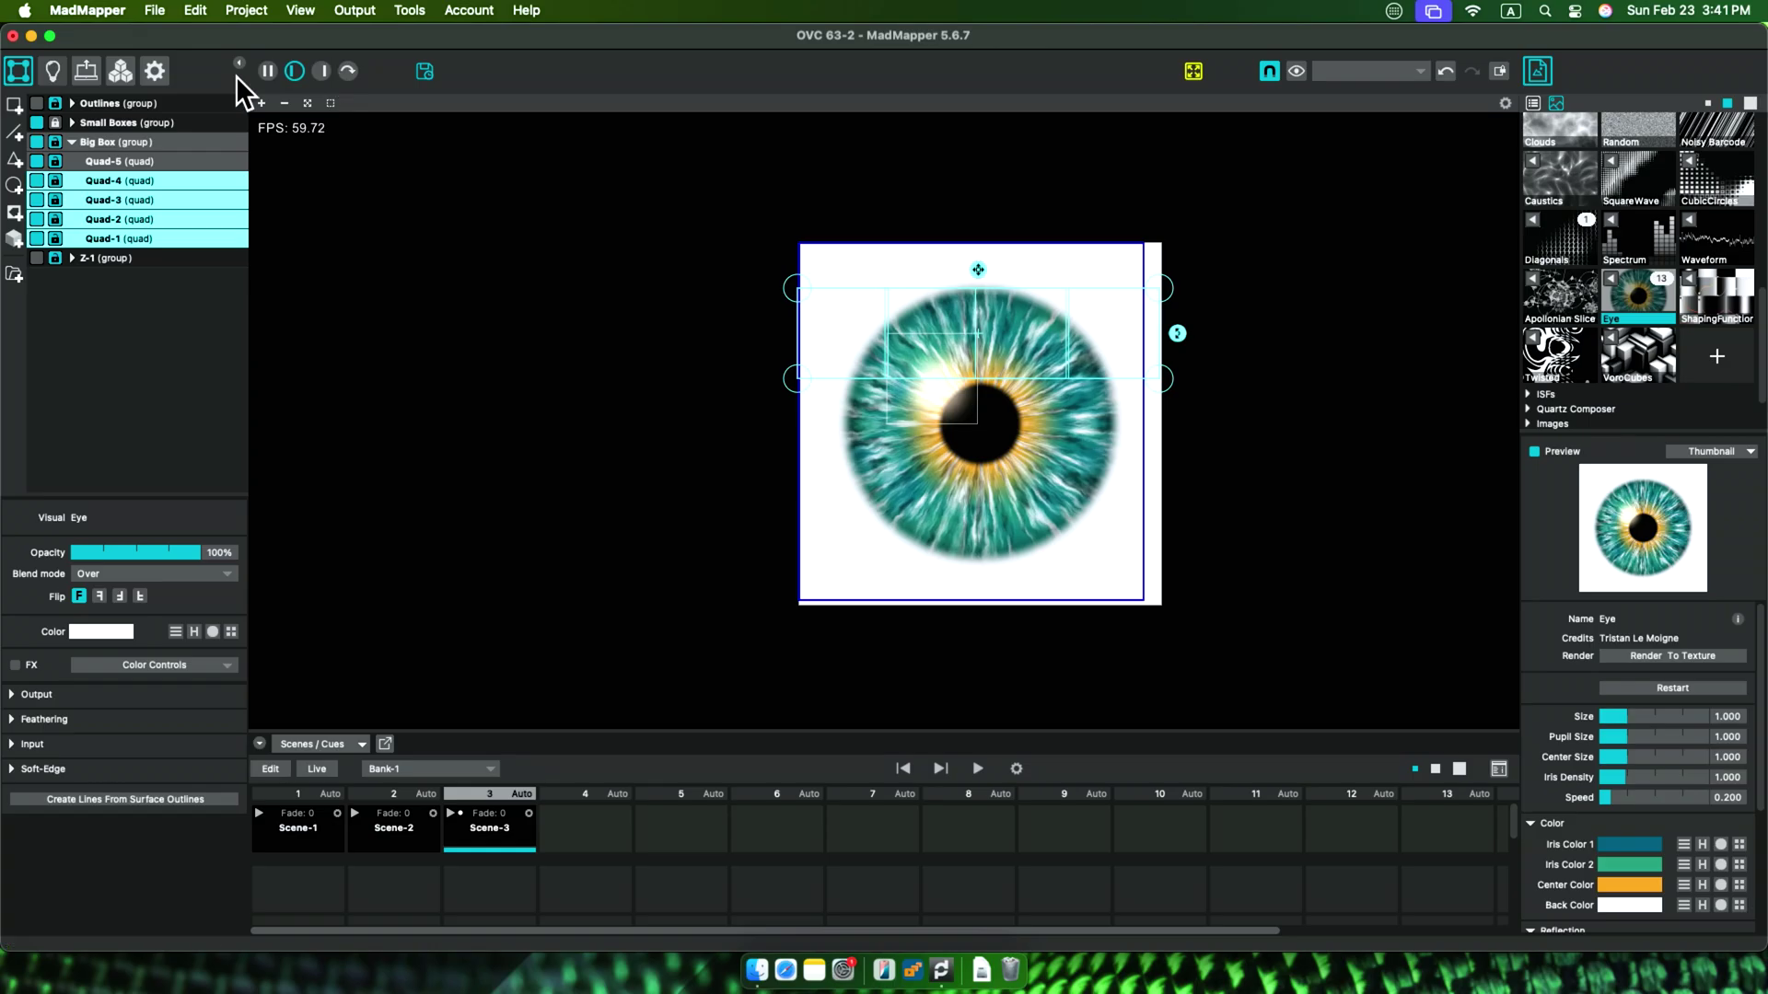
- Select the Quad-5 surface and raise the Eye animation speed to 0.564
click(239, 64)
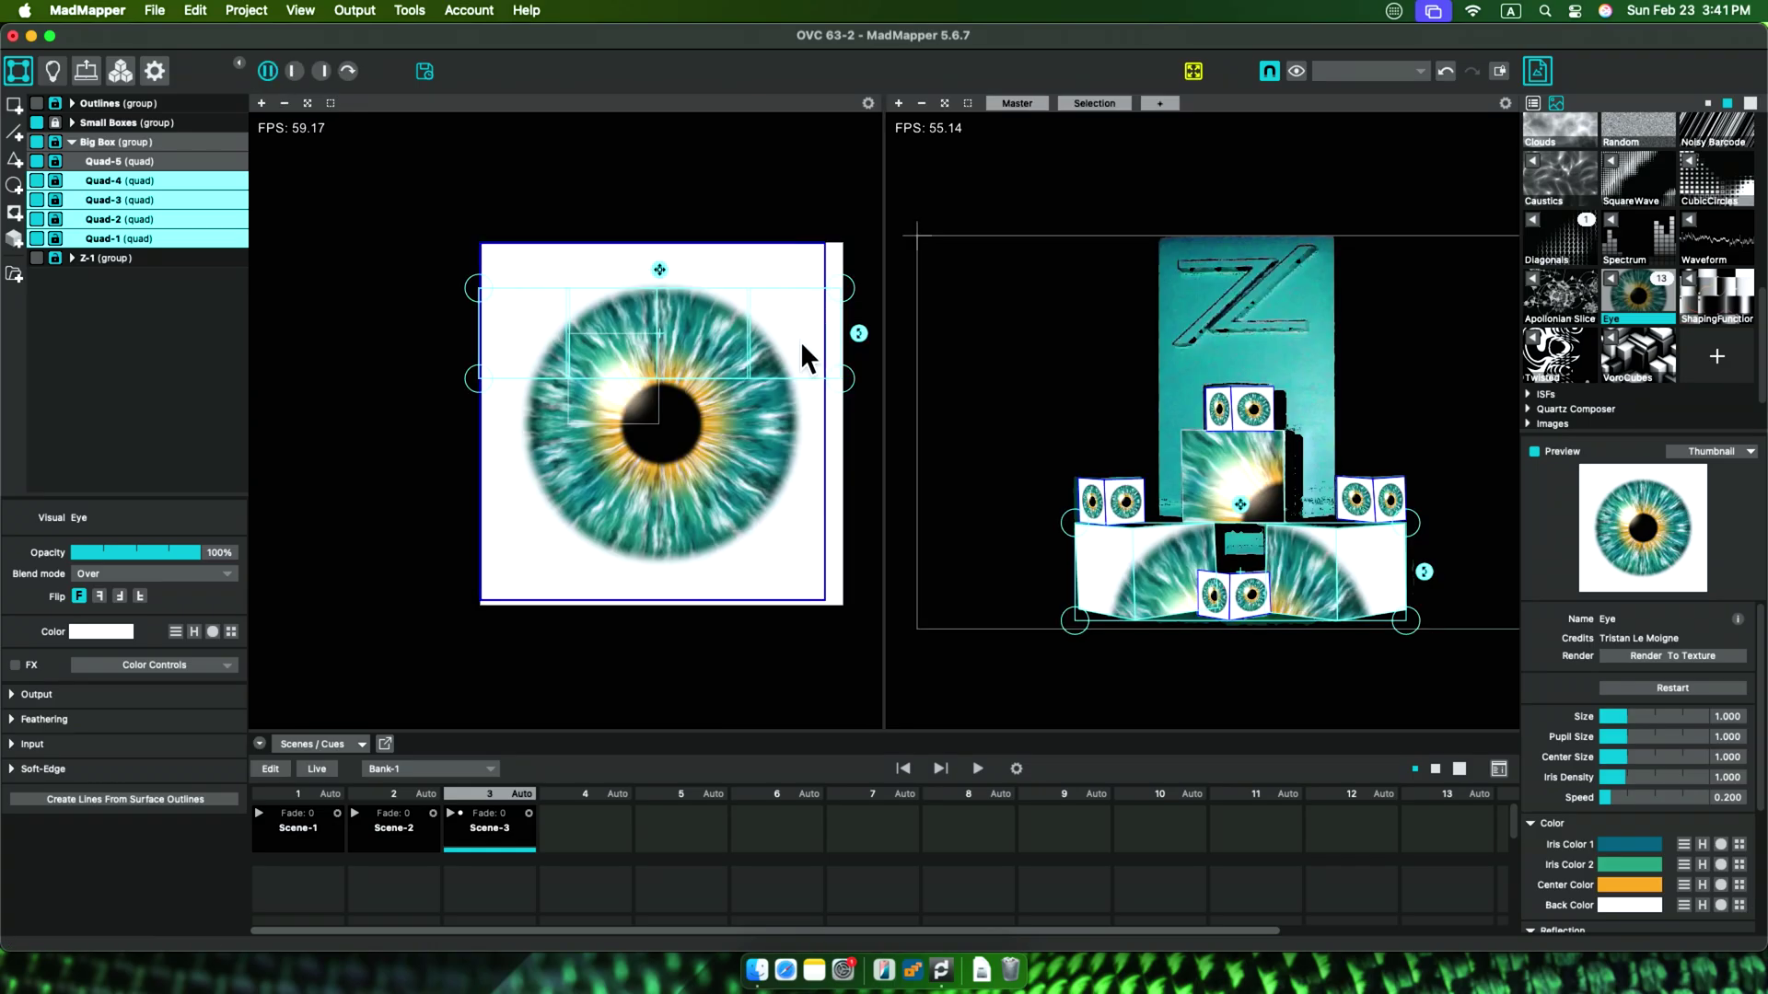
click(729, 411)
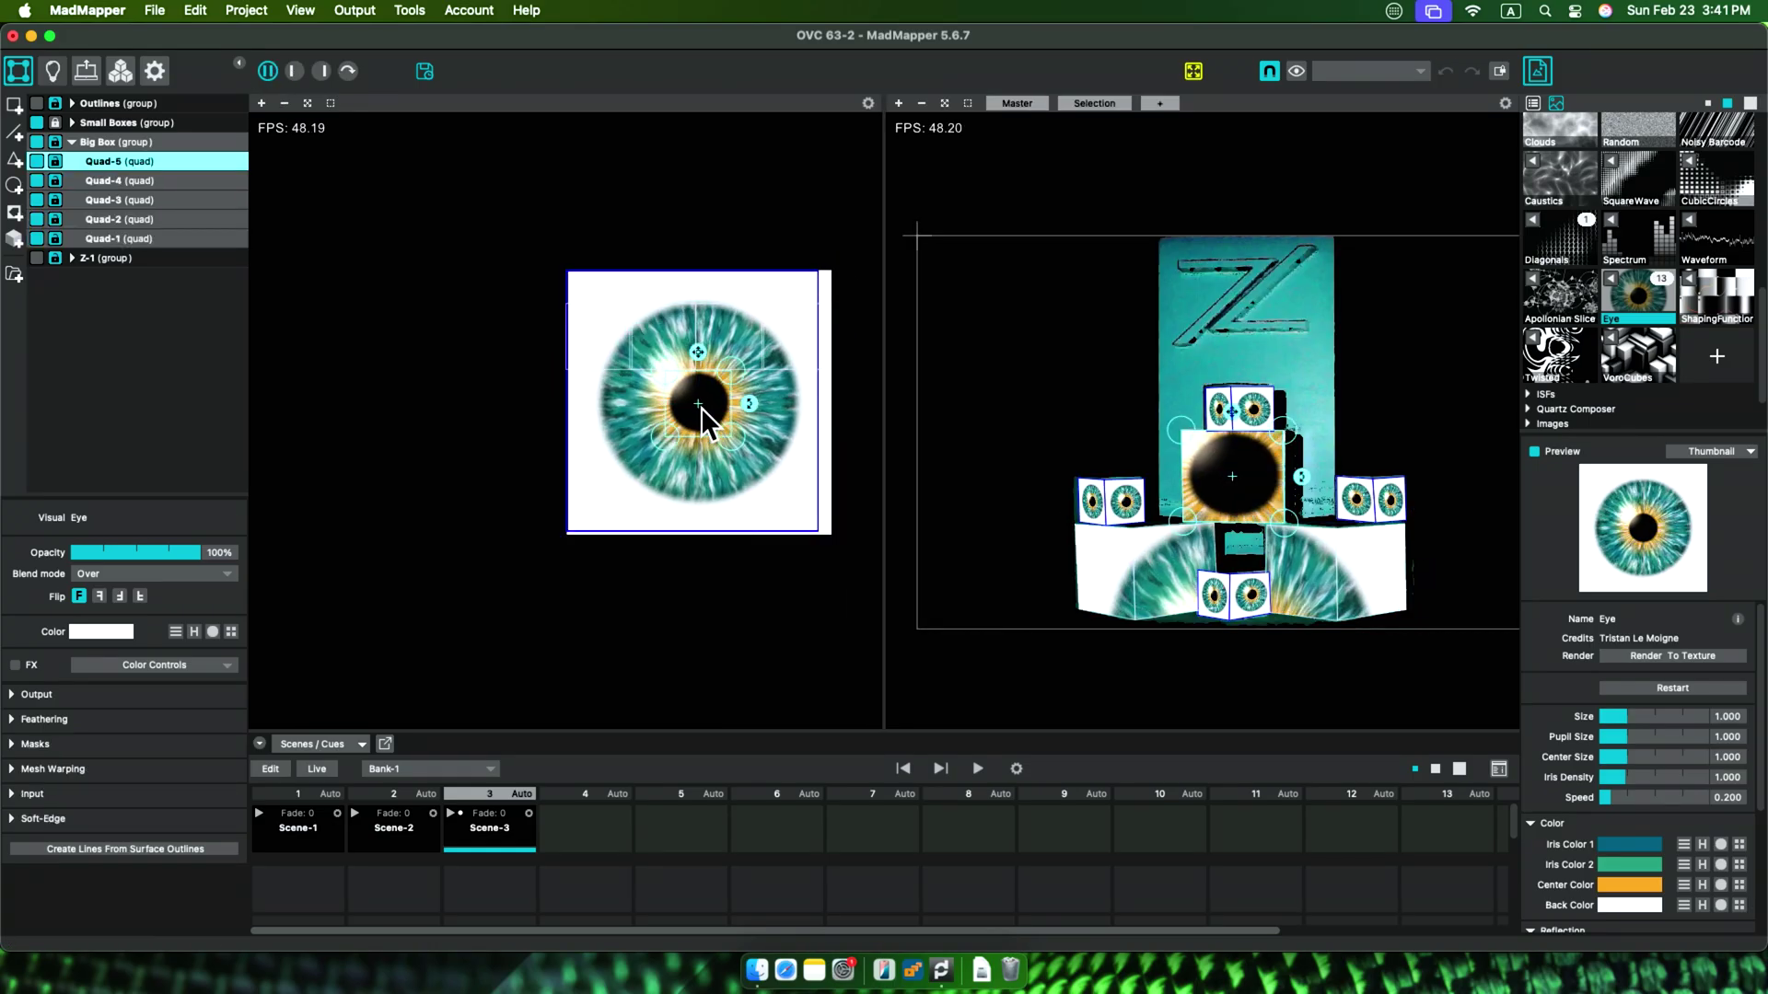
click(700, 407)
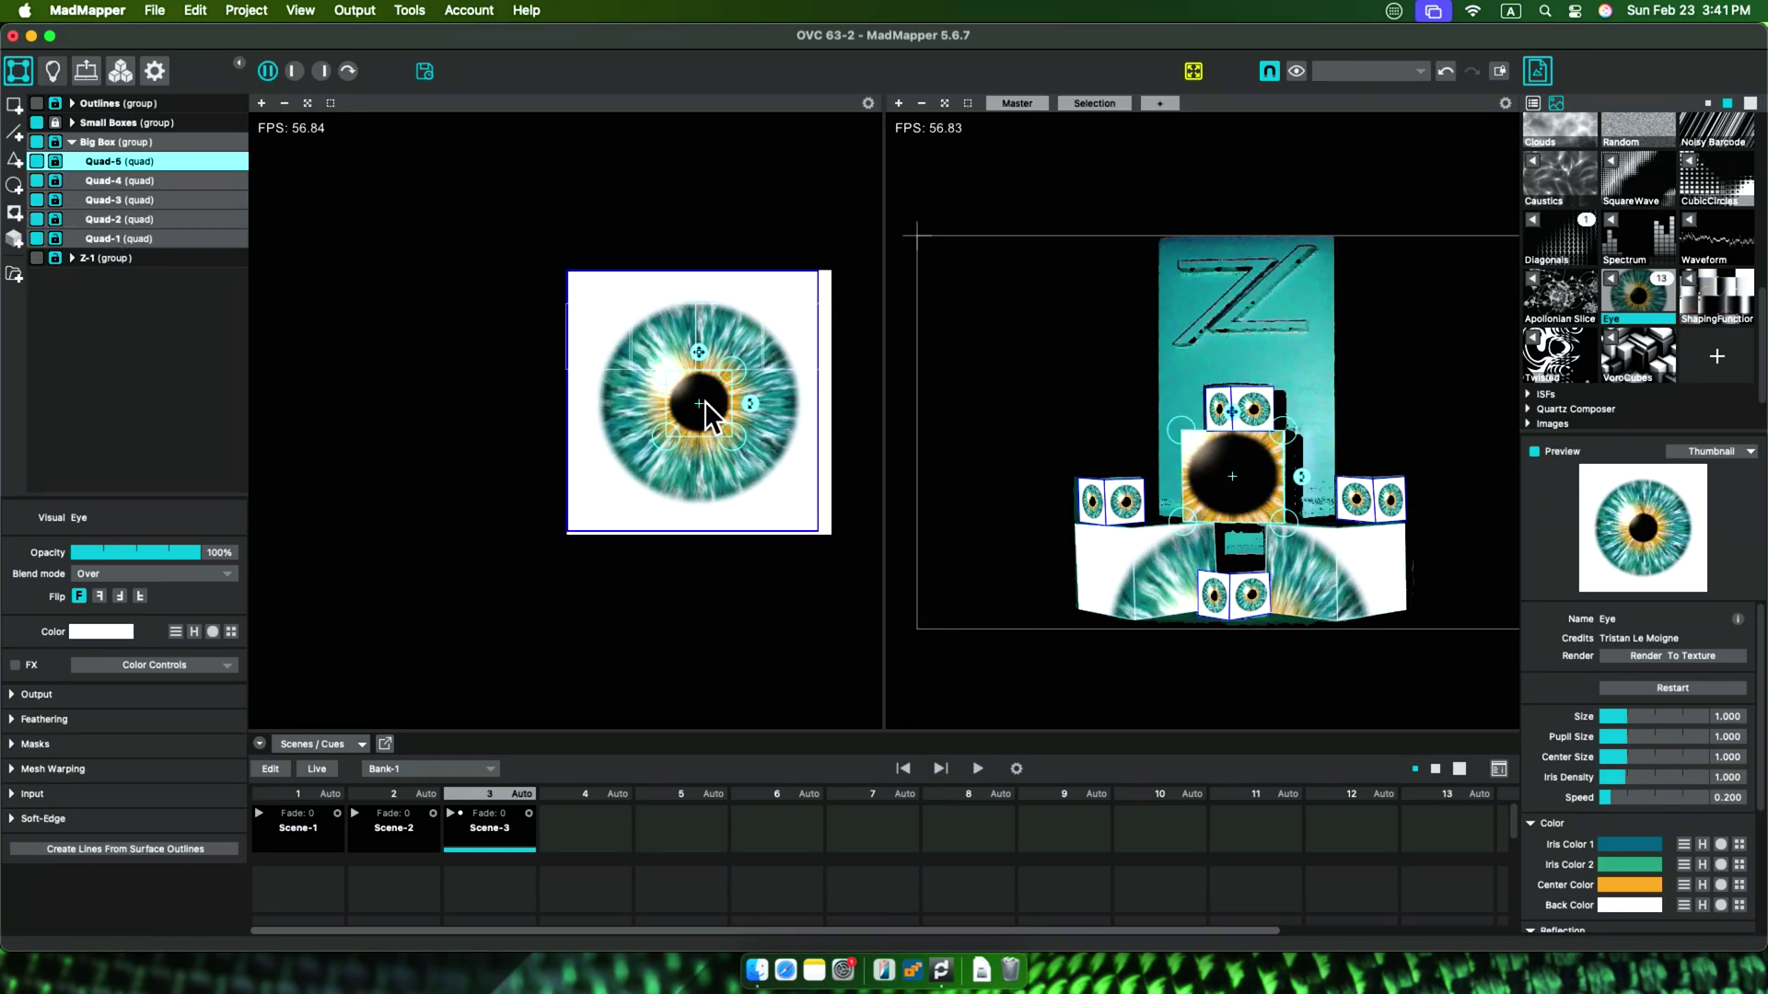
scroll(1616, 732, down, 3)
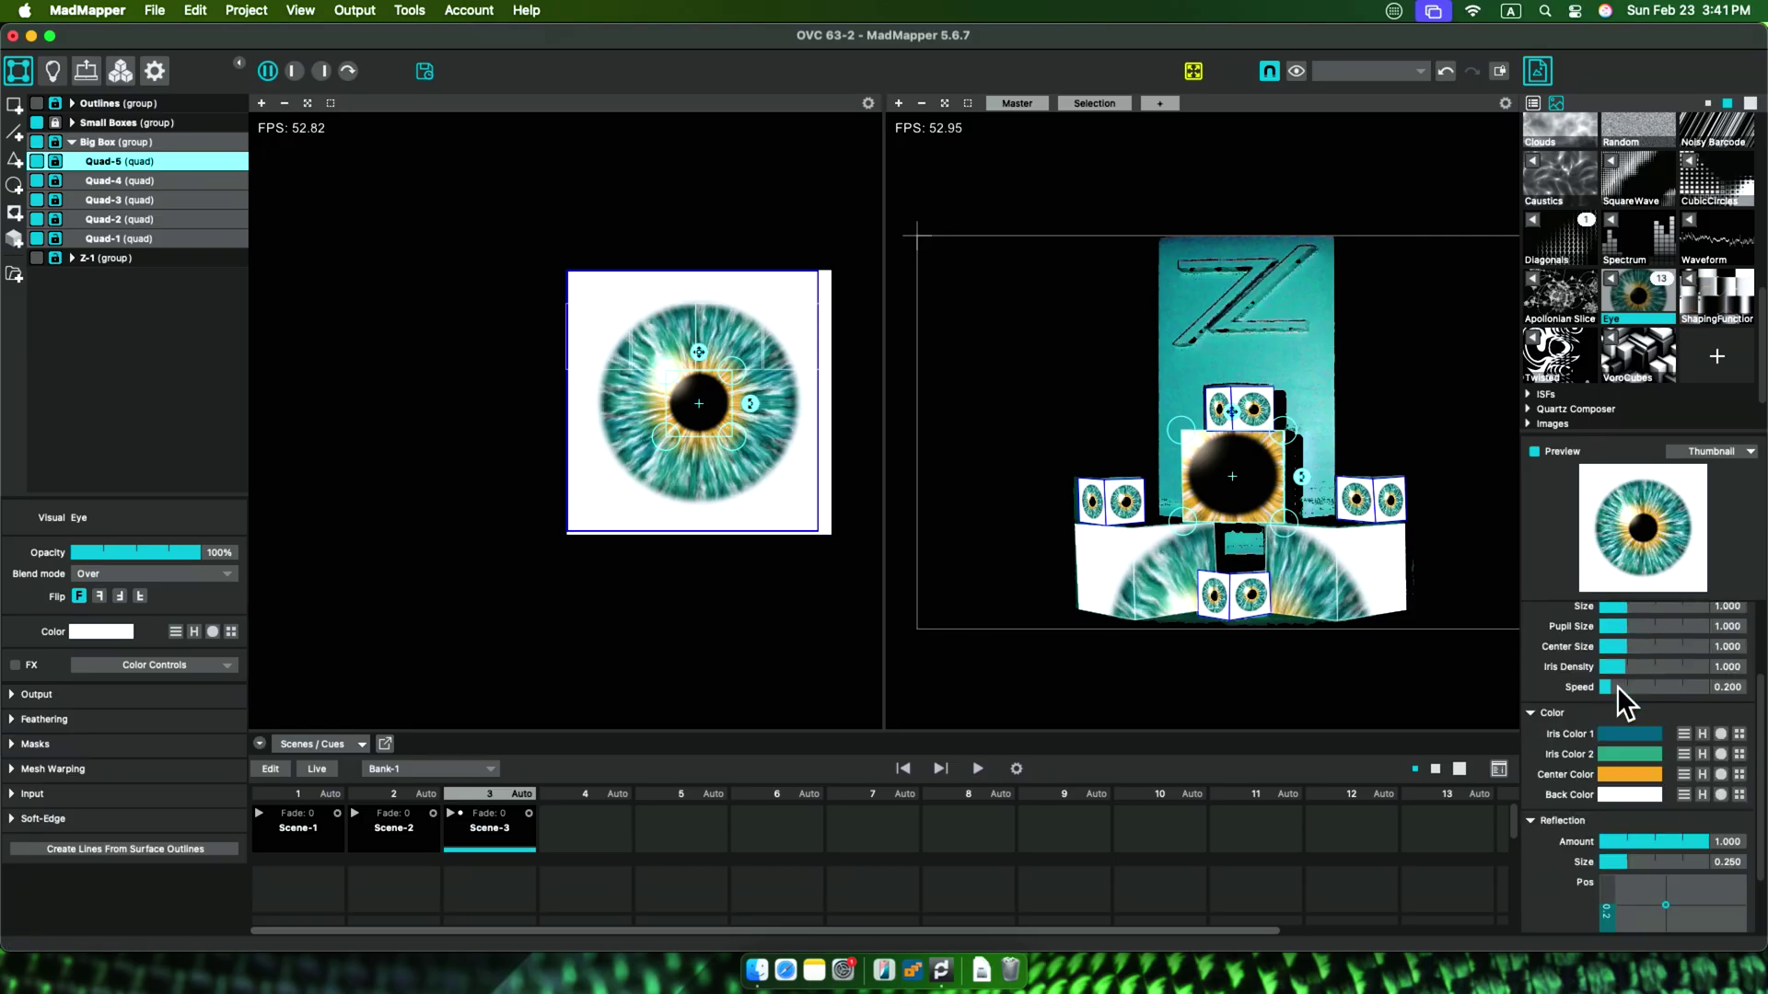
drag(1617, 687, 1628, 744)
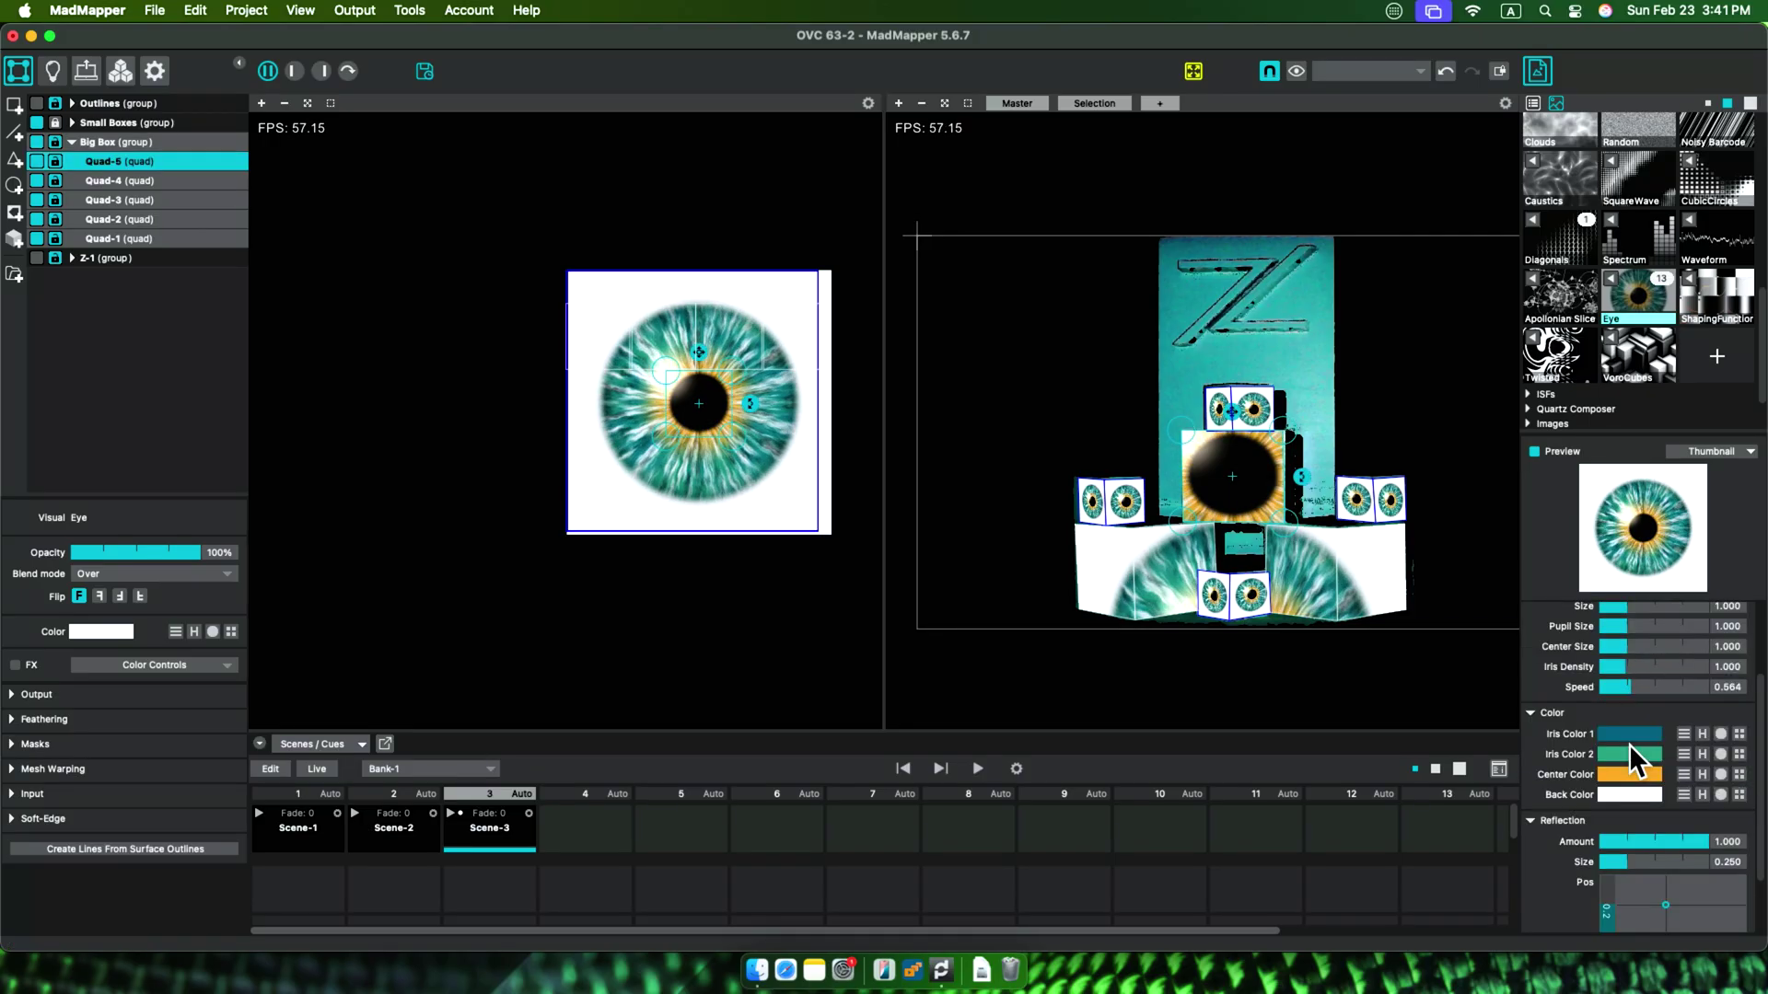
- Map Pupil Size to bpmPos on 1_beats with a Weighted Average filter
right_click(1628, 744)
mouse_move(1564, 751)
mouse_move(1417, 836)
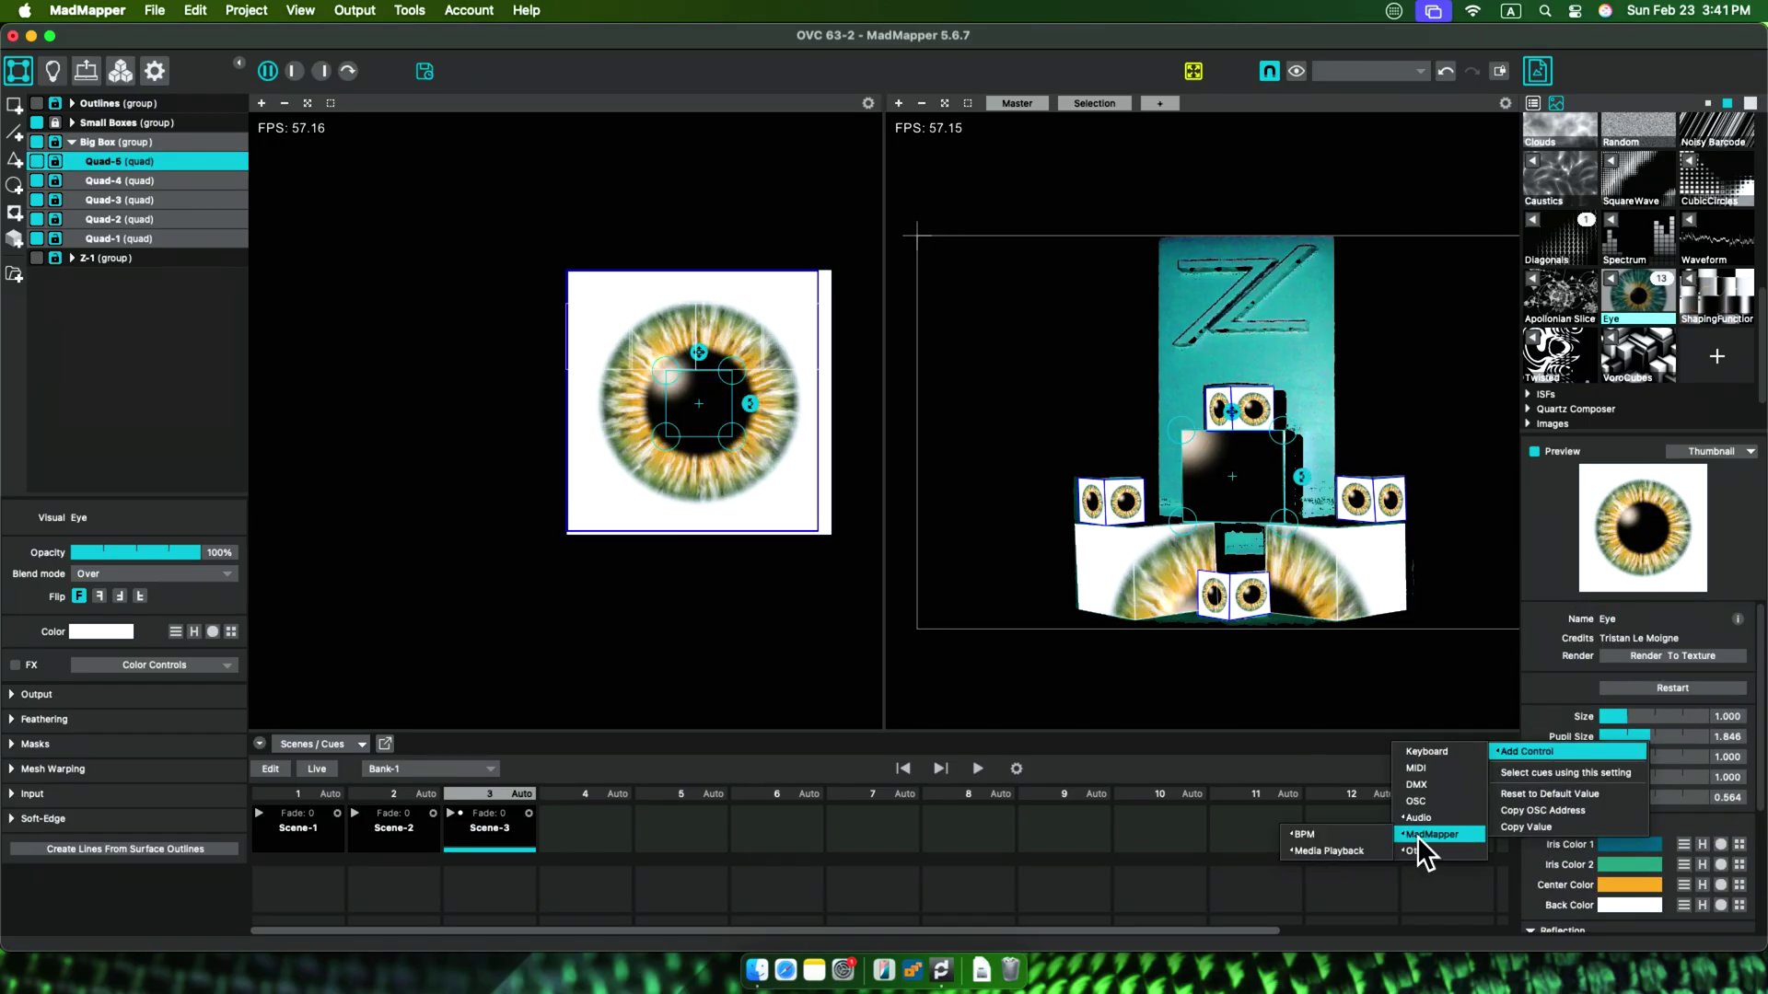
mouse_move(1329, 836)
click(1250, 826)
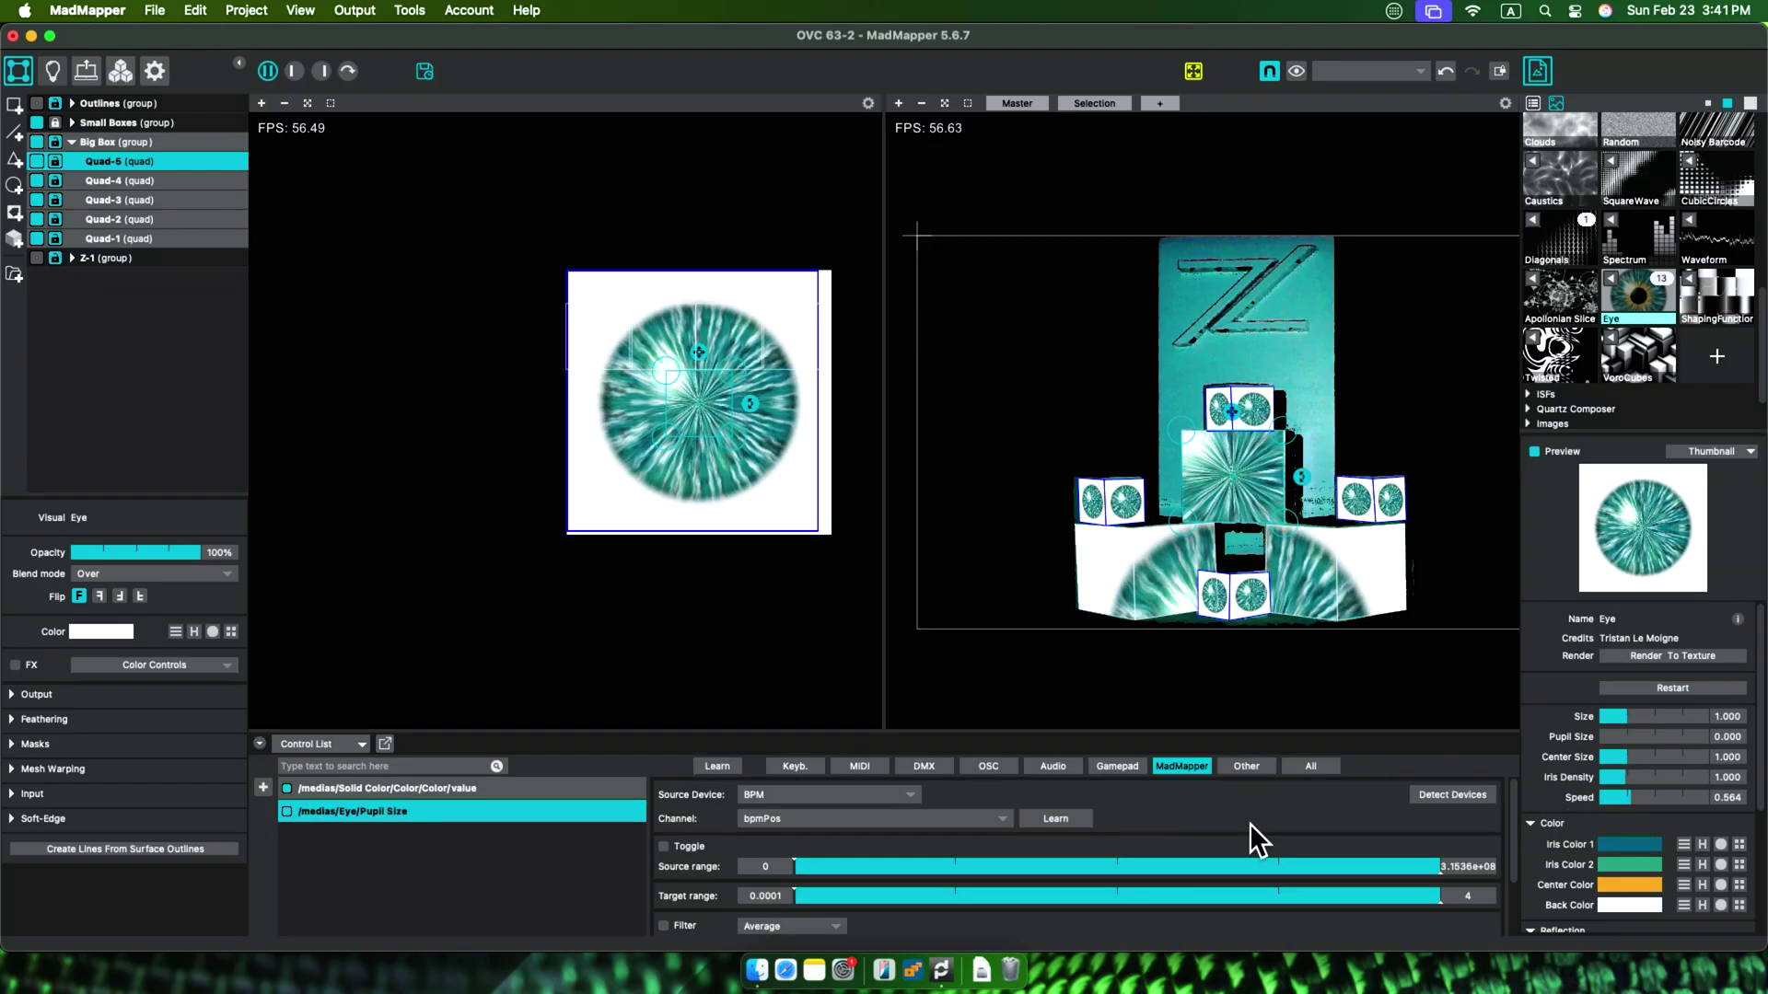
click(760, 819)
click(769, 701)
scroll(990, 816, down, 3)
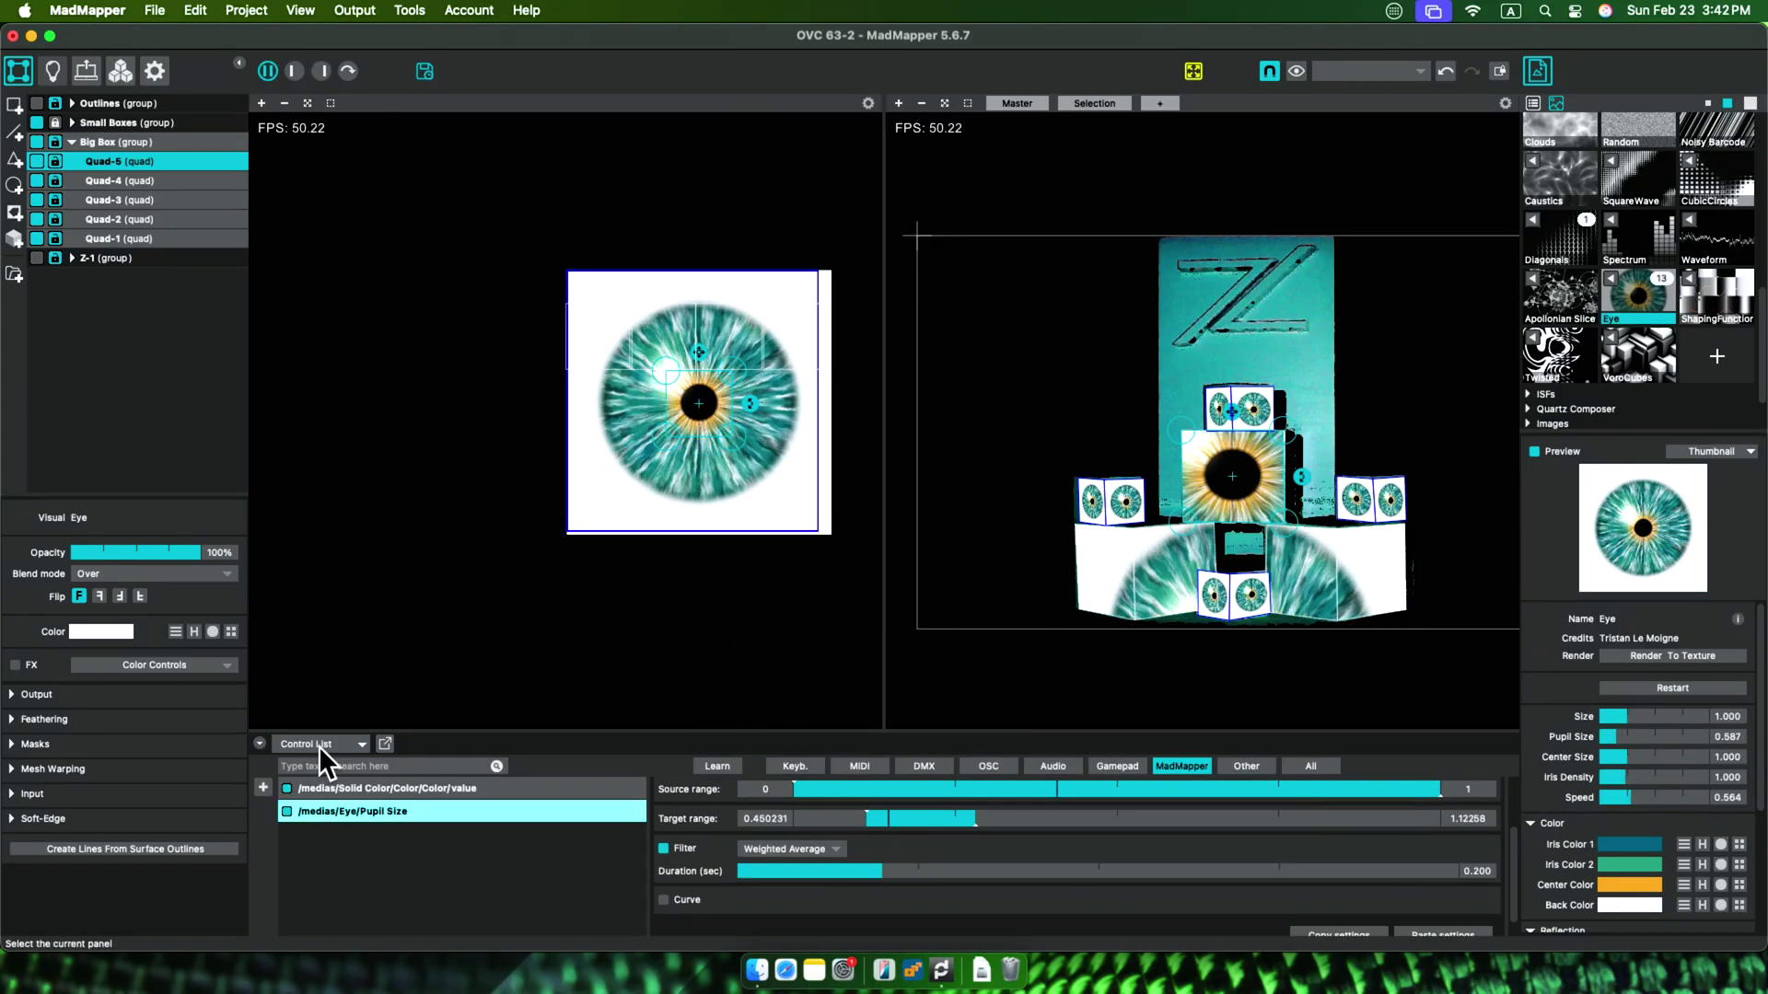
- Switch the bottom panel to Scenes / Cues and save the current look as Scene-4
click(318, 746)
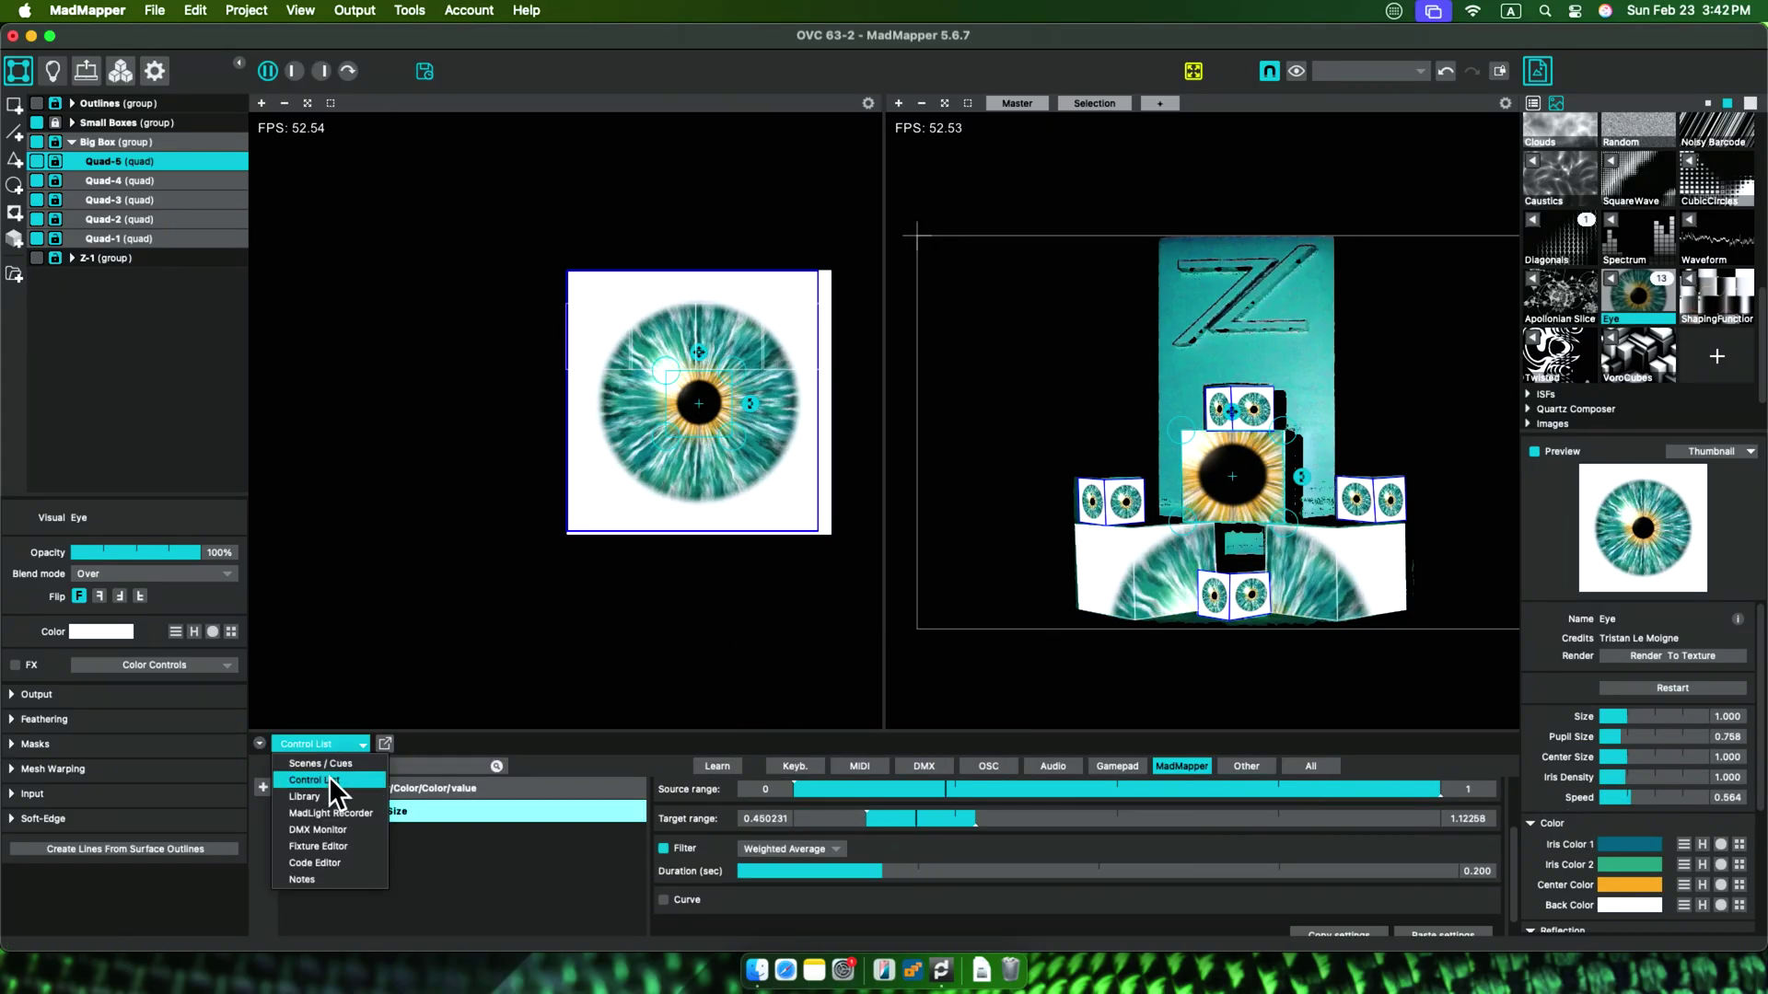
click(332, 773)
click(573, 826)
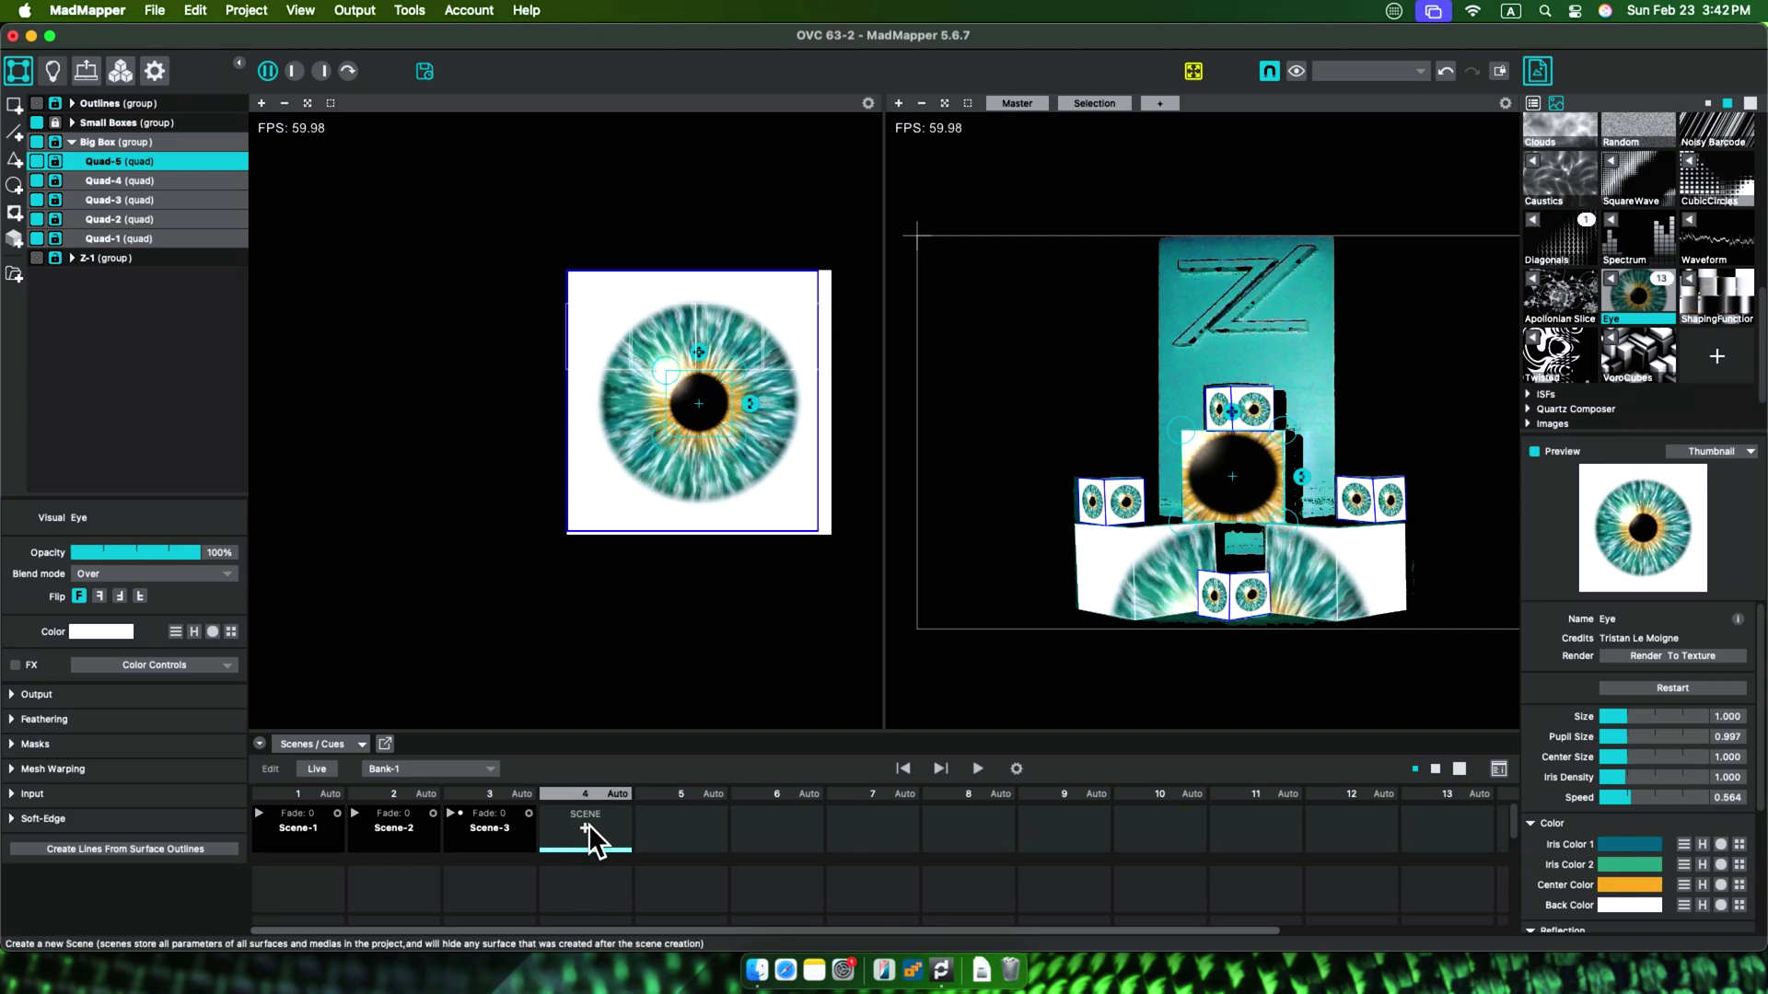
click(92, 122)
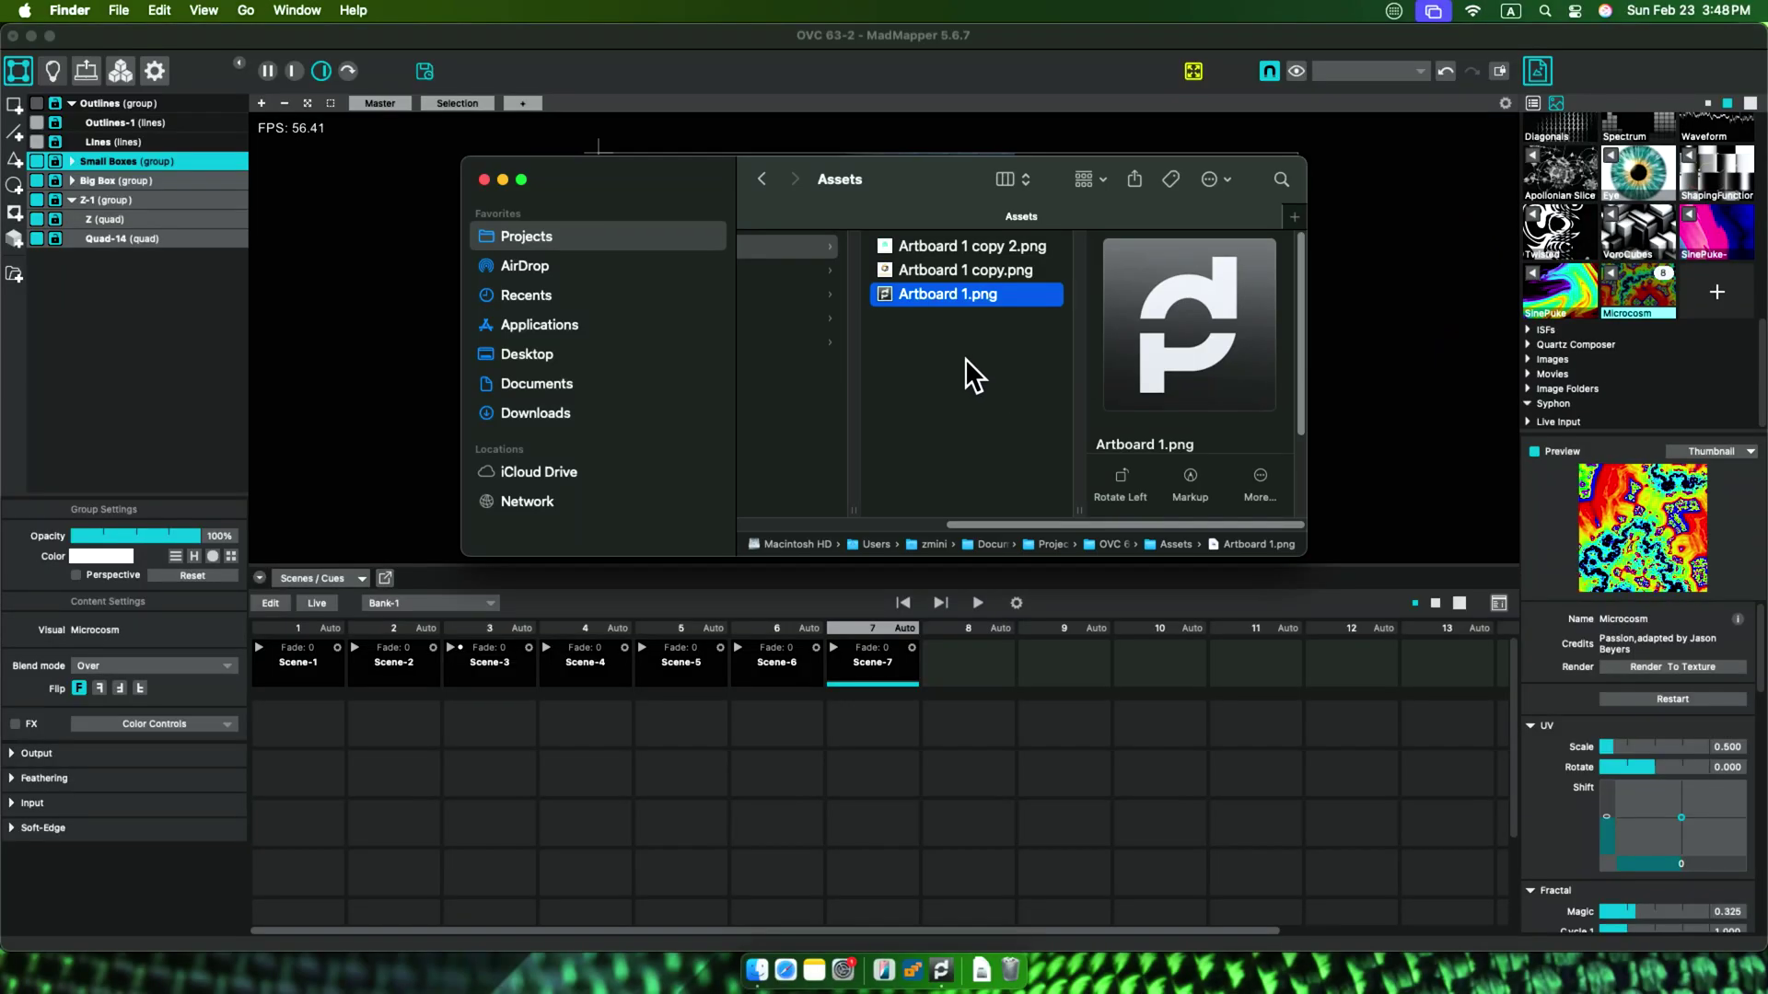
- Add Artboard 1.png to the images, put it on the selected surfaces, and trigger Scene-1
drag(1290, 280, 1649, 323)
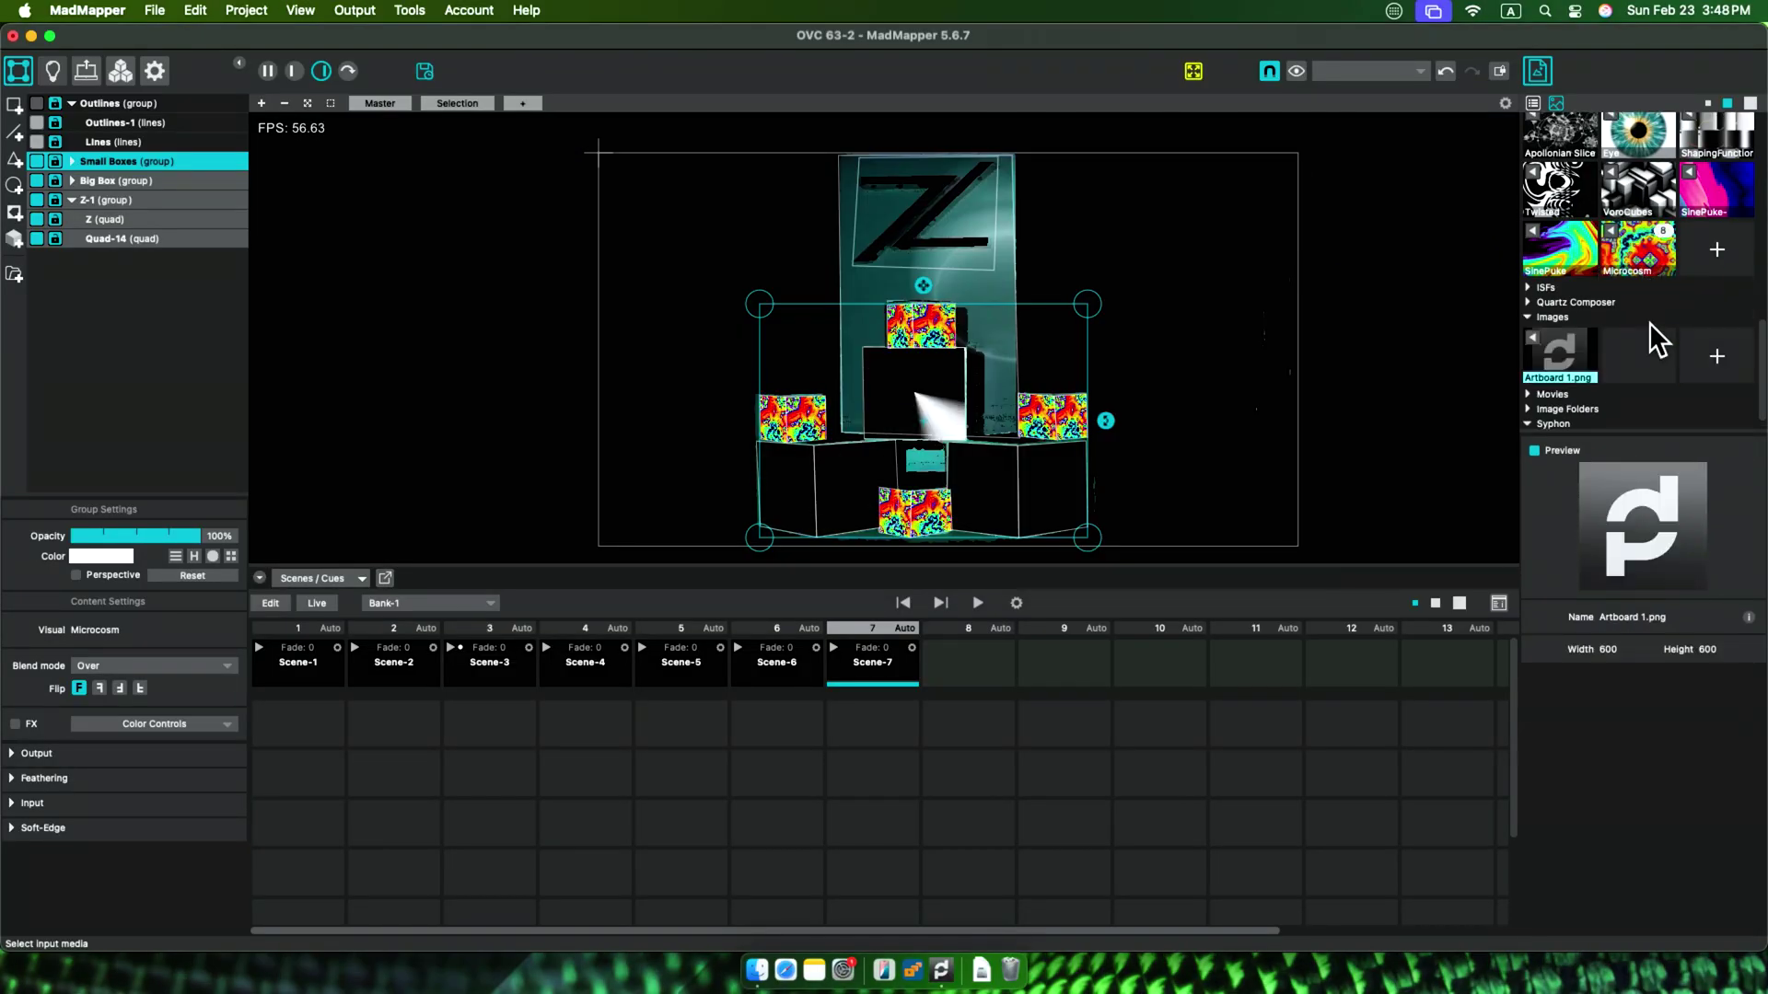
click(1526, 334)
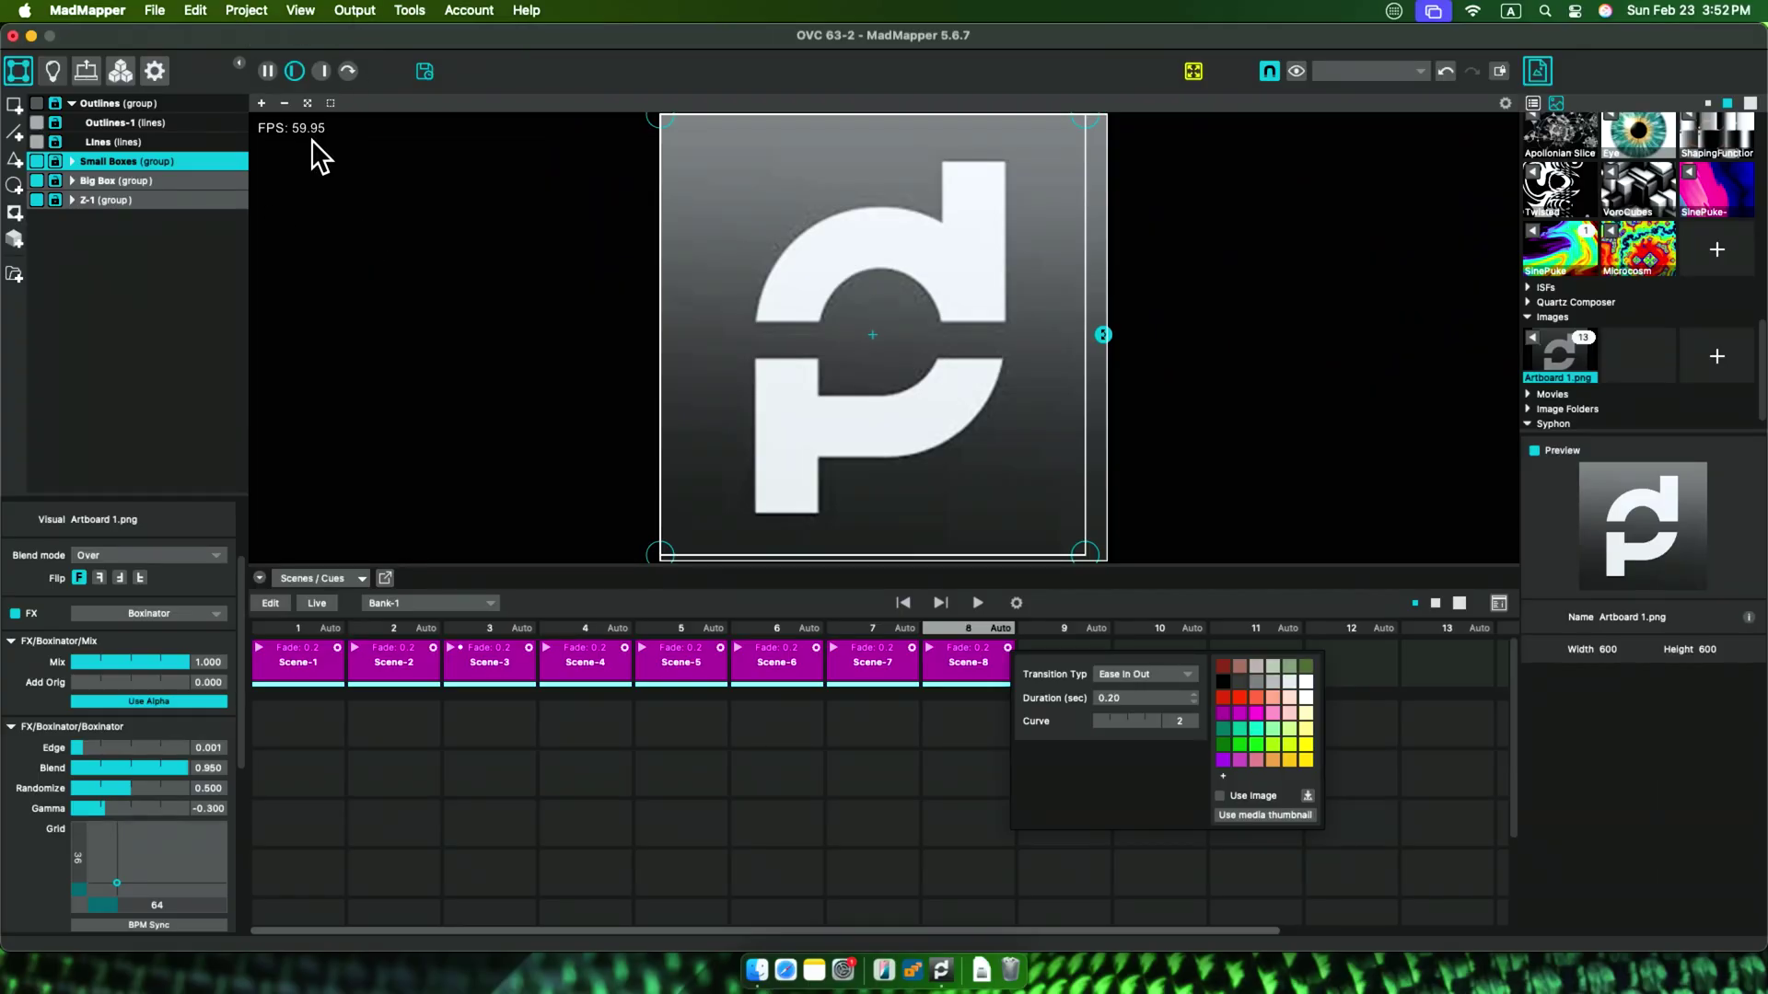
key(super+l)
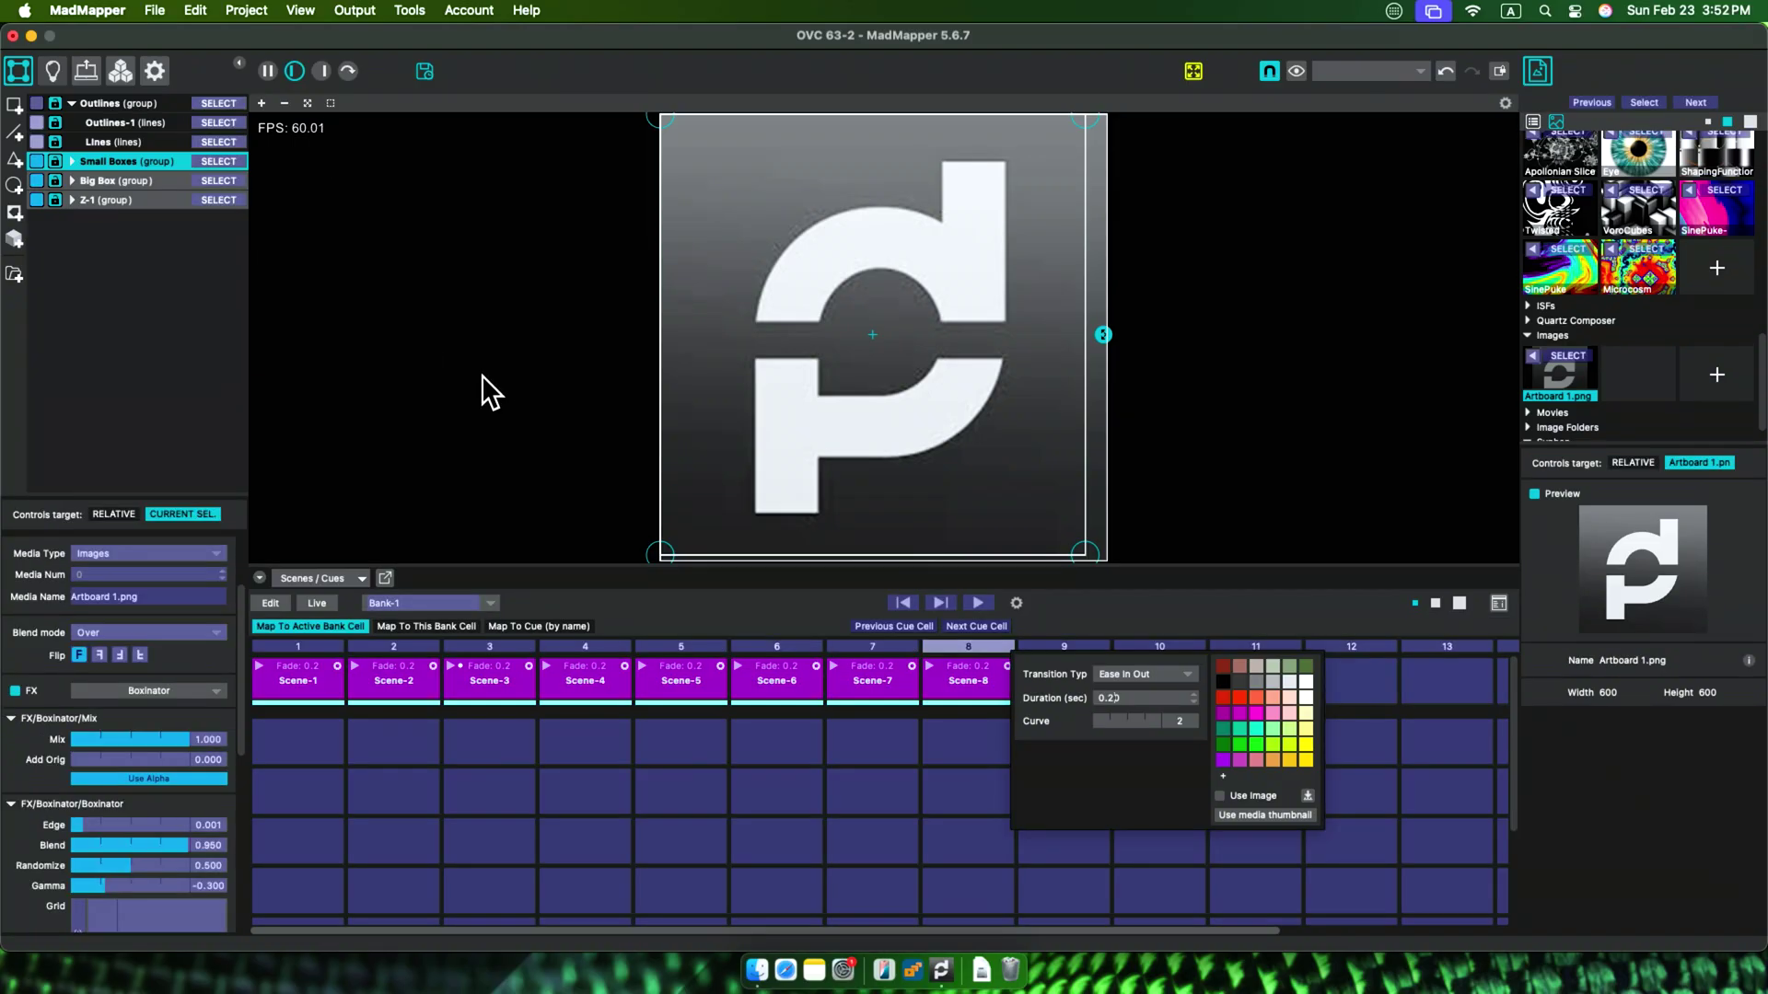
click(942, 604)
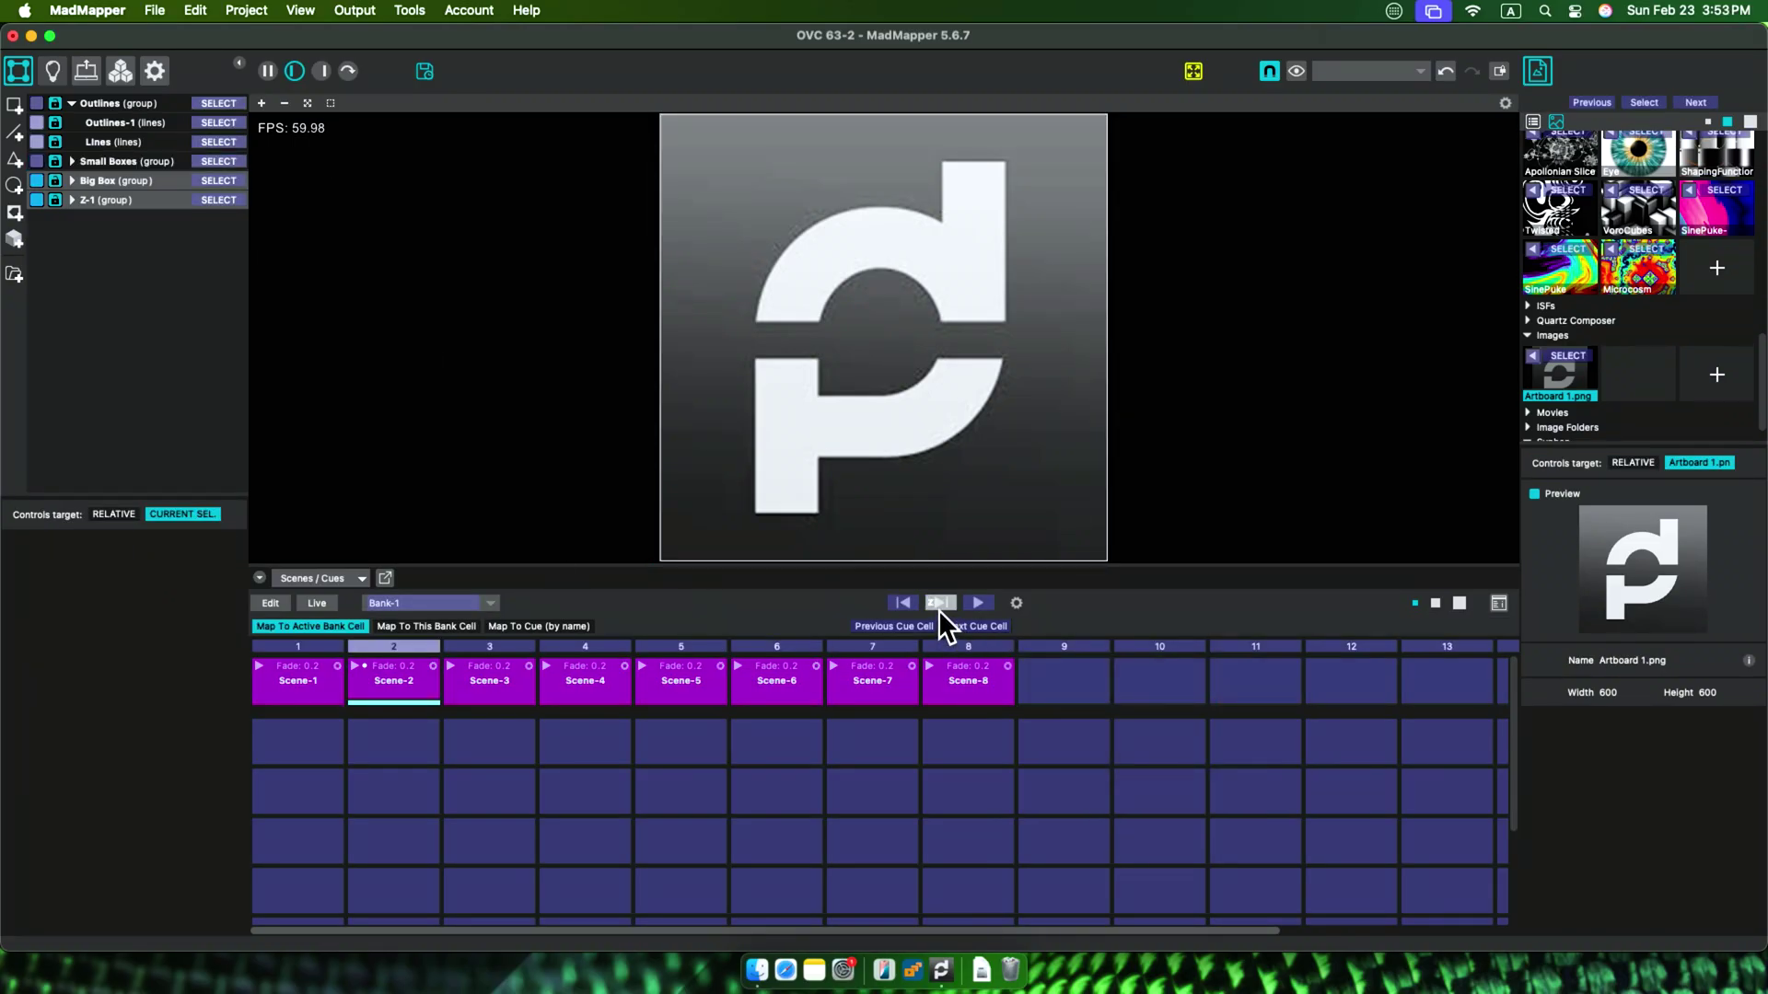
key(super+l)
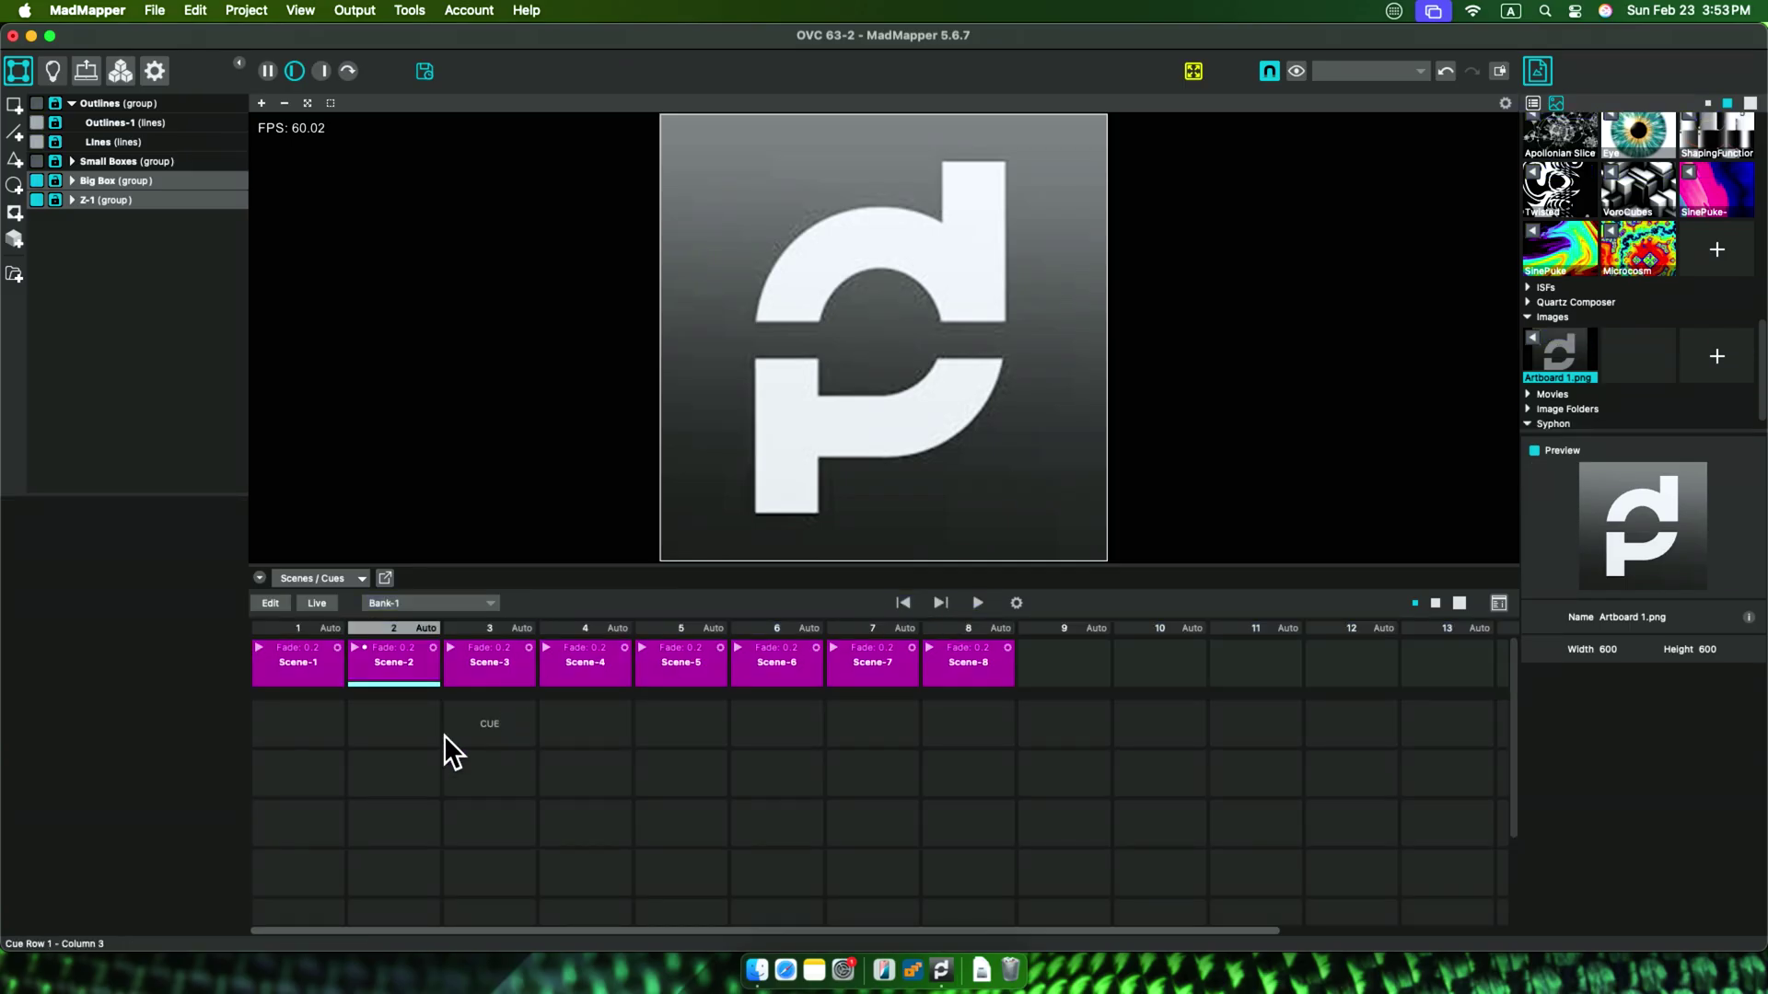
click(258, 648)
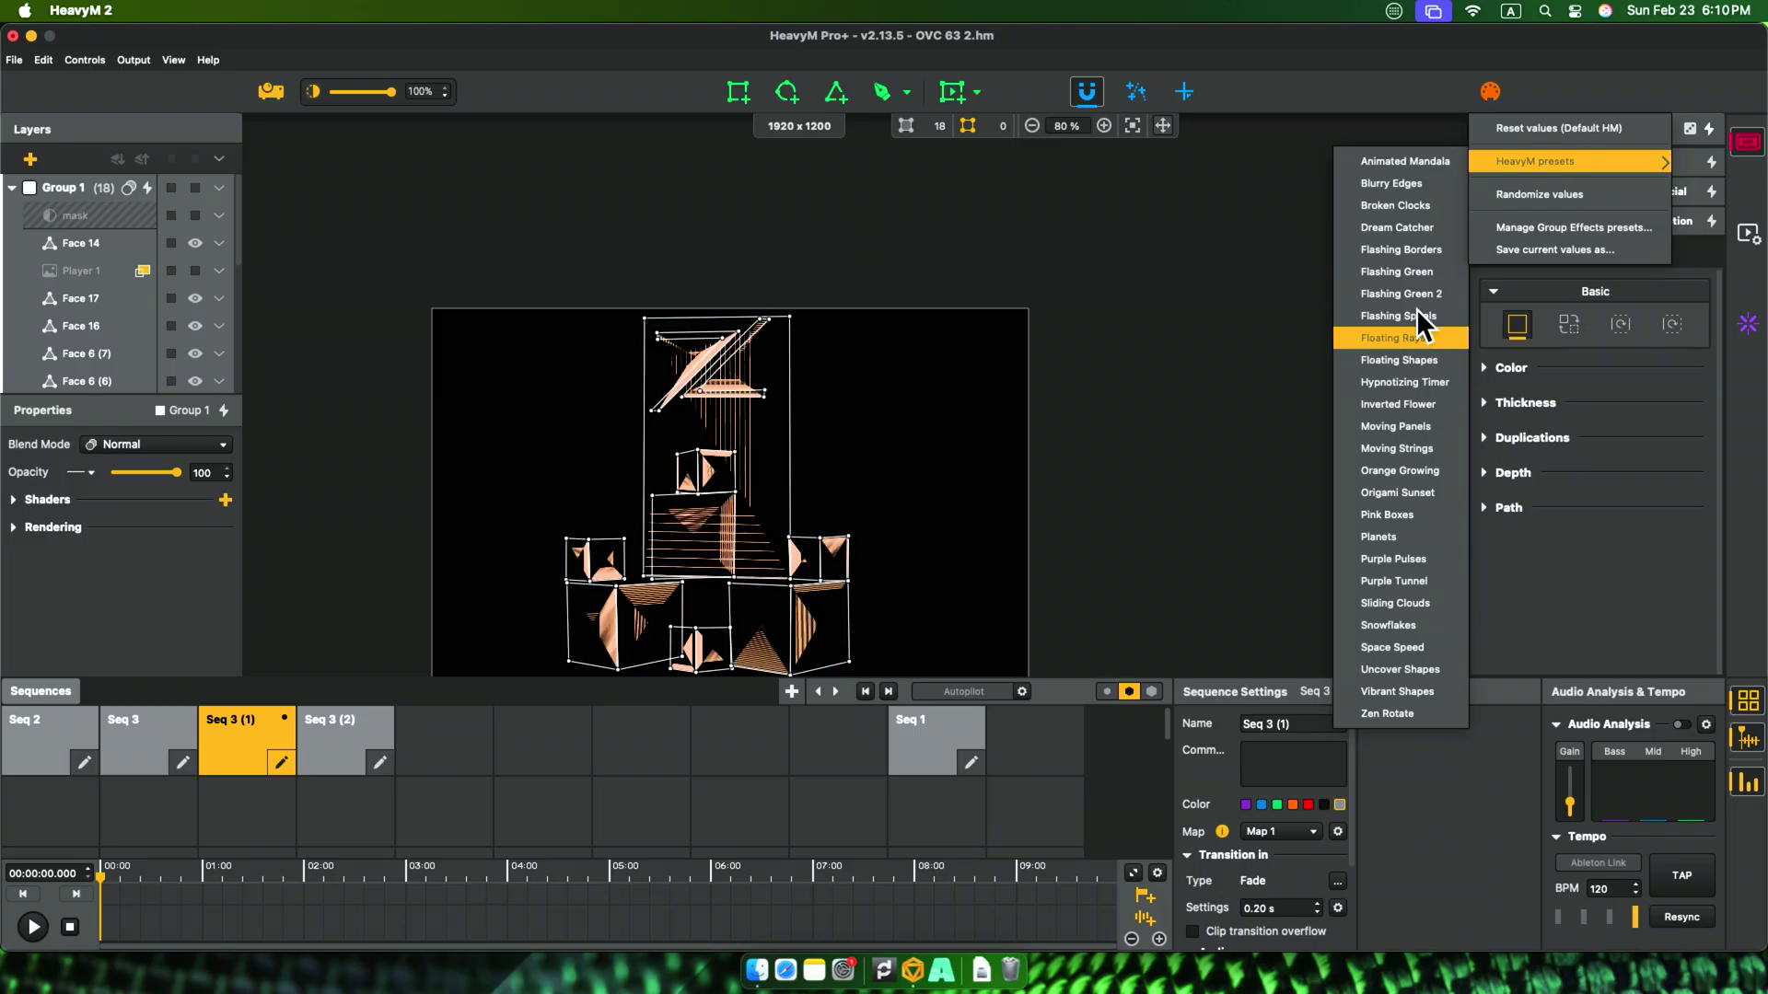
- Load and twice randomise a Group Effects preset, move Face 2 (3) and (2) into Group 2, add Seq 6
click(1412, 192)
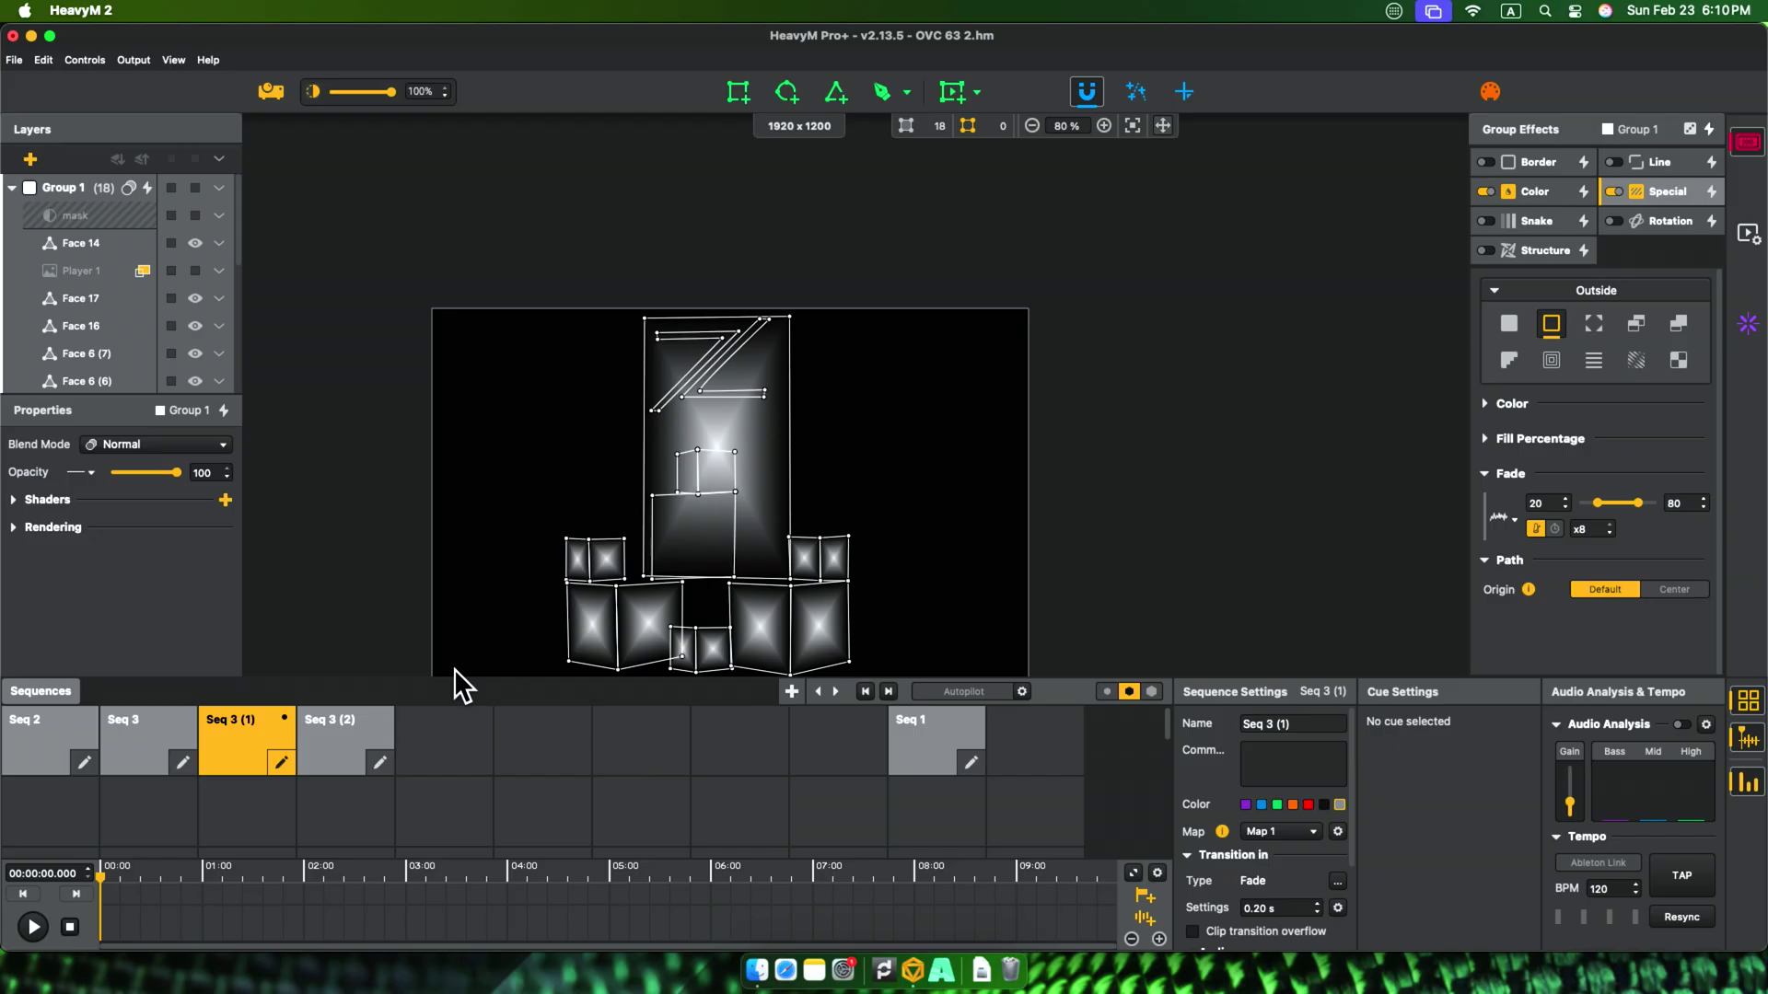
click(1689, 127)
click(1688, 127)
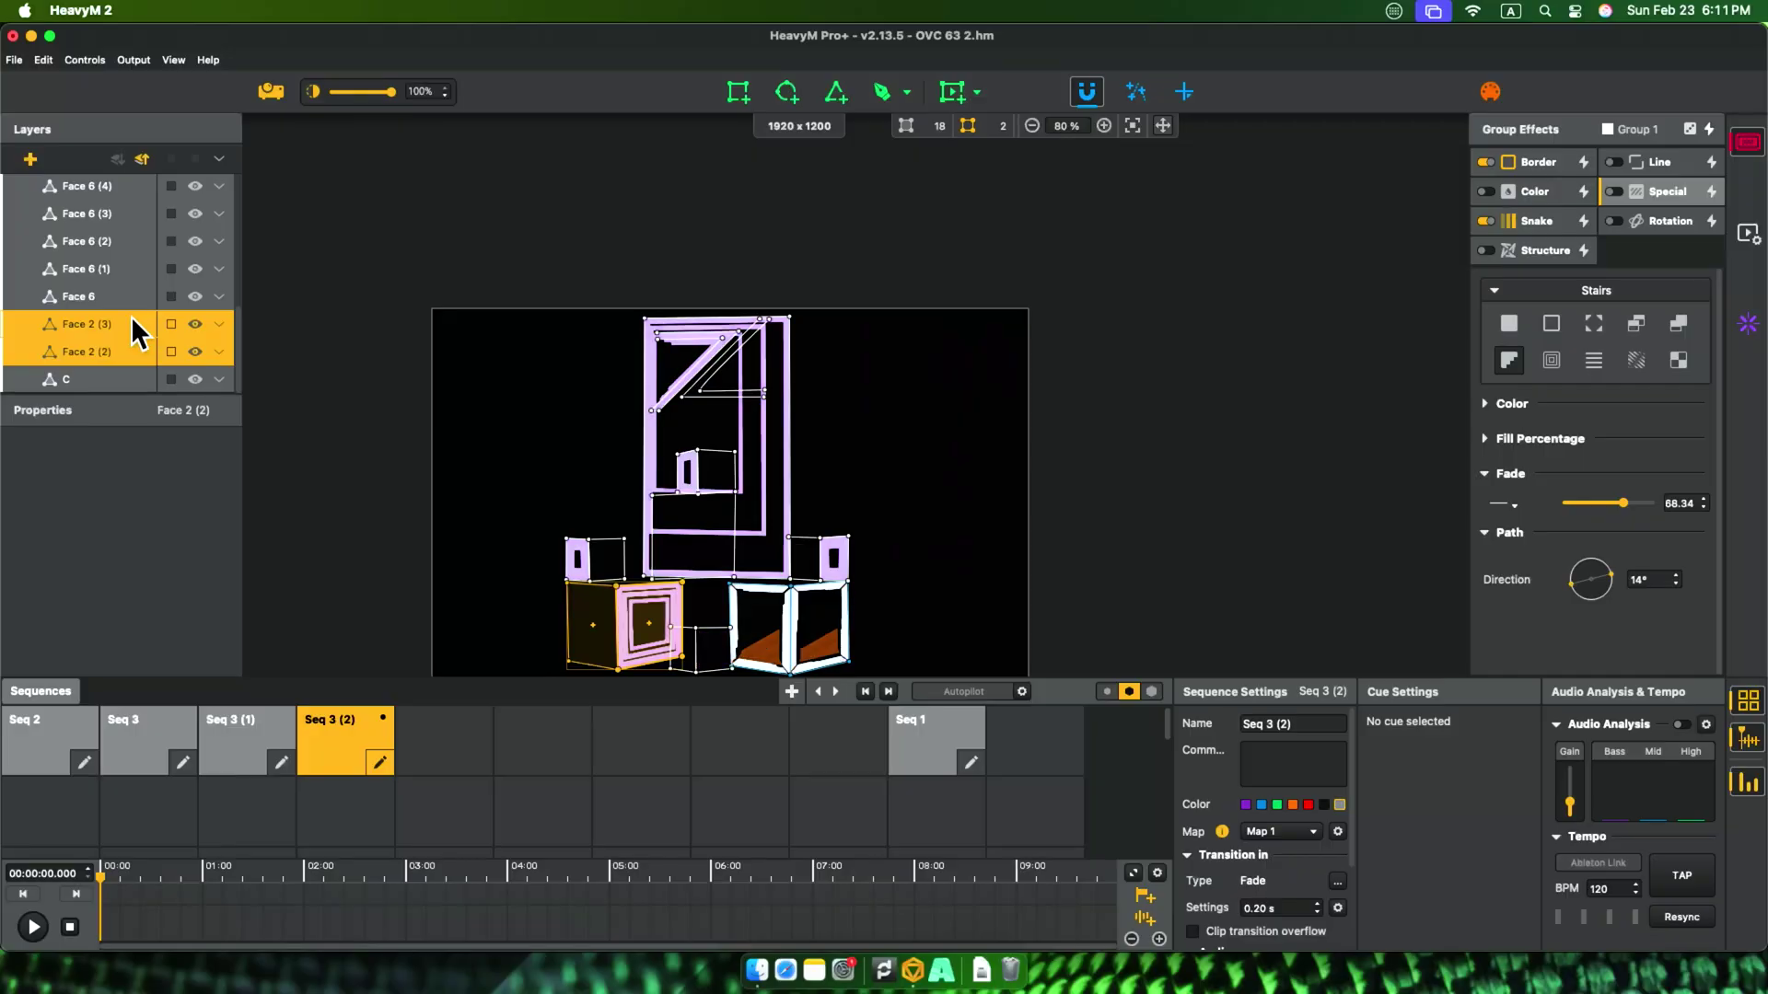
drag(130, 317, 130, 213)
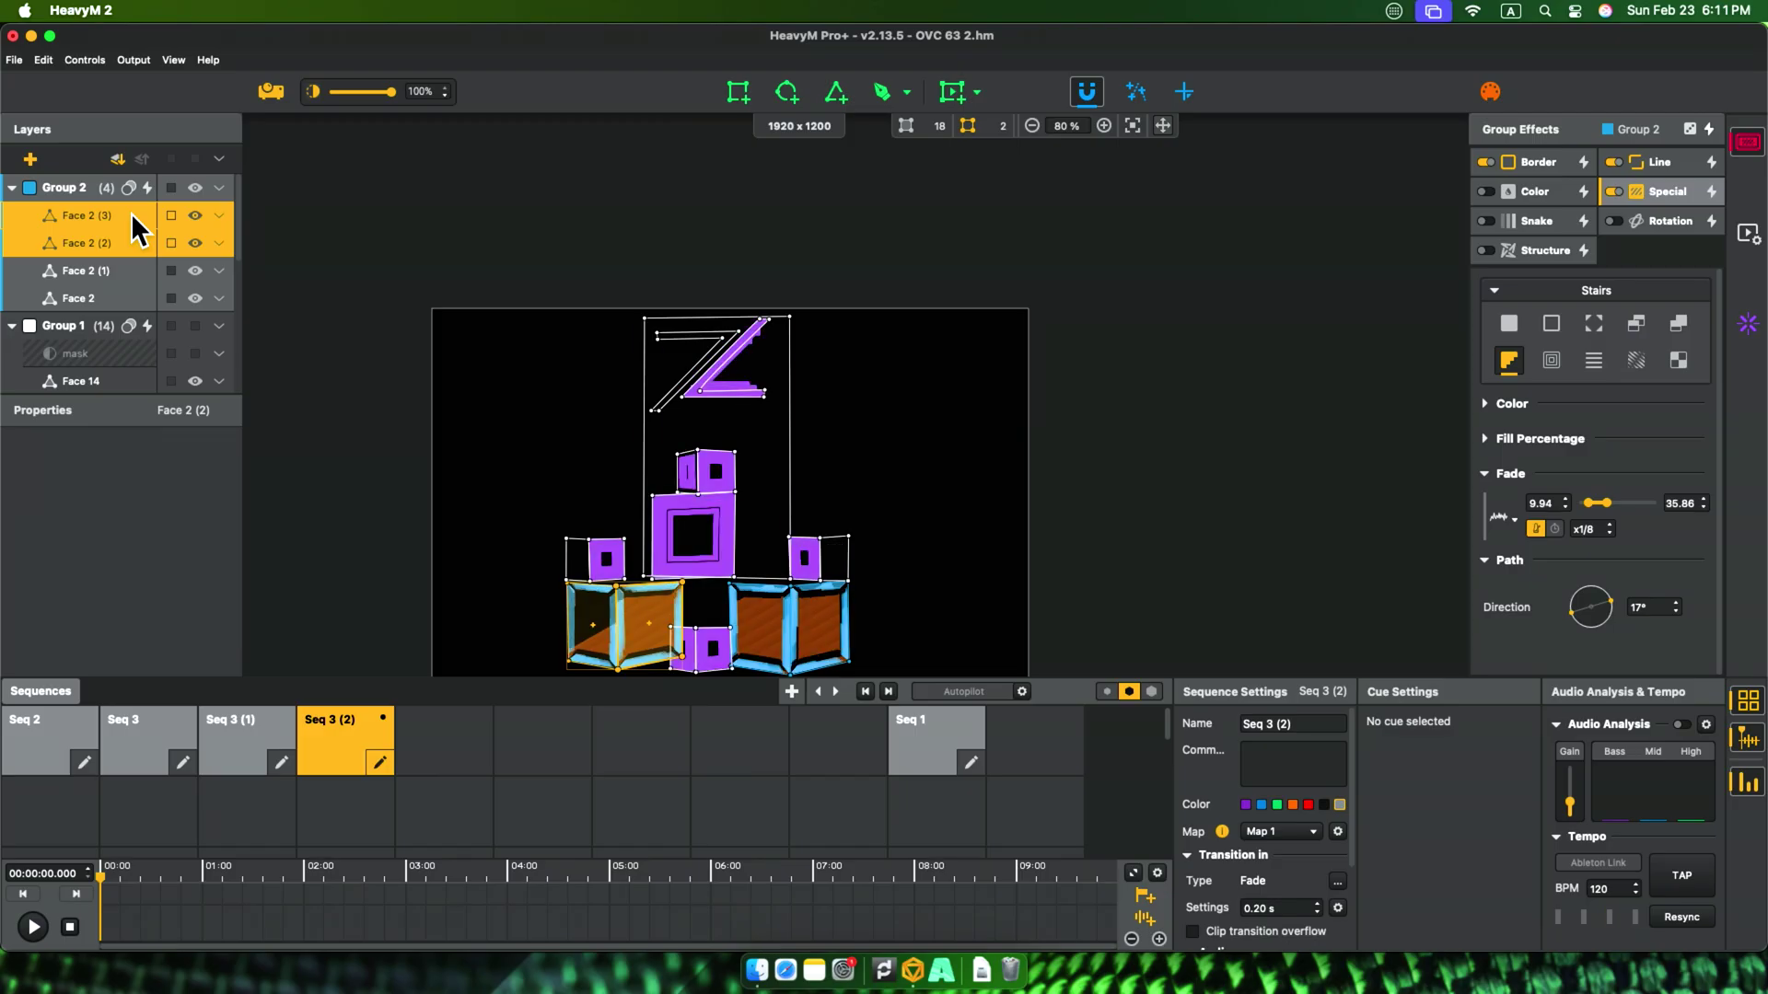
click(466, 750)
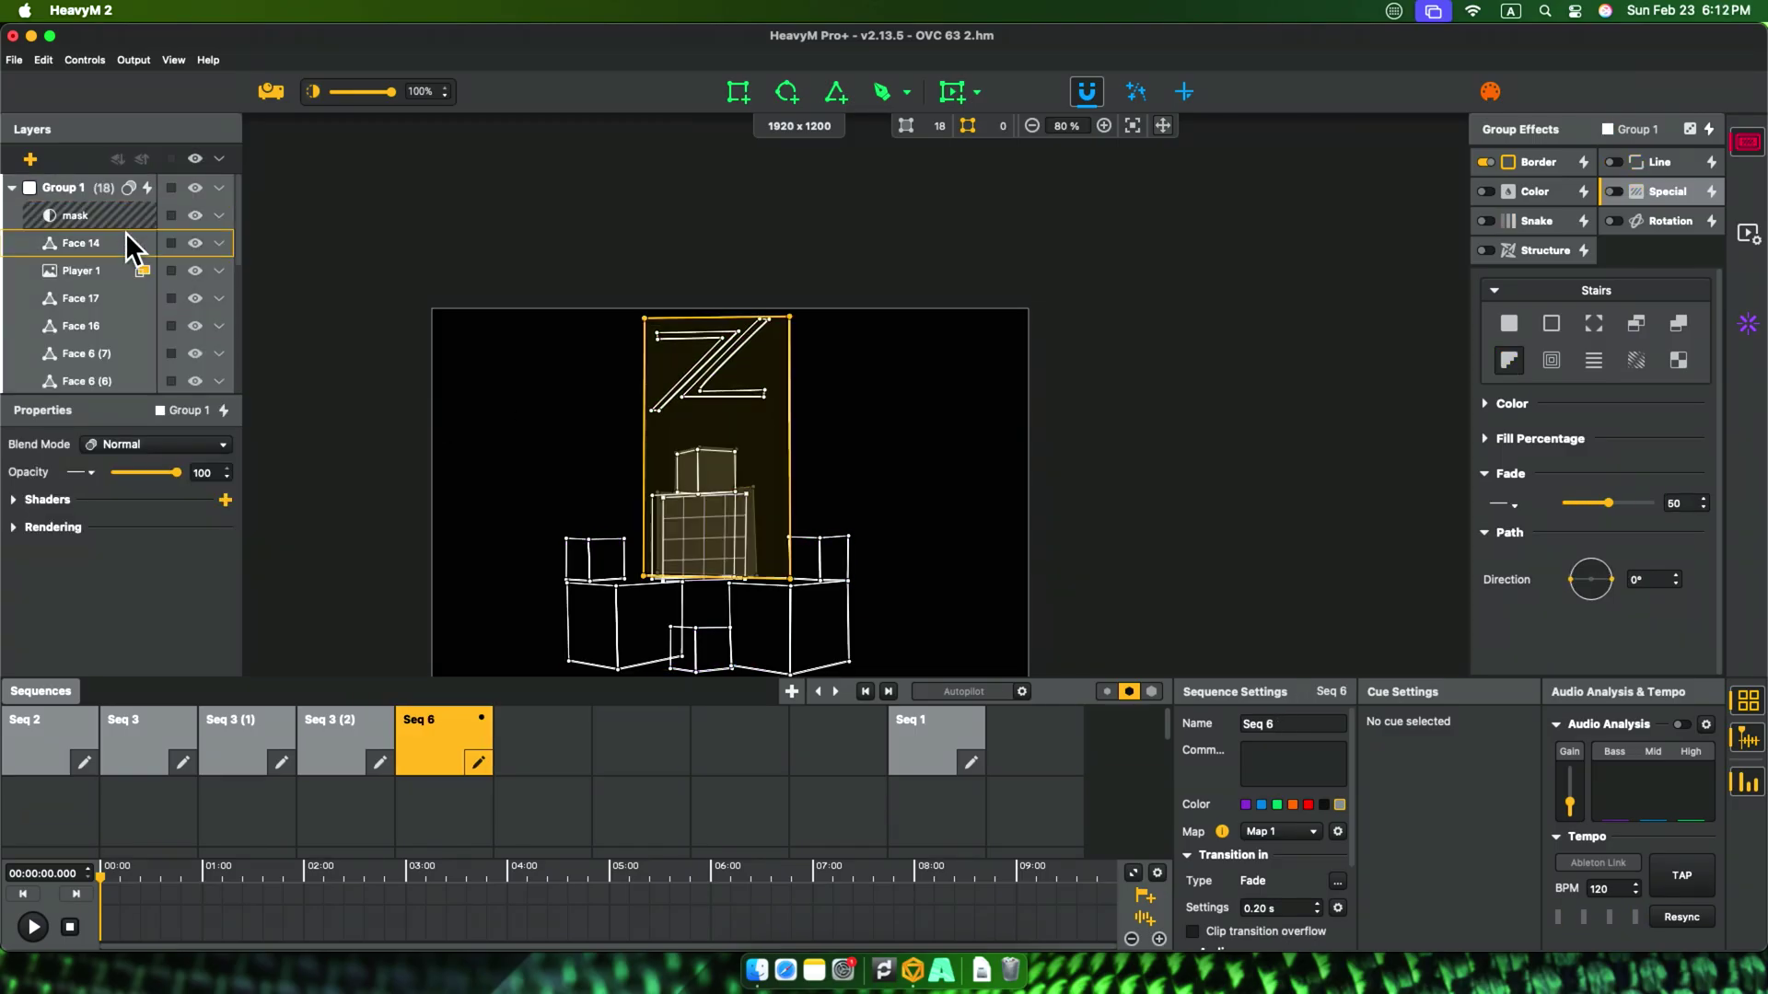
- Add a new Player layer using the Linescape shader
click(787, 91)
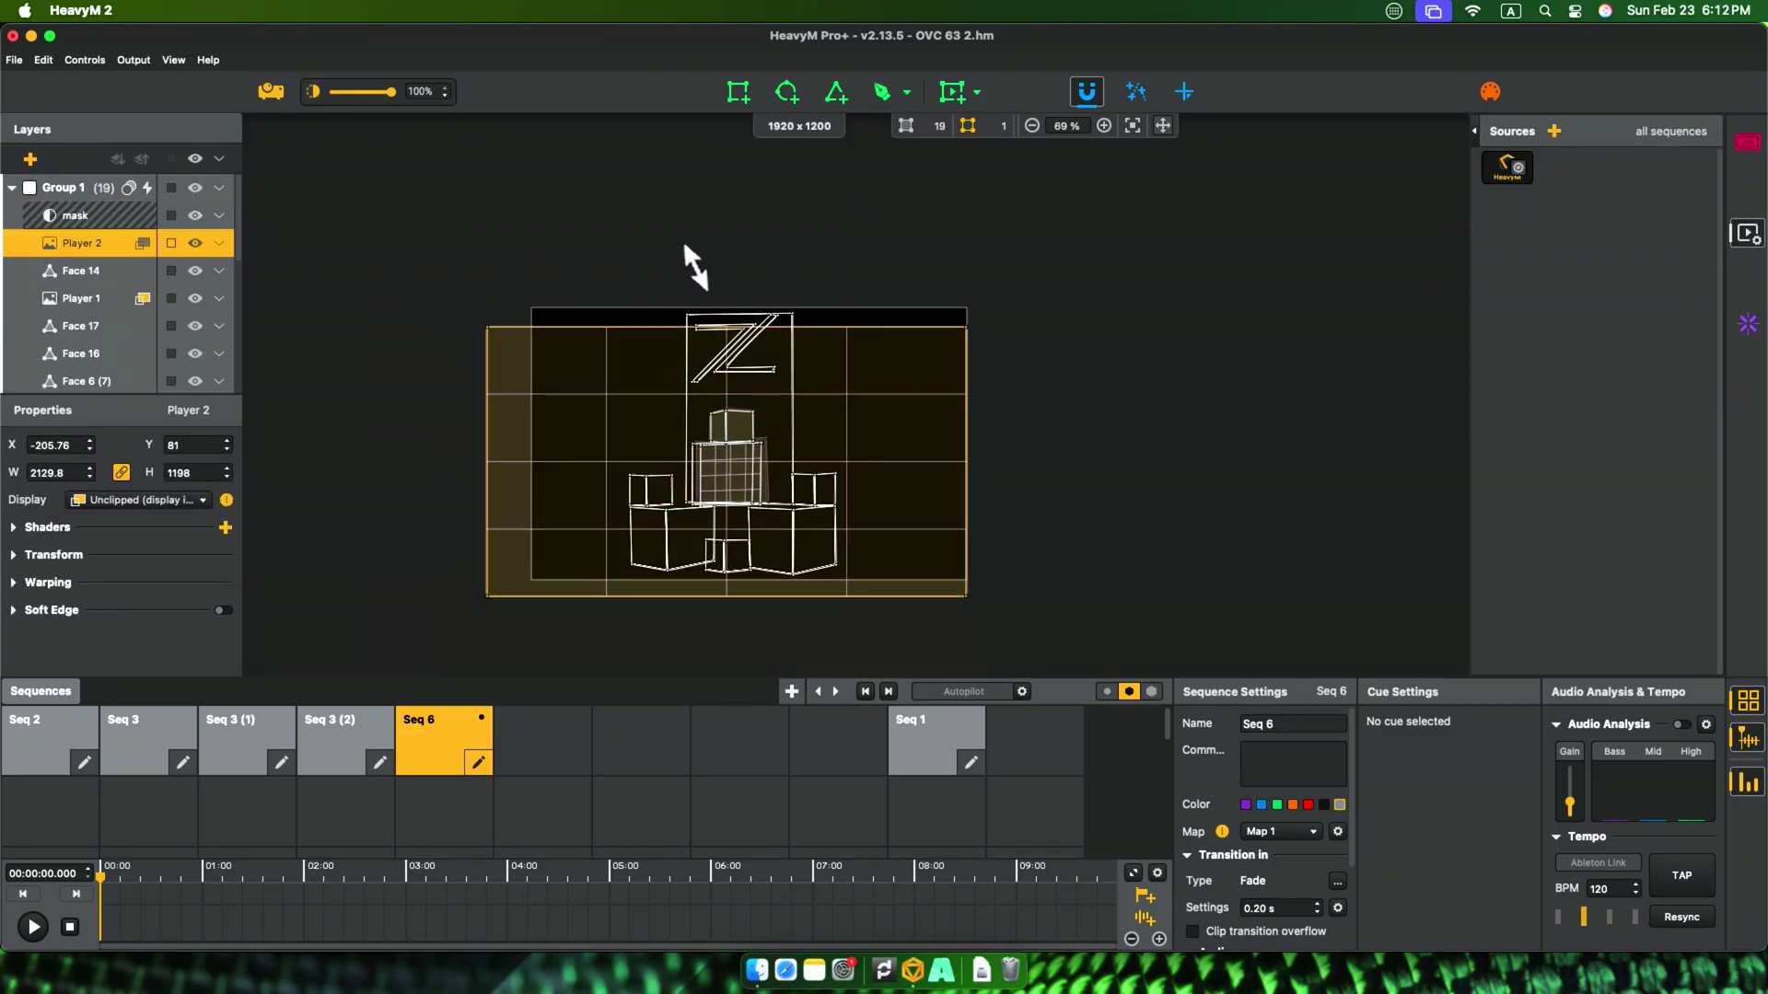
click(1555, 133)
click(1588, 167)
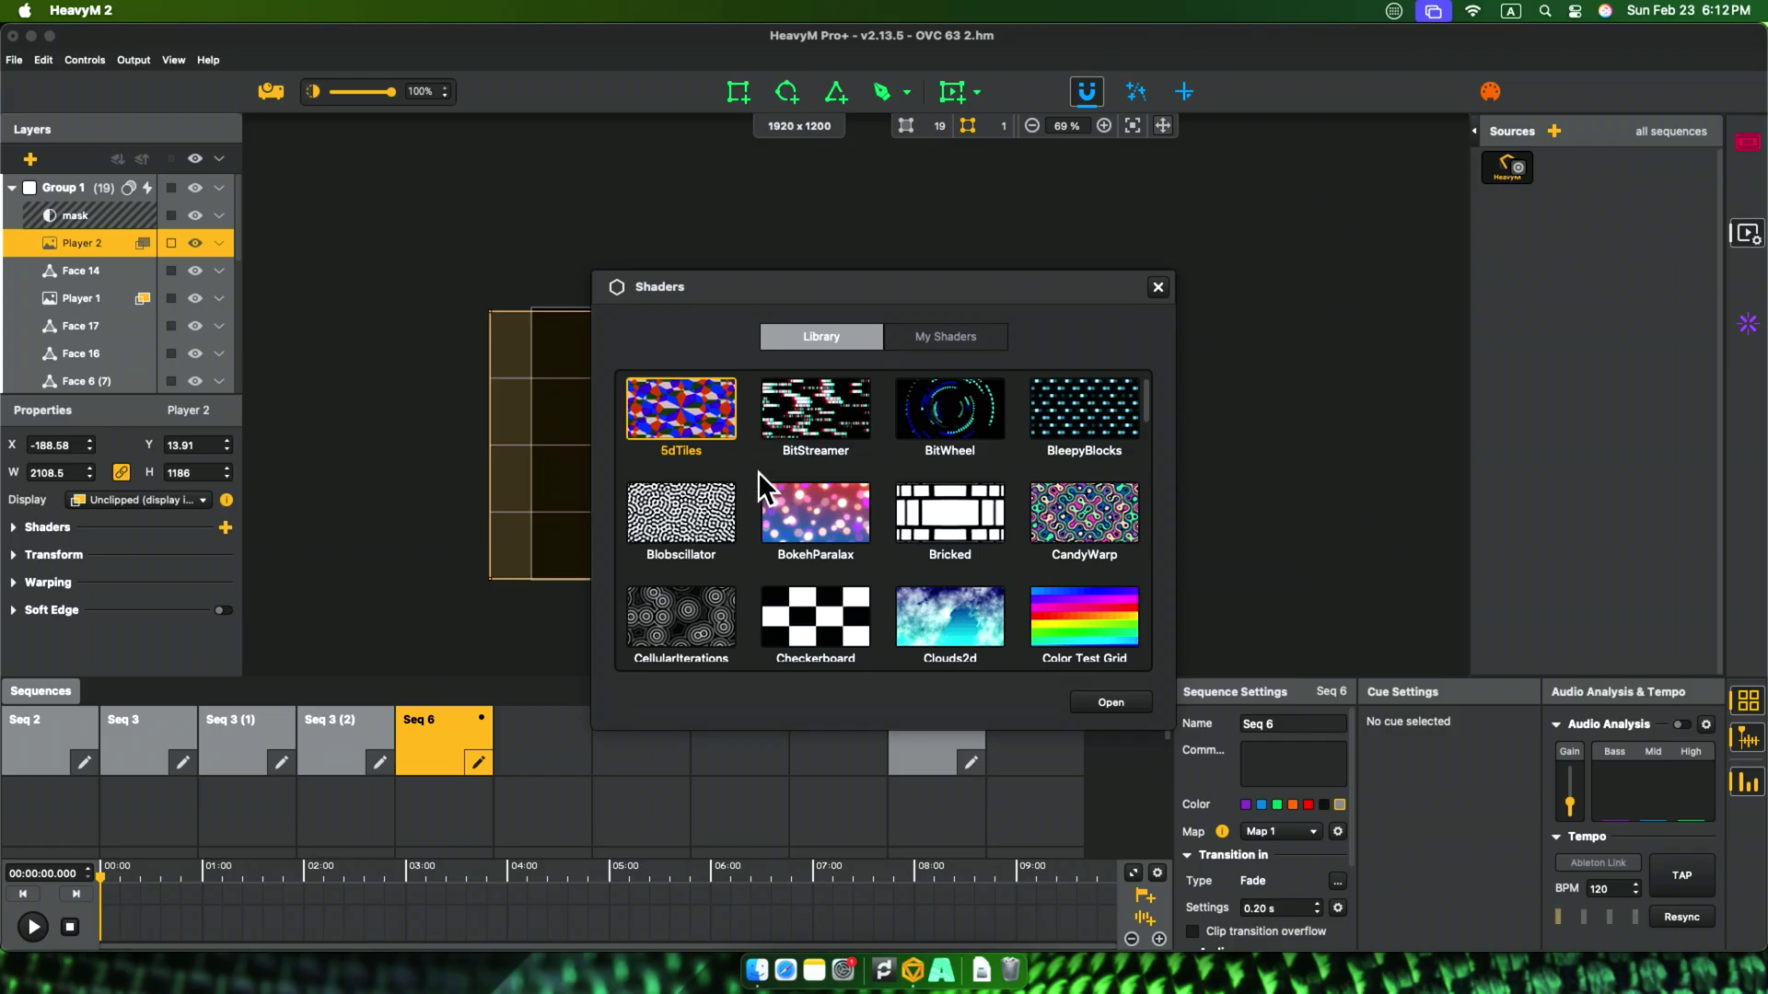
scroll(768, 488, down, 10)
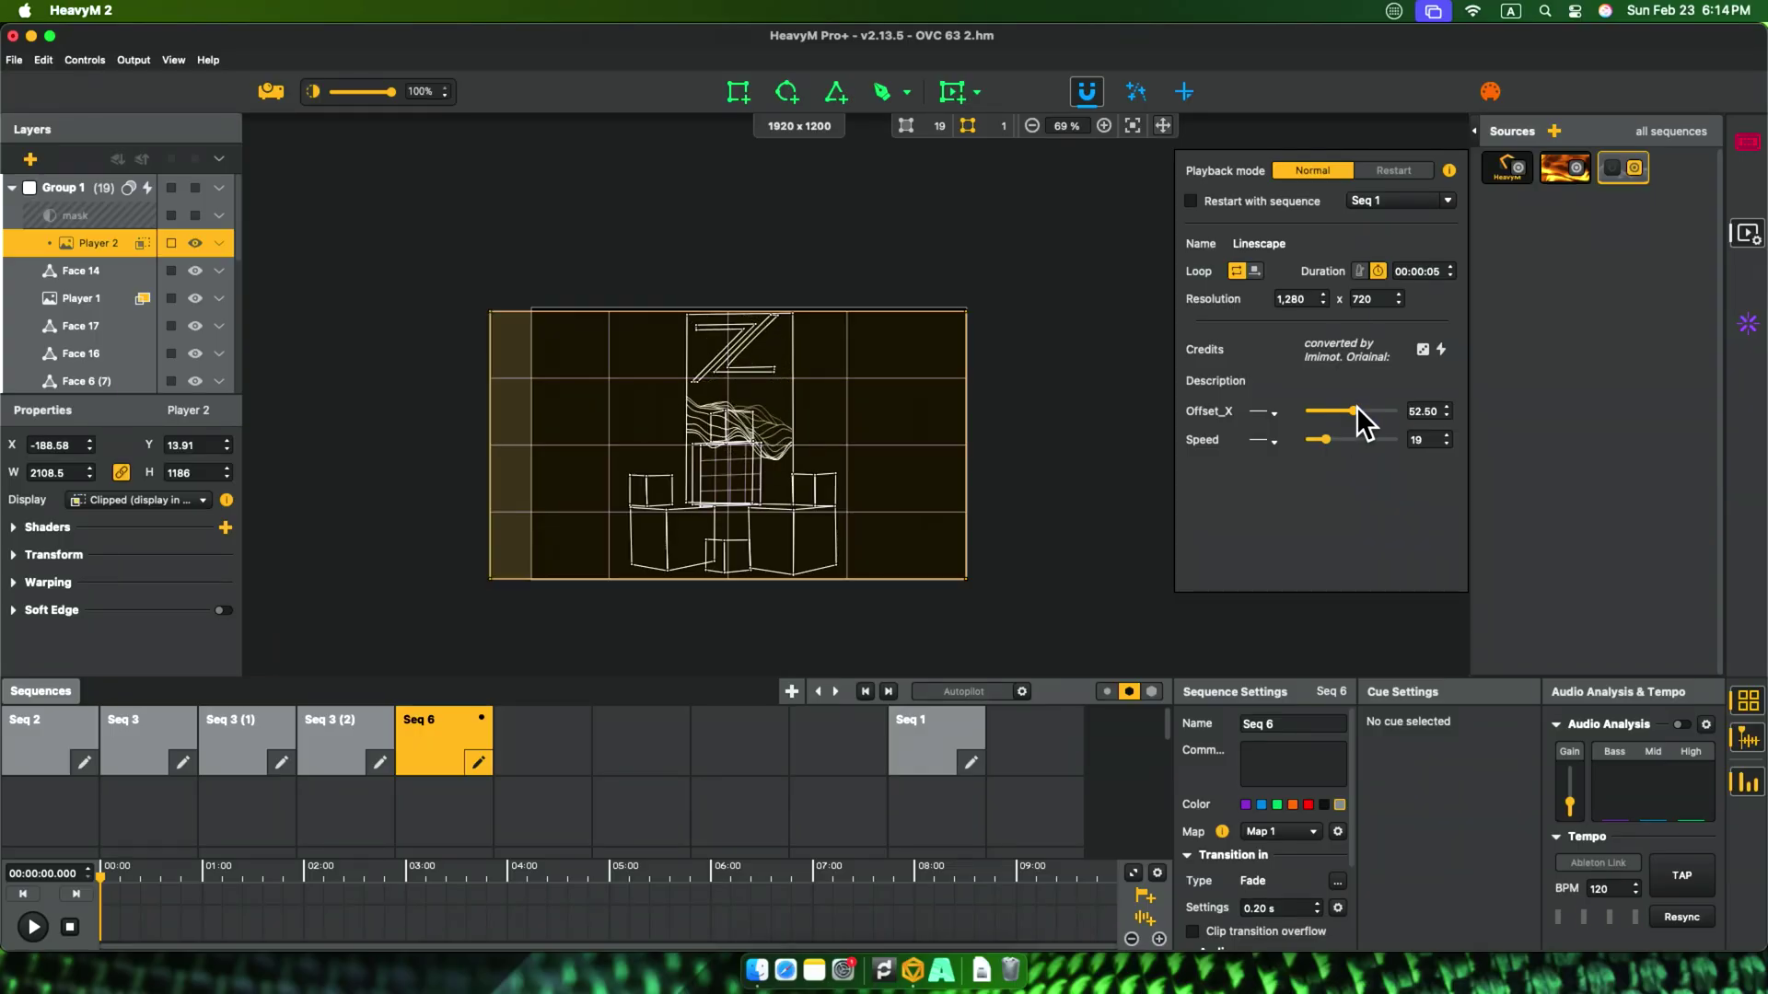
click(478, 762)
- Move Seq 1 after Seq 6 and duplicate it twice
click(939, 770)
drag(939, 770, 555, 748)
click(12, 188)
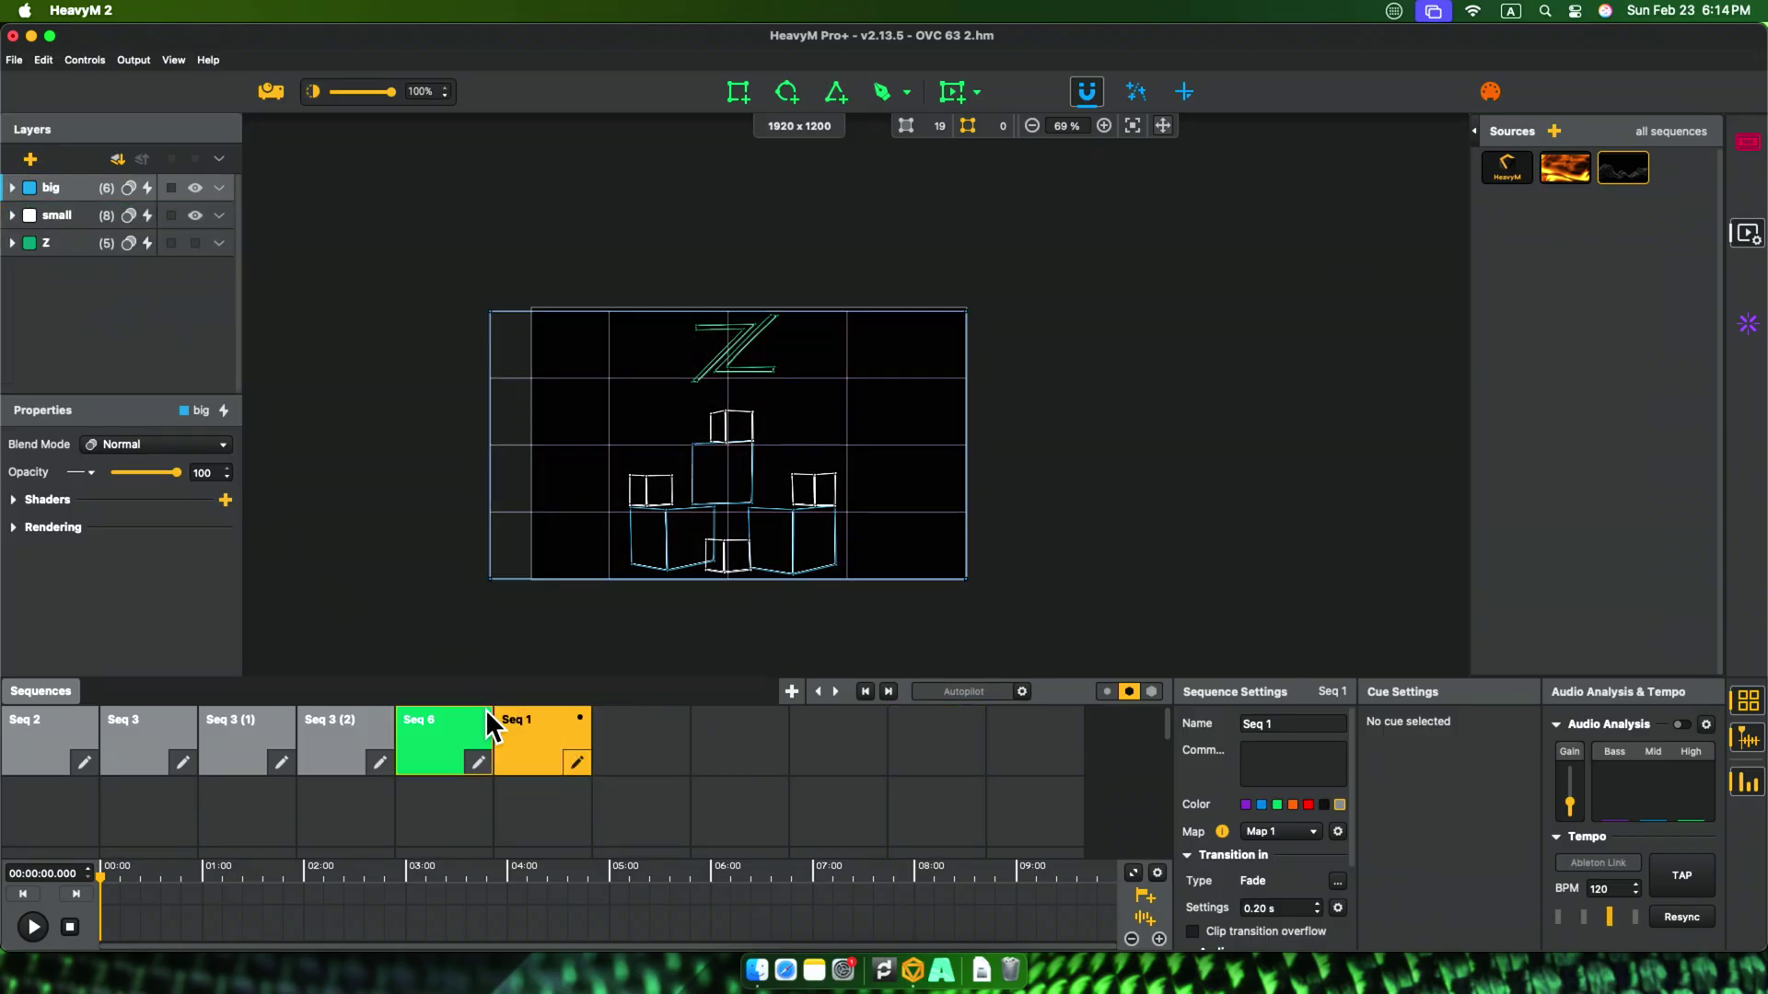
right_click(538, 742)
click(572, 782)
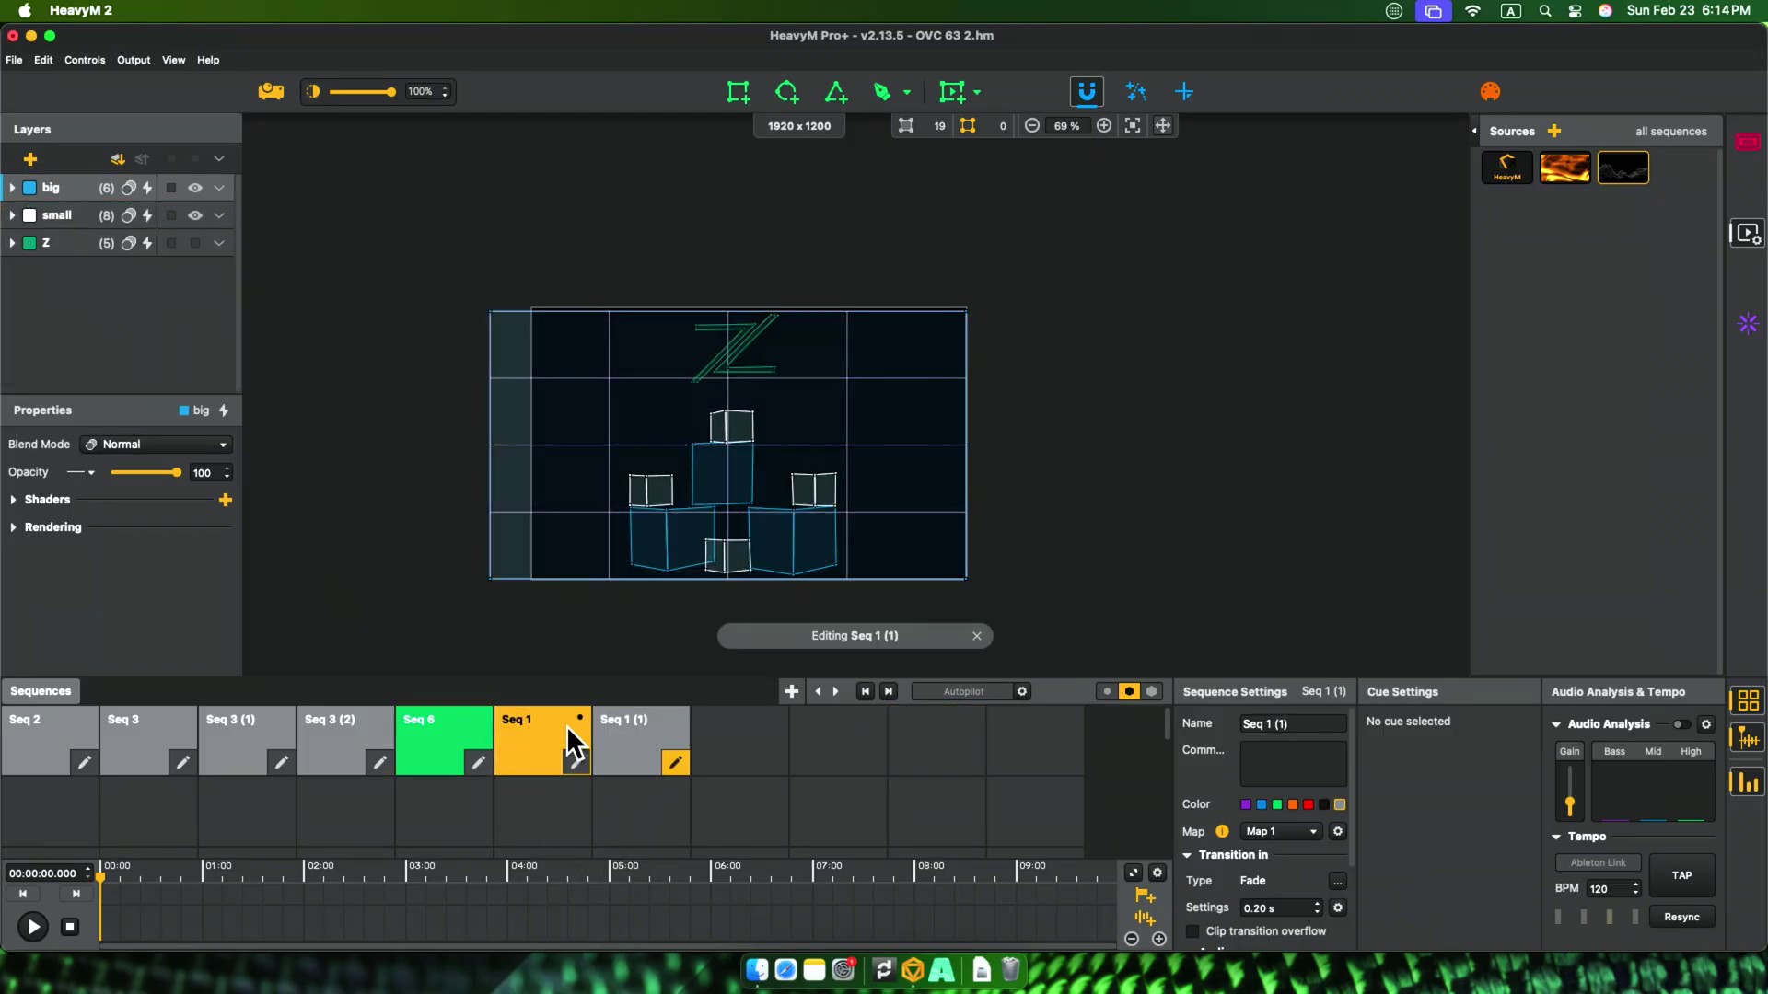
right_click(566, 726)
click(582, 783)
click(543, 723)
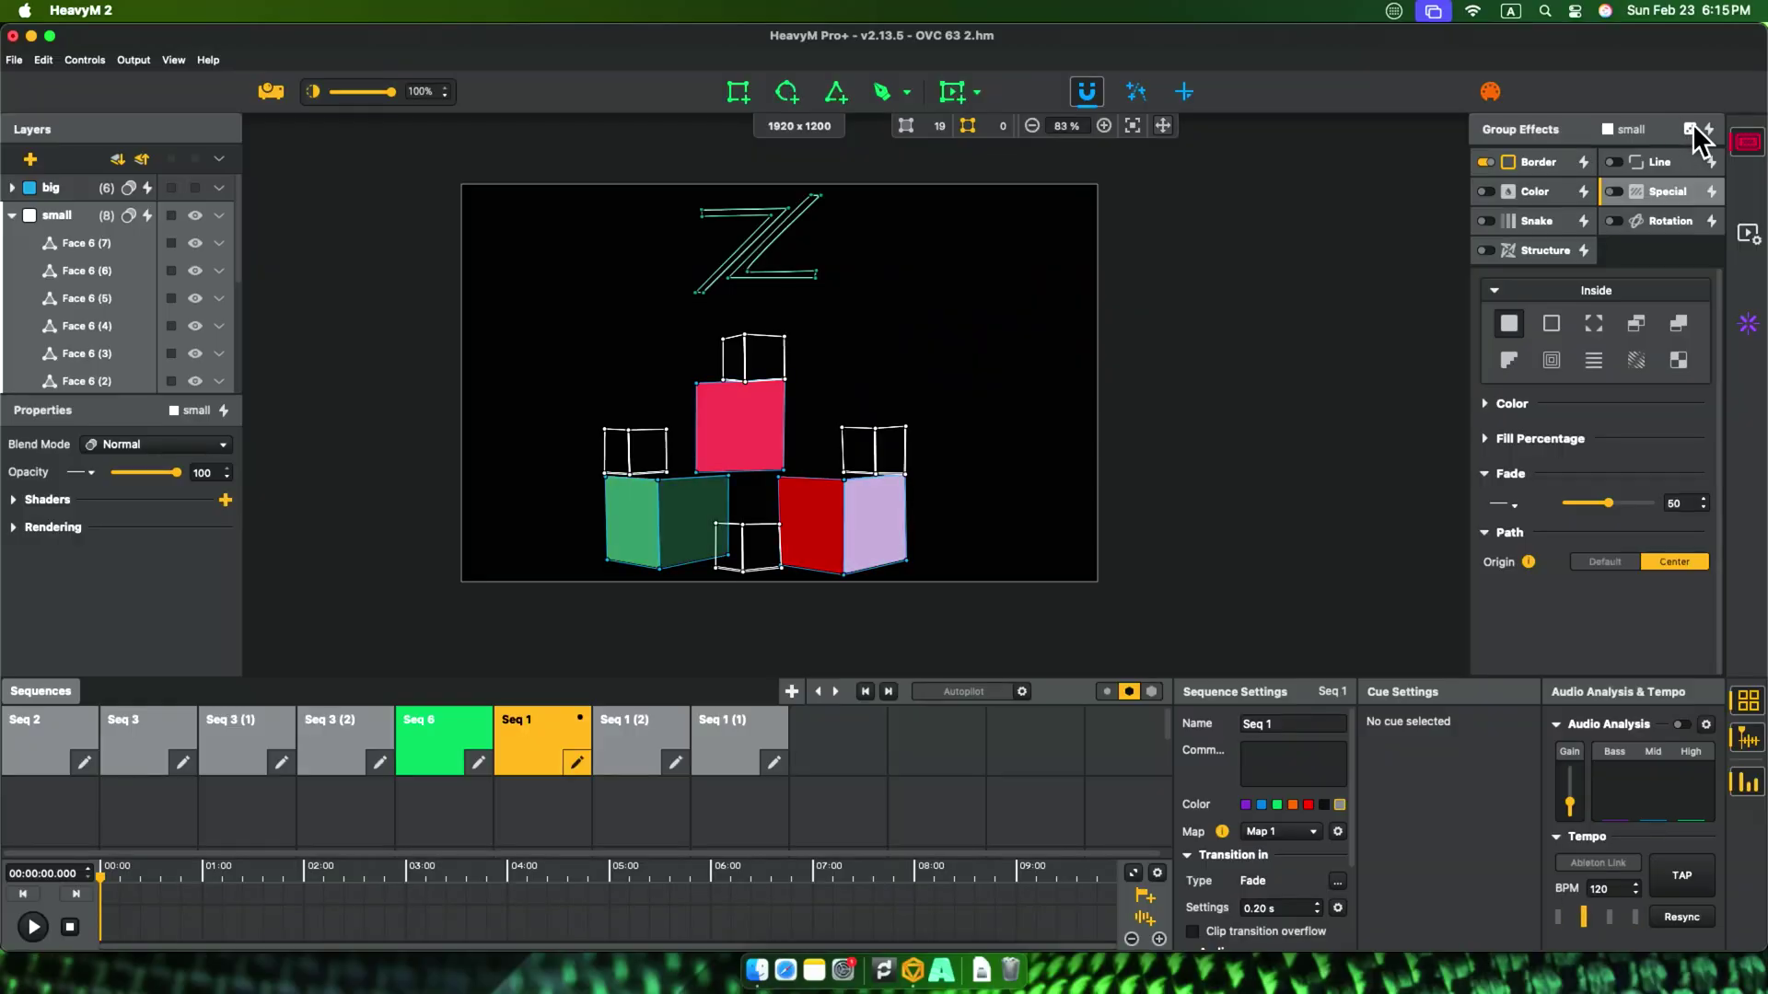
- Randomise the effects of the small group and the Z group
click(1692, 123)
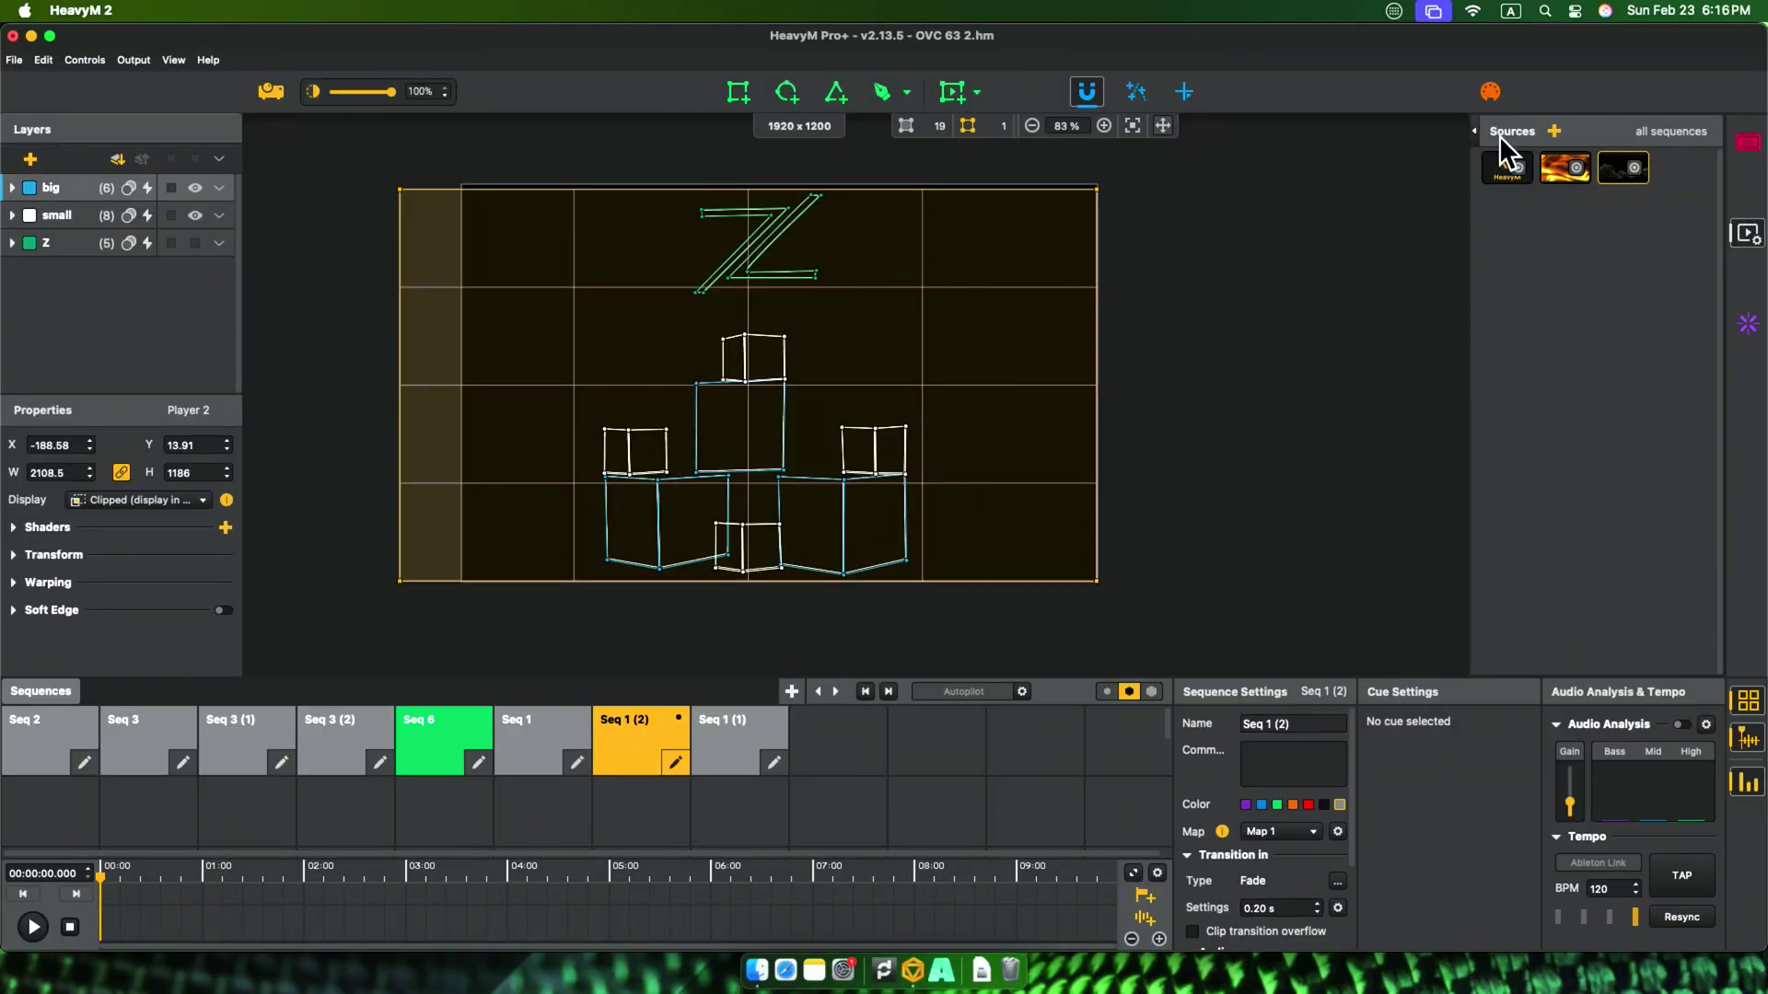
click(1554, 131)
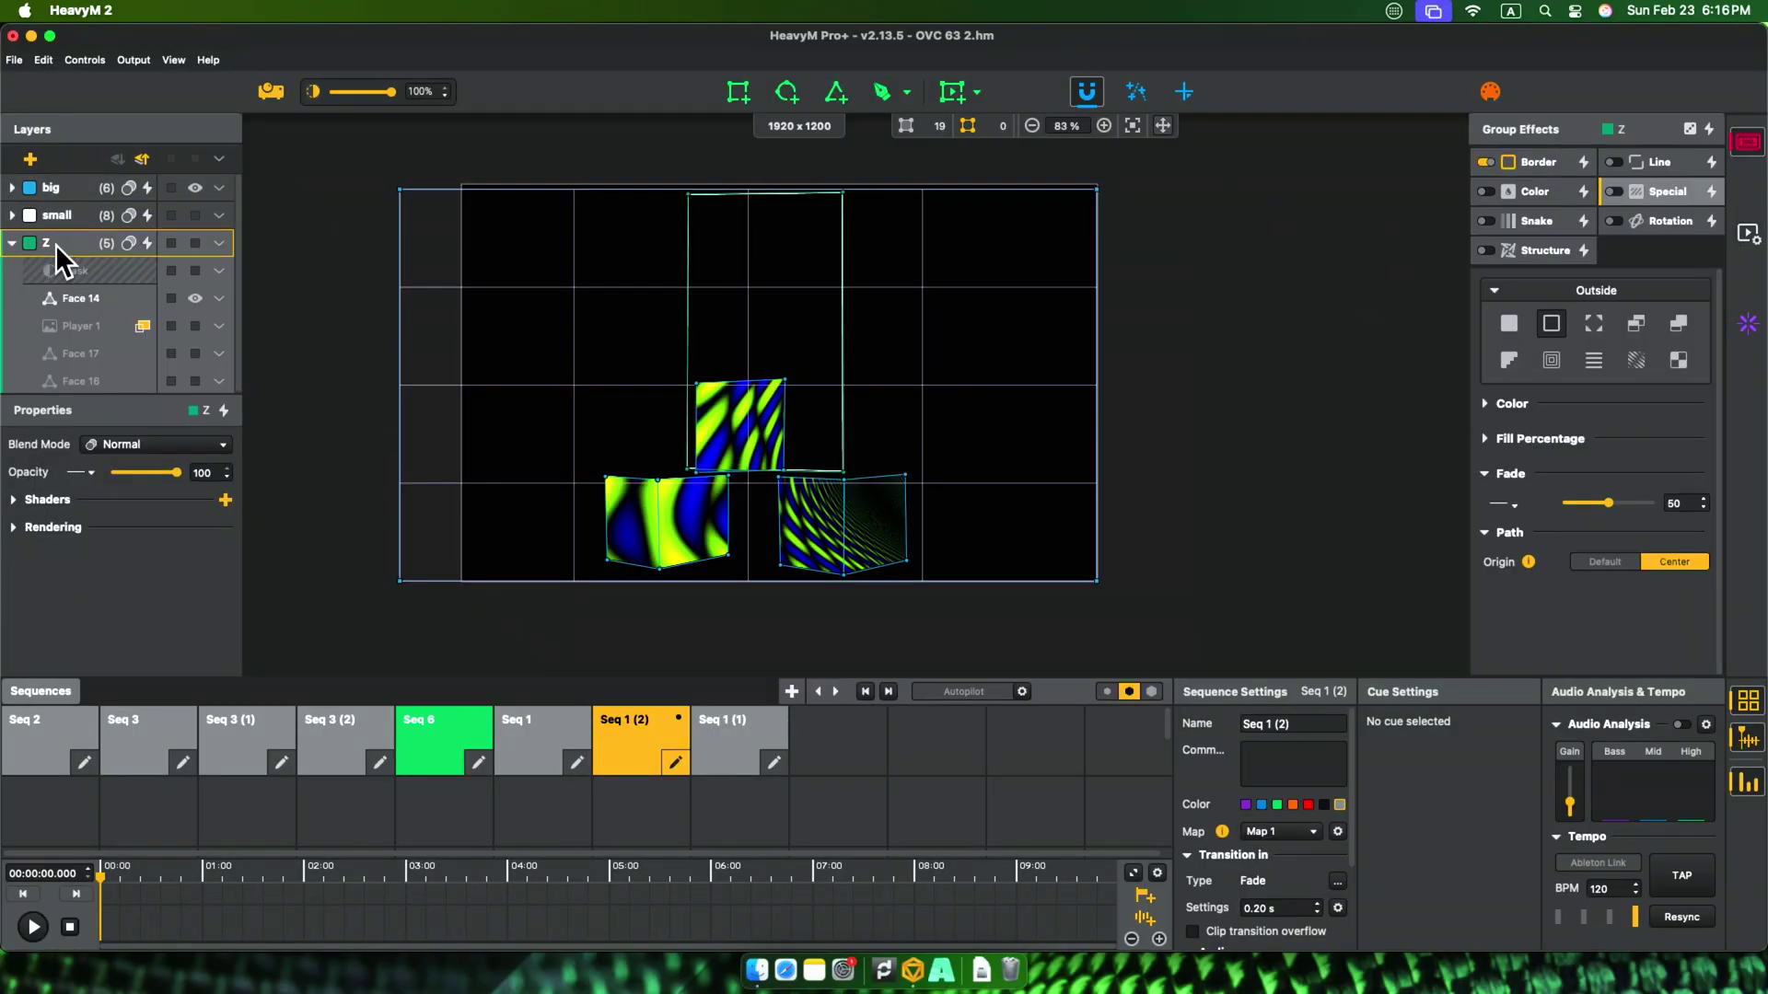
click(1692, 129)
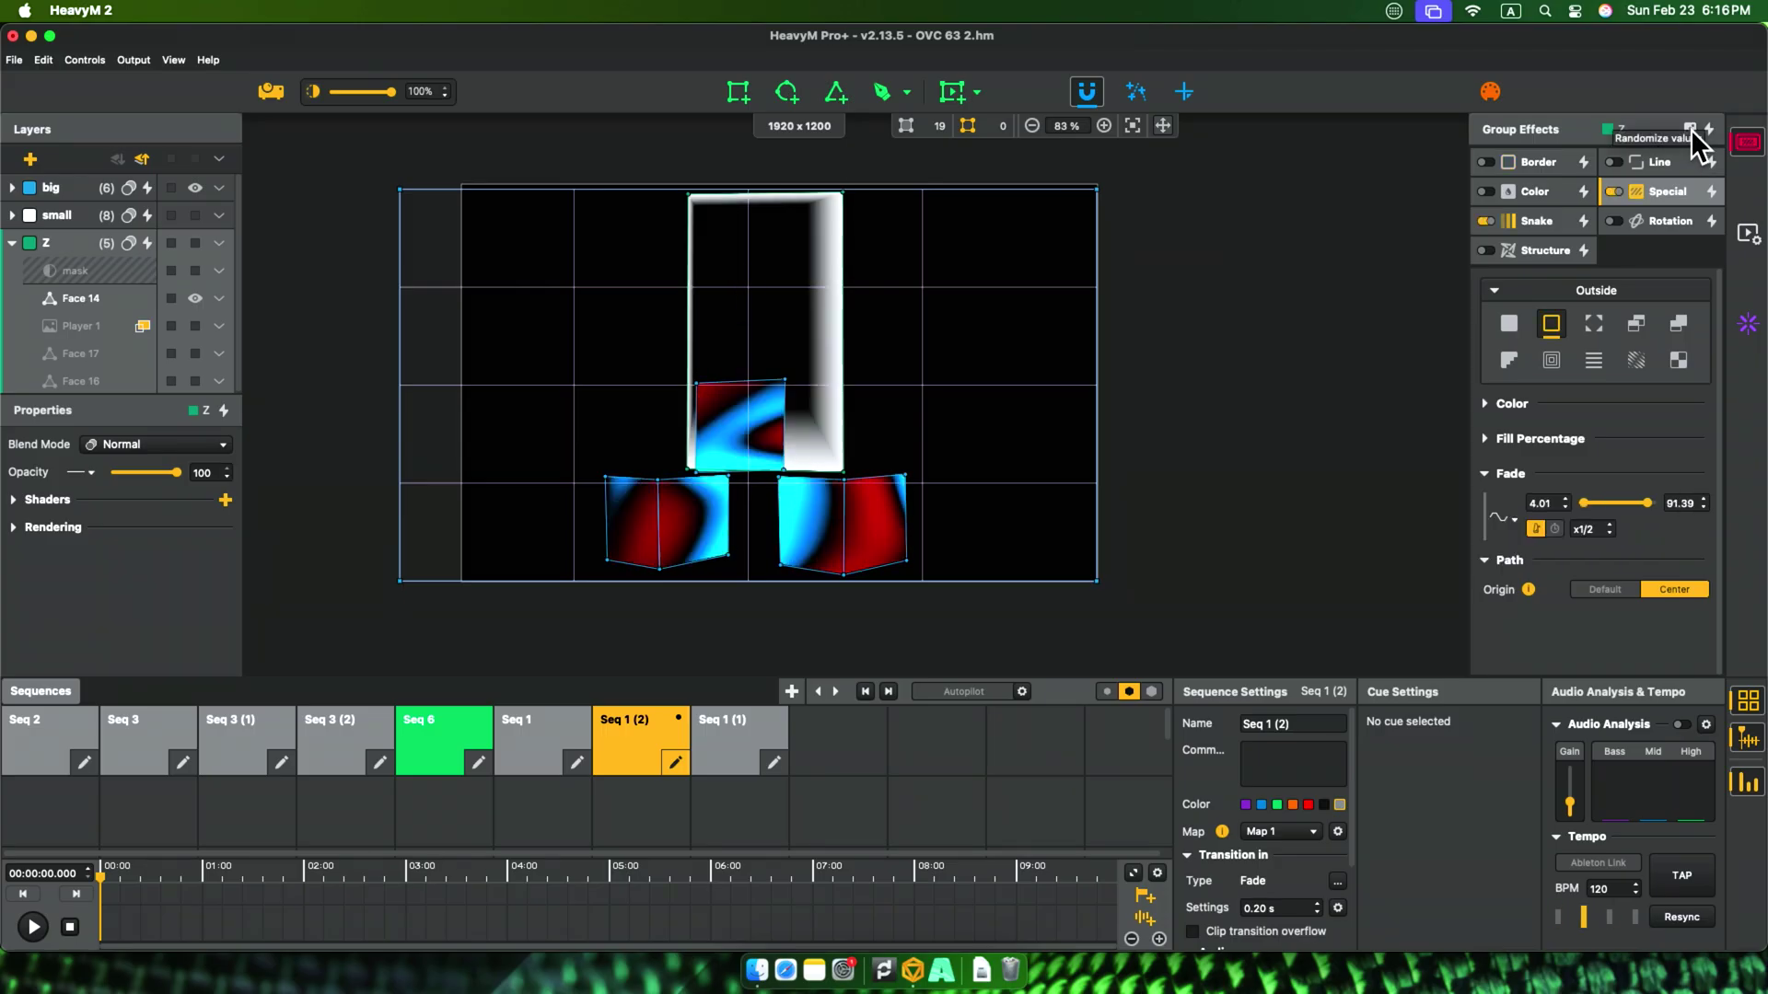
click(1692, 129)
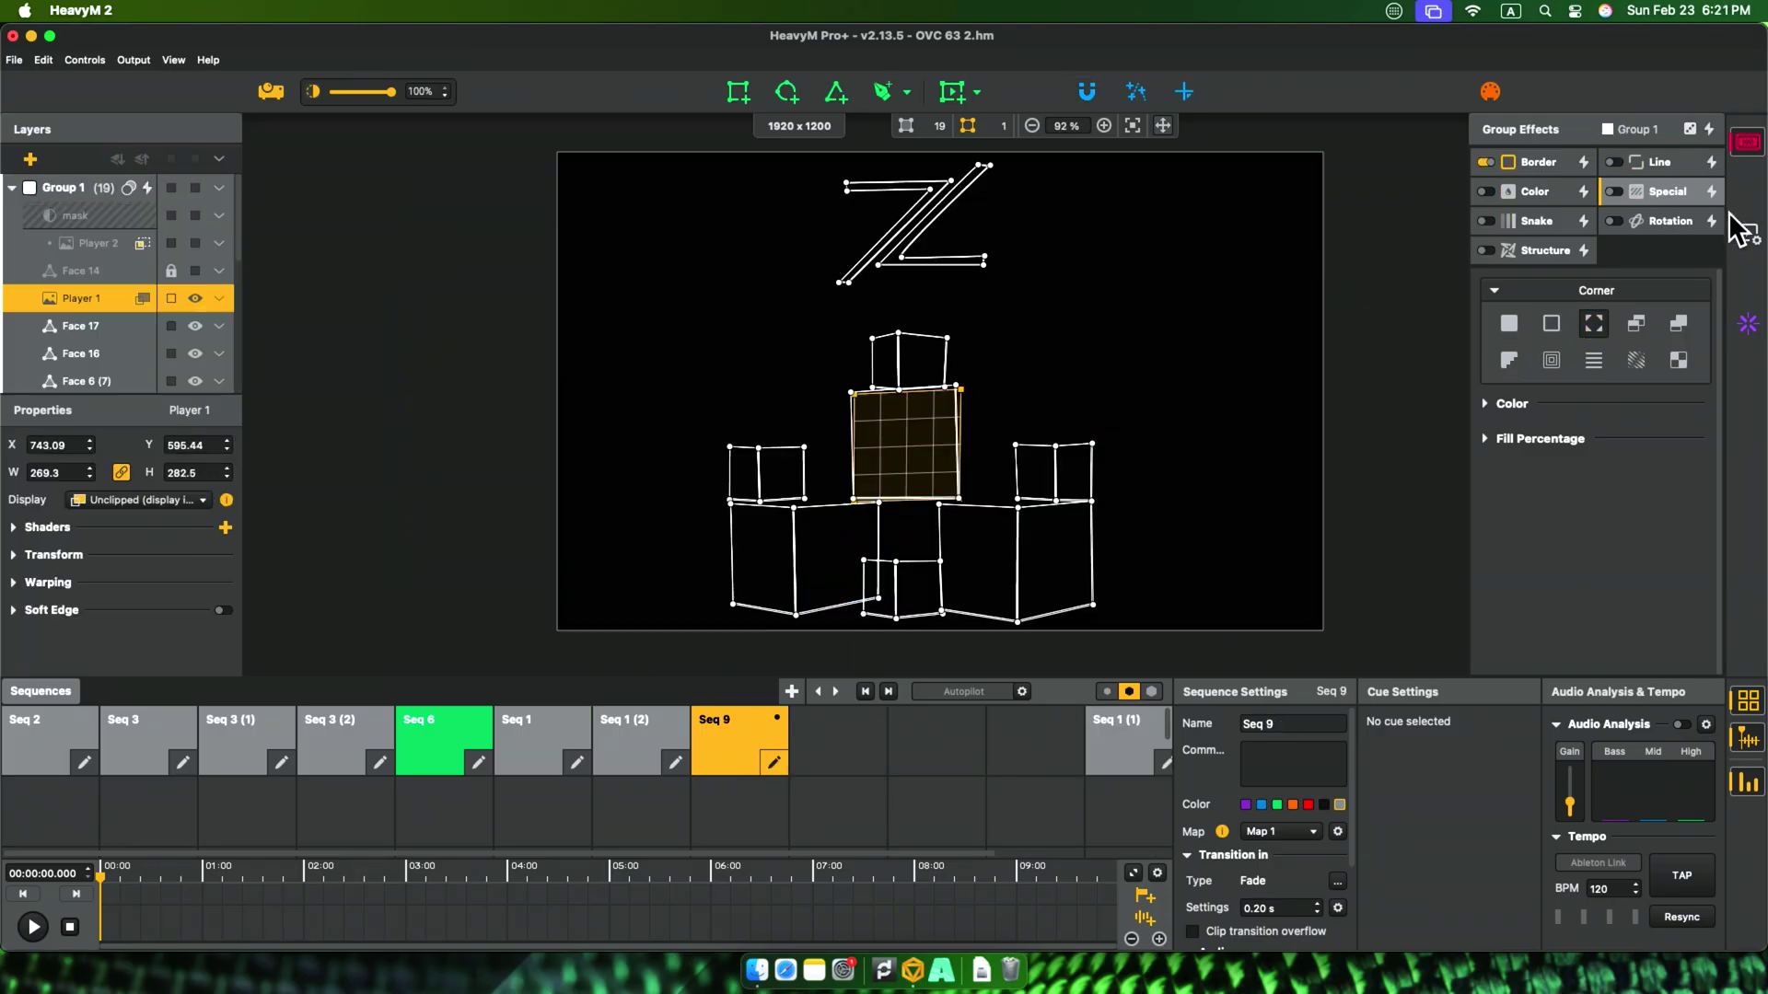
- Play the HeavyM logo in Player 1 and apply a Snake path over the faces
click(1743, 230)
click(1508, 166)
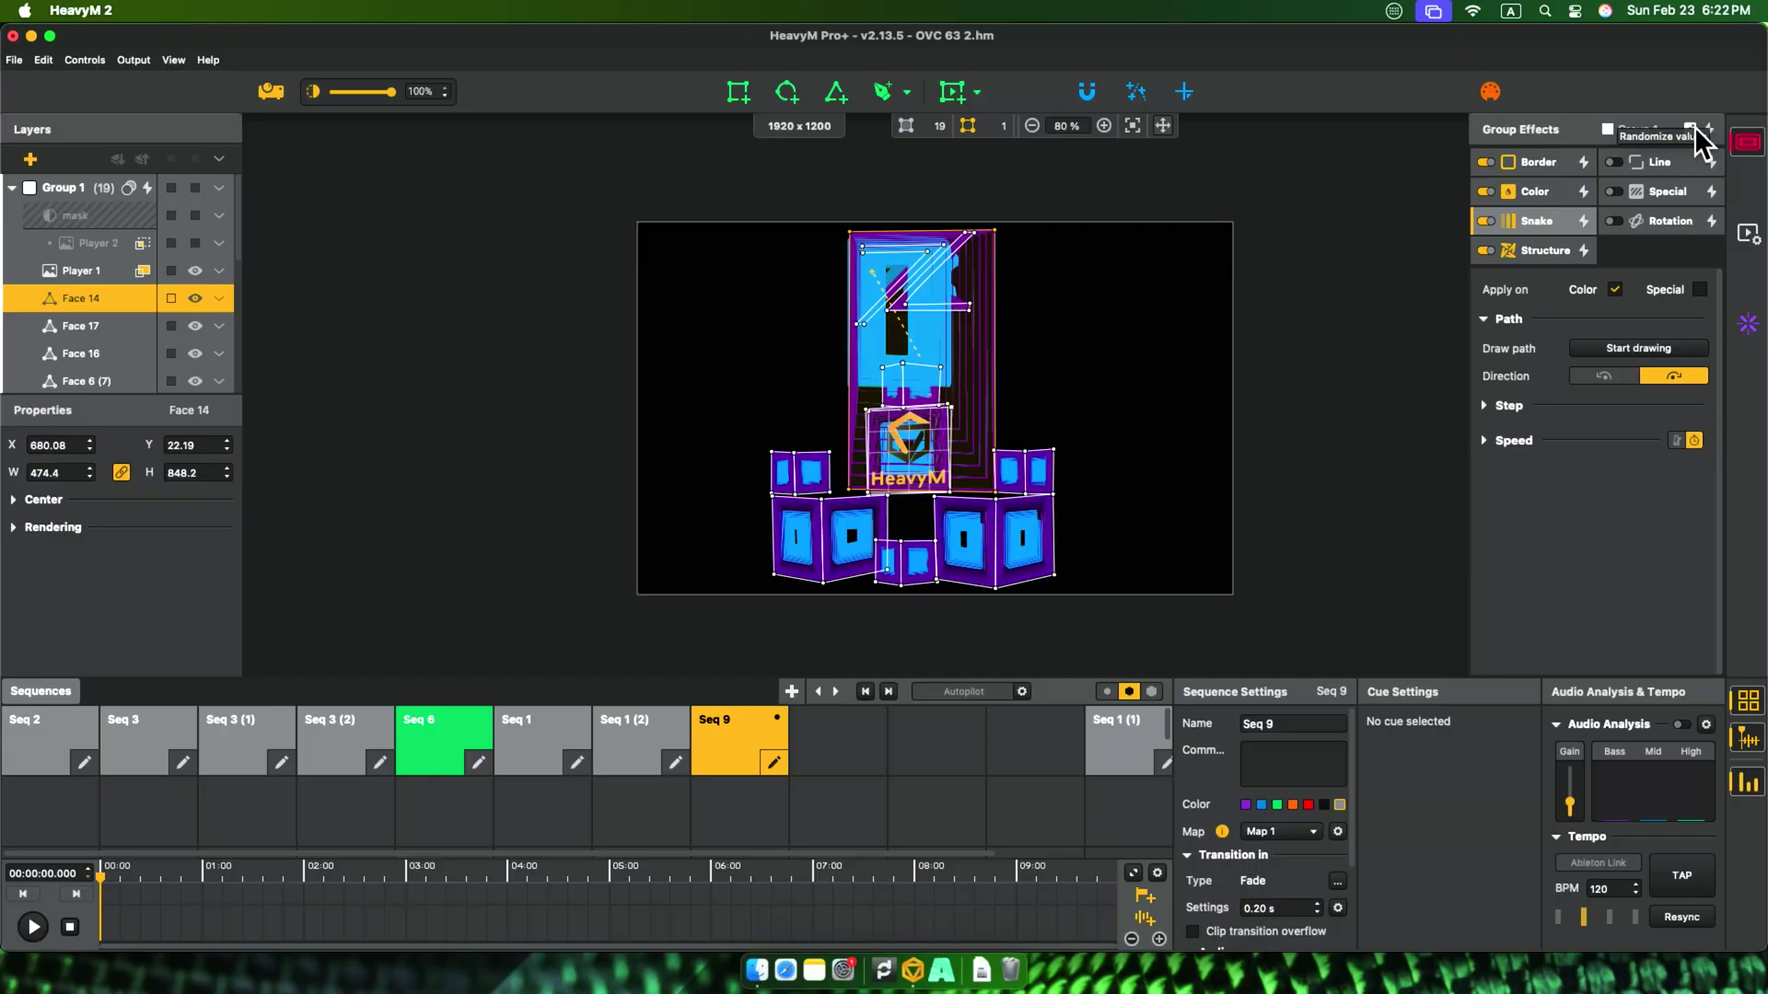
click(1638, 348)
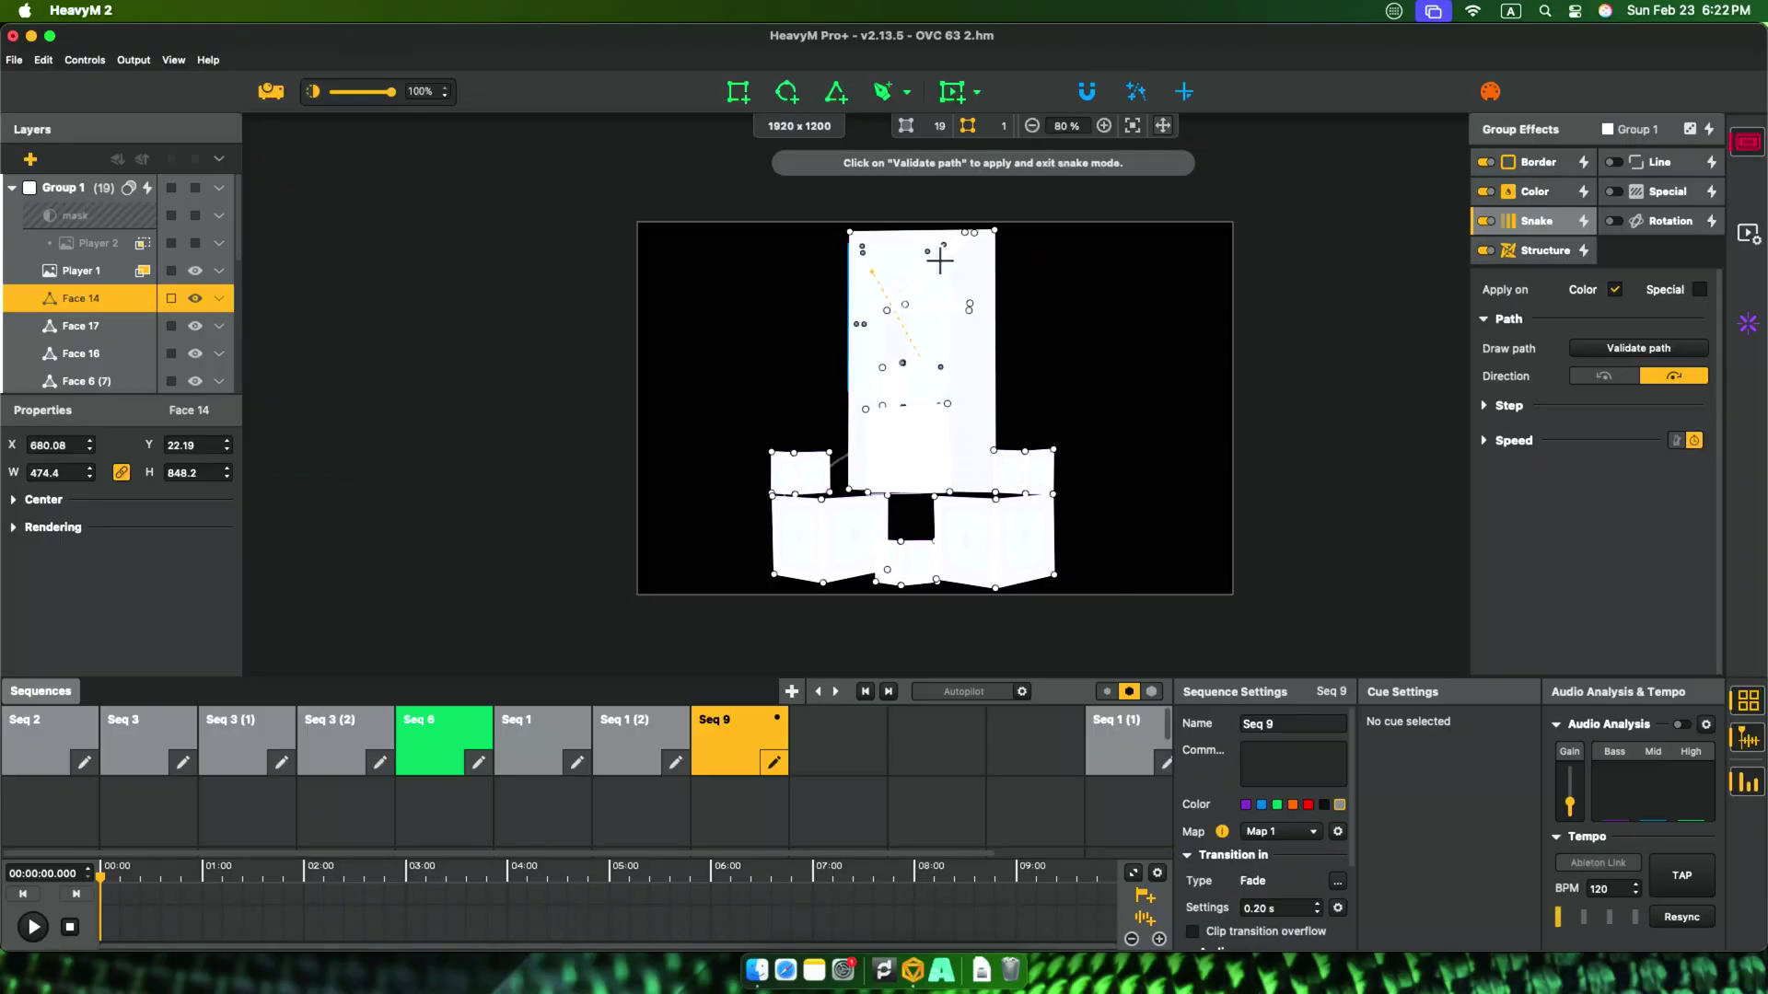
click(1620, 348)
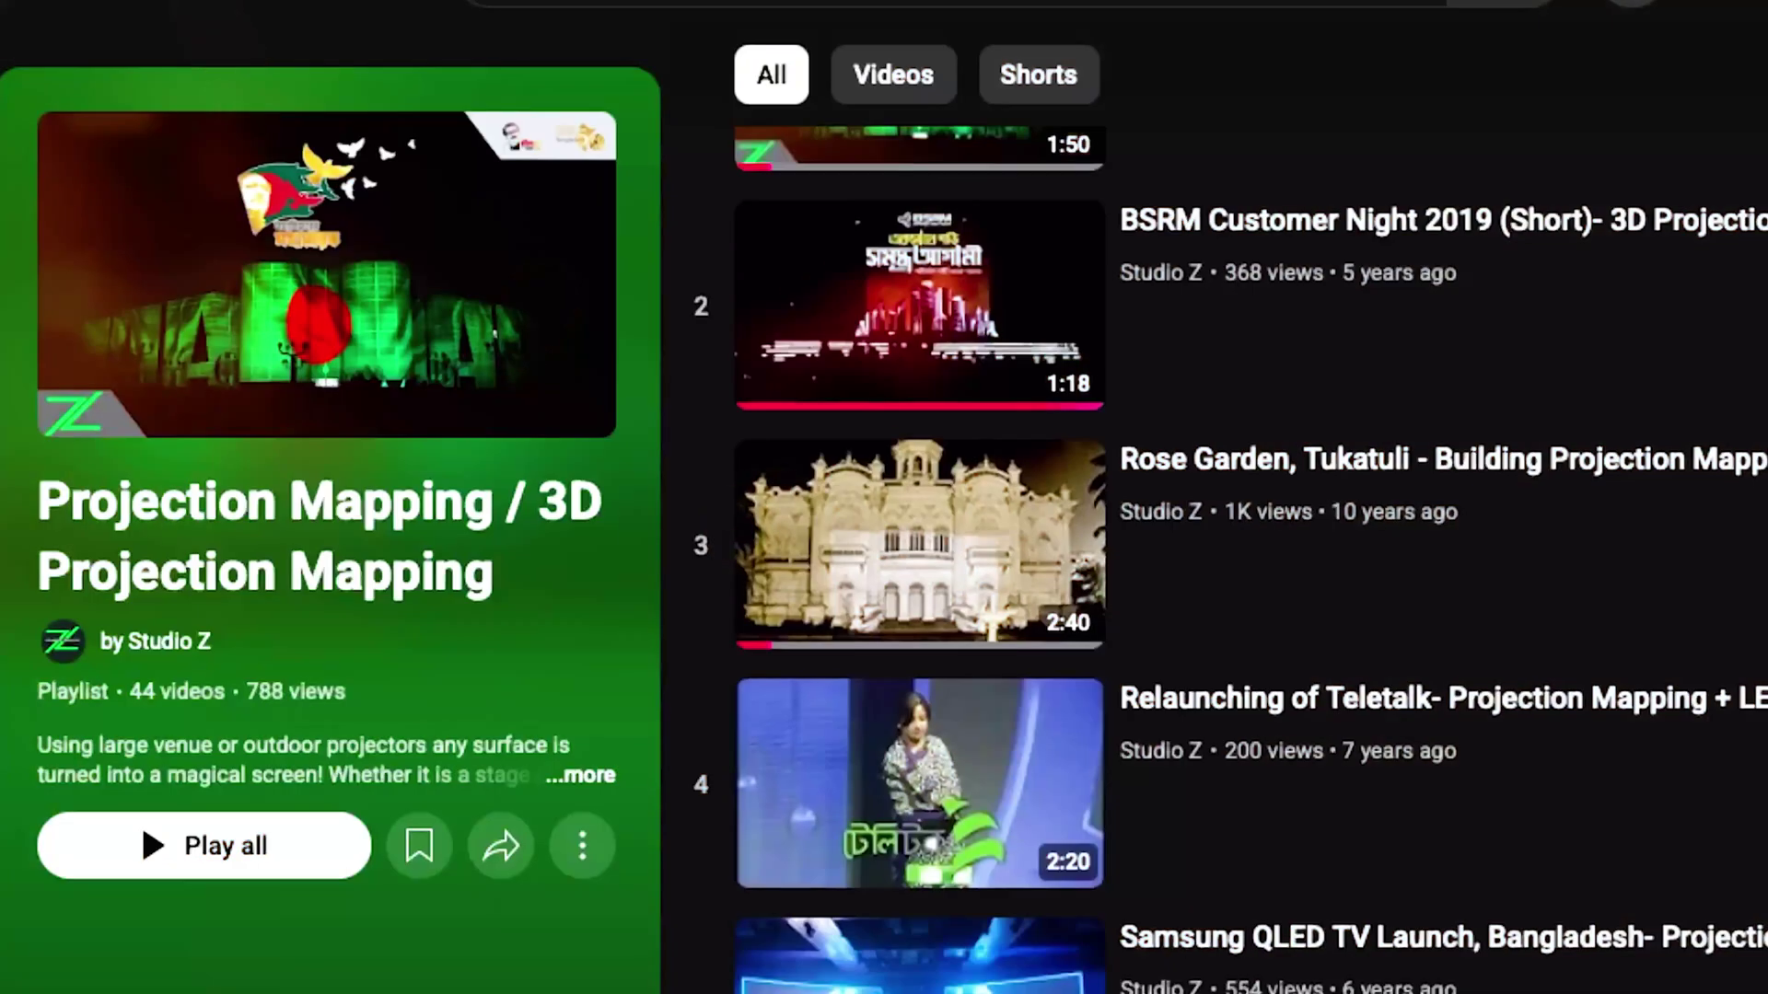
scroll(1230, 559, down, 3)
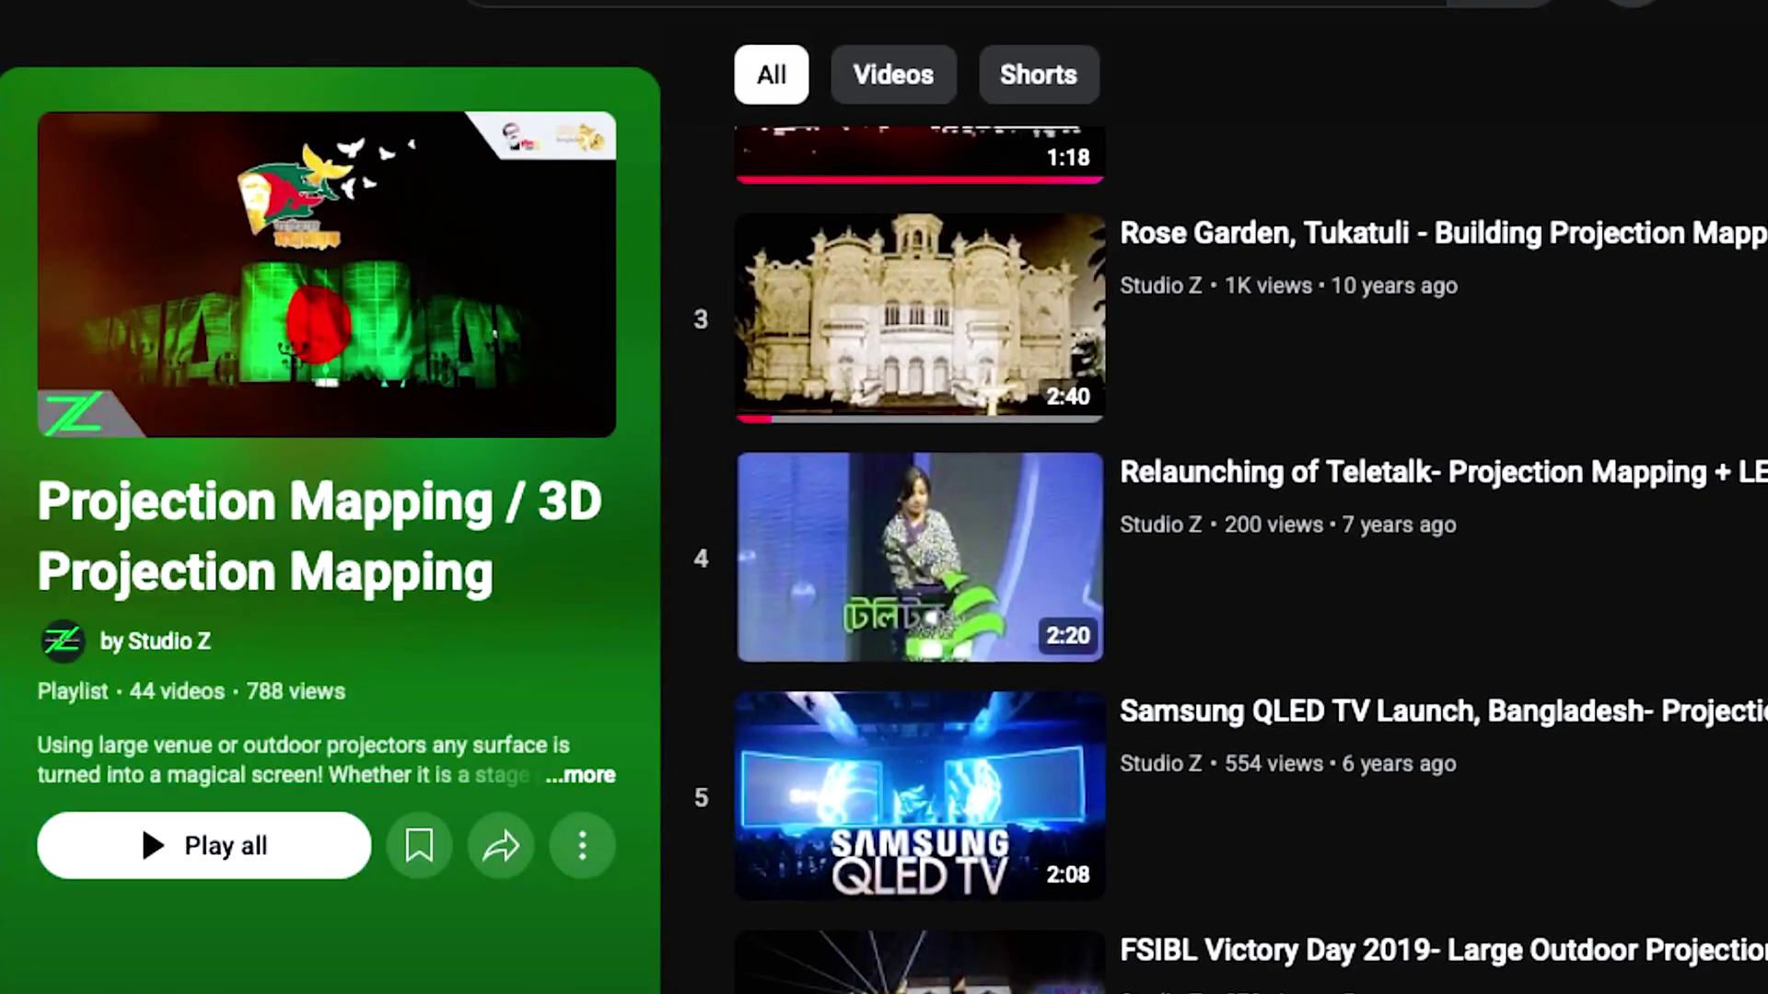
scroll(1230, 559, down, 3)
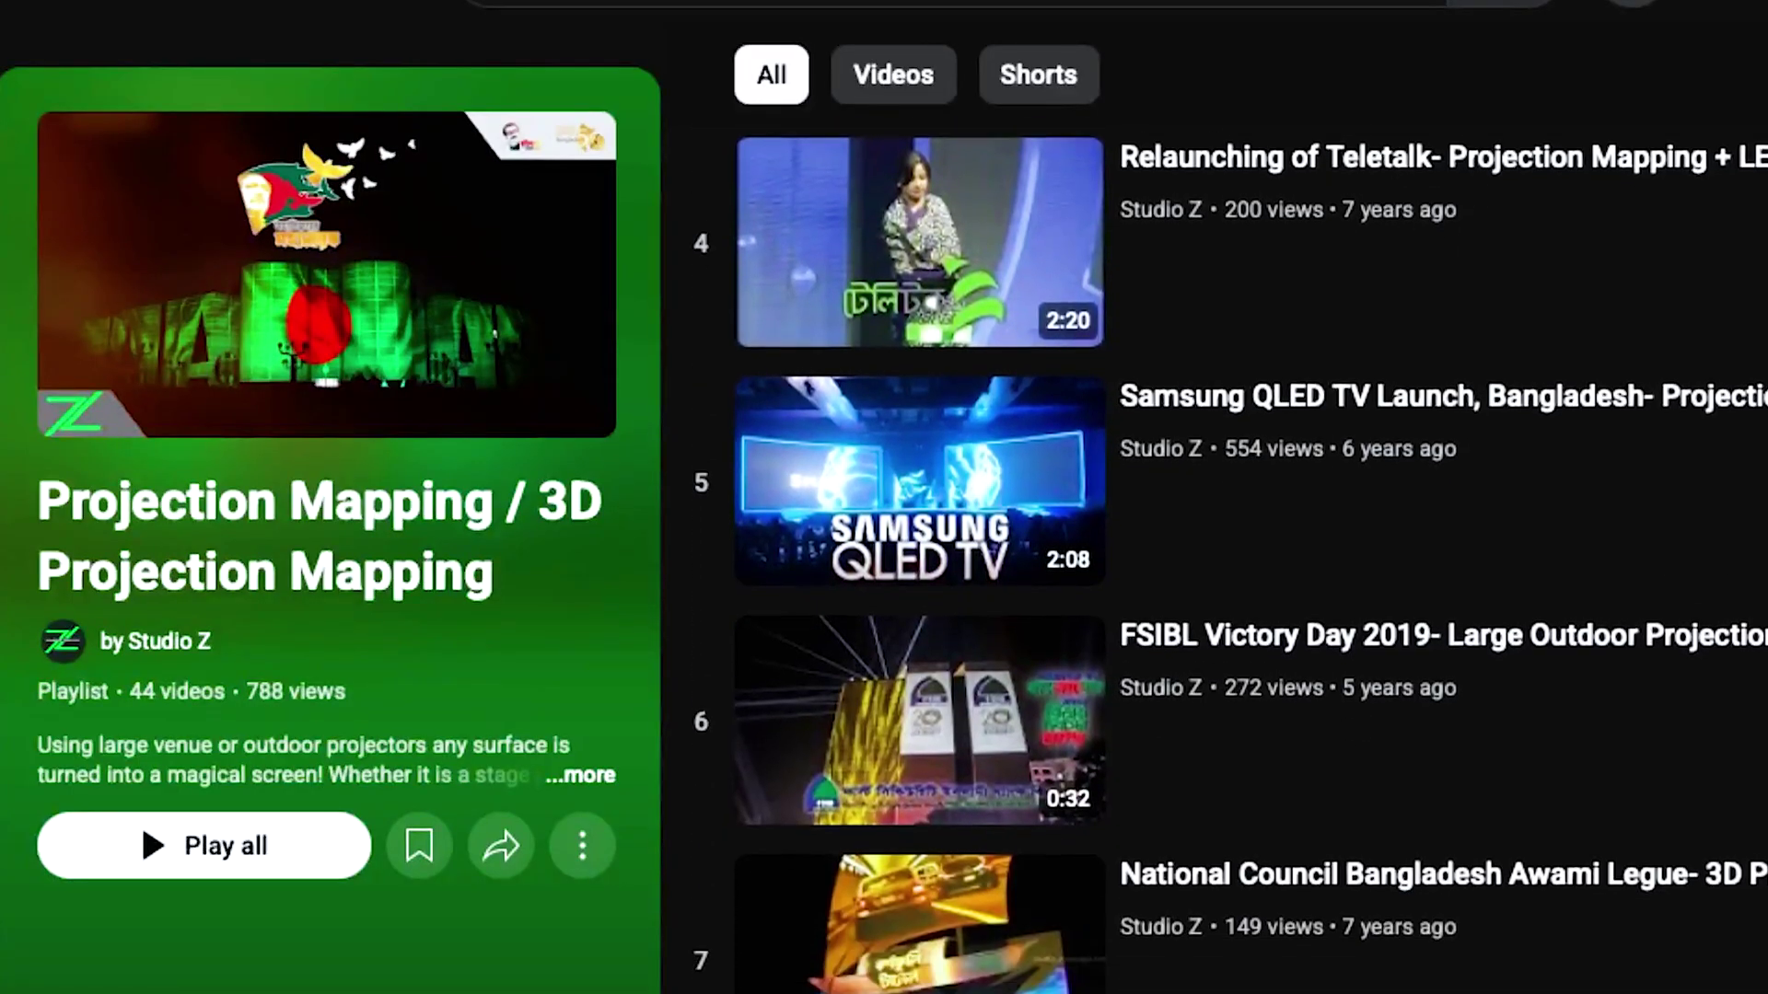